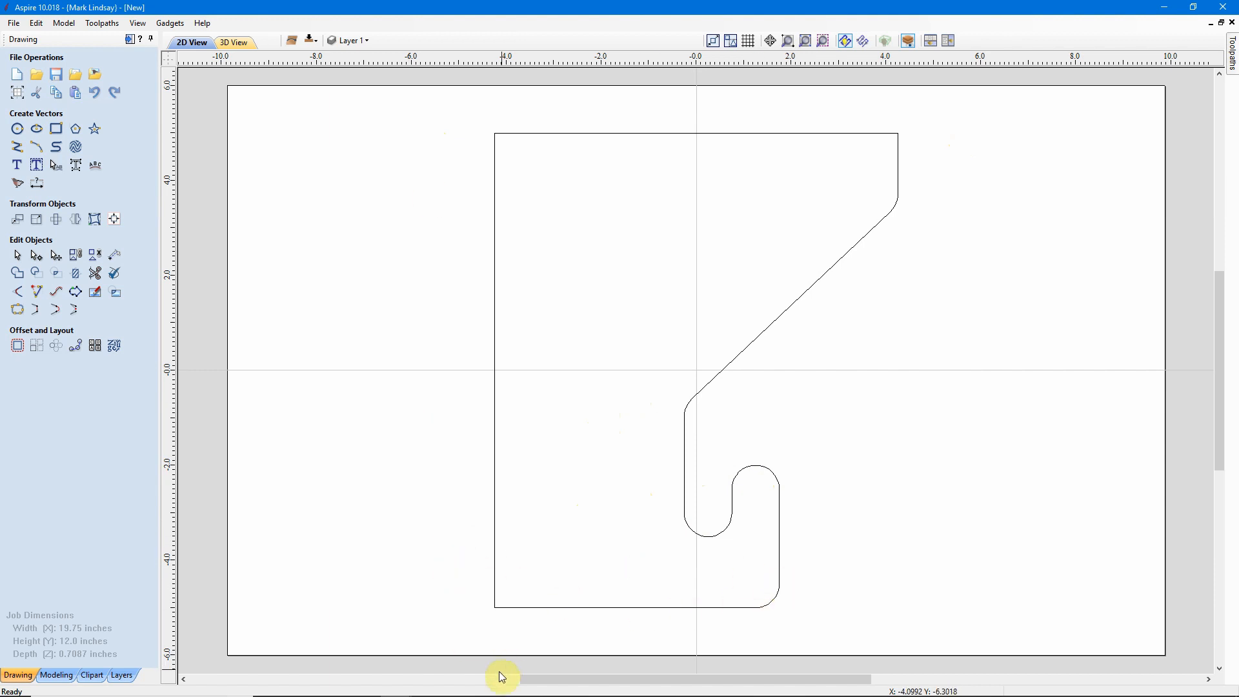
- Switch to SketchUp, examine the yarn shelf model and its separate end bracket from several angles, and return to Aspire
{"action": "left_click", "coordinate": [365, 689]}
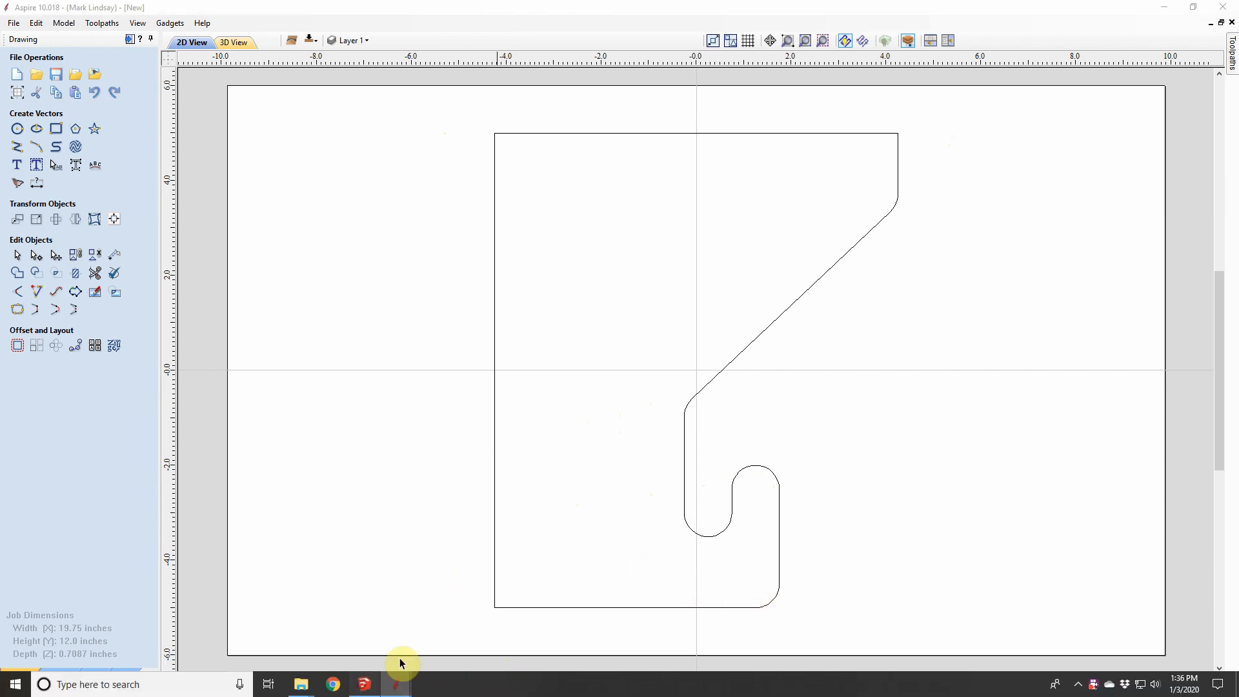
{"action": "middle_click_drag", "start_coordinate": [684, 240], "coordinate": [865, 387]}
{"action": "middle_click_drag", "start_coordinate": [437, 376], "coordinate": [697, 439]}
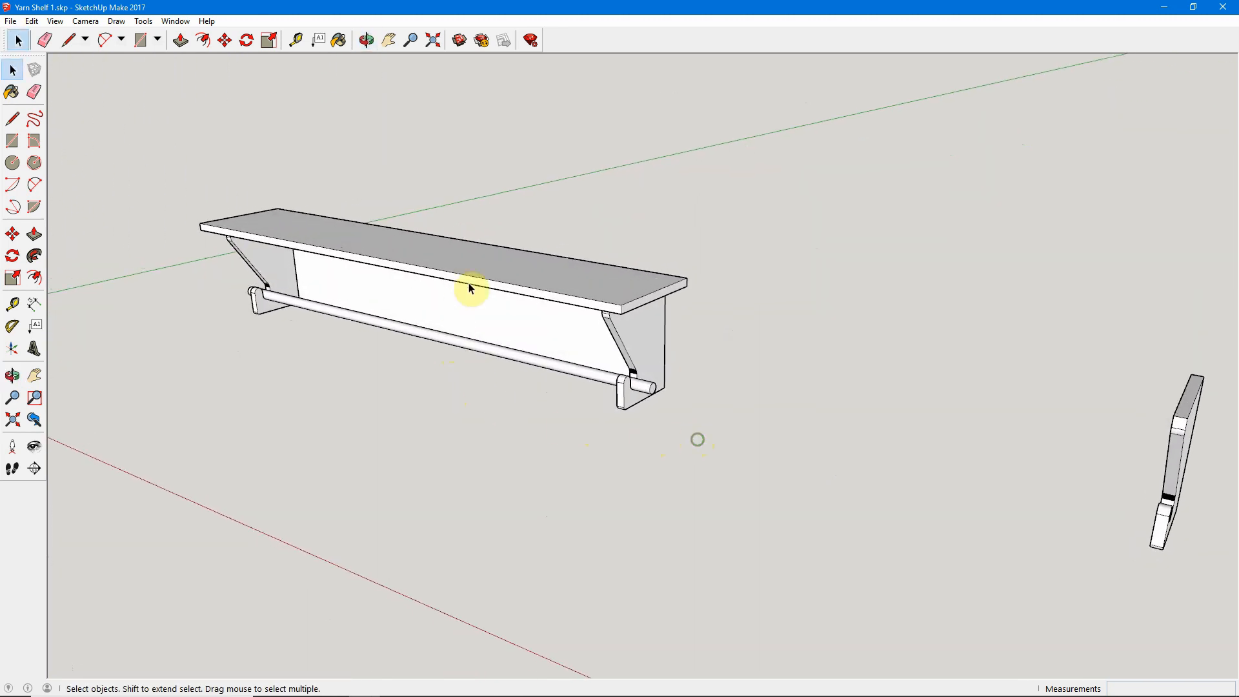
{"action": "middle_click_drag", "start_coordinate": [806, 362], "coordinate": [608, 337]}
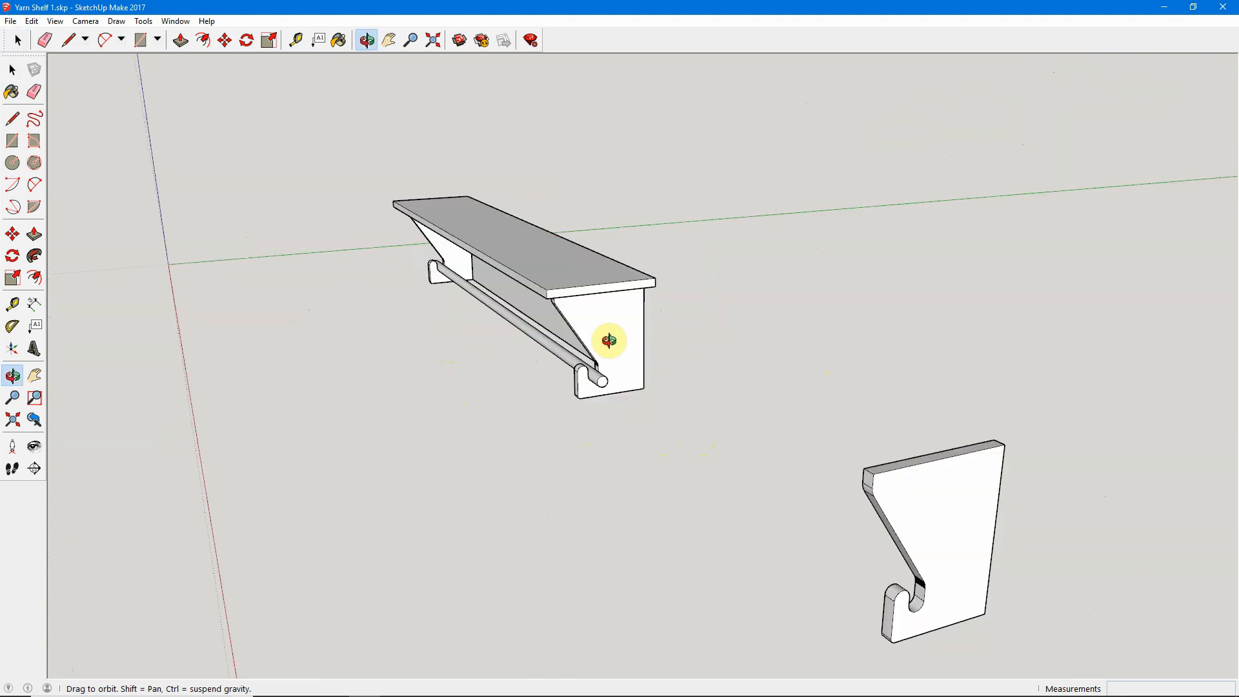
{"action": "left_click", "coordinate": [1164, 7]}
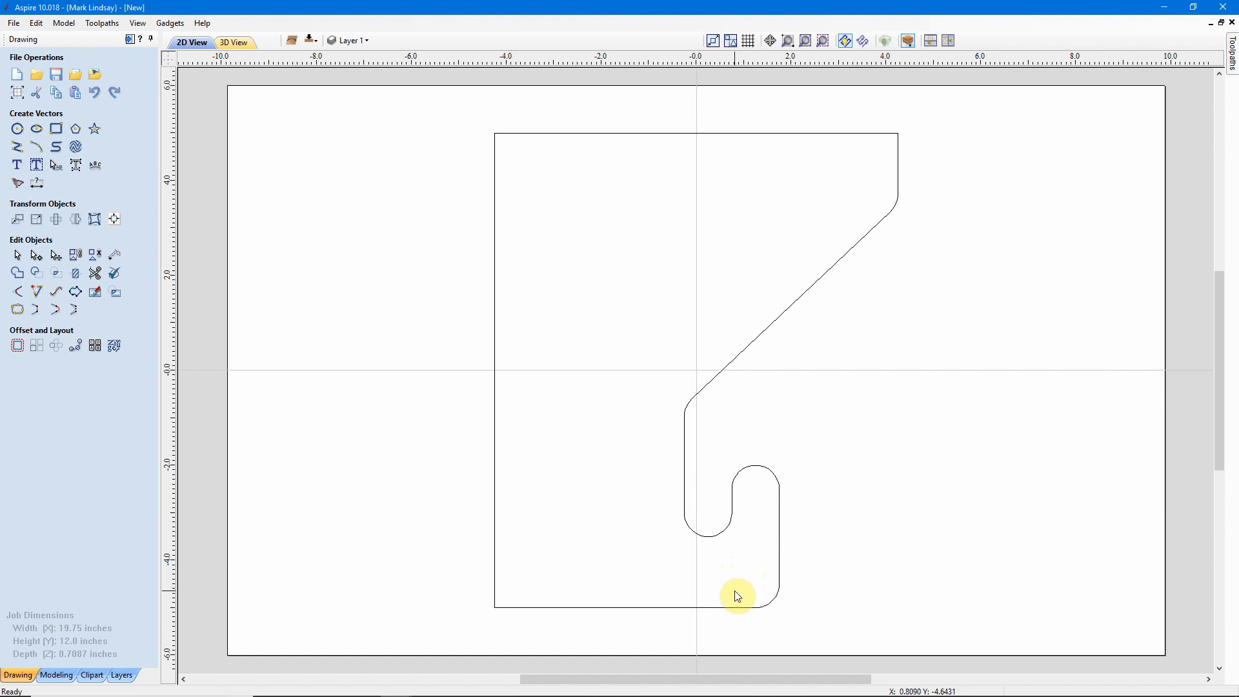
- Open the bracket outline for node editing and delete the short straight span between the two hook arcs
{"action": "scroll", "coordinate": [738, 596], "scroll_direction": "up", "scroll_amount": 4}
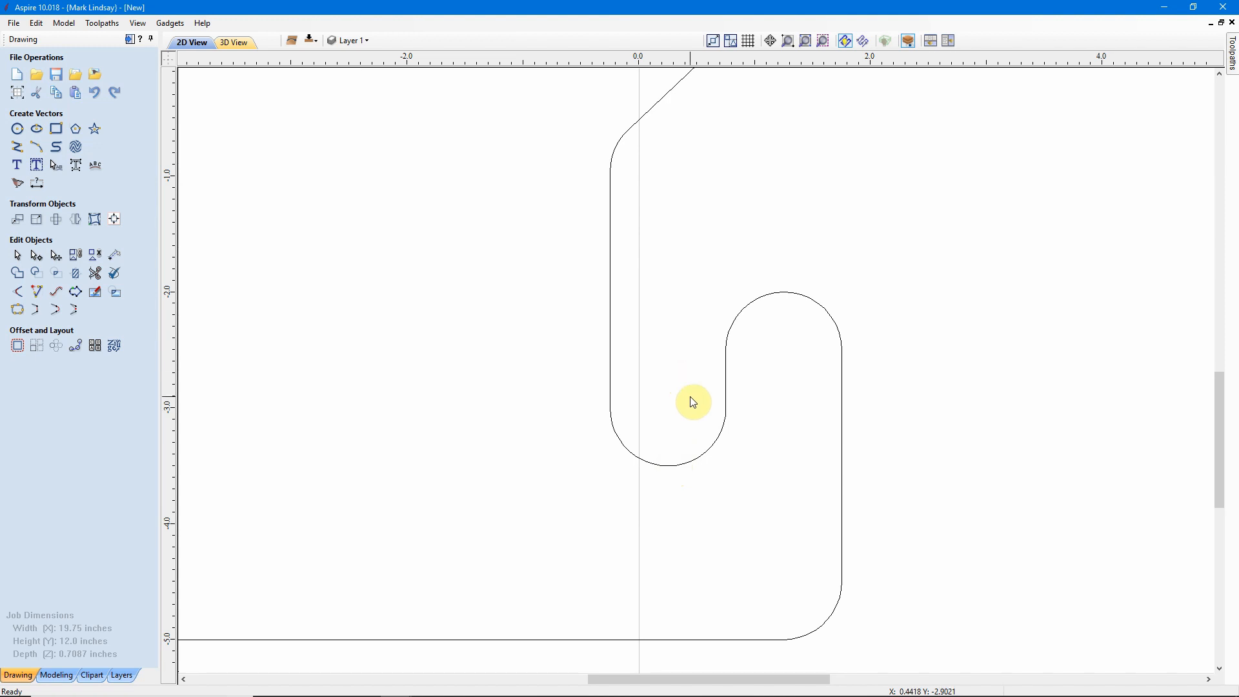
{"action": "left_click", "coordinate": [669, 464]}
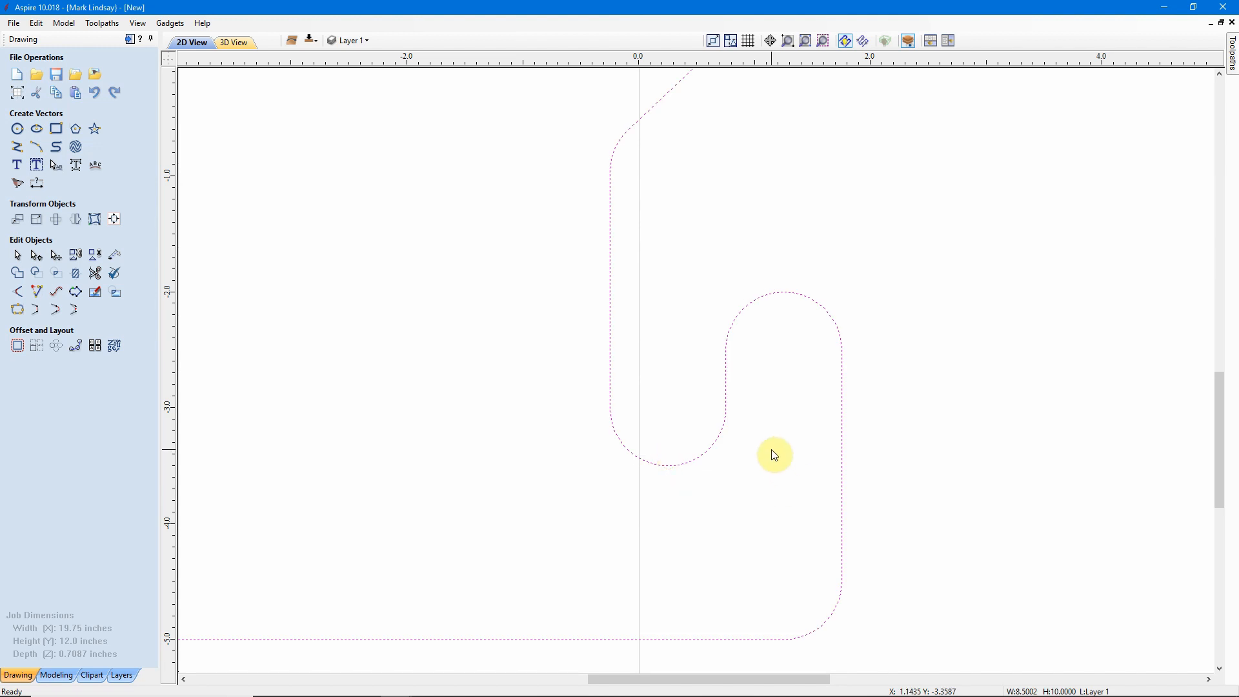
{"action": "key", "text": "n"}
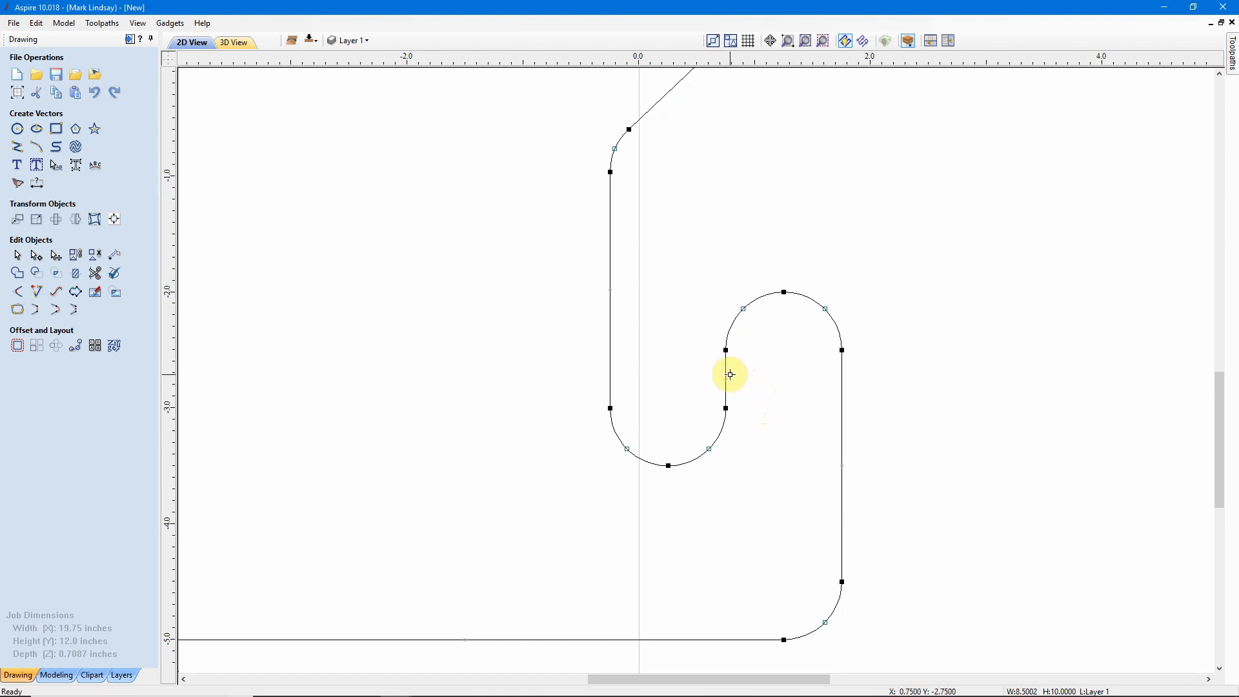
{"action": "scroll", "coordinate": [751, 396], "scroll_direction": "up", "scroll_amount": 2}
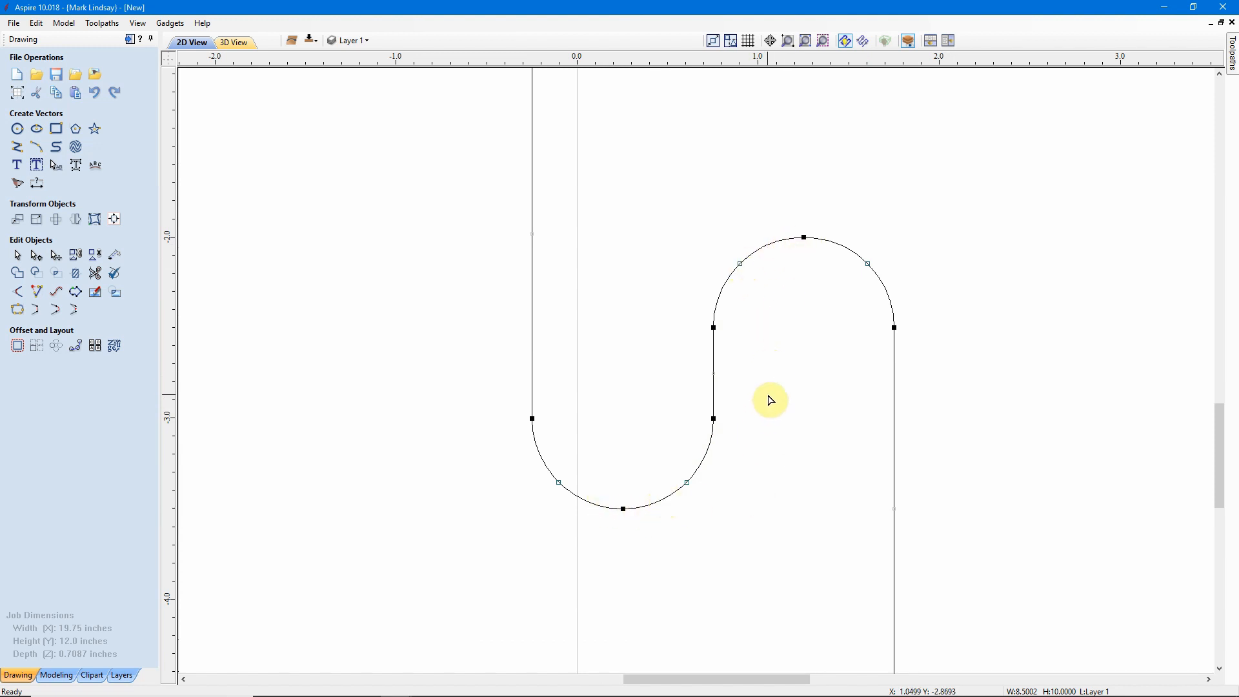
{"action": "right_click", "coordinate": [715, 366]}
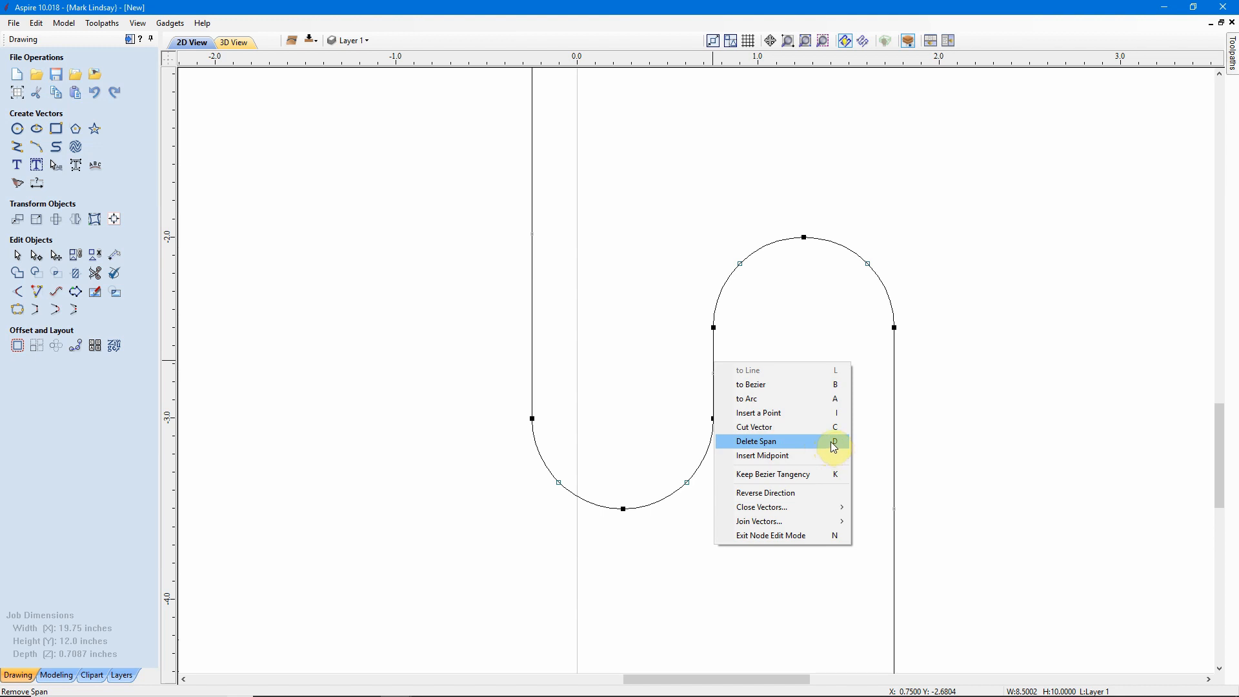
{"action": "left_click", "coordinate": [755, 442]}
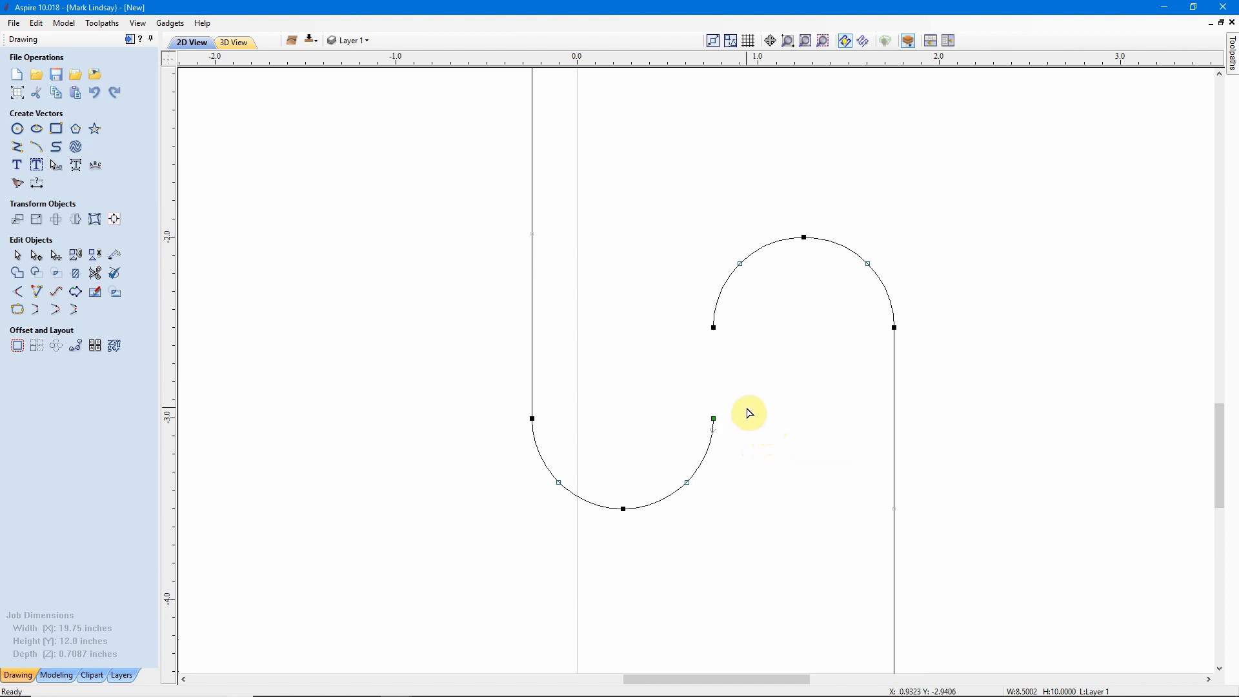
- Delete the long vertical span on the inner side of the hook slot and finish editing the outline's nodes
{"action": "scroll", "coordinate": [645, 385], "scroll_direction": "down", "scroll_amount": 1}
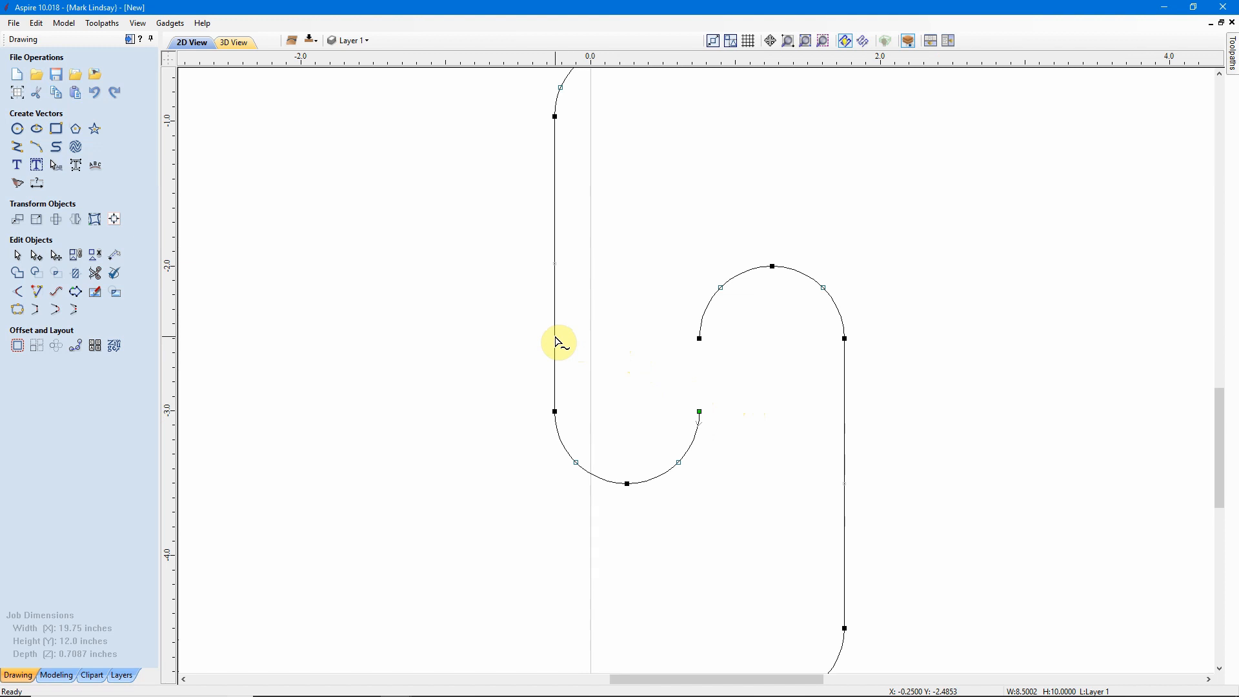
{"action": "key", "text": "d"}
{"action": "left_click", "coordinate": [619, 284]}
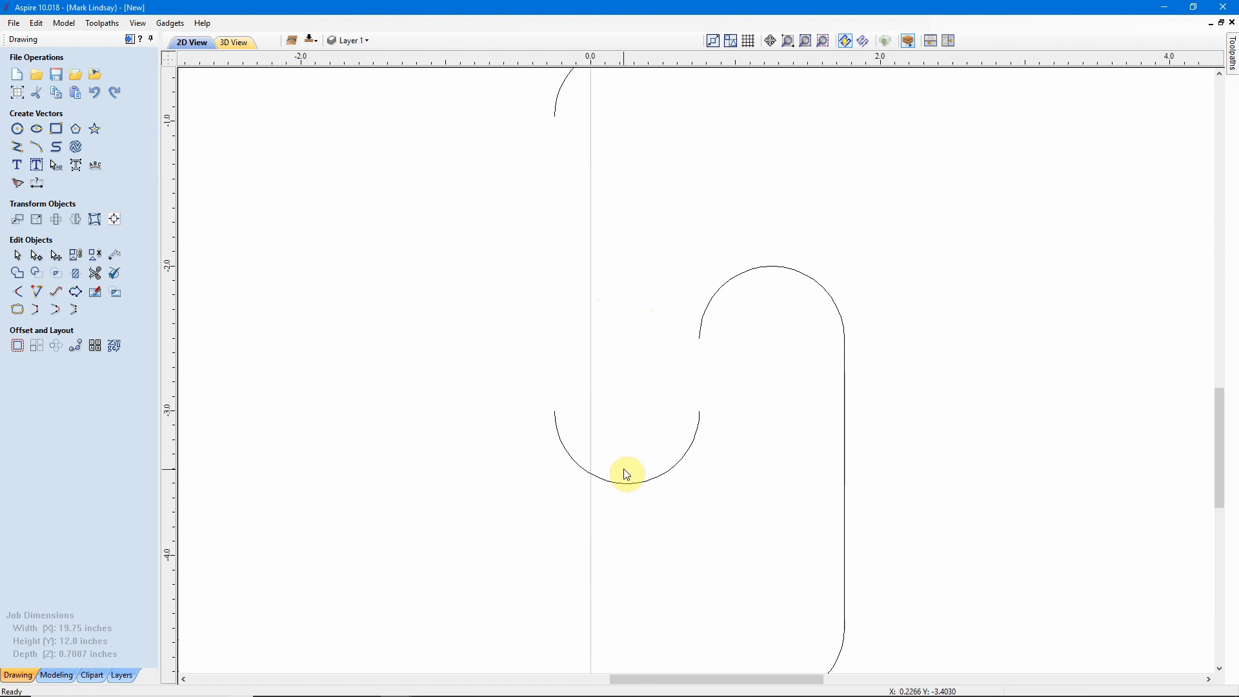
- Move the detached lower arc straight up so its right endpoint meets the open left end of the hook's upper arc
{"action": "left_click", "coordinate": [633, 483]}
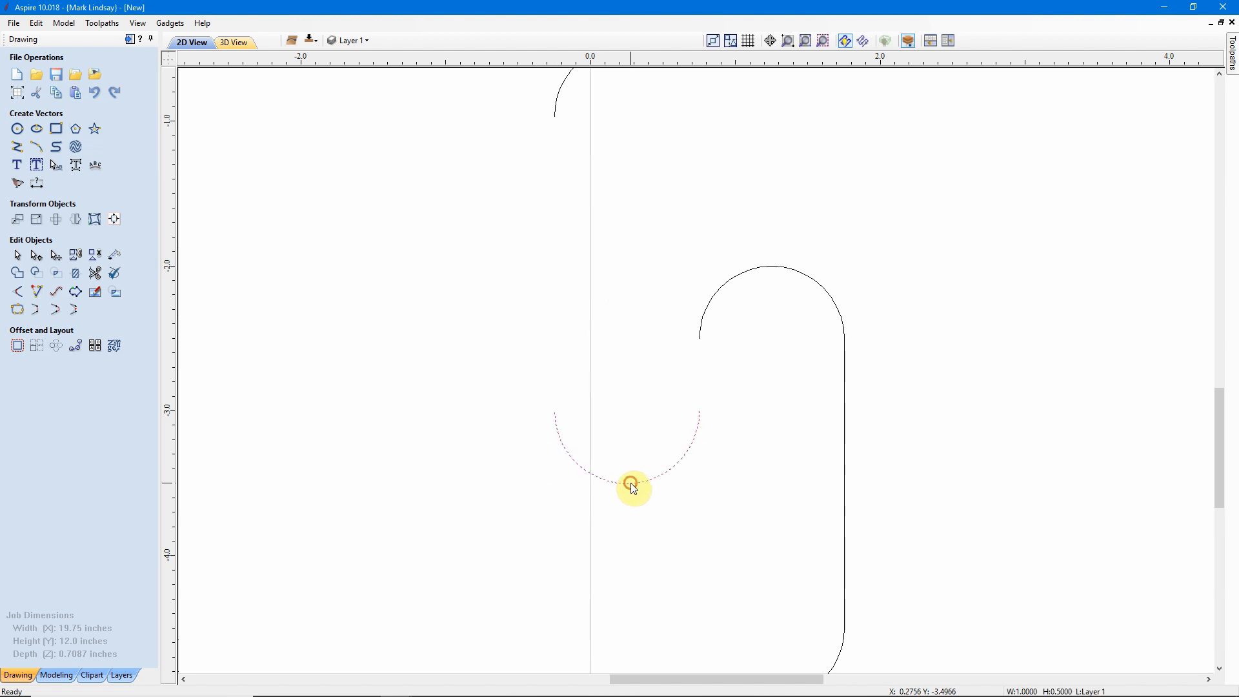
{"action": "left_click", "coordinate": [632, 483]}
{"action": "scroll", "coordinate": [697, 427], "scroll_direction": "up", "scroll_amount": 1}
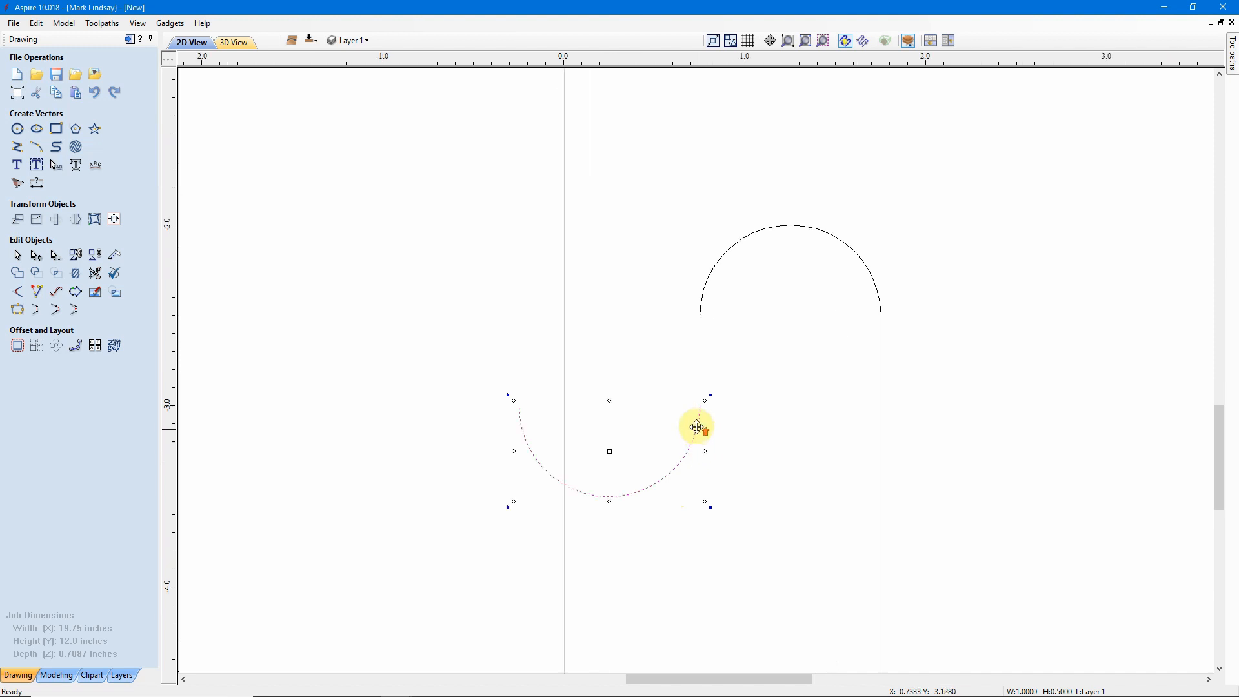
{"action": "scroll", "coordinate": [697, 427], "scroll_direction": "up", "scroll_amount": 2}
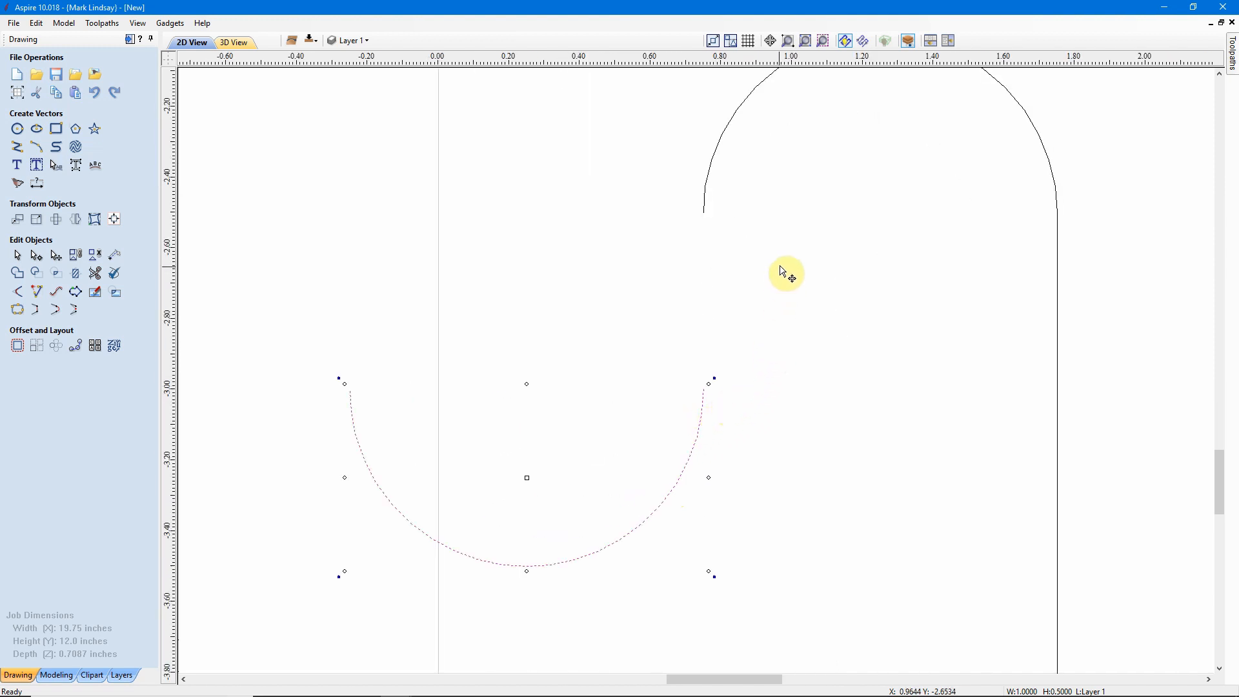
{"action": "scroll", "coordinate": [786, 265], "scroll_direction": "up", "scroll_amount": 1}
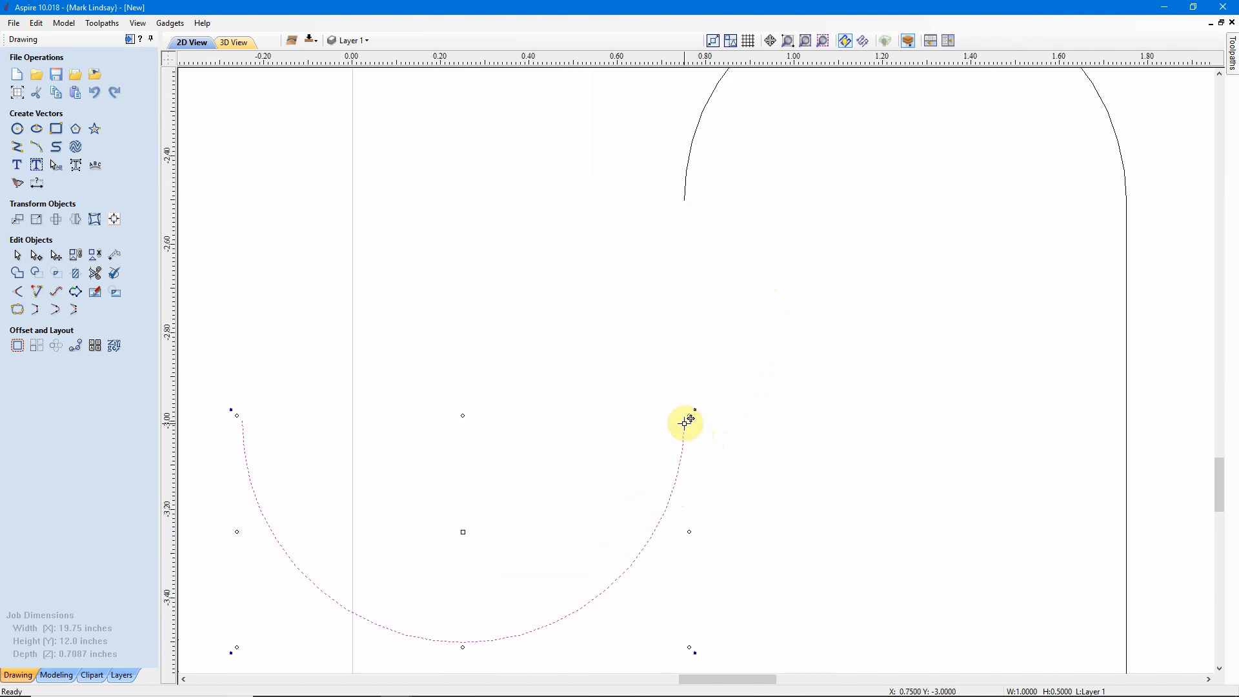
{"action": "left_click_drag", "start_coordinate": [684, 422], "coordinate": [684, 205]}
{"action": "scroll", "coordinate": [738, 321], "scroll_direction": "down", "scroll_amount": 5}
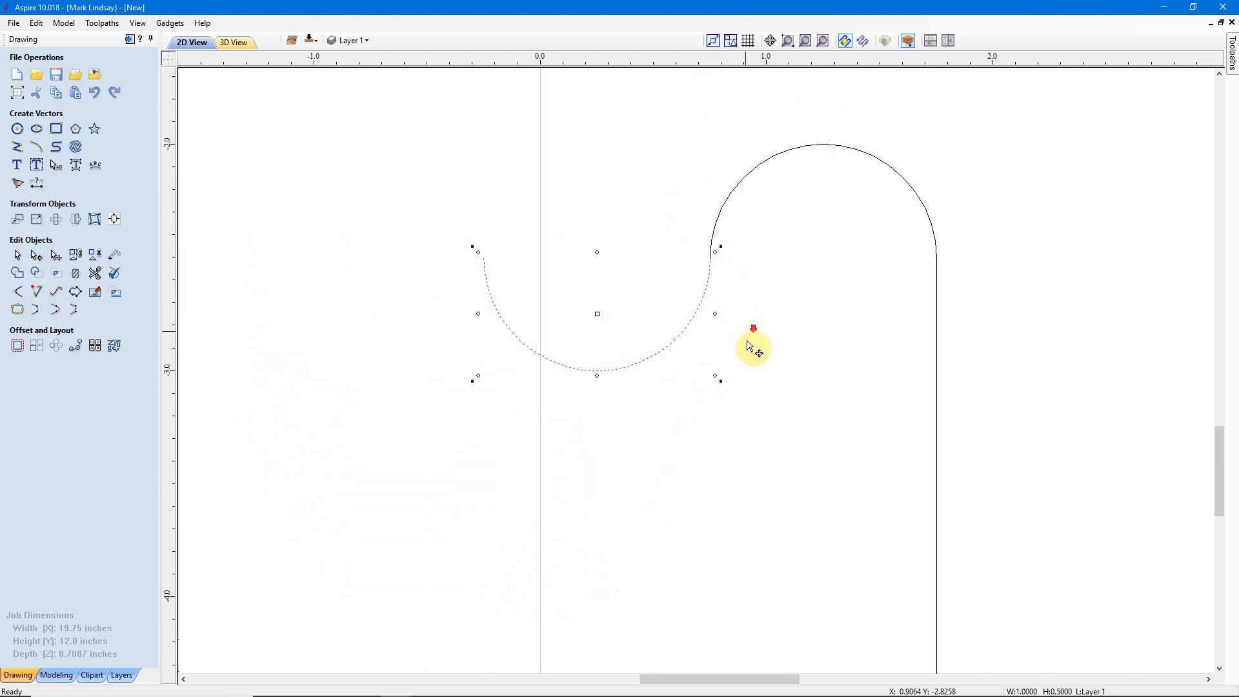
{"action": "left_click", "coordinate": [660, 489]}
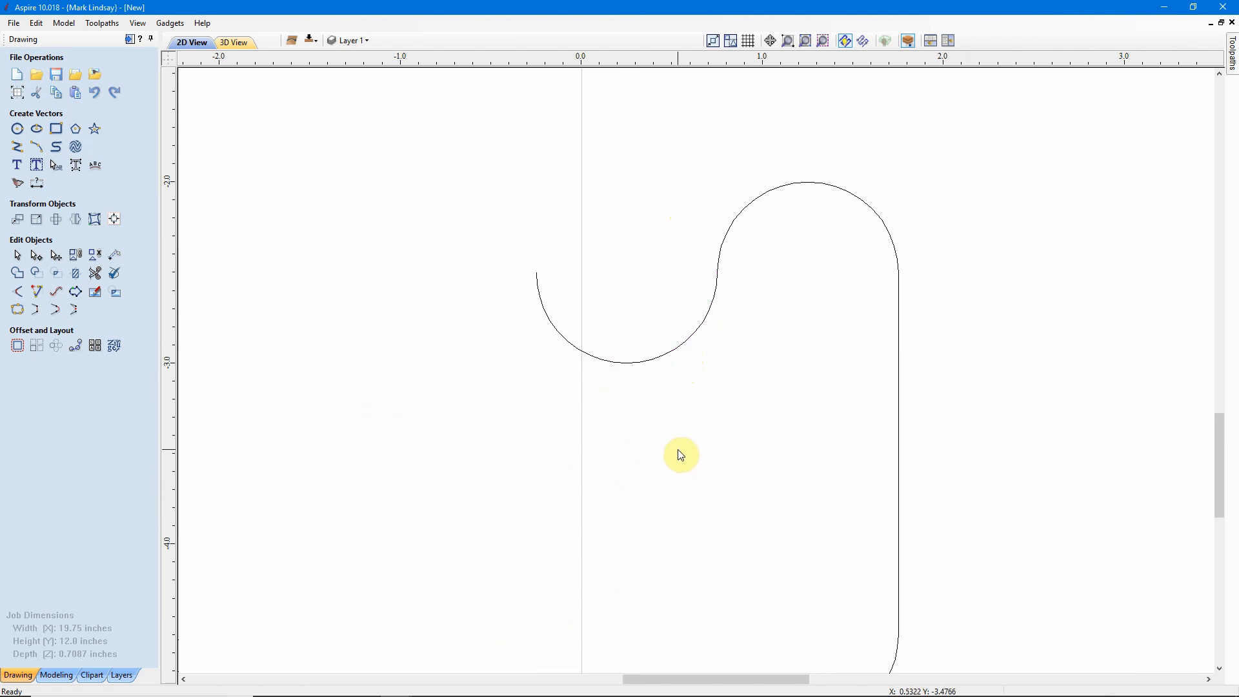
- Draw a straight vertical line from the open end of the bracket's upper curve to the left endpoint of the moved arc
{"action": "scroll", "coordinate": [679, 454], "scroll_direction": "down", "scroll_amount": 2}
{"action": "scroll", "coordinate": [681, 456], "scroll_direction": "down", "scroll_amount": 1}
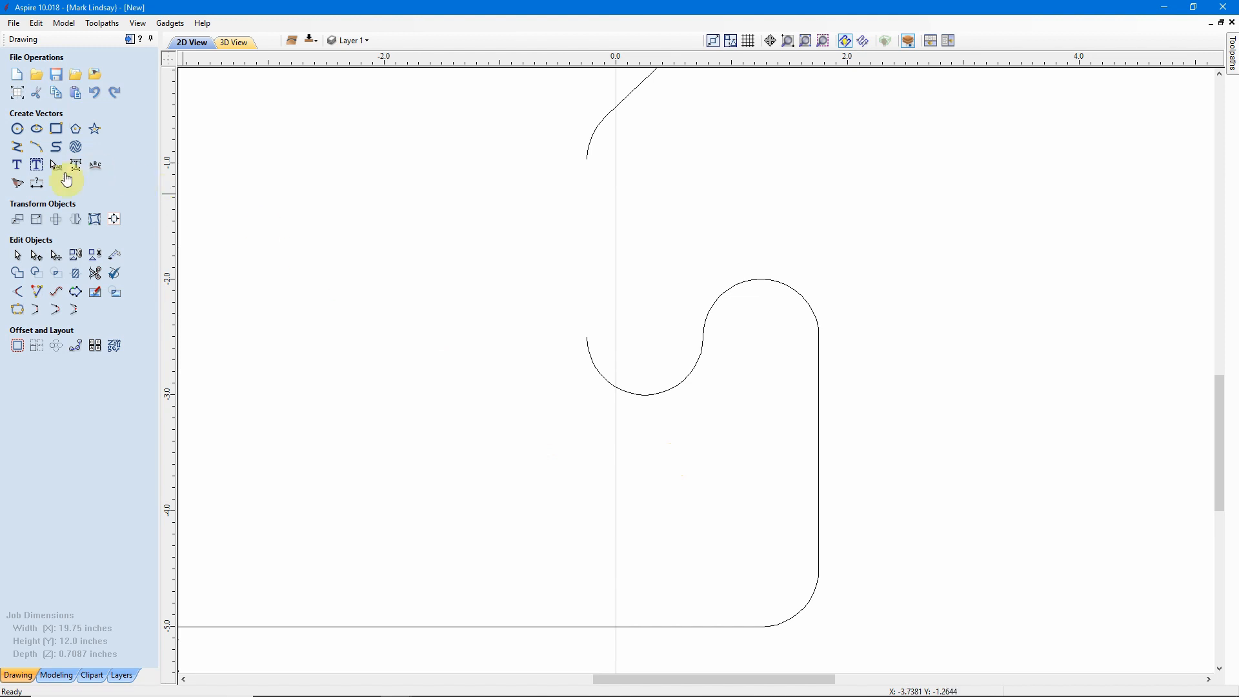
{"action": "left_click", "coordinate": [18, 149]}
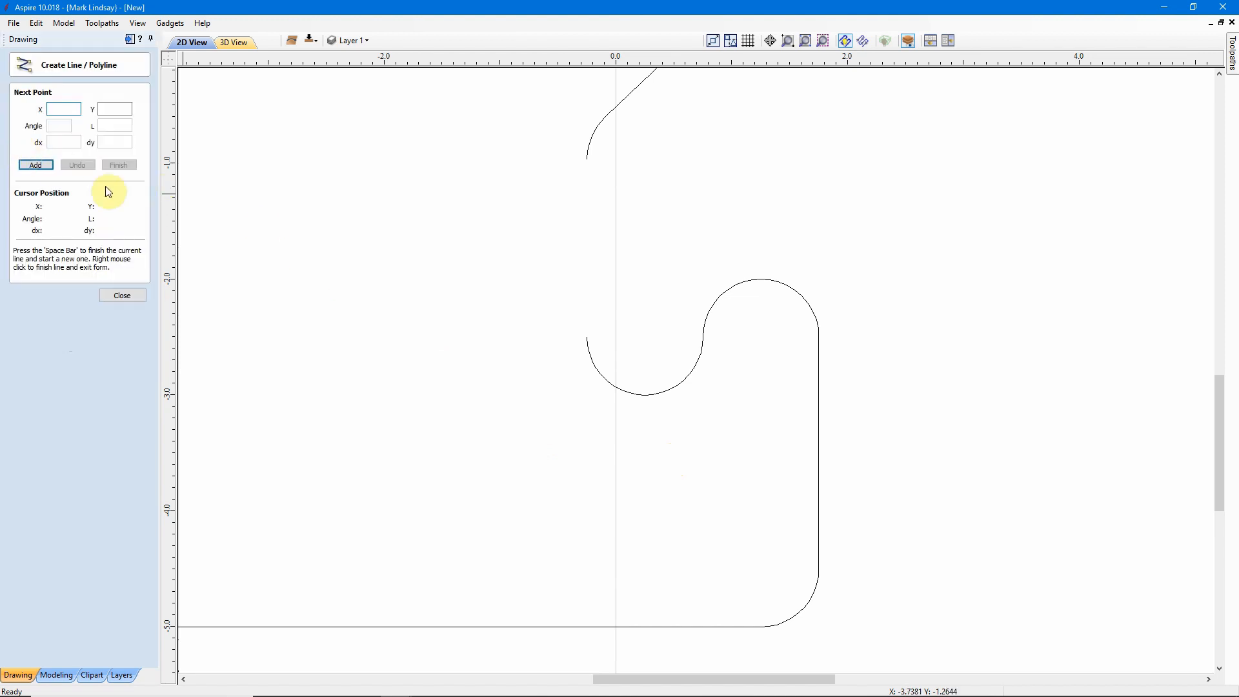
{"action": "left_click", "coordinate": [586, 160]}
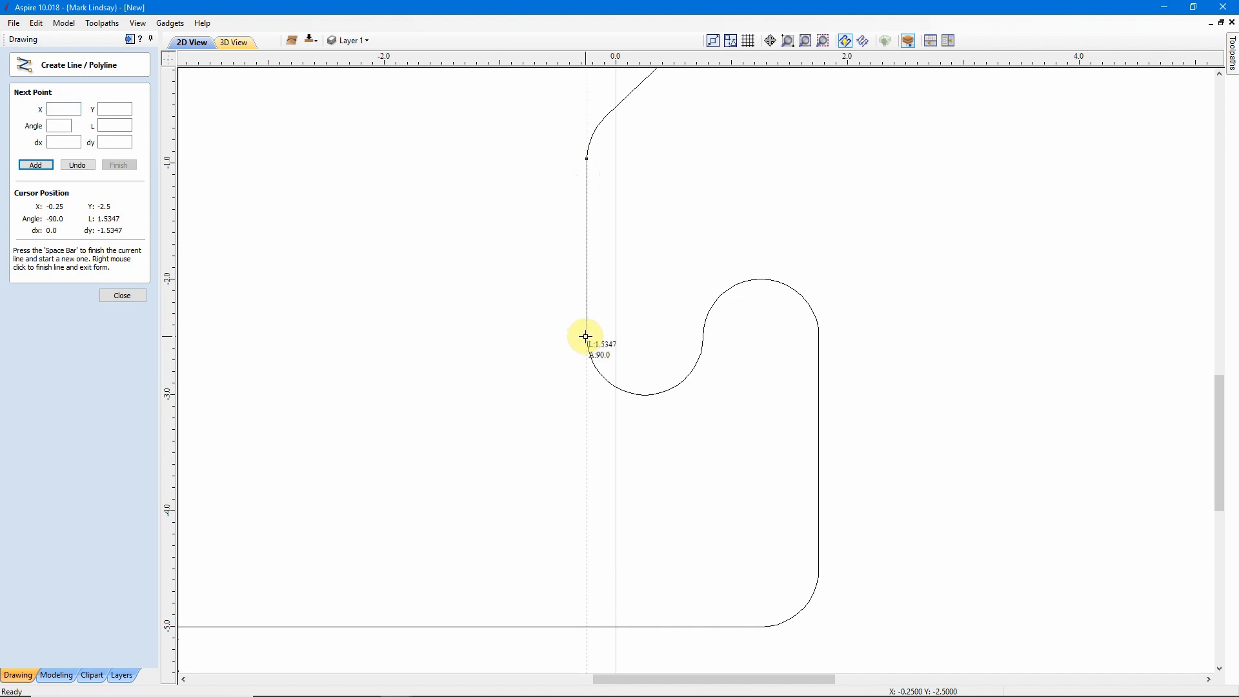
{"action": "left_click", "coordinate": [587, 337]}
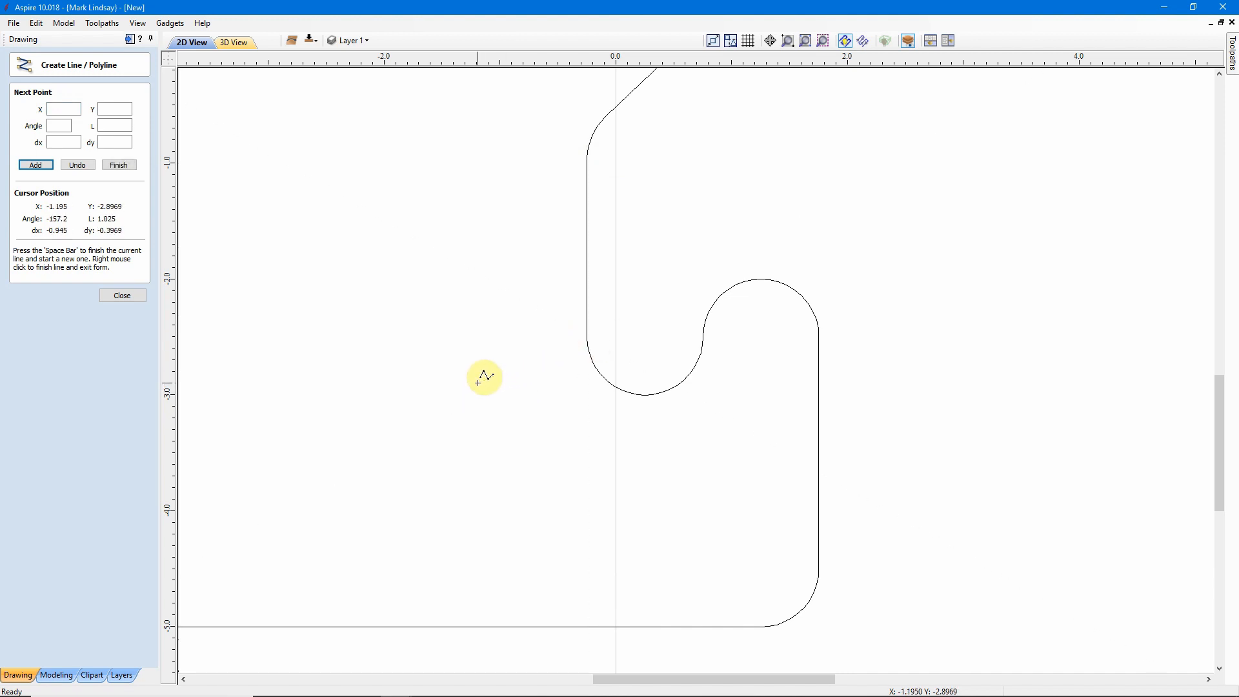
{"action": "key", "text": "space"}
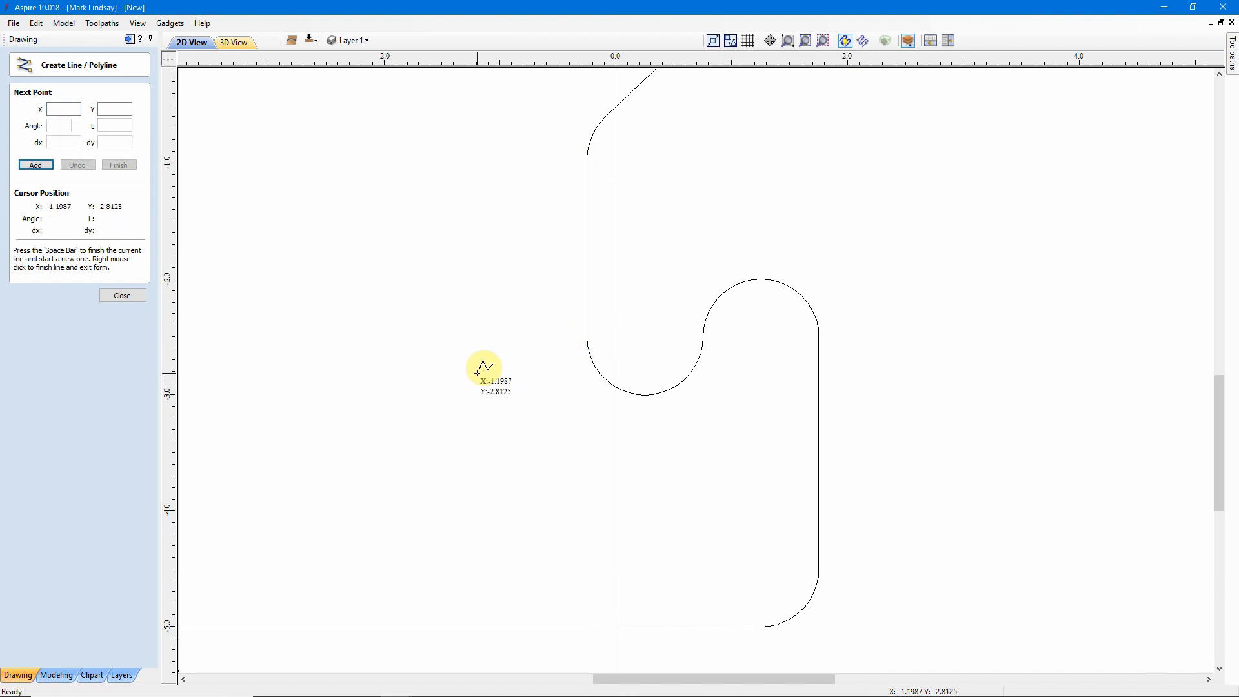
{"action": "left_click", "coordinate": [122, 296]}
- Join the bracket outline, the moved arc and the new line into one closed vector with the Join Vectors tool
{"action": "scroll", "coordinate": [464, 445], "scroll_direction": "down", "scroll_amount": 4}
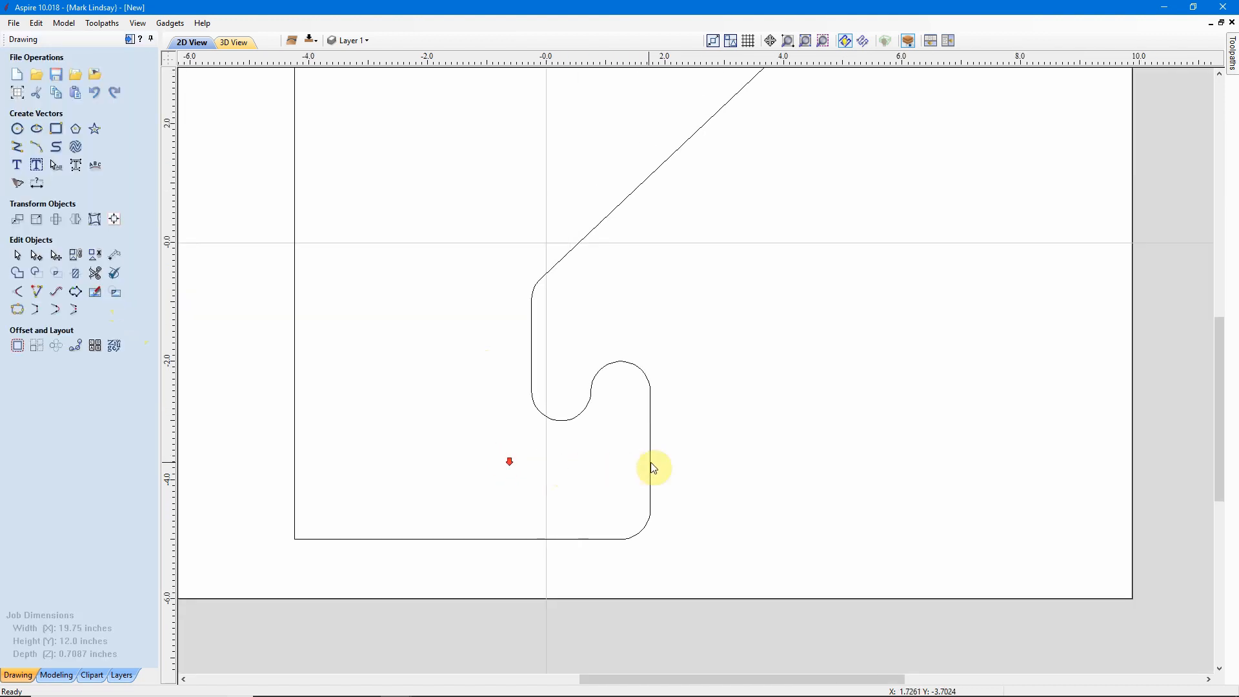
{"action": "scroll", "coordinate": [652, 467], "scroll_direction": "down", "scroll_amount": 1}
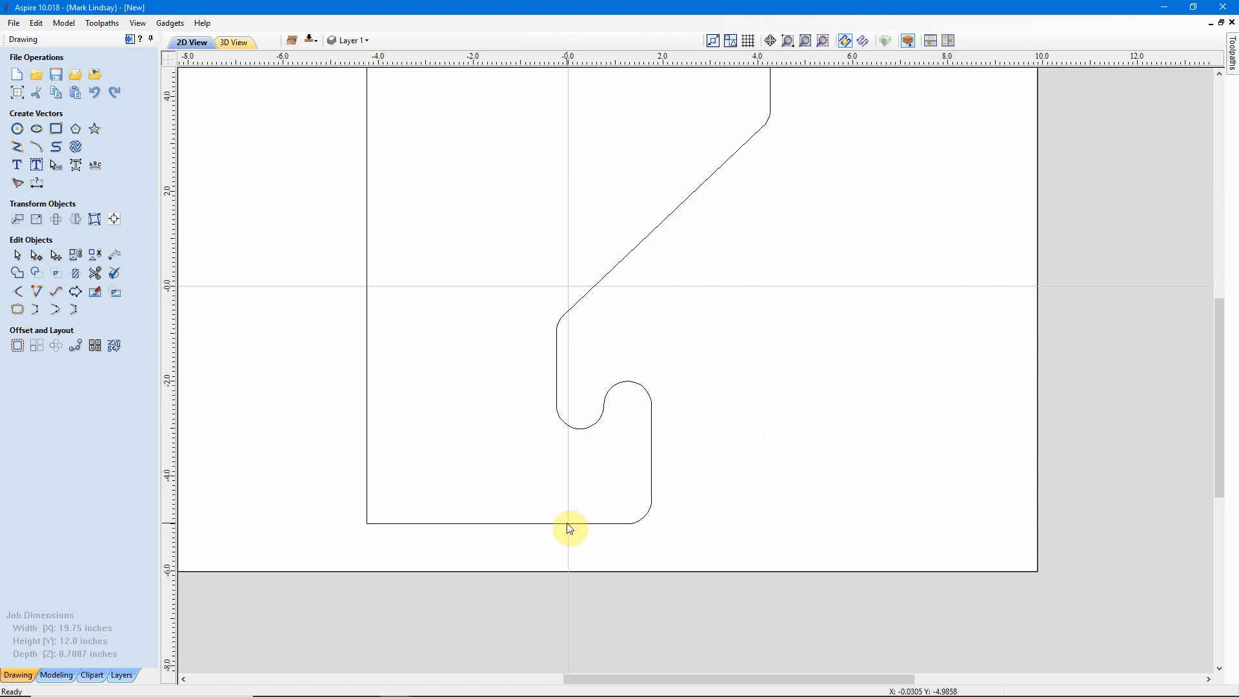
{"action": "left_click", "coordinate": [517, 544]}
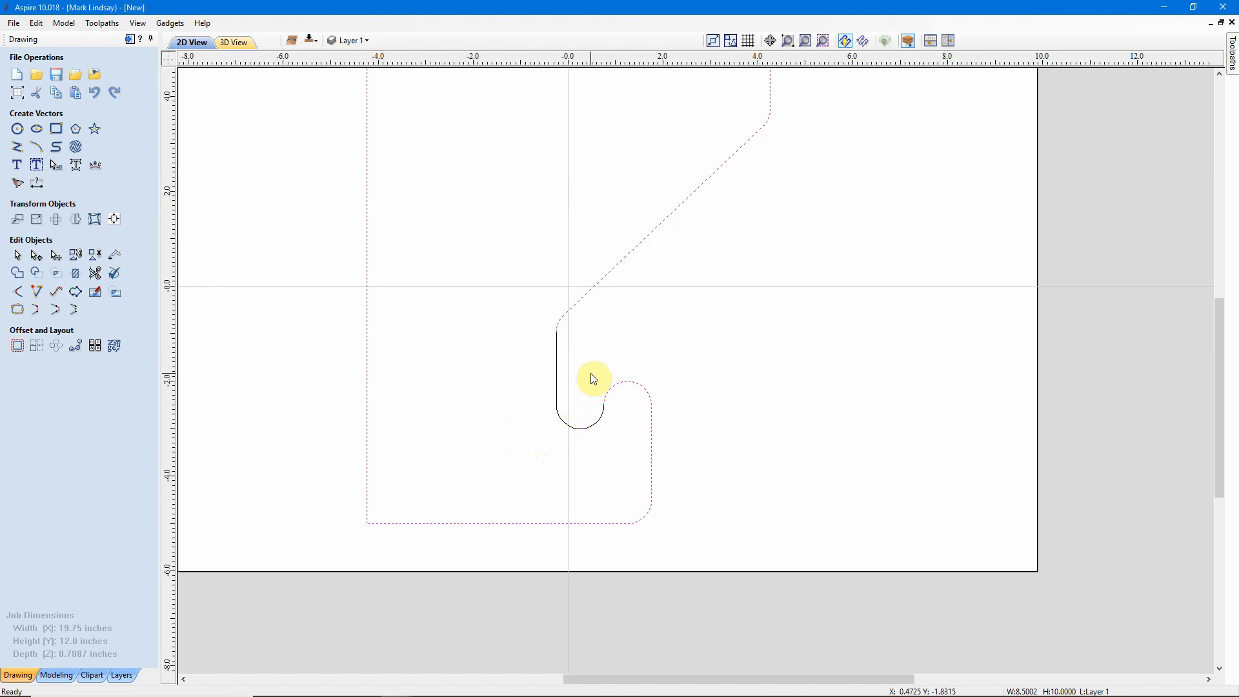
{"action": "left_click_drag", "start_coordinate": [592, 378], "coordinate": [512, 451]}
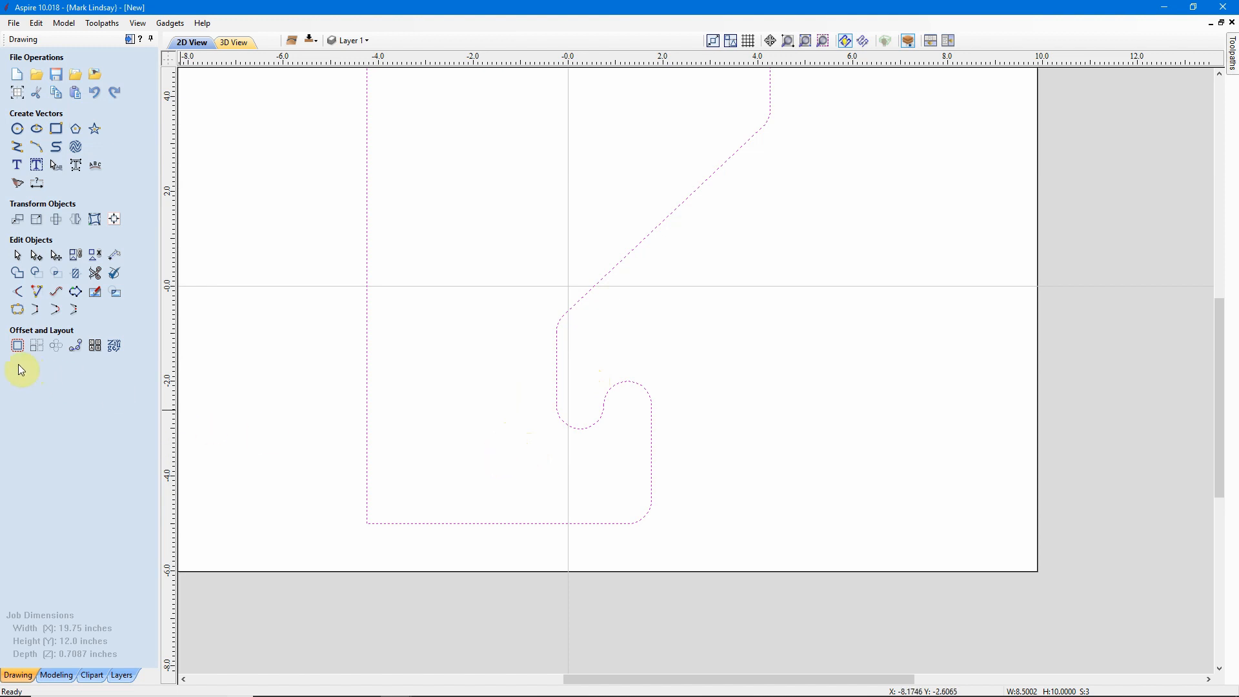
{"action": "left_click", "coordinate": [14, 312]}
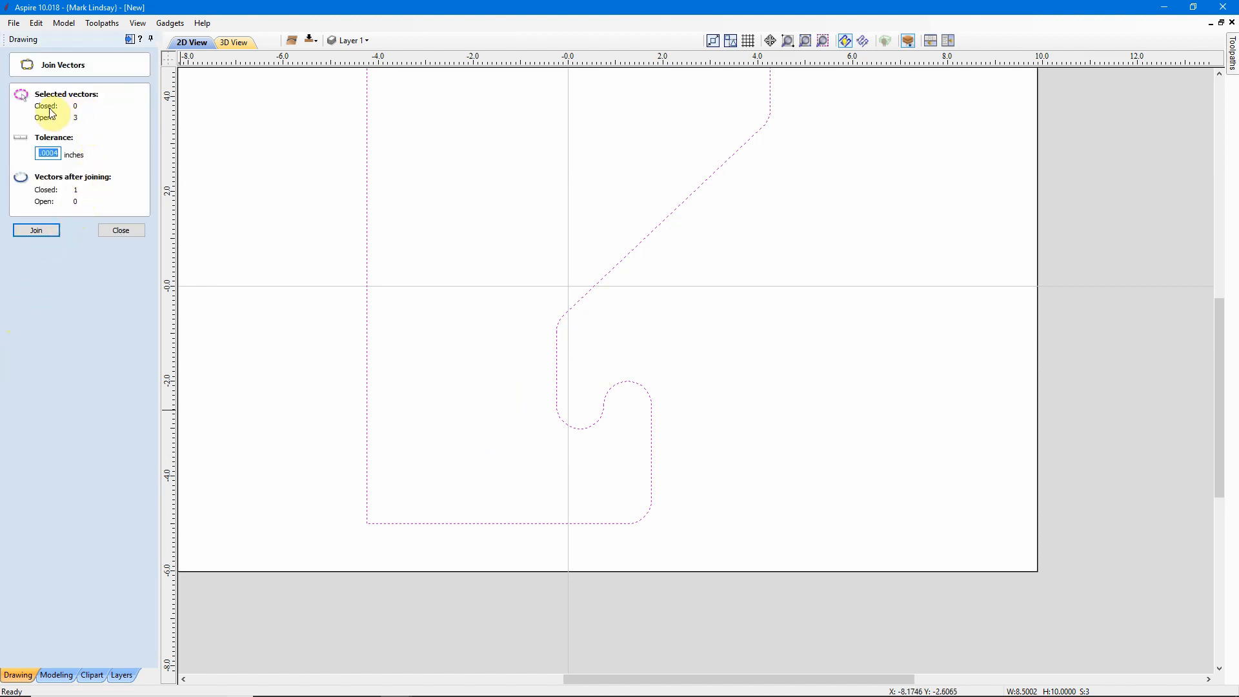
{"action": "left_click", "coordinate": [37, 231]}
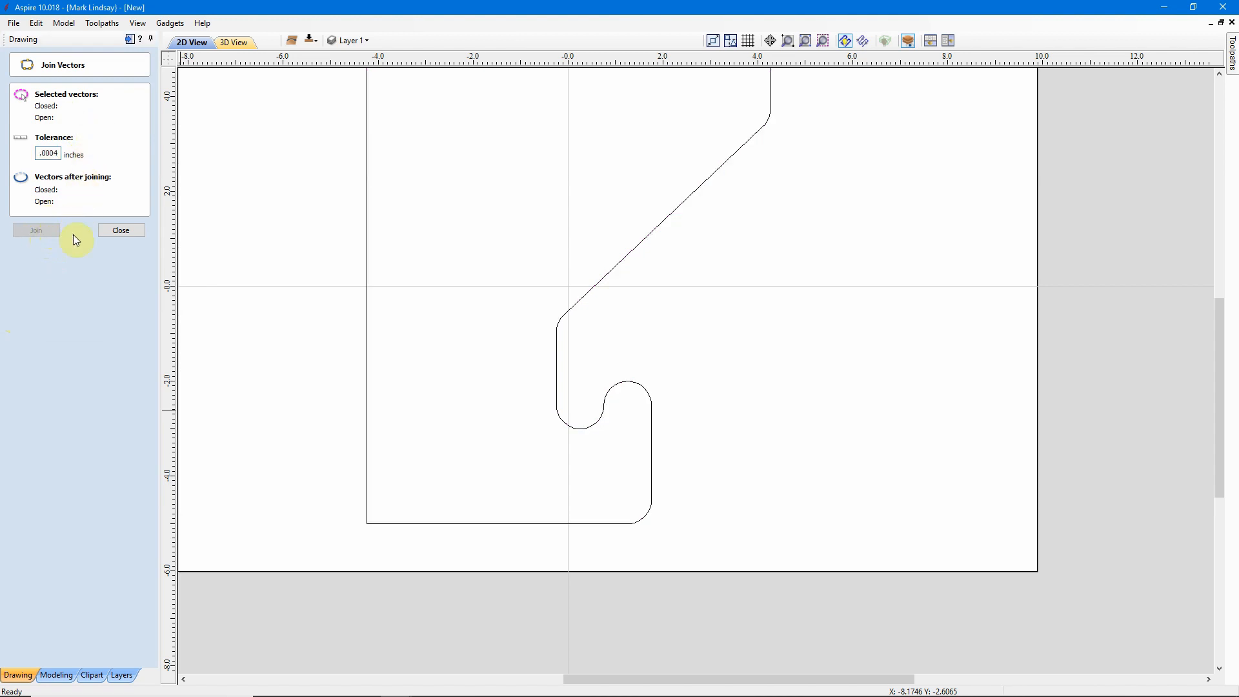
{"action": "left_click", "coordinate": [123, 241]}
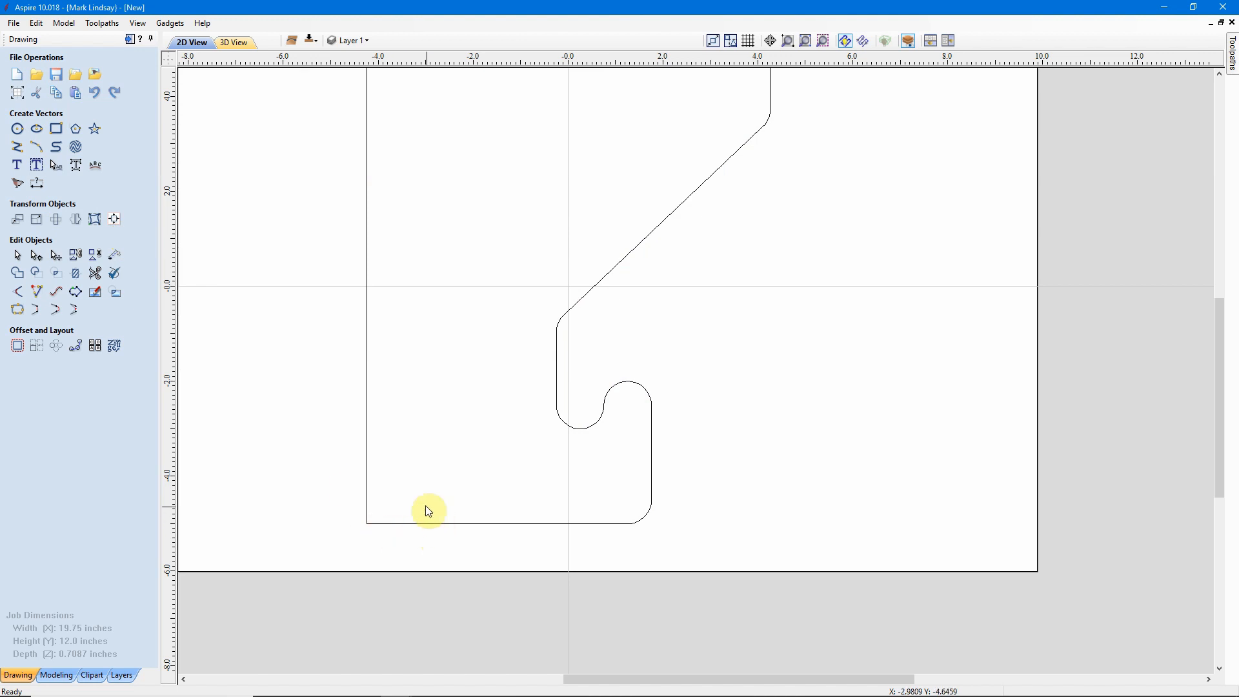
- Select the joined bracket outline to check that it is one continuous vector, and clear the selection
{"action": "left_click_drag", "start_coordinate": [417, 497], "coordinate": [390, 559]}
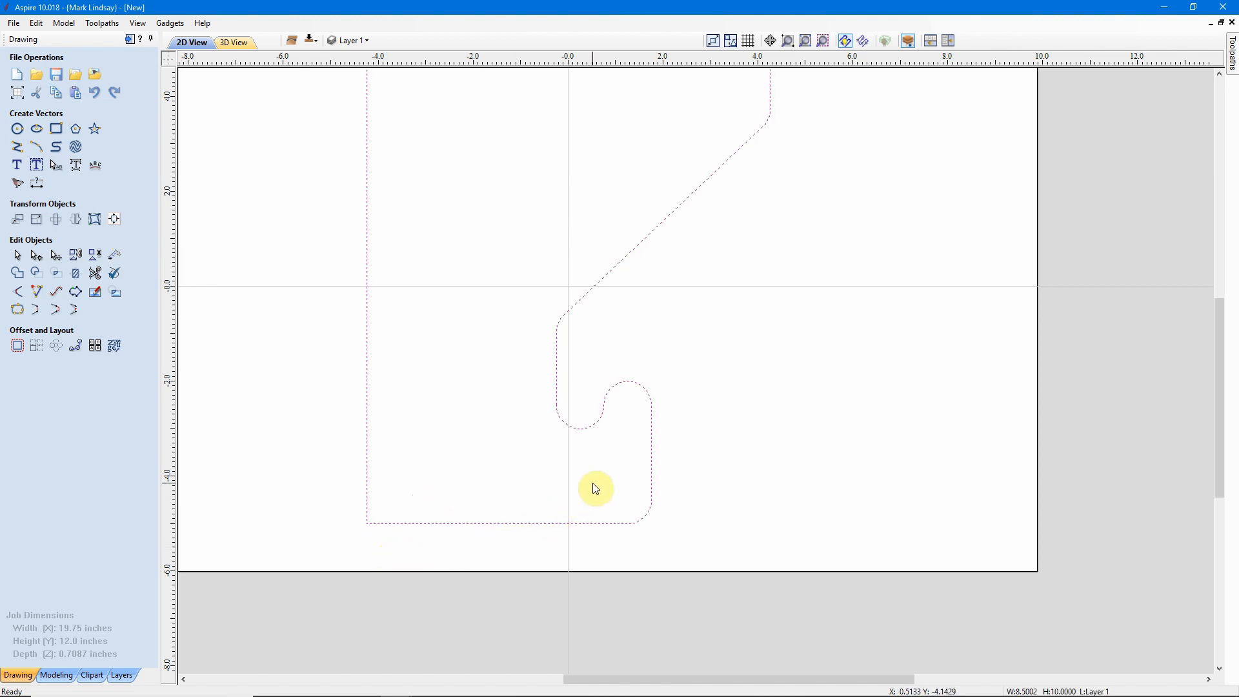
{"action": "scroll", "coordinate": [693, 445], "scroll_direction": "down", "scroll_amount": 1}
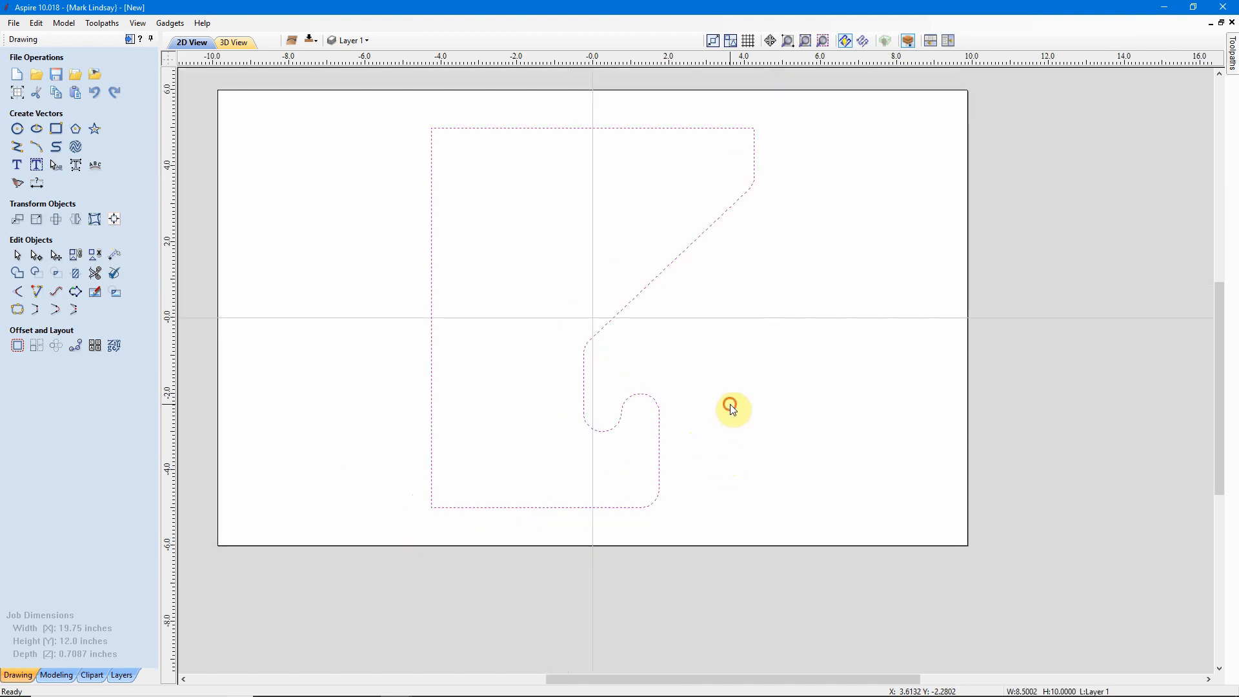
{"action": "left_click", "coordinate": [728, 405]}
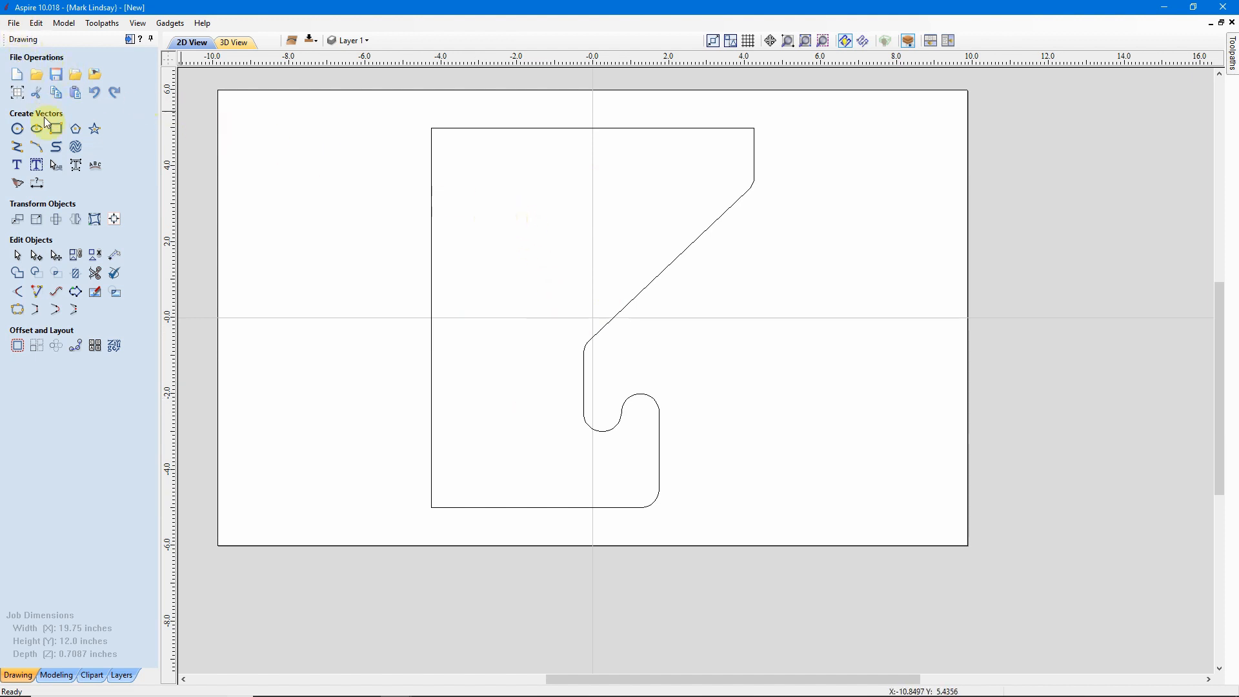
- Import the bitmap Yarn Shelf Flower.png from the Yarn Shelf folder in CNC Stuff
{"action": "left_click", "coordinate": [14, 24]}
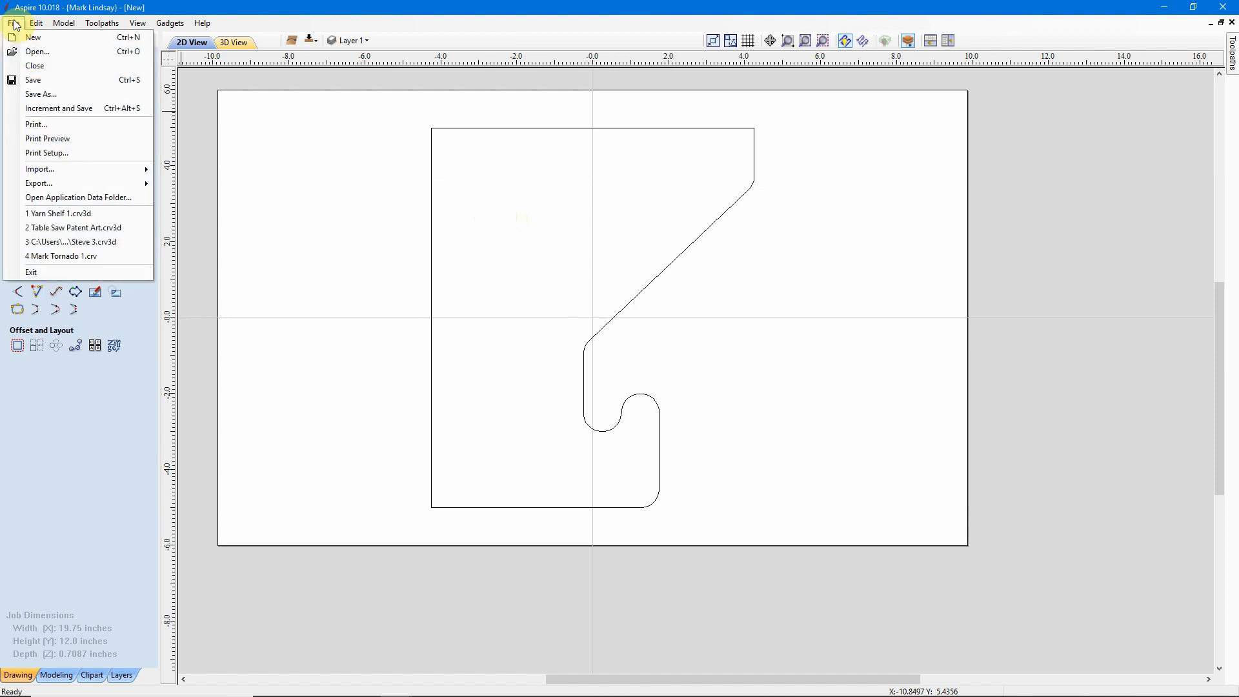
{"action": "mouse_move", "coordinate": [72, 171]}
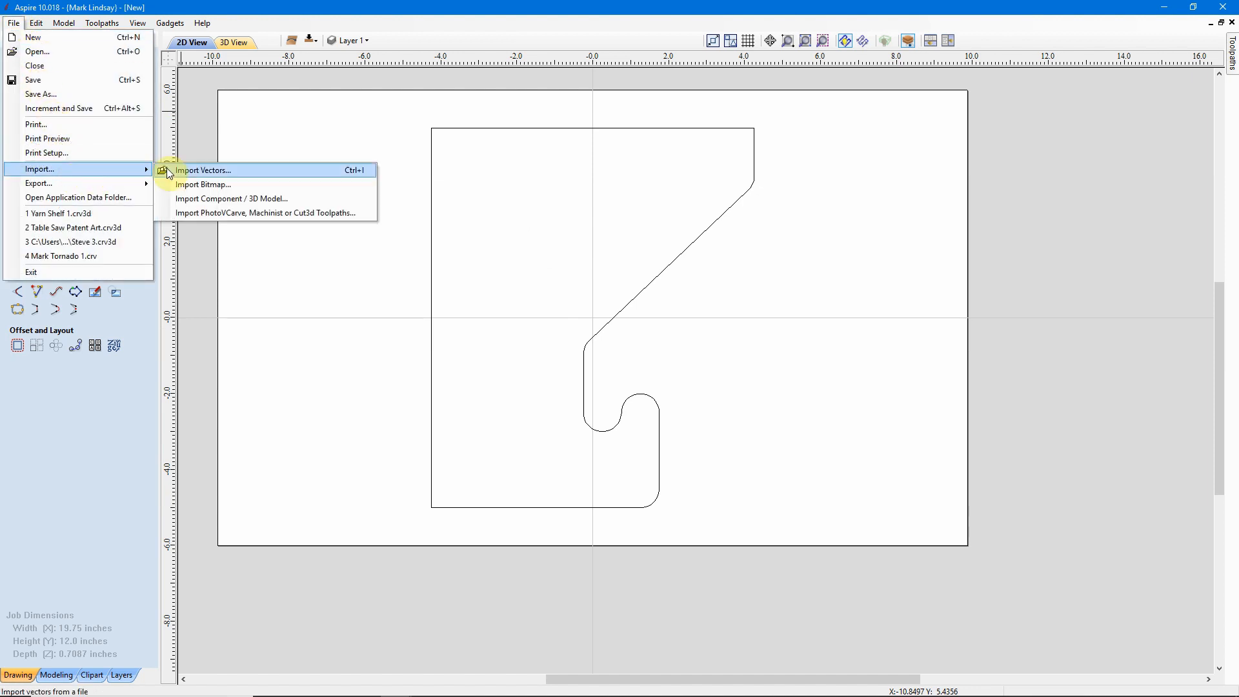
{"action": "left_click", "coordinate": [238, 186]}
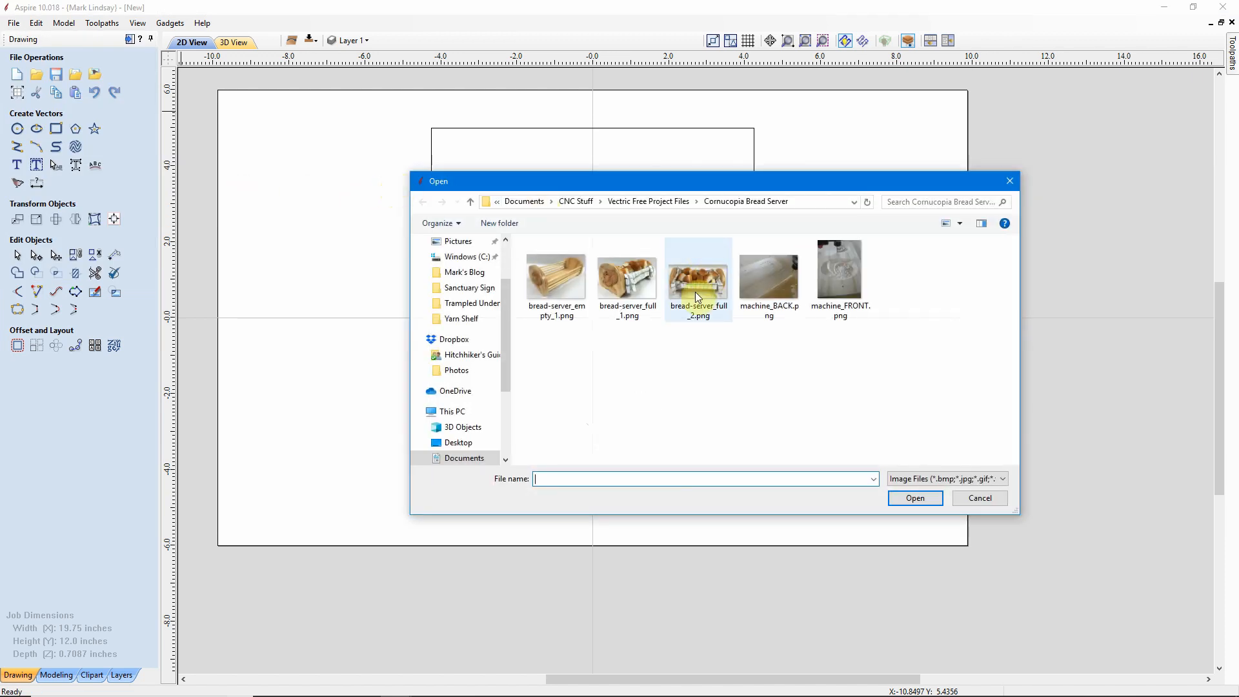
{"action": "left_click", "coordinate": [579, 202]}
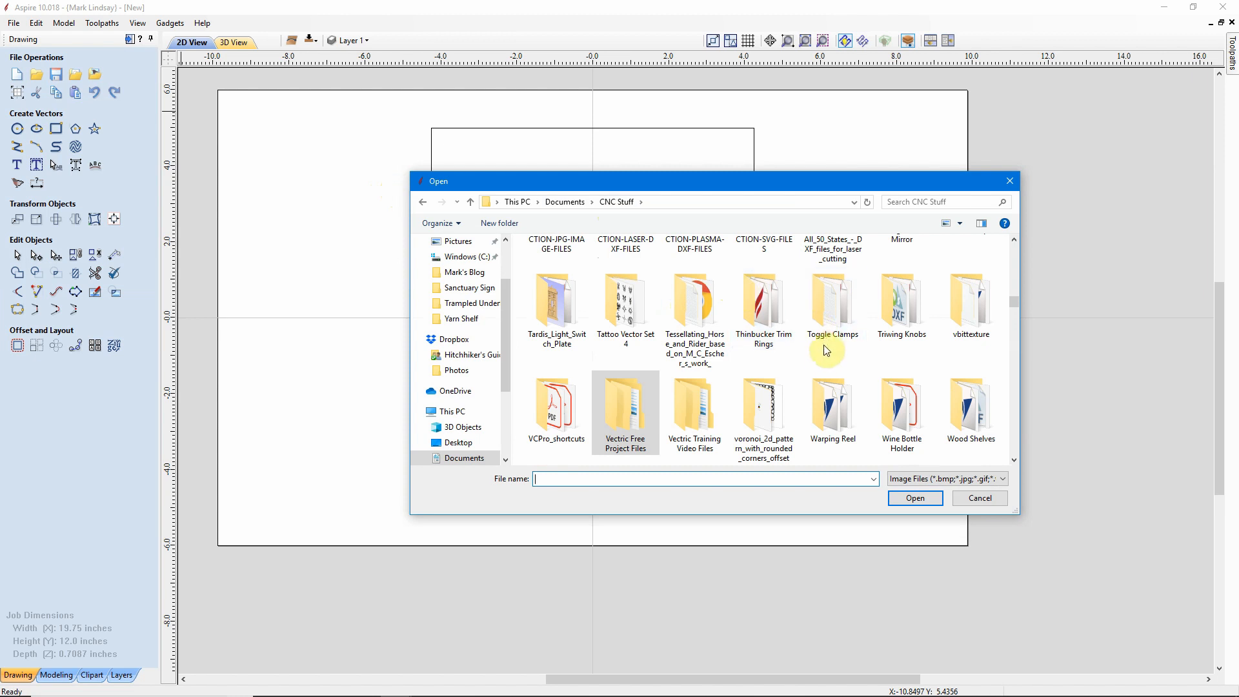
{"action": "scroll", "coordinate": [837, 369], "scroll_direction": "down", "scroll_amount": 1}
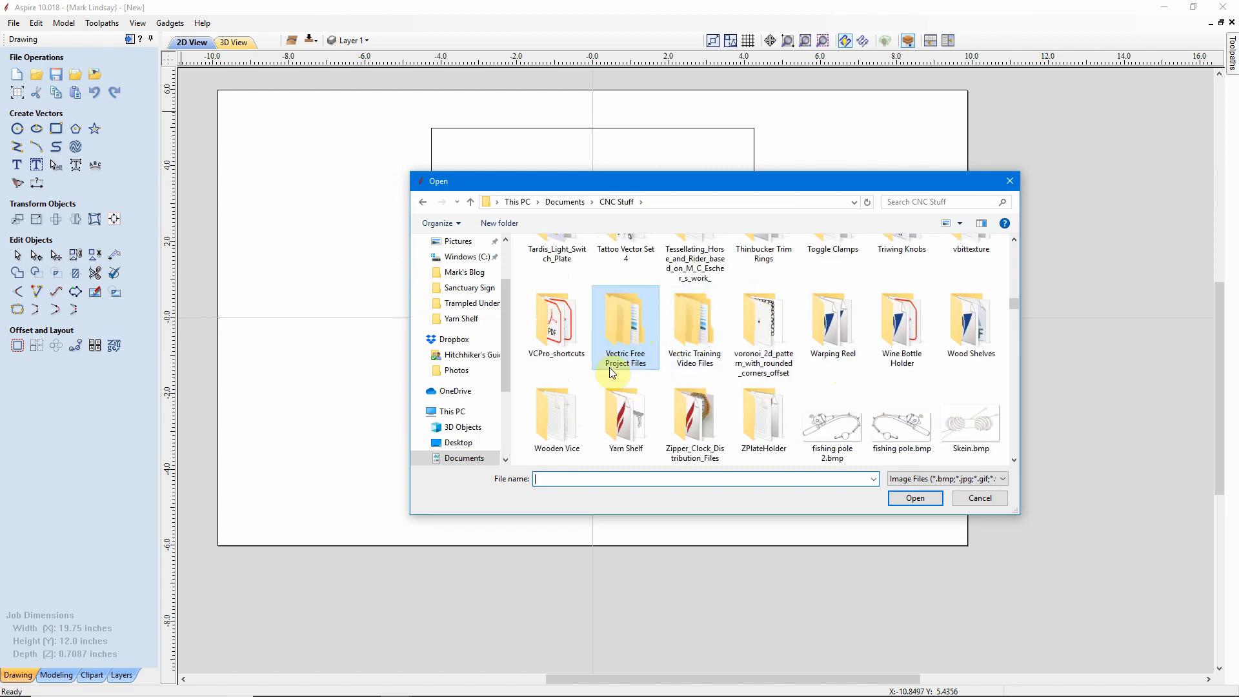
{"action": "double_click", "coordinate": [627, 406]}
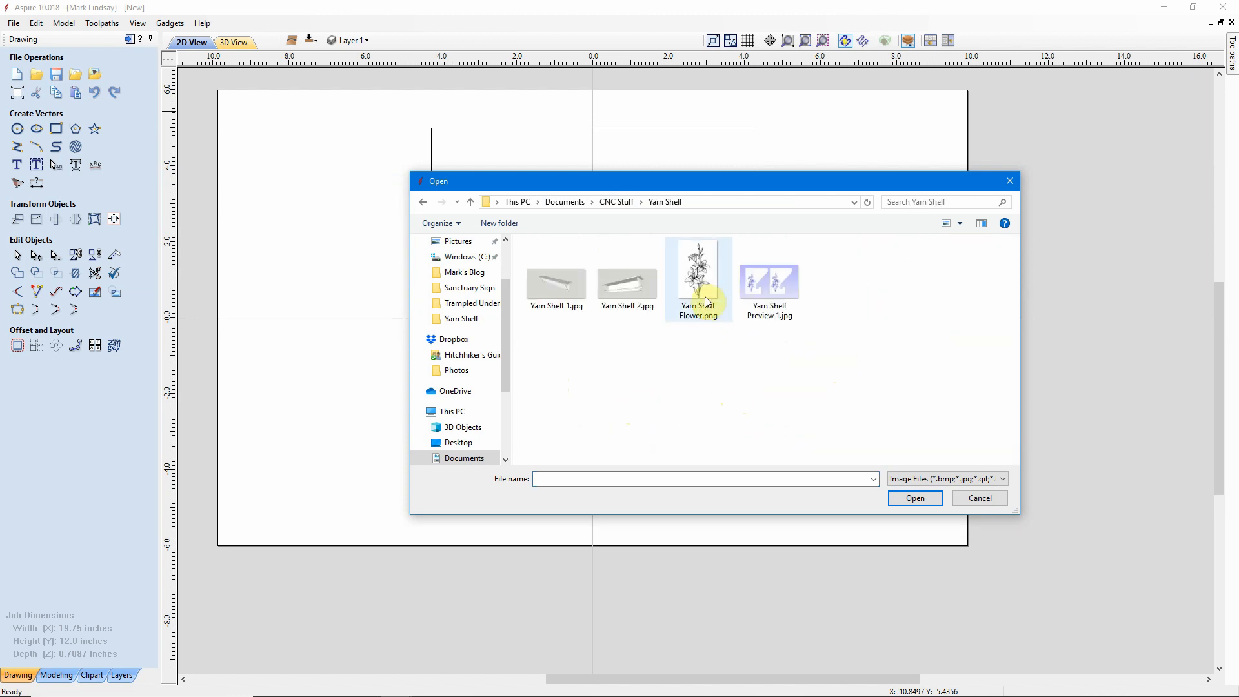
{"action": "double_click", "coordinate": [702, 274]}
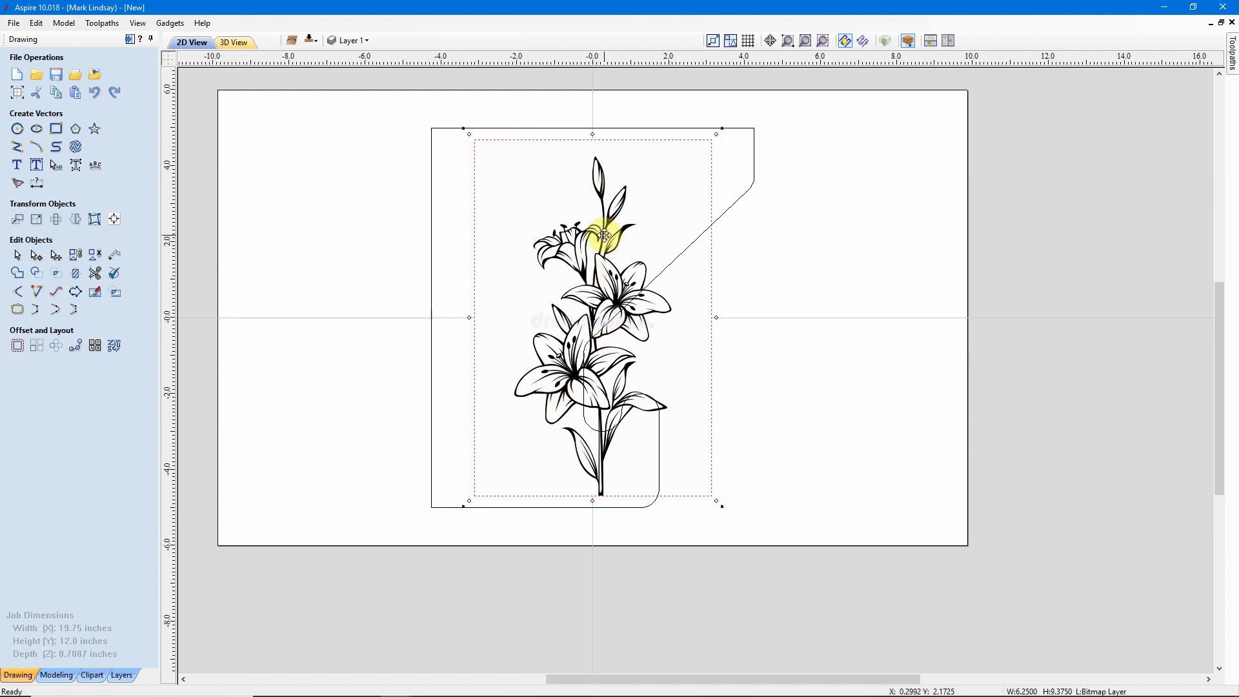
- Move the flower bitmap onto the bracket's straight-edged side, scale it down to about 5.4 by 8.1 inches, and clear the selection
{"action": "left_click_drag", "start_coordinate": [603, 276], "coordinate": [553, 291]}
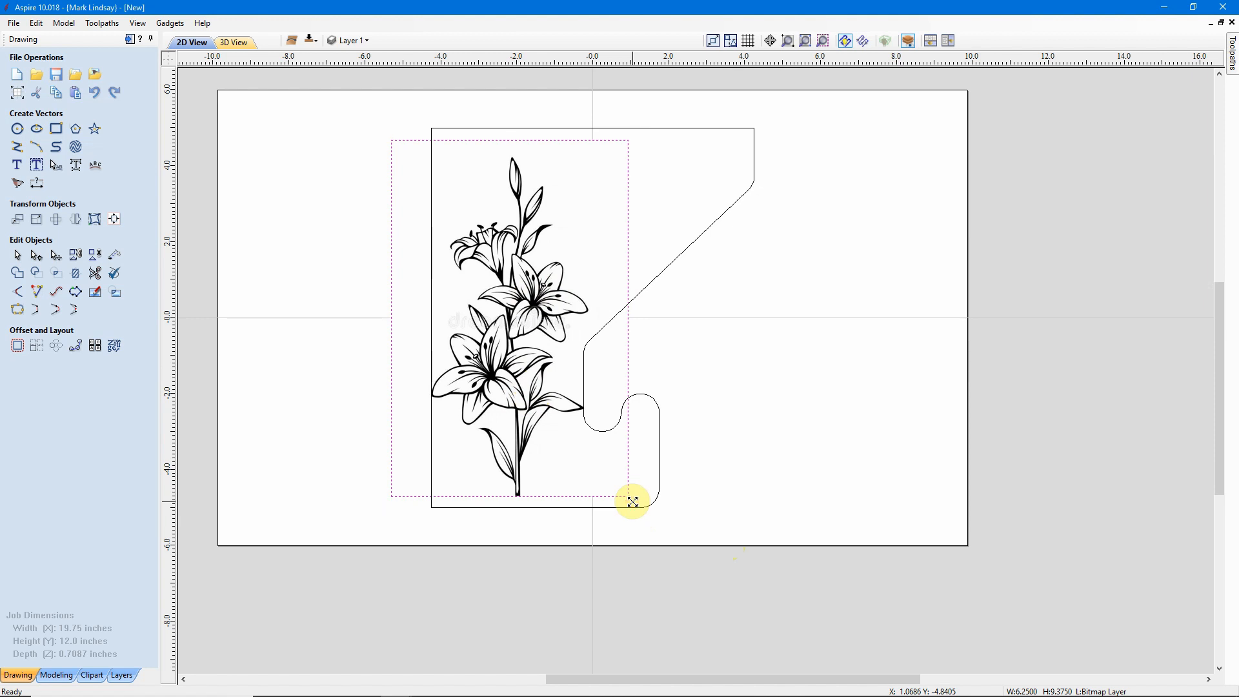
{"action": "left_click_drag", "start_coordinate": [632, 501], "coordinate": [612, 488]}
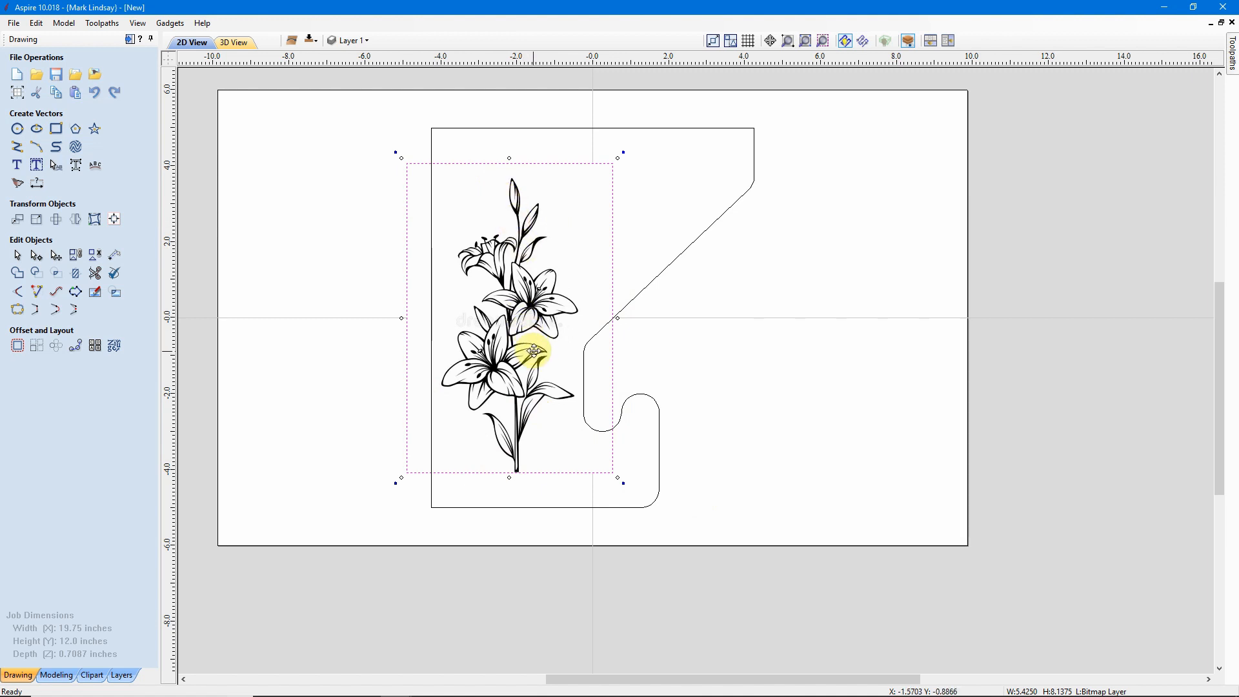
{"action": "left_click", "coordinate": [735, 356]}
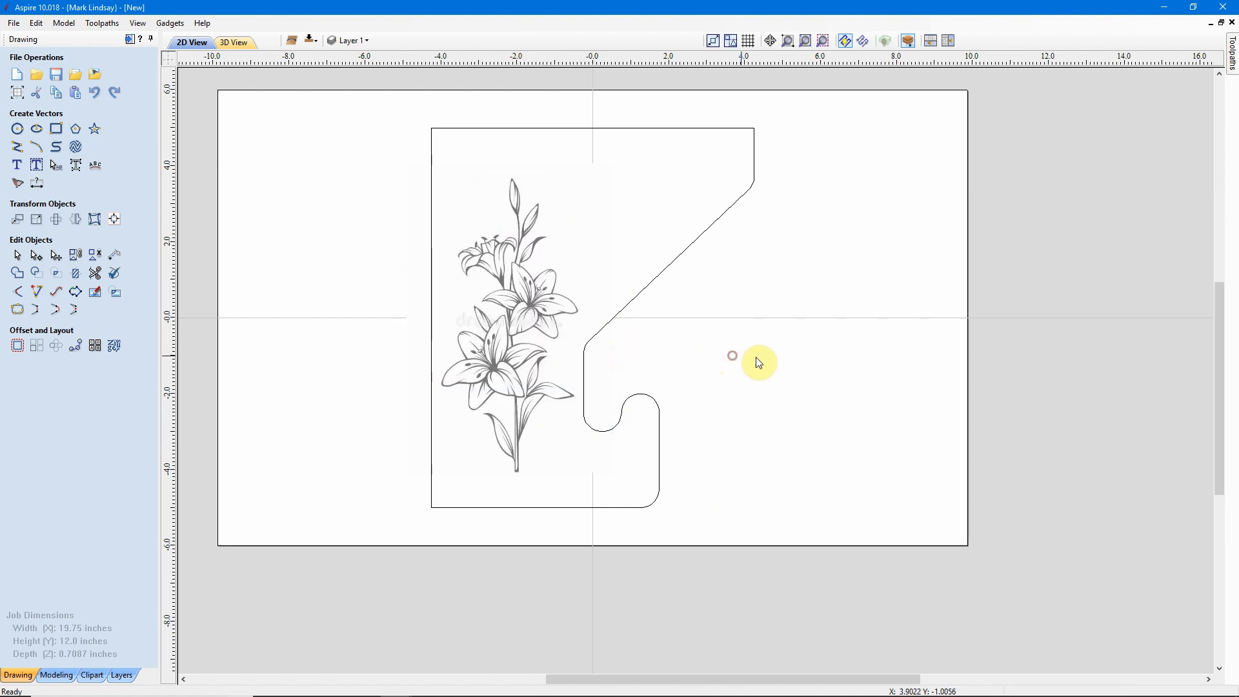
- Preview a Black / White trace of the flower bitmap with the Trace Bitmap tool
{"action": "left_click", "coordinate": [518, 314]}
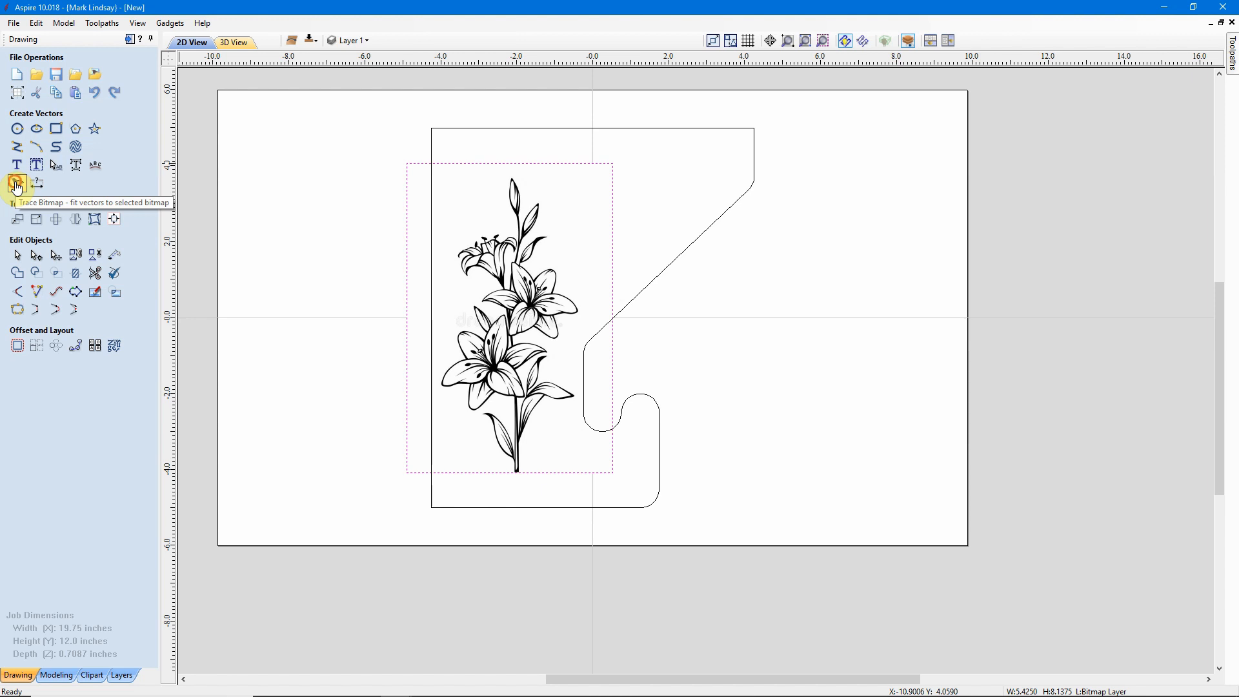
{"action": "left_click", "coordinate": [17, 185]}
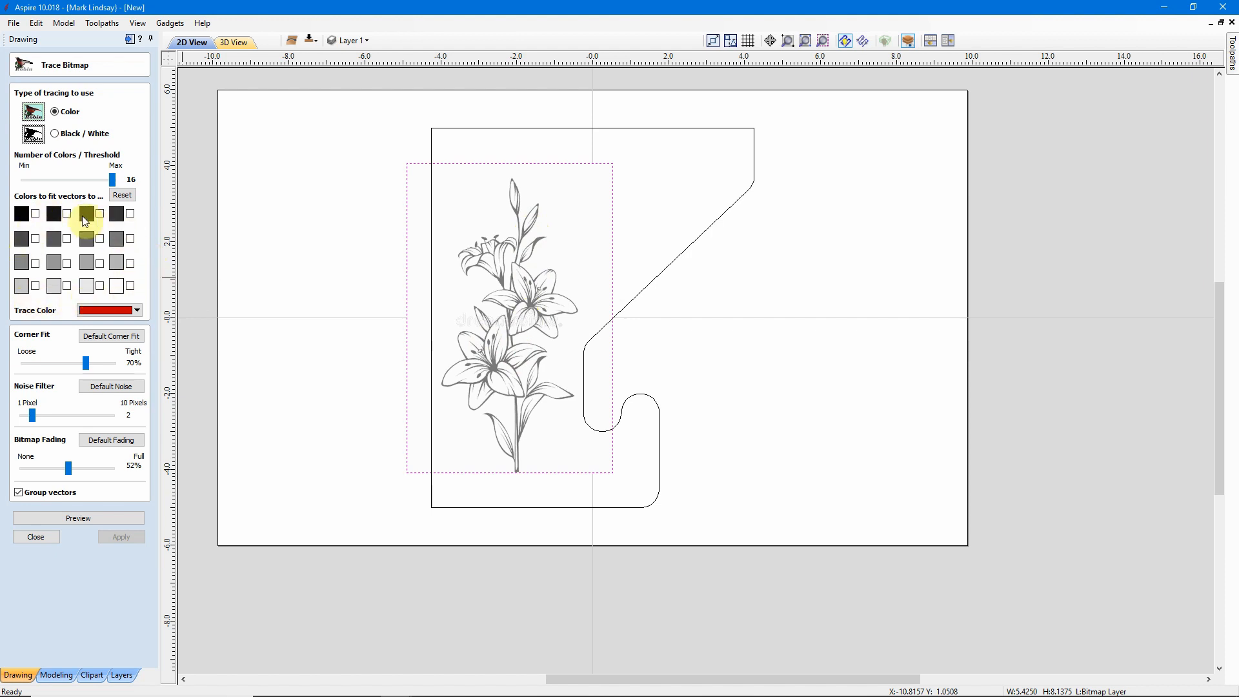
{"action": "left_click", "coordinate": [55, 135]}
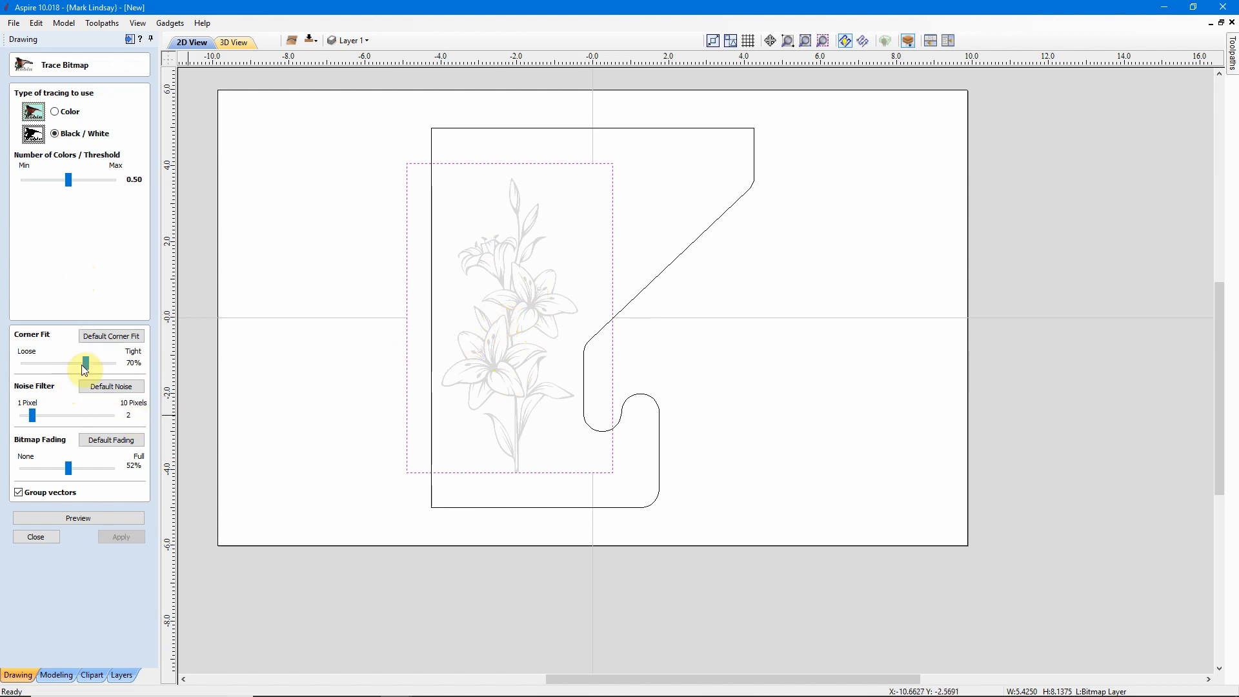
{"action": "left_click", "coordinate": [78, 518]}
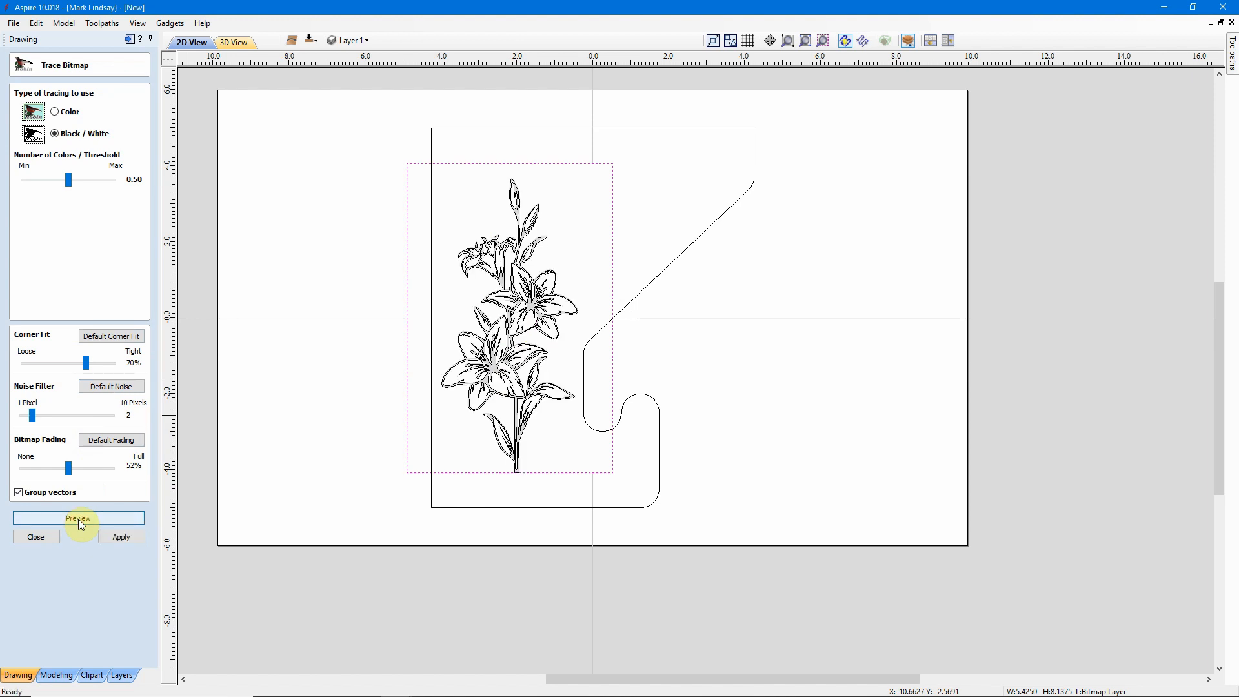
- Set the trace's Noise Filter to 5 pixels and preview the flower vectors again
{"action": "scroll", "coordinate": [485, 423], "scroll_direction": "up", "scroll_amount": 4}
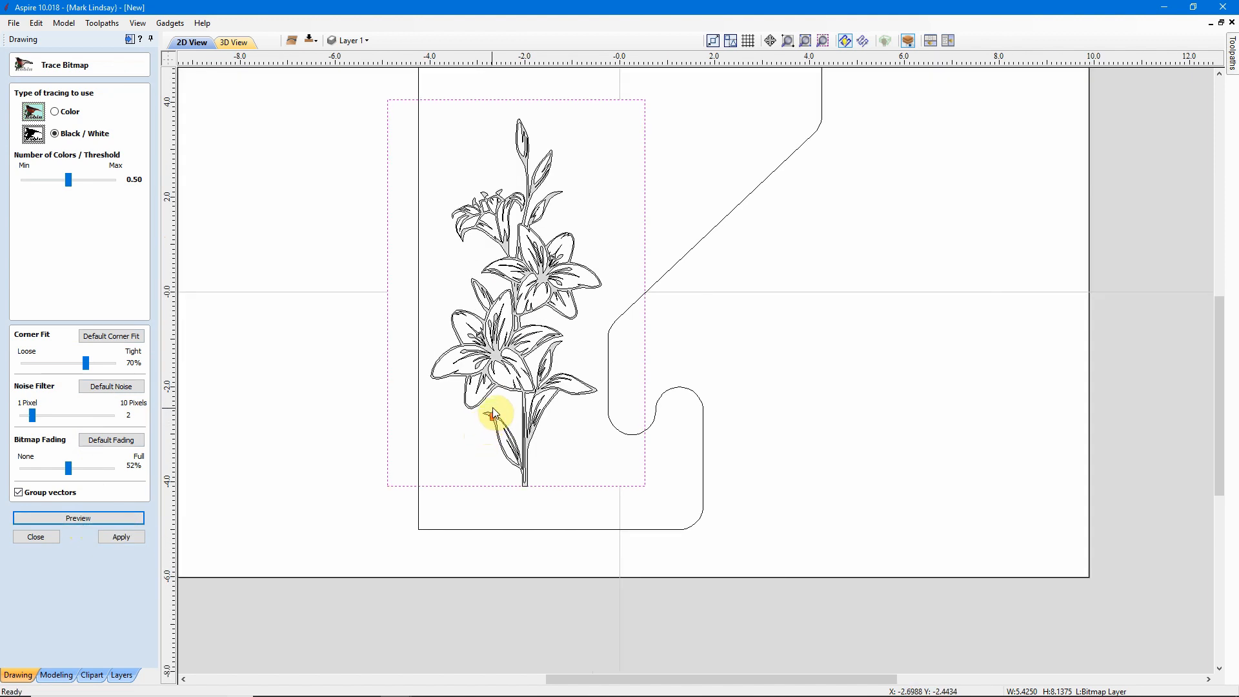
{"action": "scroll", "coordinate": [523, 380], "scroll_direction": "up", "scroll_amount": 3}
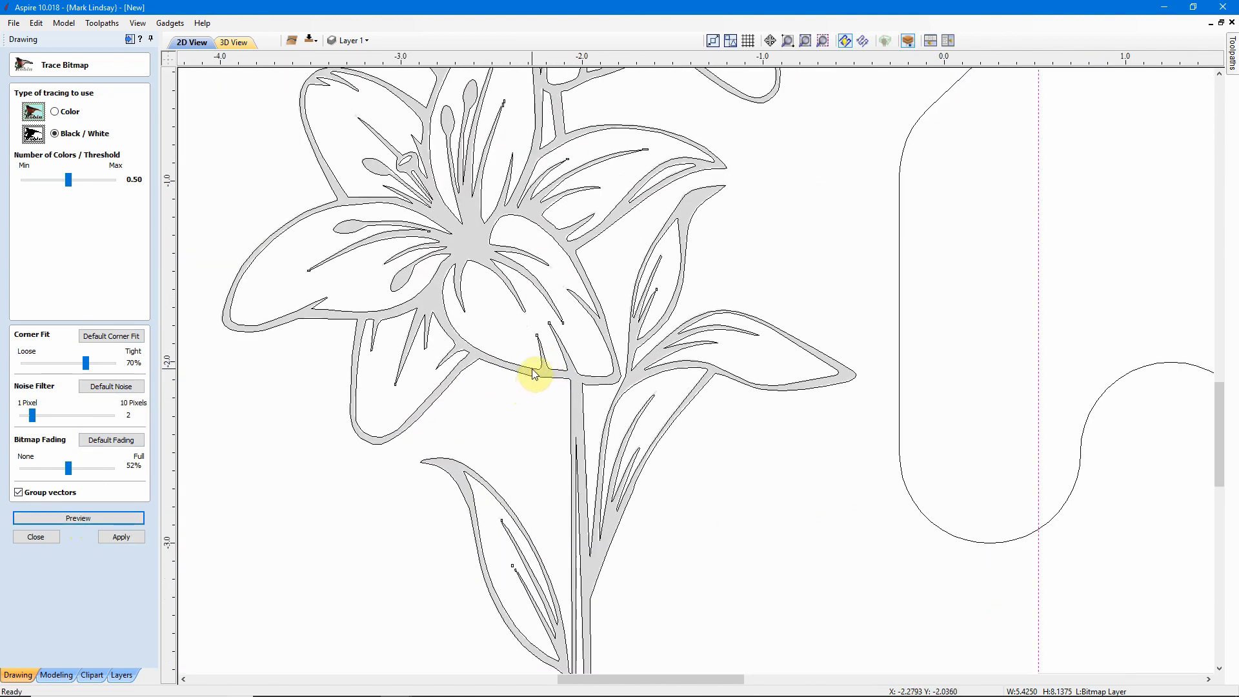
{"action": "scroll", "coordinate": [524, 331], "scroll_direction": "up", "scroll_amount": 1}
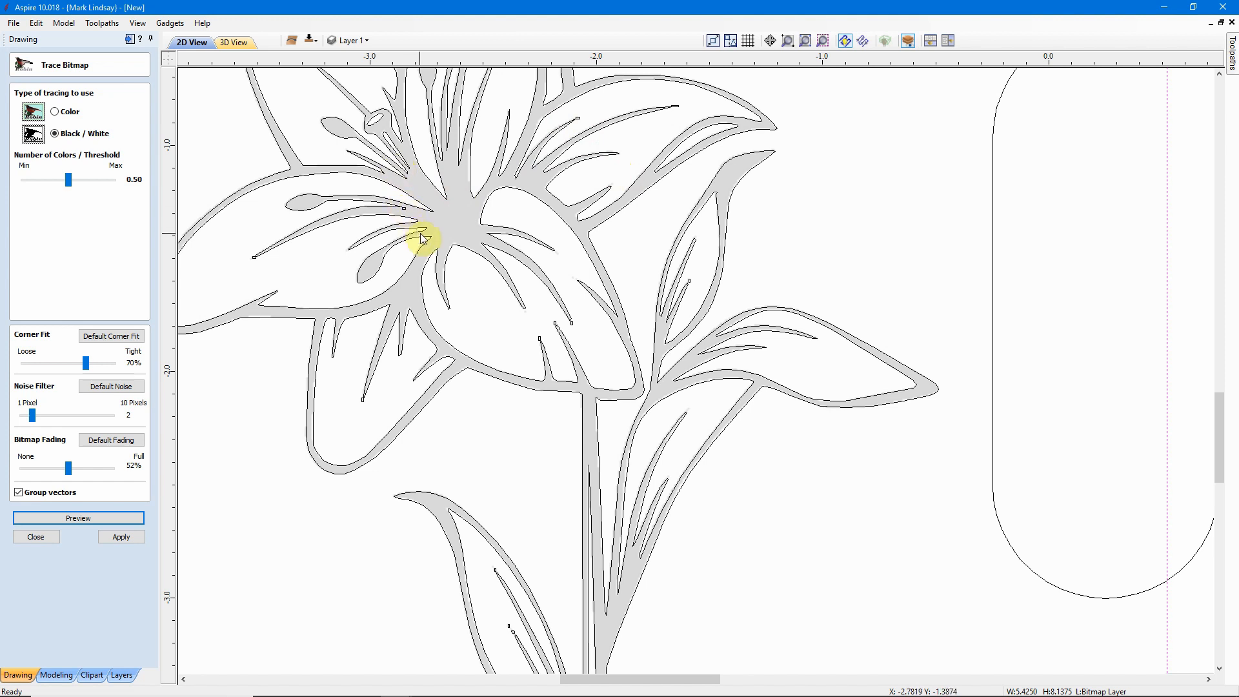
{"action": "scroll", "coordinate": [620, 309], "scroll_direction": "down", "scroll_amount": 3}
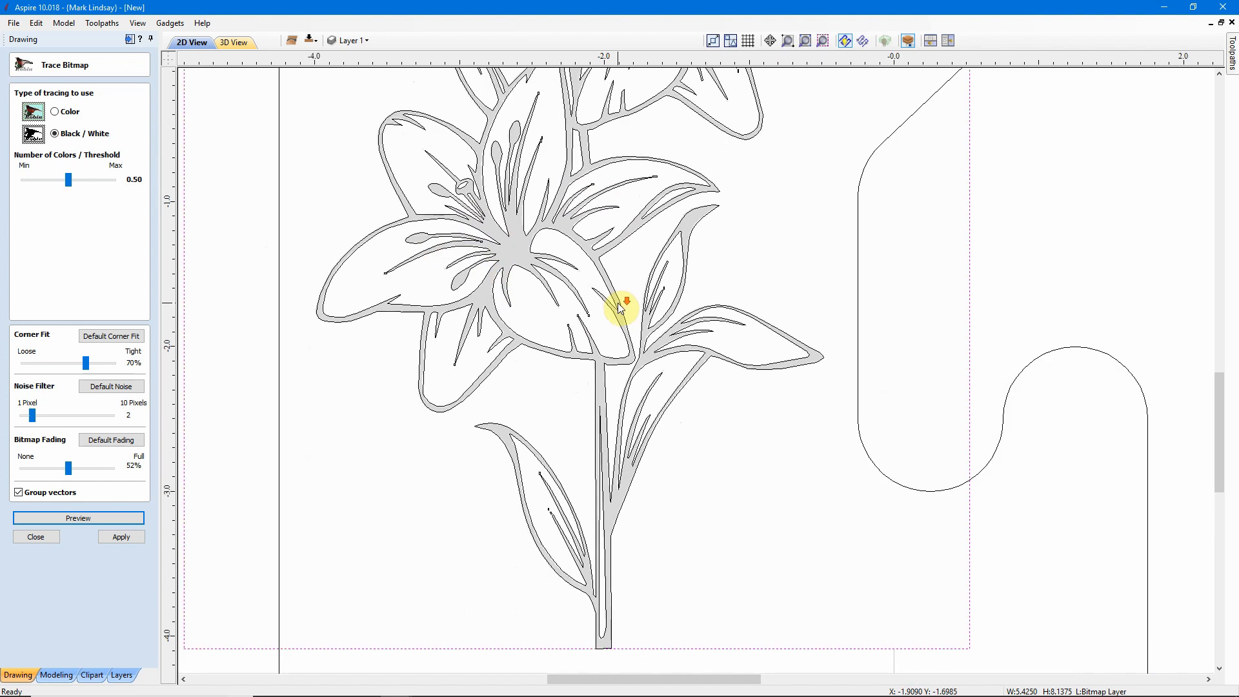
{"action": "scroll", "coordinate": [441, 397], "scroll_direction": "down", "scroll_amount": 1}
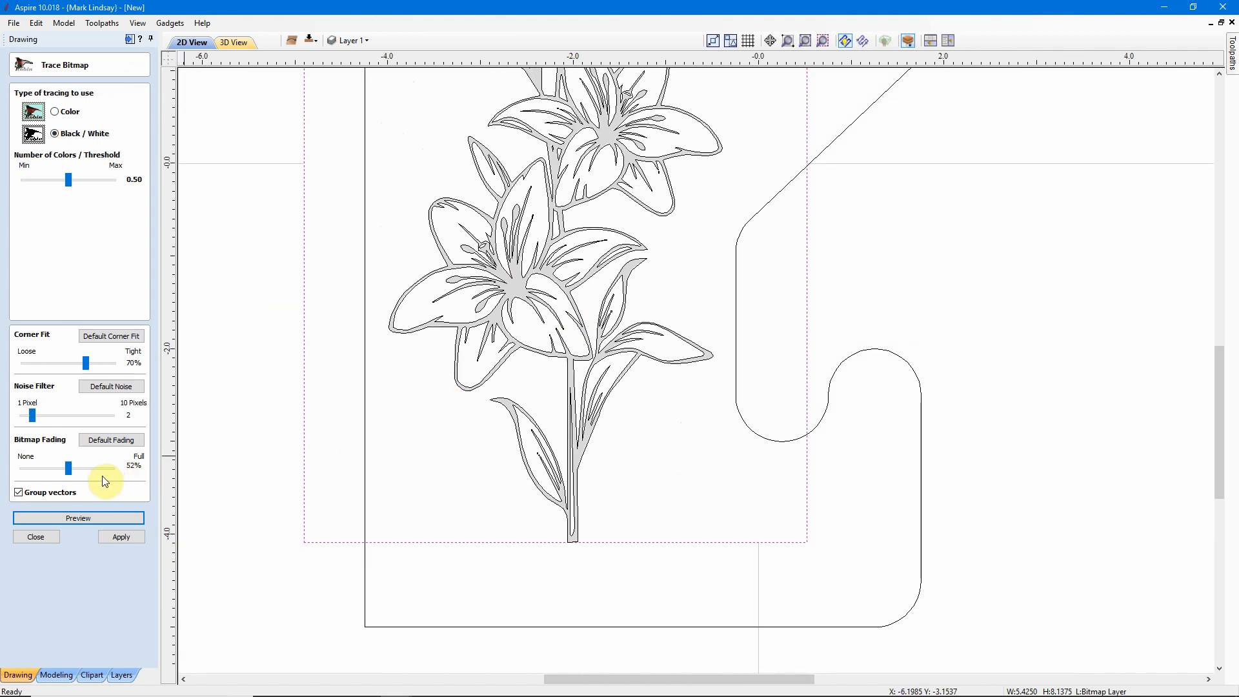
{"action": "left_click", "coordinate": [34, 417]}
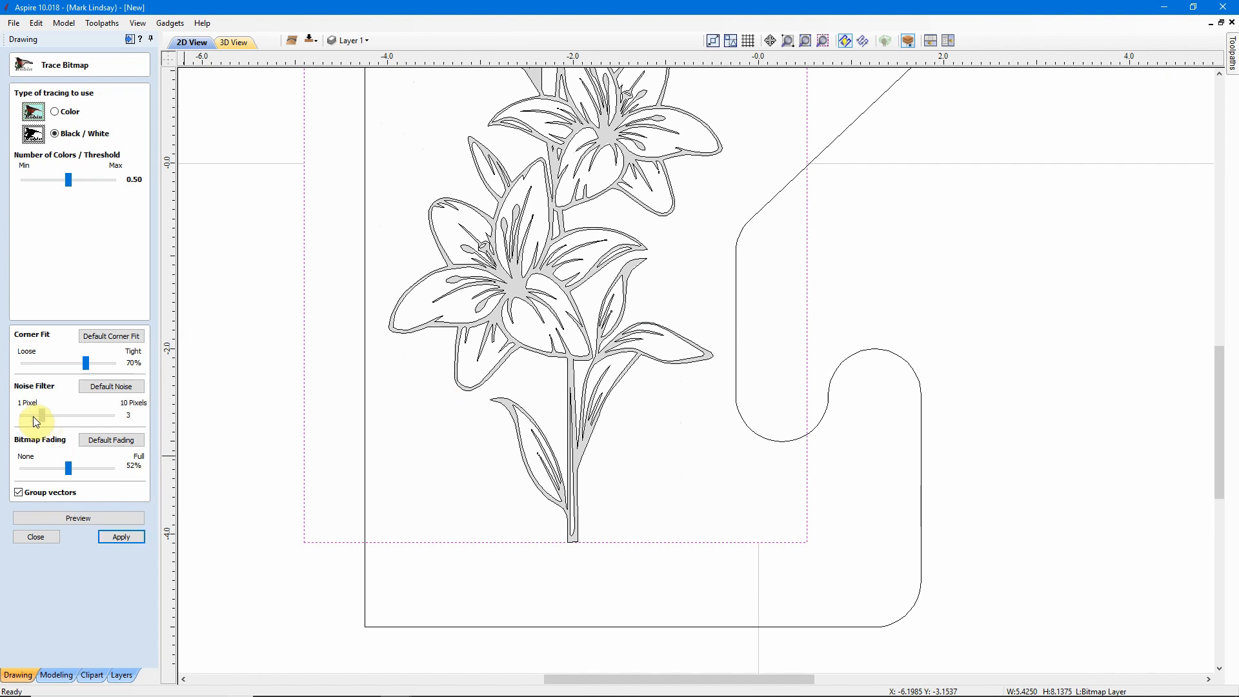
{"action": "left_click_drag", "start_coordinate": [53, 417], "coordinate": [63, 423]}
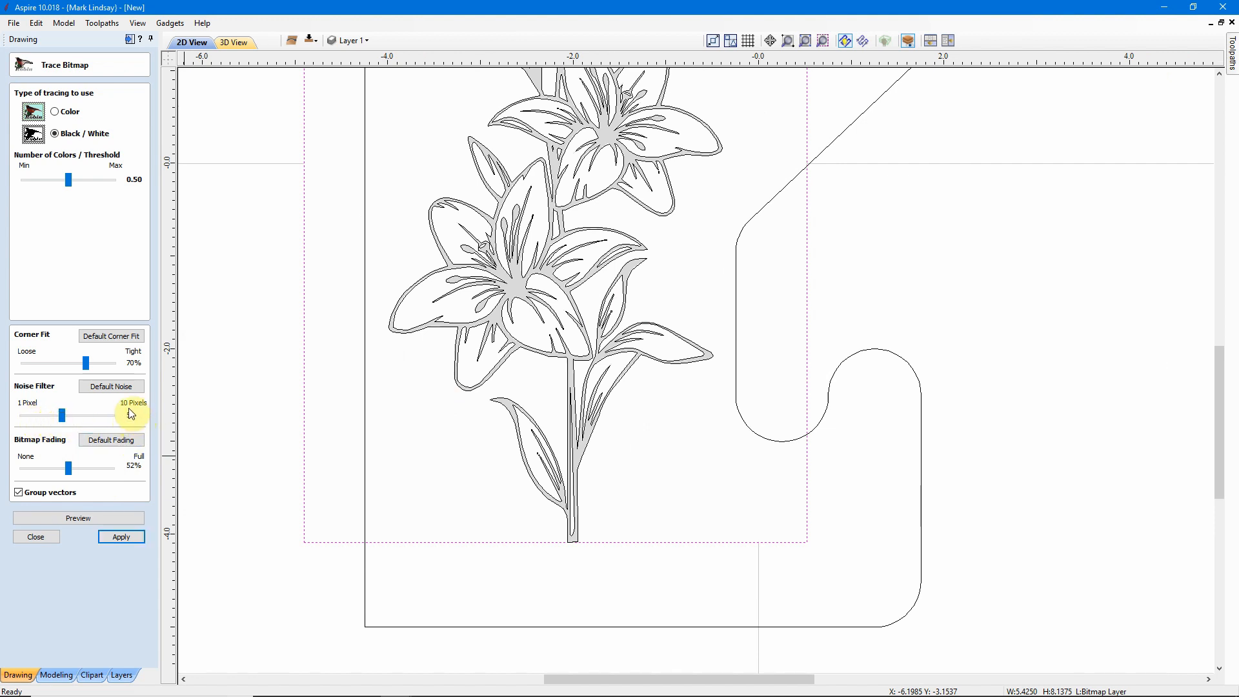
{"action": "left_click", "coordinate": [84, 518]}
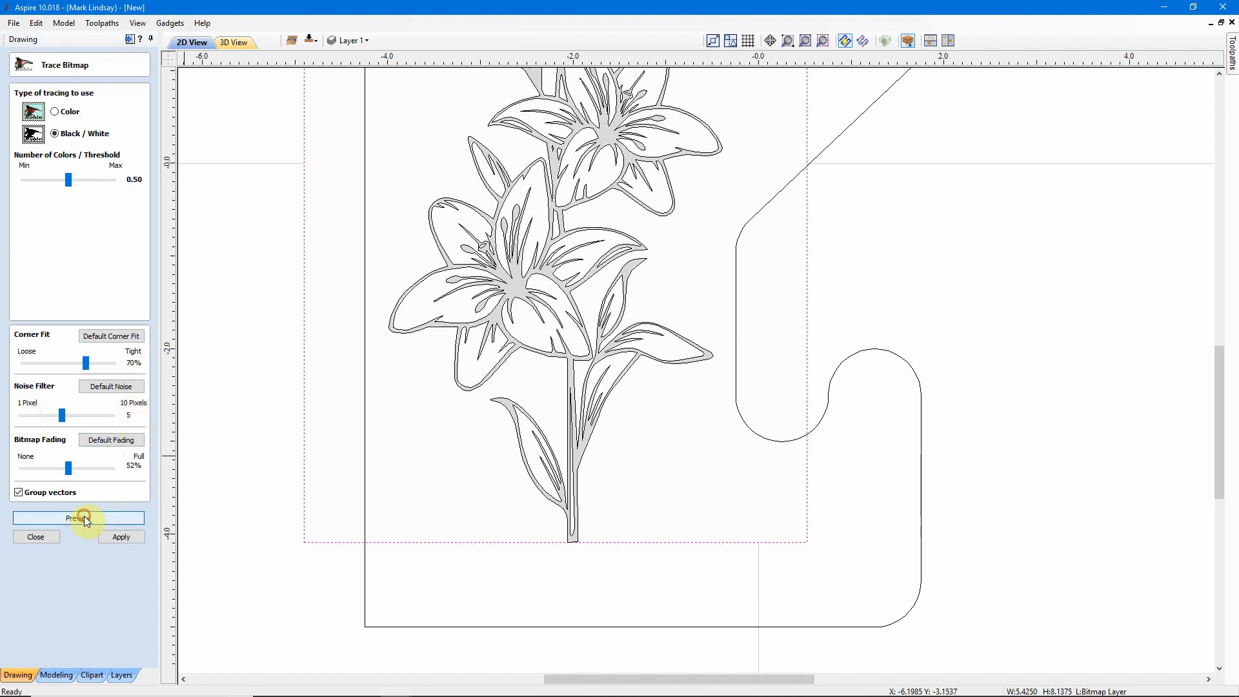
- Examine the previewed flower vectors up close along the petals, leaves and stamens for stray bits and fit to the bitmap
{"action": "scroll", "coordinate": [601, 353], "scroll_direction": "up", "scroll_amount": 2}
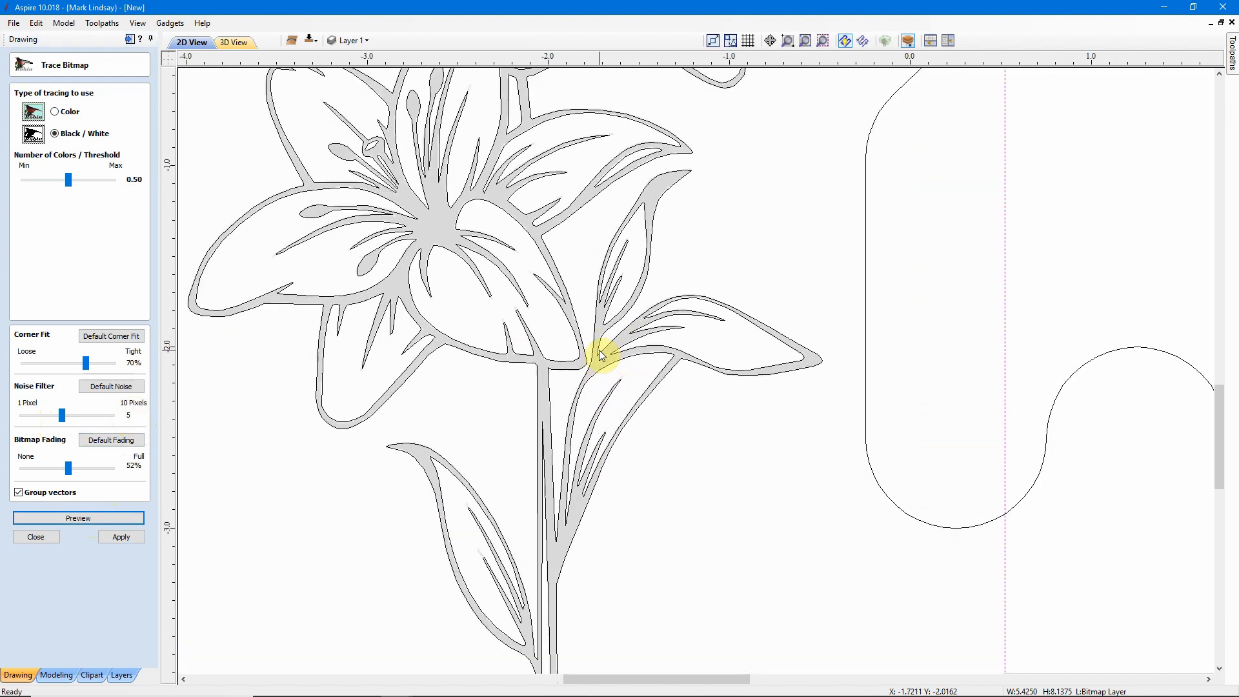
{"action": "scroll", "coordinate": [601, 354], "scroll_direction": "up", "scroll_amount": 1}
{"action": "scroll", "coordinate": [642, 260], "scroll_direction": "up", "scroll_amount": 1}
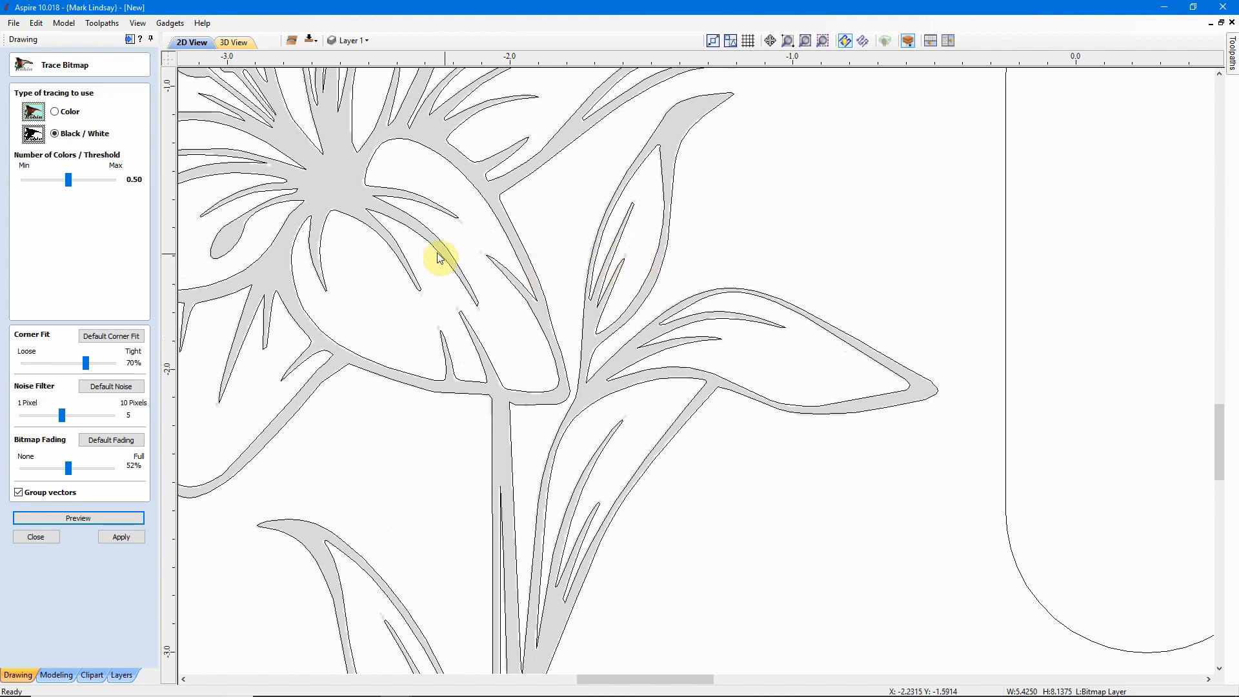
{"action": "middle_click_drag", "start_coordinate": [436, 252], "coordinate": [593, 266]}
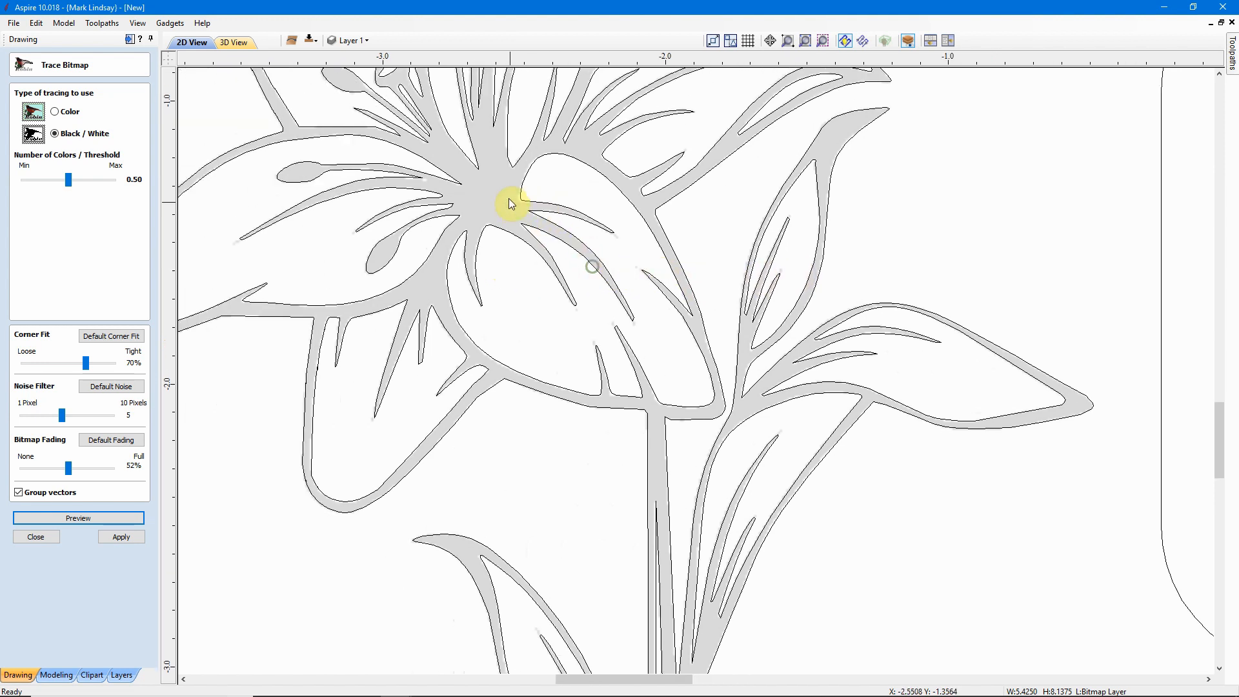
{"action": "middle_click_drag", "start_coordinate": [508, 197], "coordinate": [606, 411]}
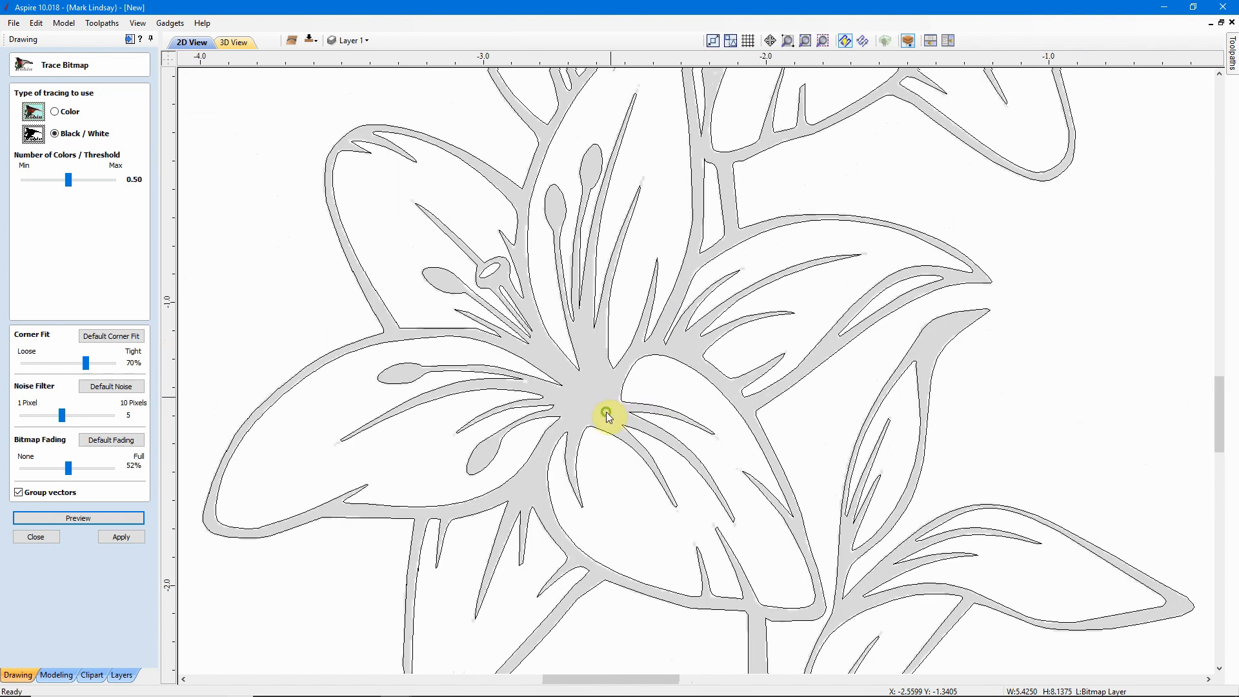
{"action": "middle_click_drag", "start_coordinate": [824, 224], "coordinate": [758, 280]}
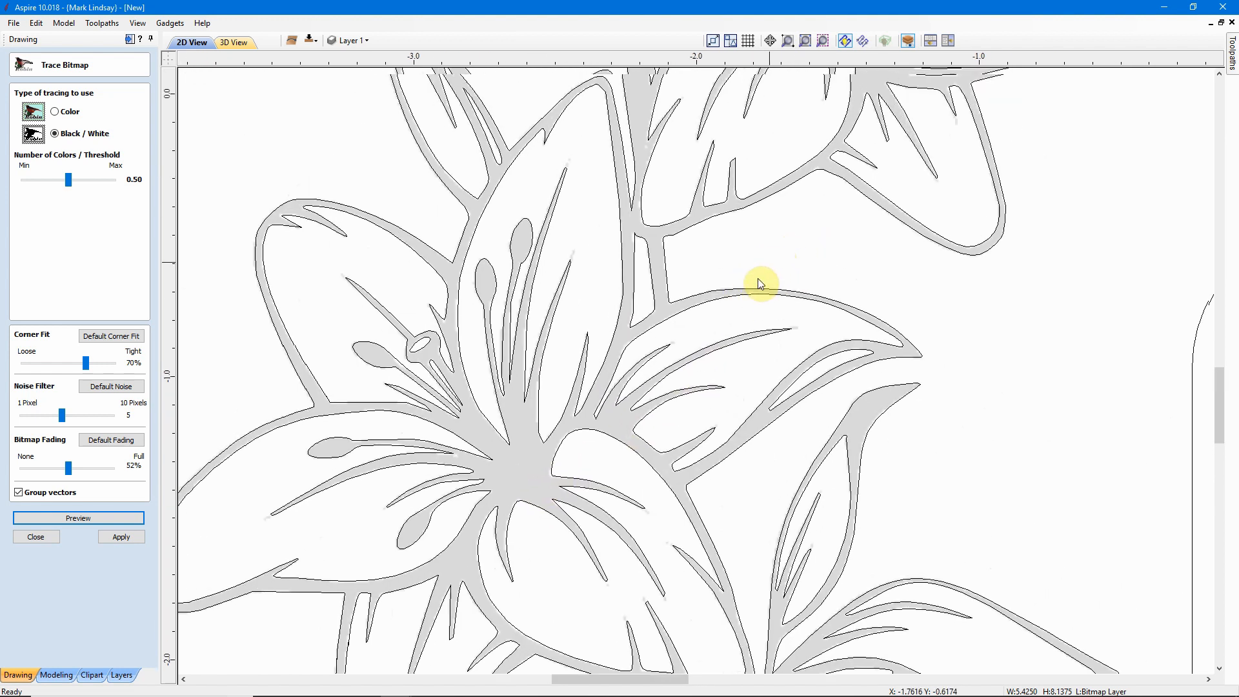
{"action": "middle_click_drag", "start_coordinate": [733, 342], "coordinate": [691, 448]}
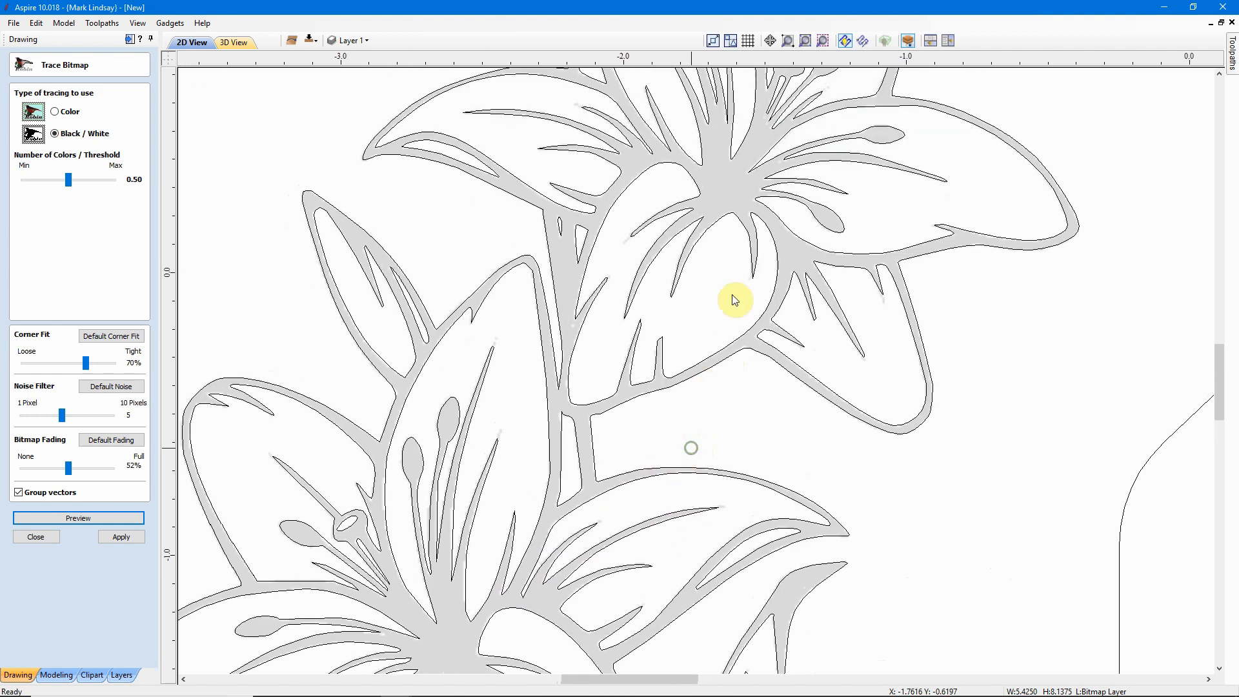
{"action": "middle_click_drag", "start_coordinate": [772, 158], "coordinate": [667, 342]}
{"action": "middle_click_drag", "start_coordinate": [586, 166], "coordinate": [667, 317]}
{"action": "middle_click_drag", "start_coordinate": [688, 360], "coordinate": [694, 379]}
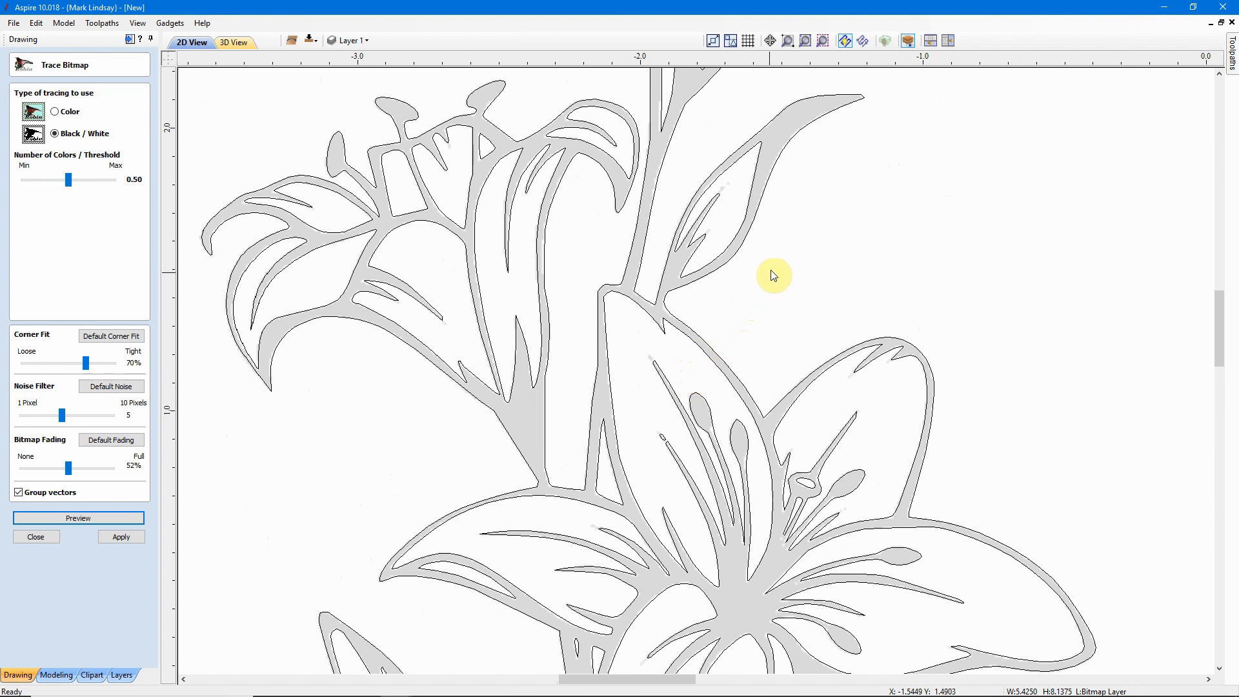
{"action": "scroll", "coordinate": [701, 326], "scroll_direction": "up", "scroll_amount": 1}
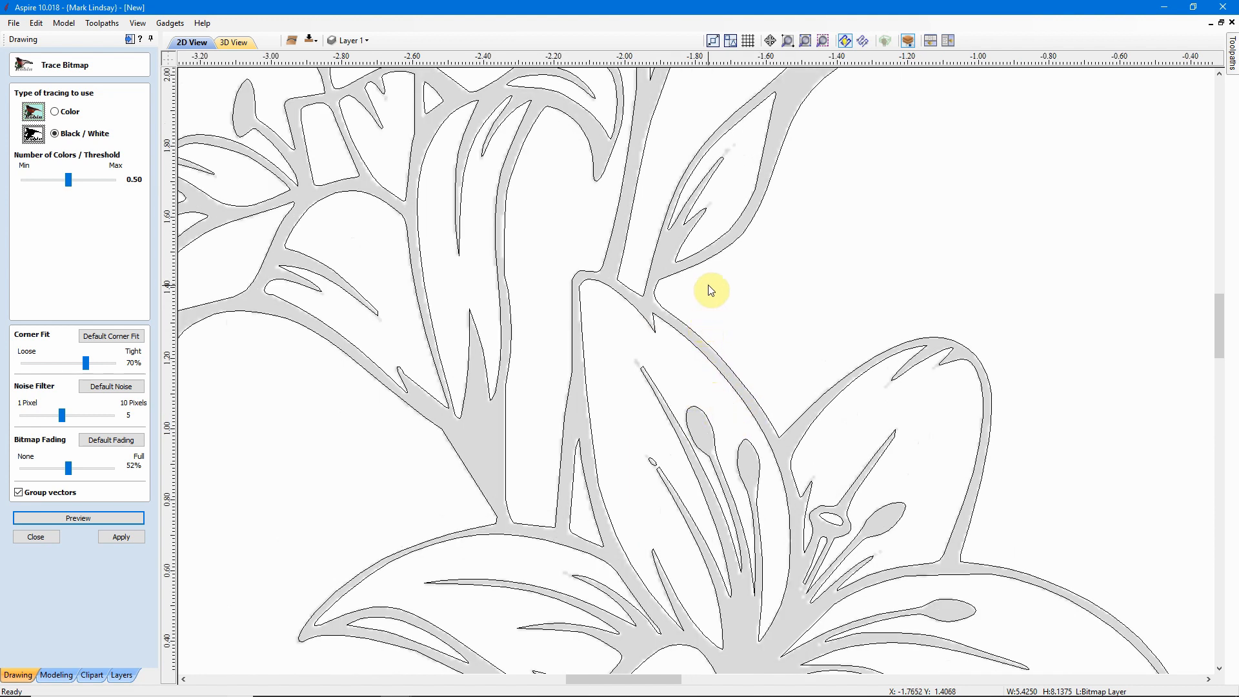
{"action": "scroll", "coordinate": [711, 290], "scroll_direction": "up", "scroll_amount": 1}
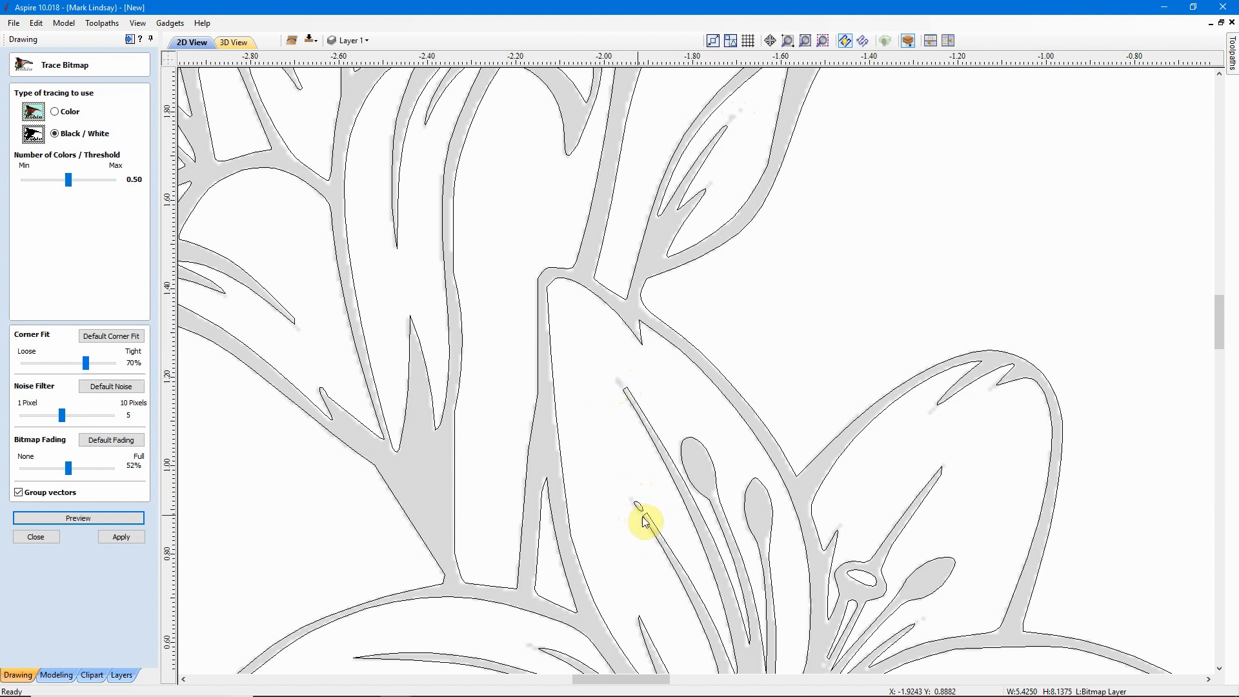
{"action": "scroll", "coordinate": [731, 360], "scroll_direction": "down", "scroll_amount": 1}
{"action": "scroll", "coordinate": [732, 363], "scroll_direction": "down", "scroll_amount": 2}
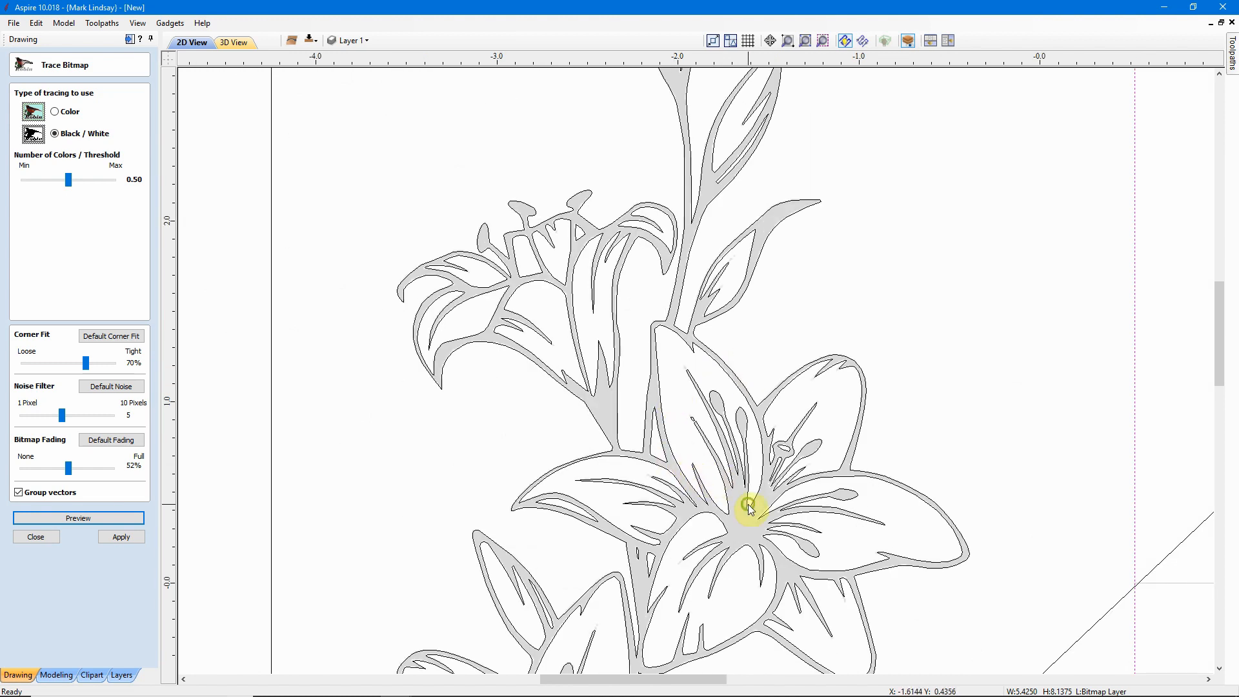
{"action": "middle_click_drag", "start_coordinate": [748, 506], "coordinate": [648, 306]}
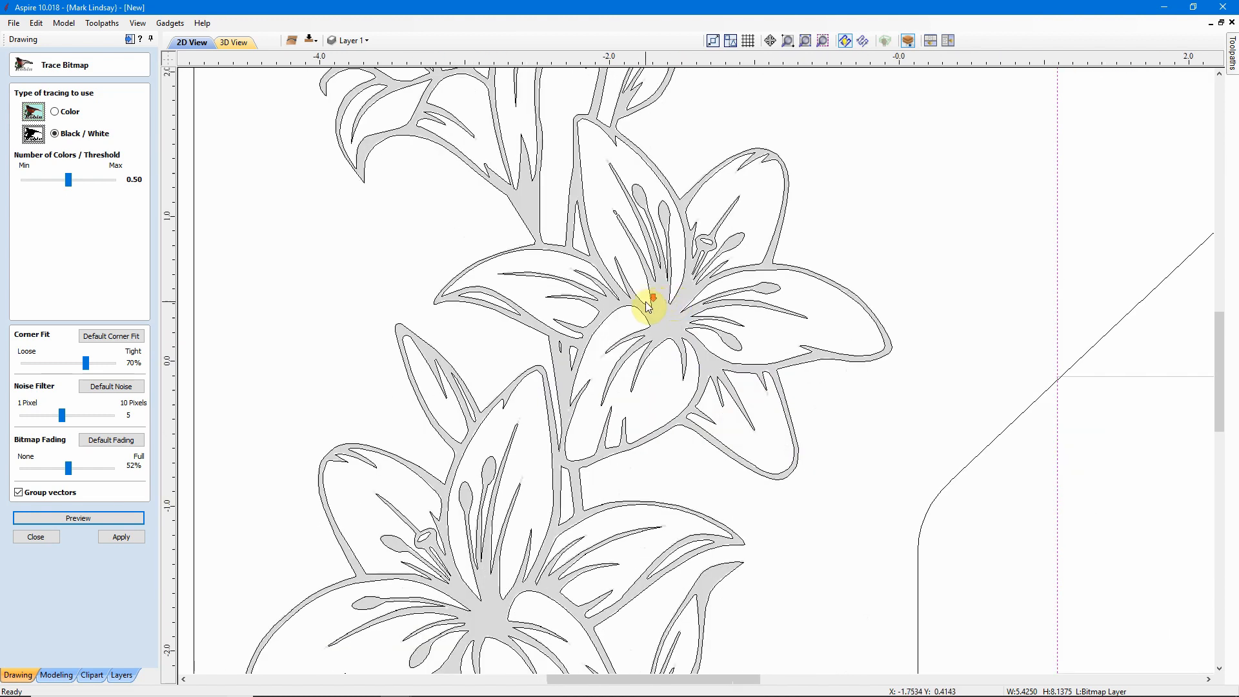
{"action": "scroll", "coordinate": [648, 307], "scroll_direction": "down", "scroll_amount": 4}
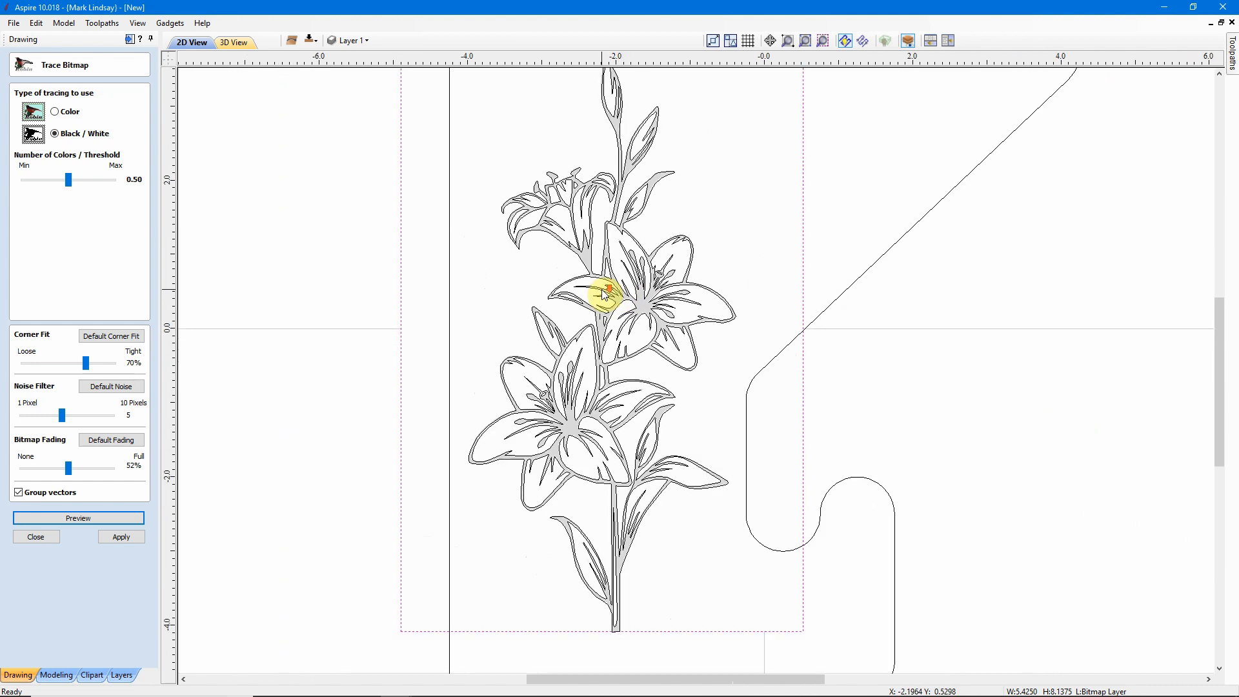
{"action": "scroll", "coordinate": [603, 291], "scroll_direction": "down", "scroll_amount": 1}
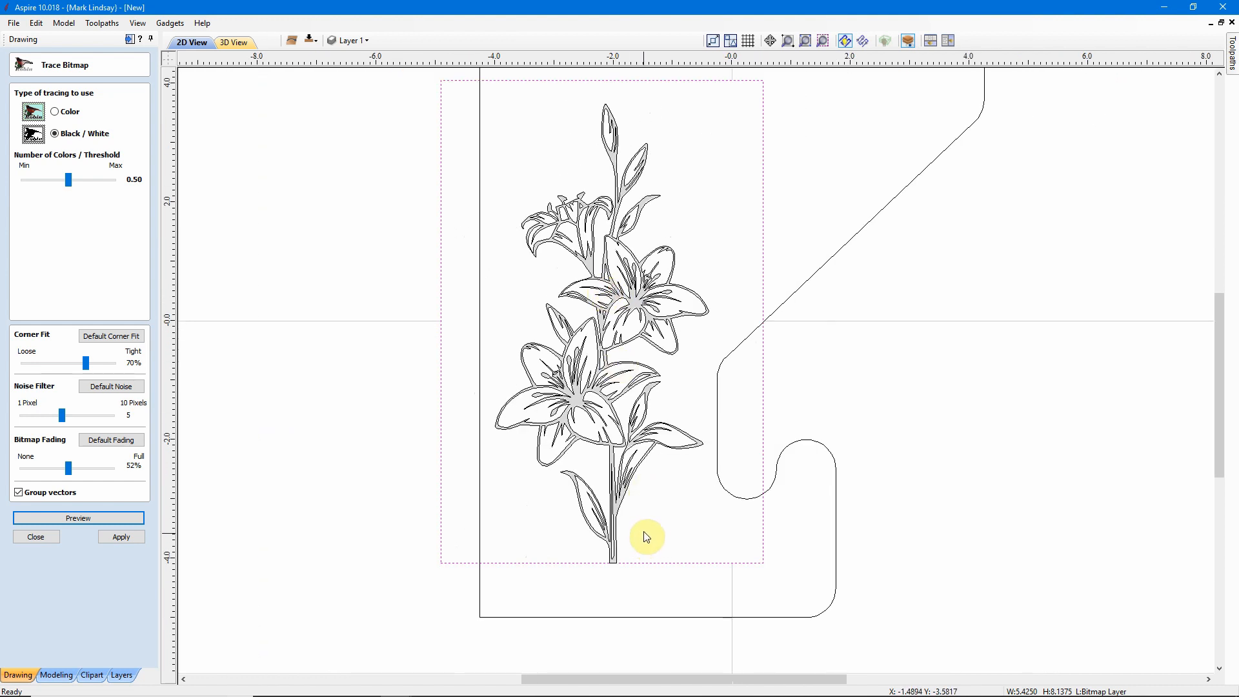
- Examine the upper flower's previewed vectors against the bitmap, especially around the tall petal, its vein lines and the stamens
{"action": "scroll", "coordinate": [639, 532], "scroll_direction": "down", "scroll_amount": 1}
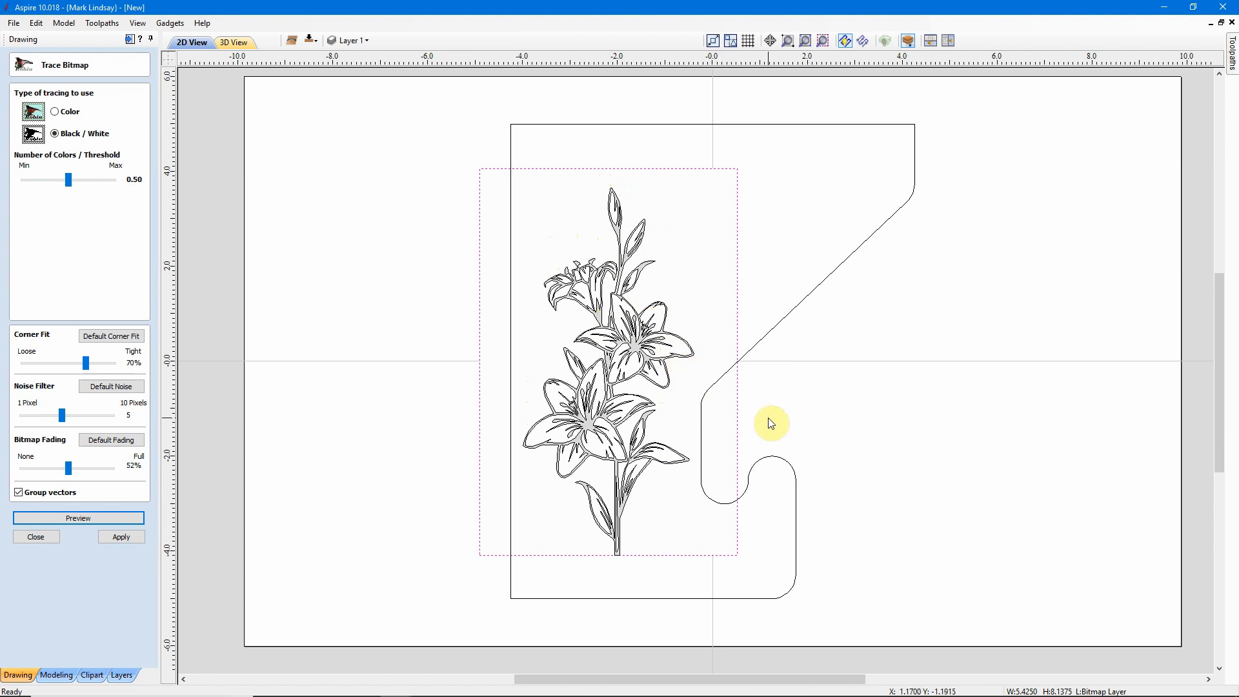
{"action": "scroll", "coordinate": [654, 343], "scroll_direction": "up", "scroll_amount": 1}
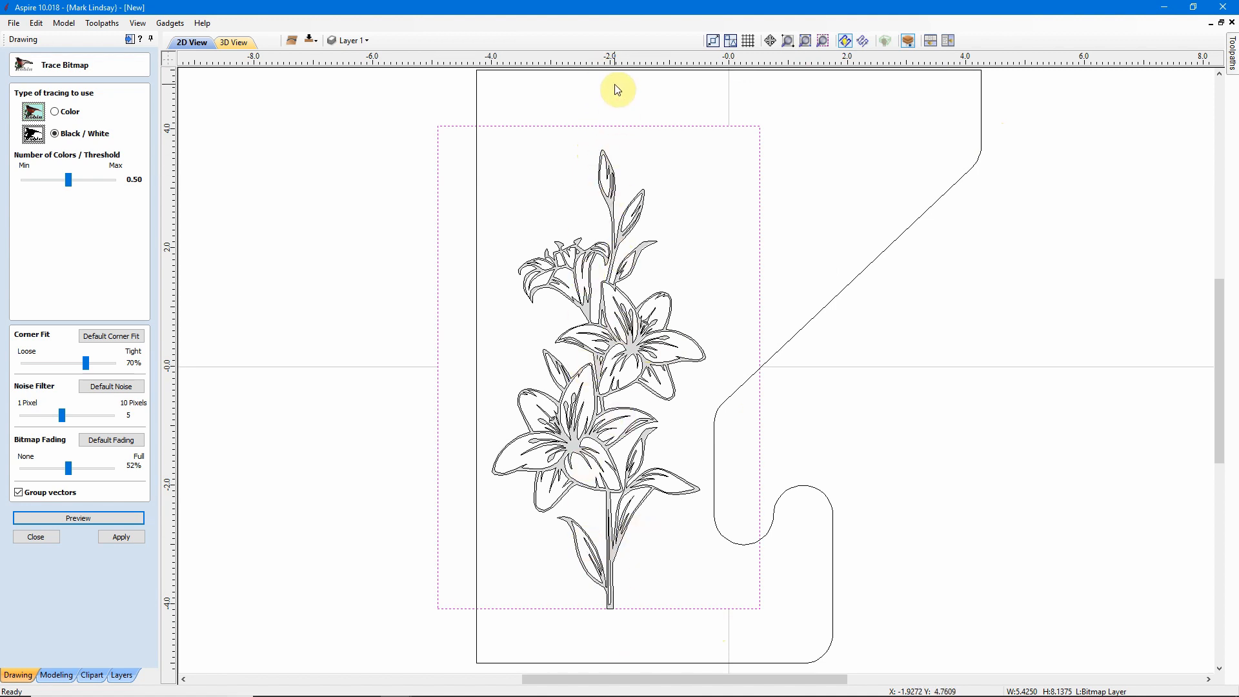
{"action": "scroll", "coordinate": [618, 300], "scroll_direction": "up", "scroll_amount": 3}
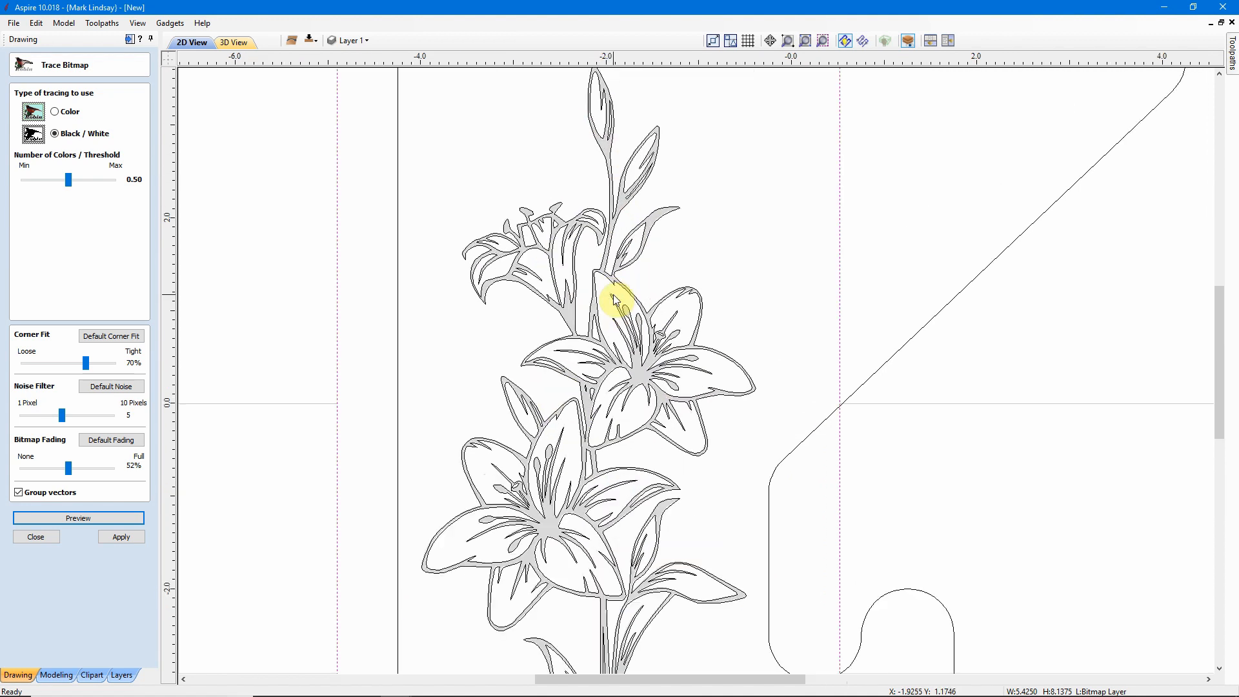
{"action": "scroll", "coordinate": [614, 323], "scroll_direction": "up", "scroll_amount": 3}
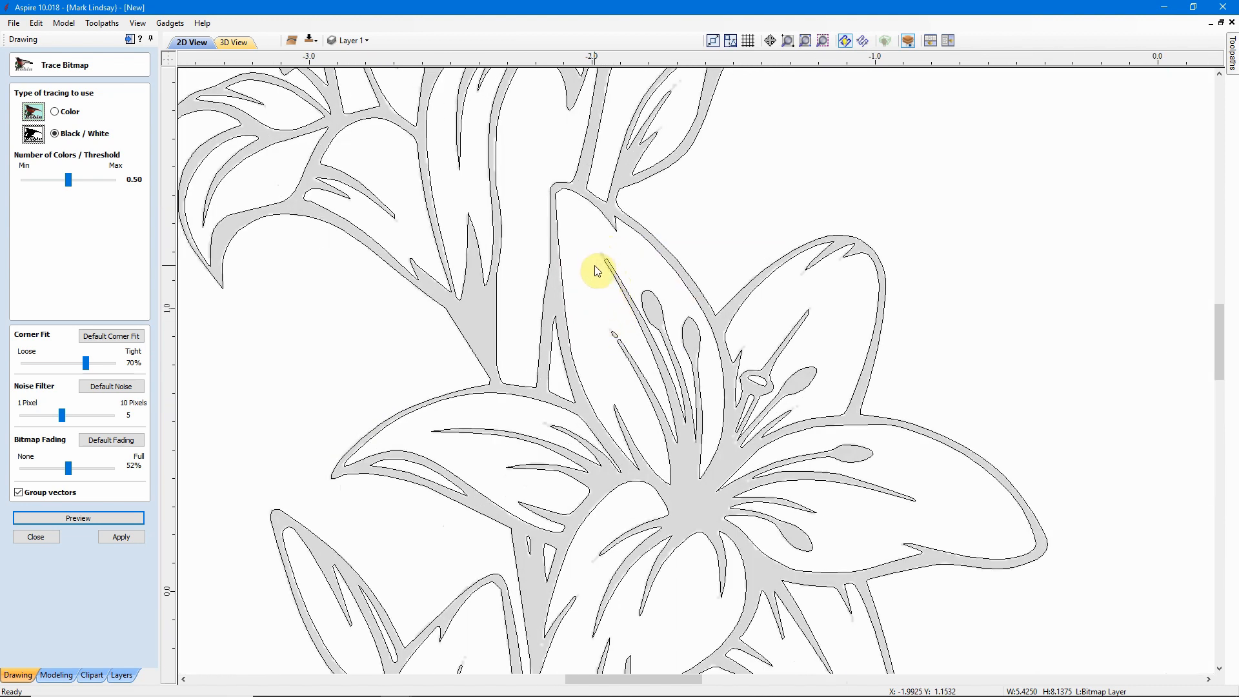
{"action": "scroll", "coordinate": [602, 254], "scroll_direction": "up", "scroll_amount": 3}
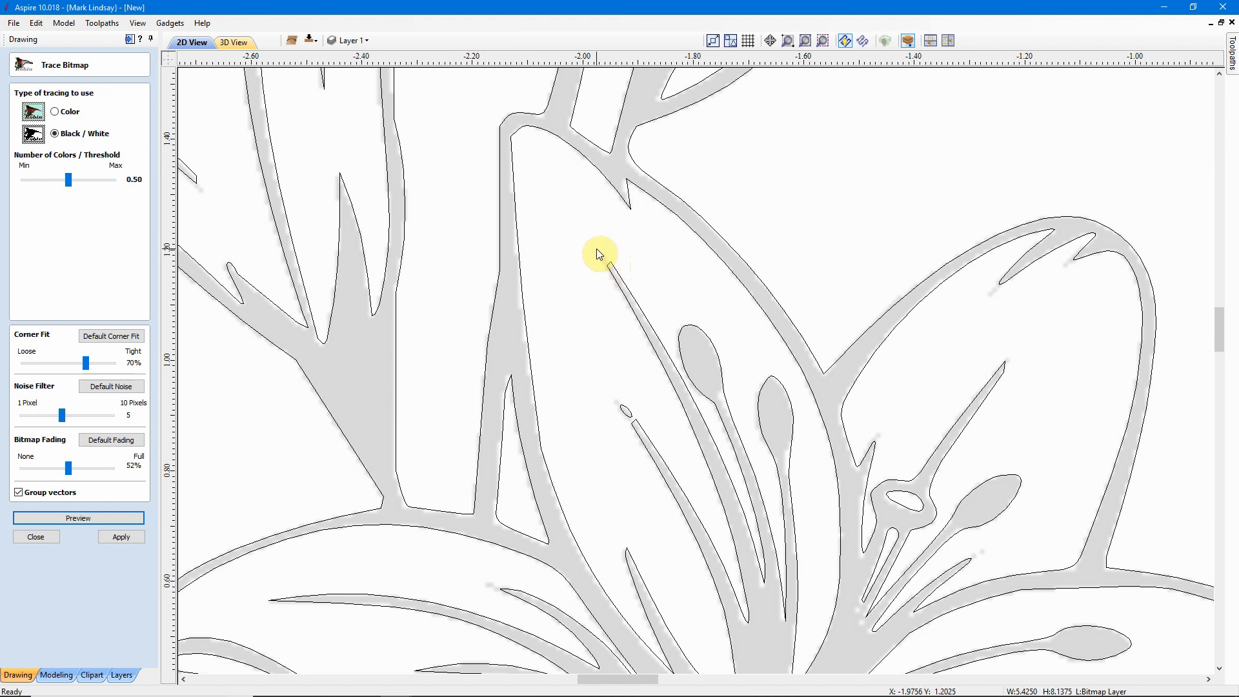
{"action": "scroll", "coordinate": [649, 384], "scroll_direction": "down", "scroll_amount": 3}
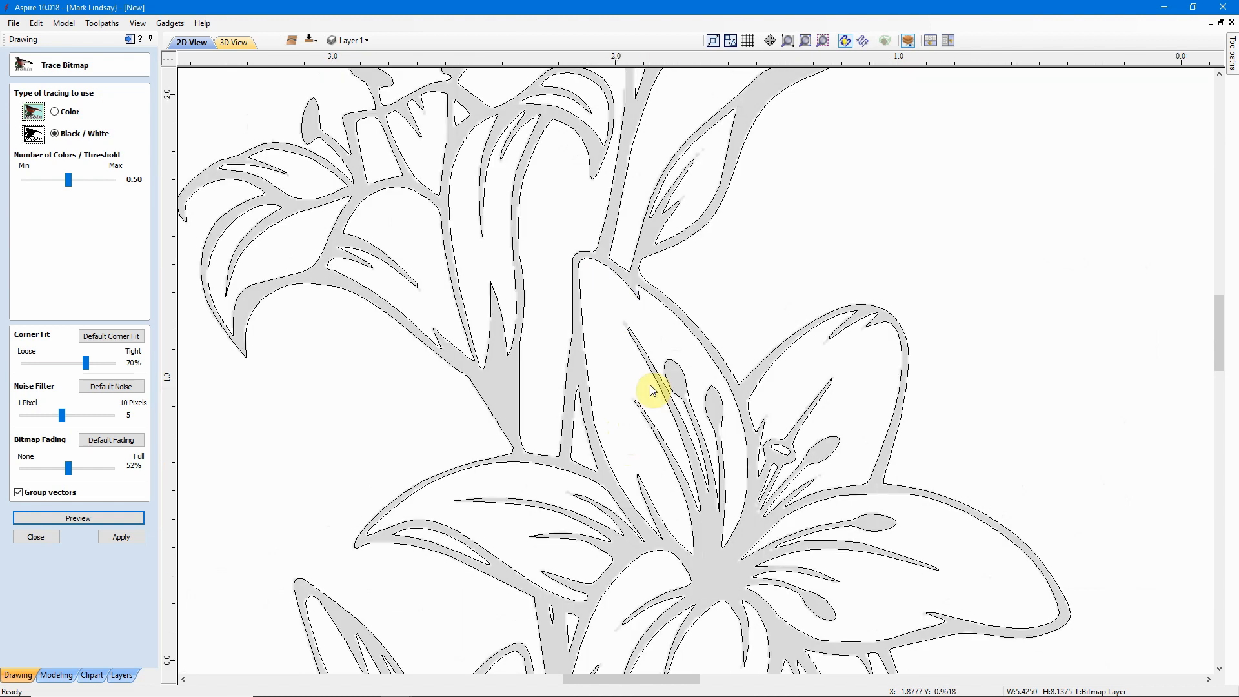
{"action": "scroll", "coordinate": [649, 384], "scroll_direction": "down", "scroll_amount": 5}
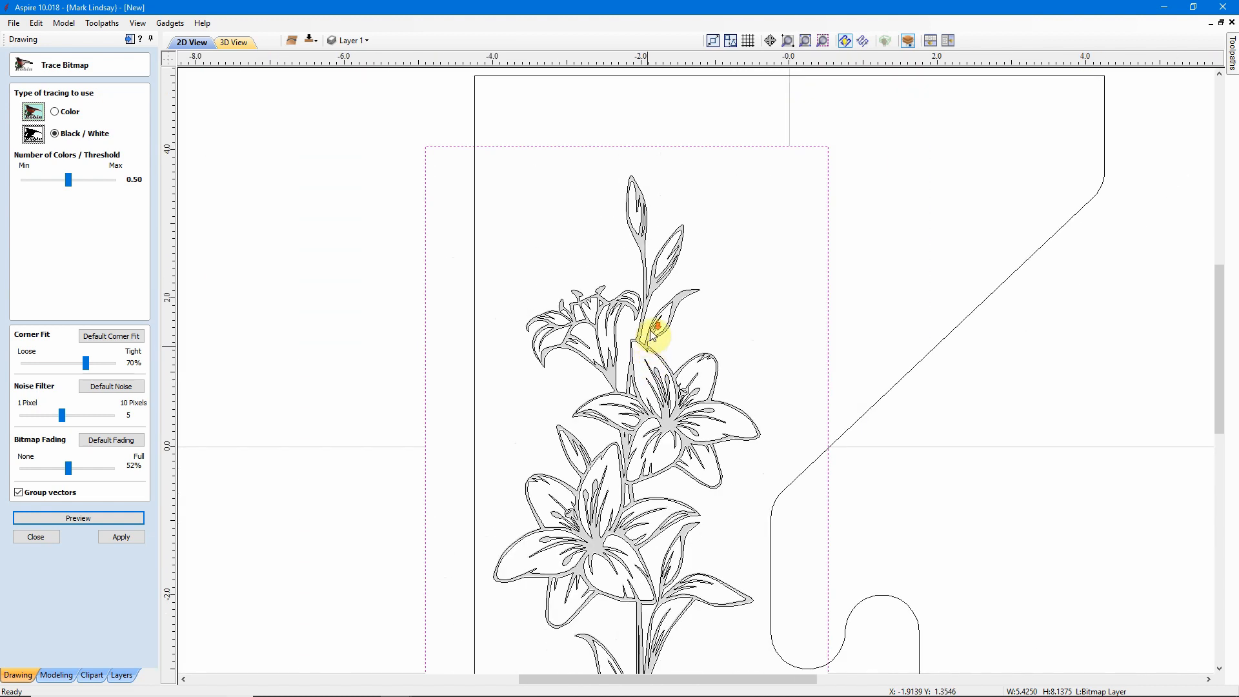
{"action": "scroll", "coordinate": [652, 334], "scroll_direction": "down", "scroll_amount": 2}
{"action": "scroll", "coordinate": [707, 588], "scroll_direction": "up", "scroll_amount": 1}
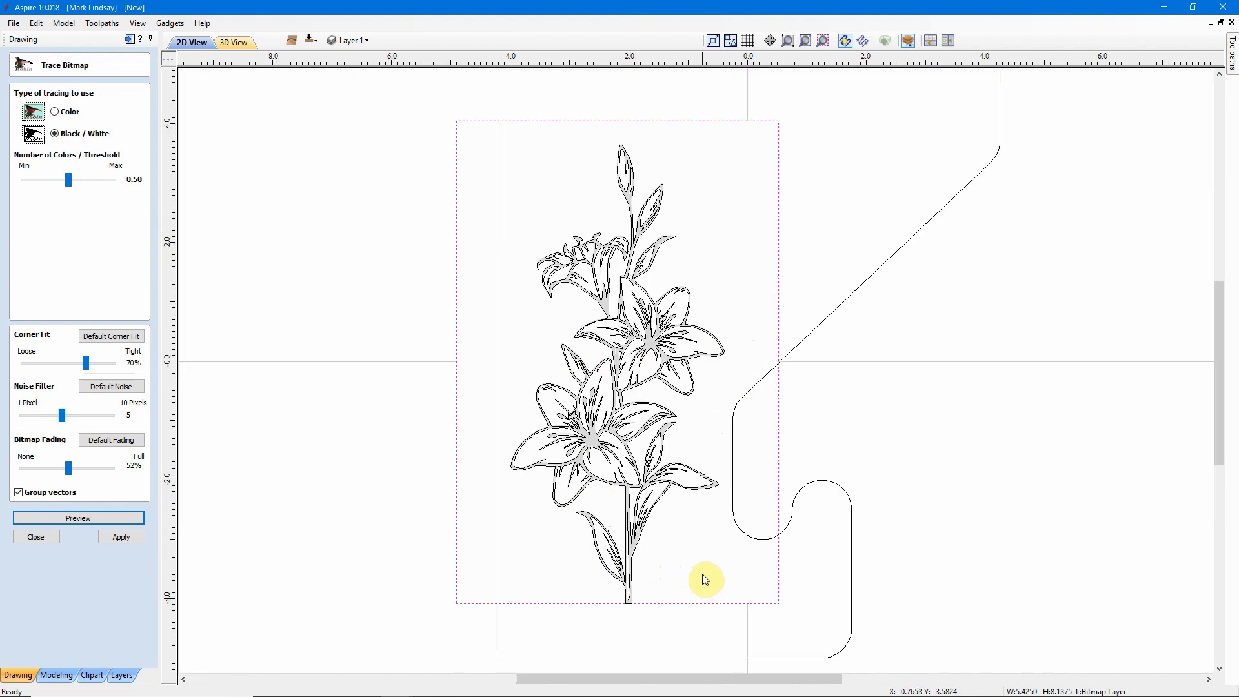
{"action": "scroll", "coordinate": [642, 269], "scroll_direction": "up", "scroll_amount": 3}
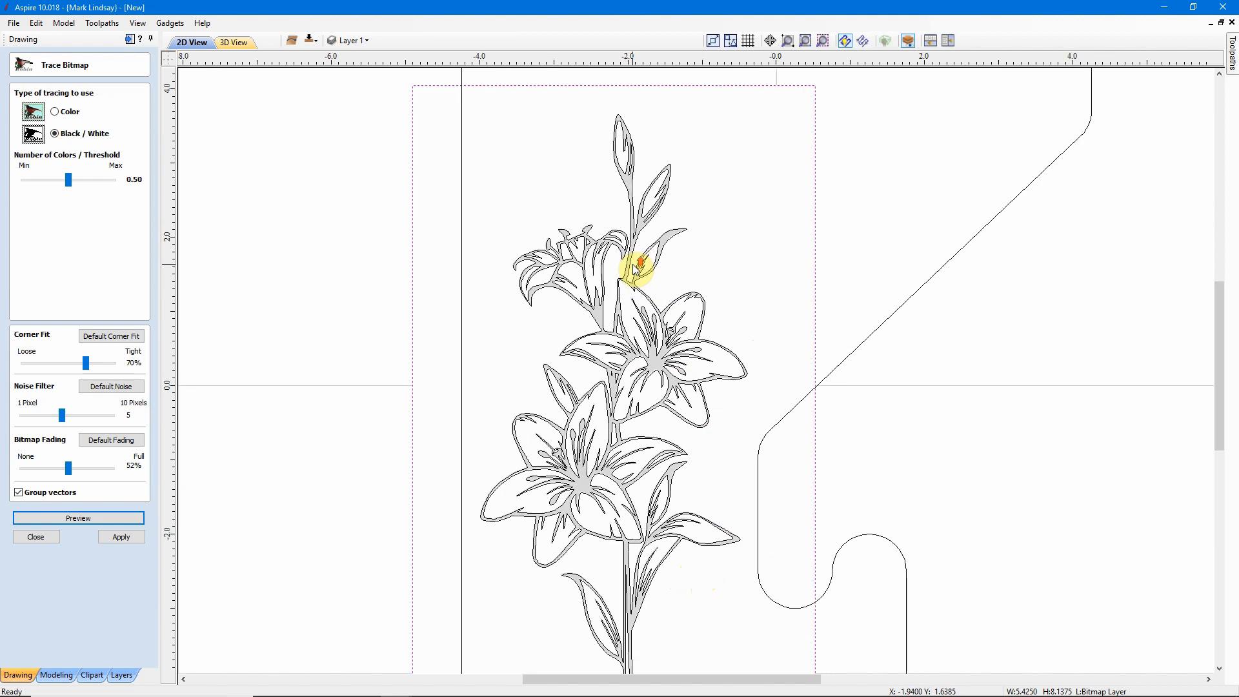
{"action": "scroll", "coordinate": [647, 333], "scroll_direction": "up", "scroll_amount": 2}
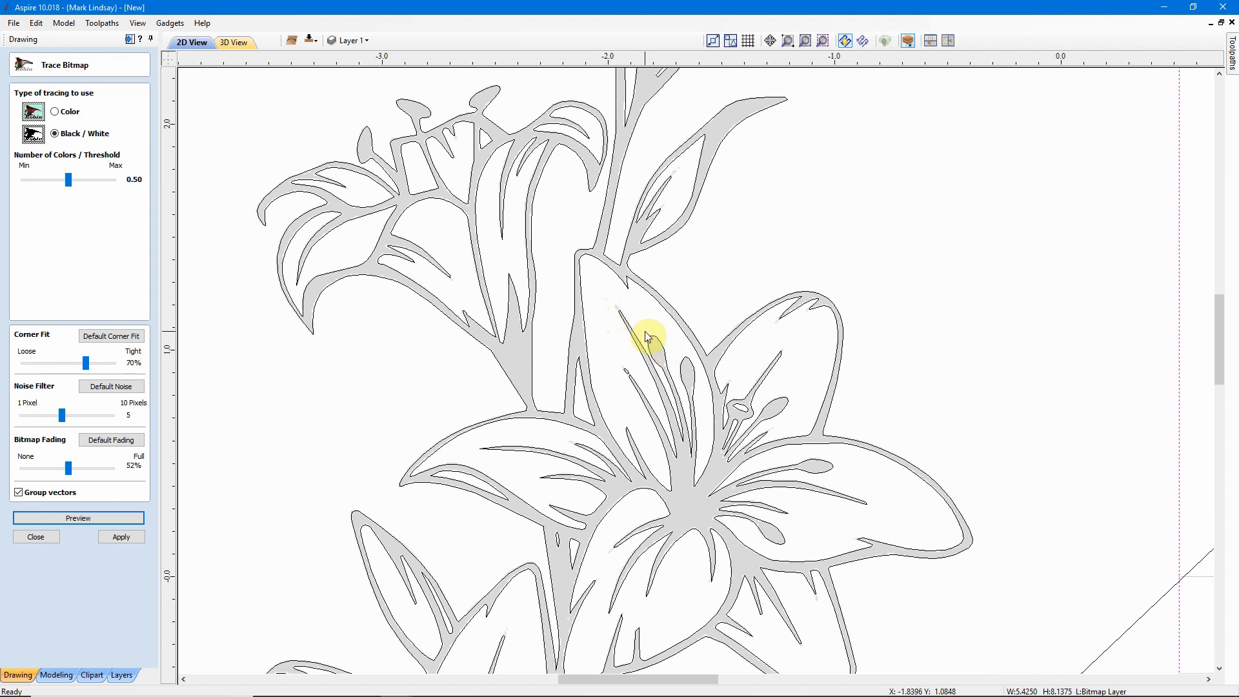
{"action": "scroll", "coordinate": [640, 326], "scroll_direction": "up", "scroll_amount": 3}
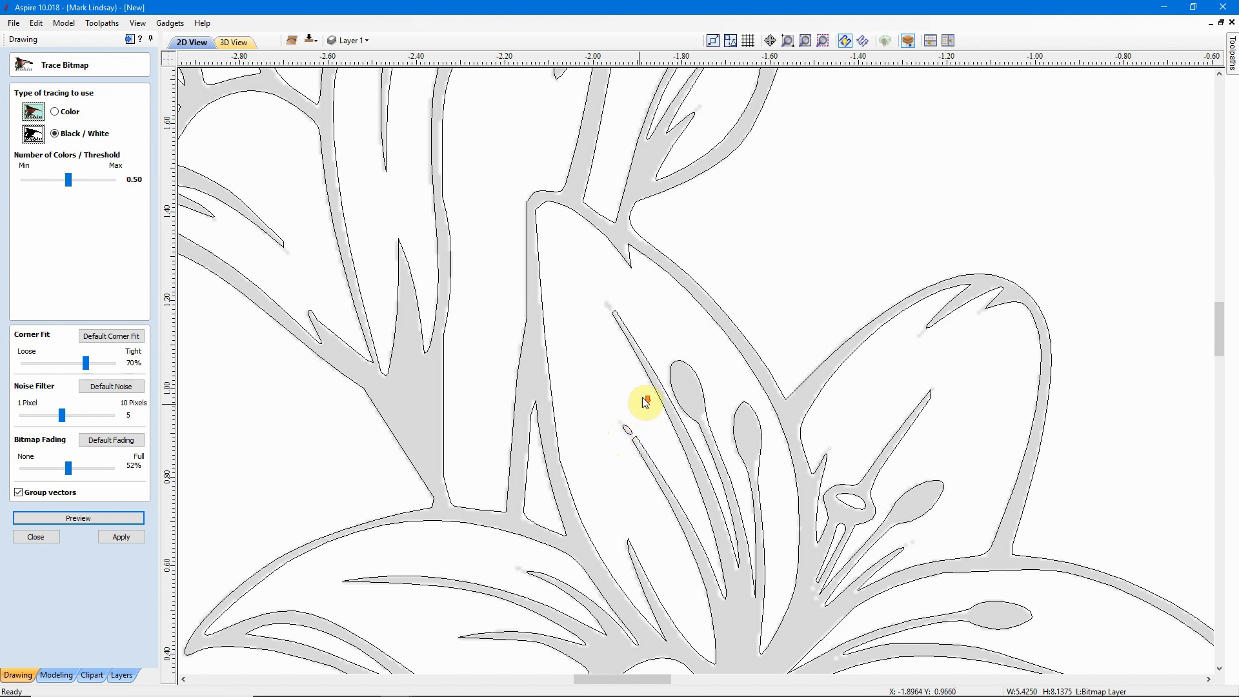
{"action": "scroll", "coordinate": [646, 400], "scroll_direction": "down", "scroll_amount": 5}
{"action": "scroll", "coordinate": [673, 335], "scroll_direction": "down", "scroll_amount": 2}
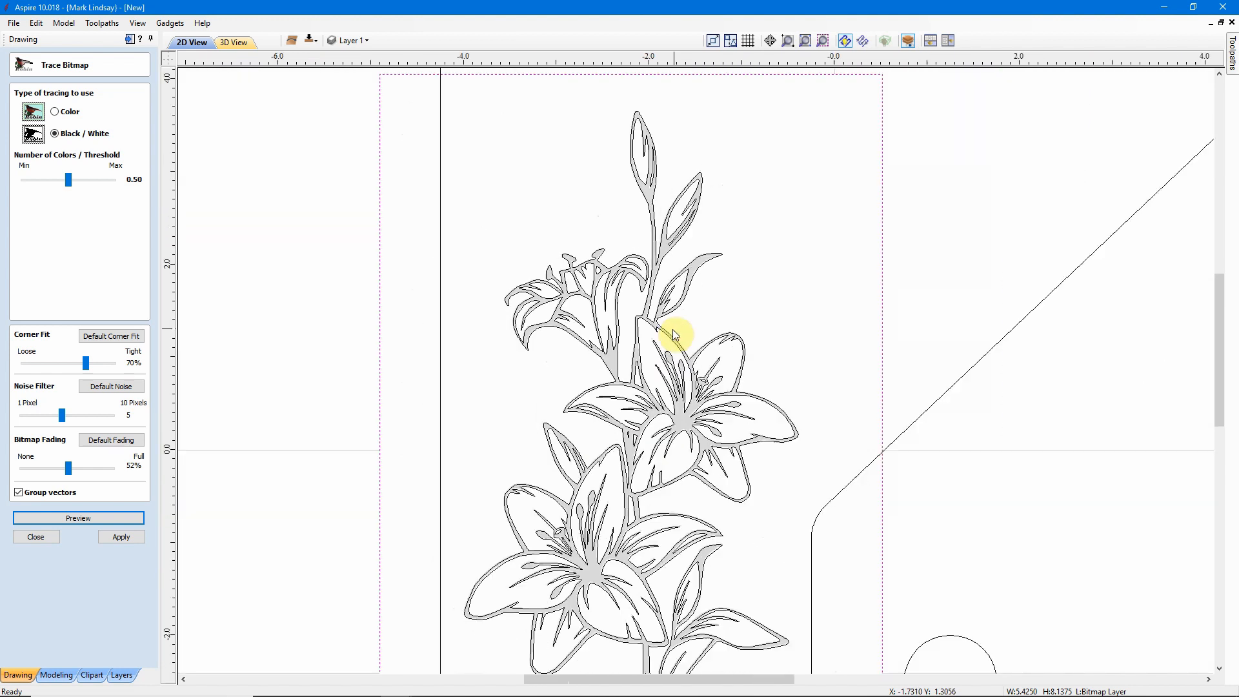
{"action": "scroll", "coordinate": [680, 389], "scroll_direction": "up", "scroll_amount": 1}
{"action": "scroll", "coordinate": [680, 385], "scroll_direction": "down", "scroll_amount": 1}
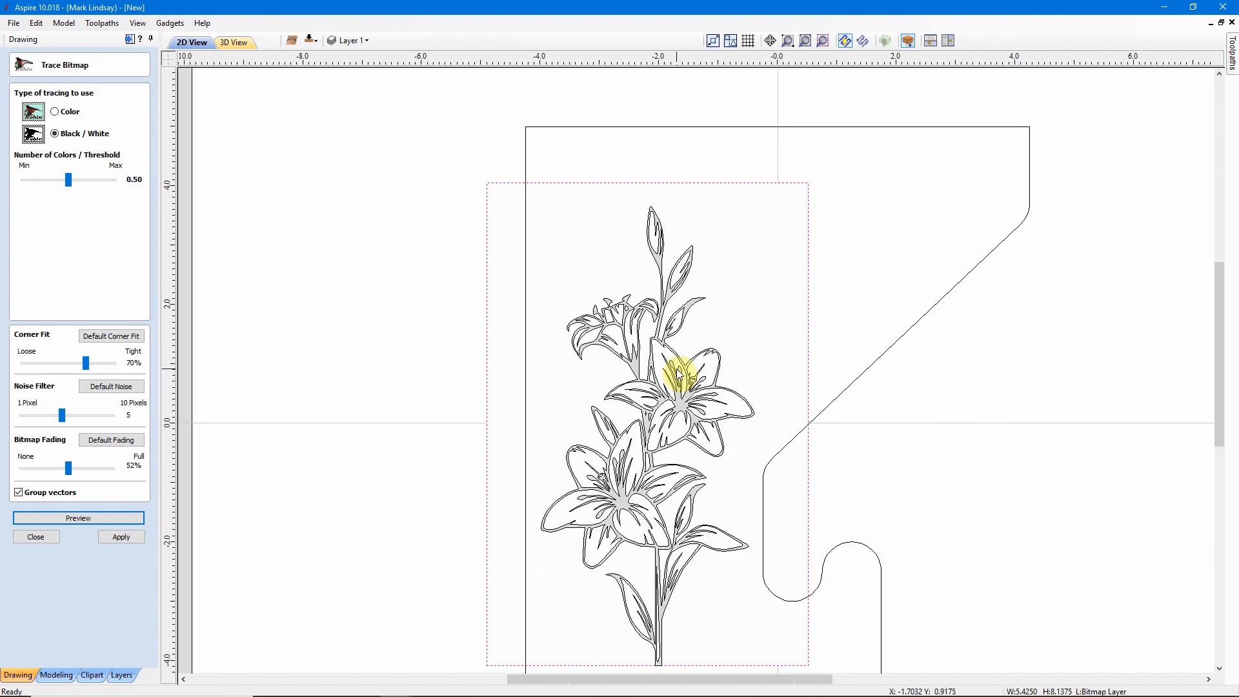
- Check the previewed vectors of the lower flower, stem and leaves for how closely they follow the bitmap's edges
{"action": "scroll", "coordinate": [641, 648], "scroll_direction": "up", "scroll_amount": 3}
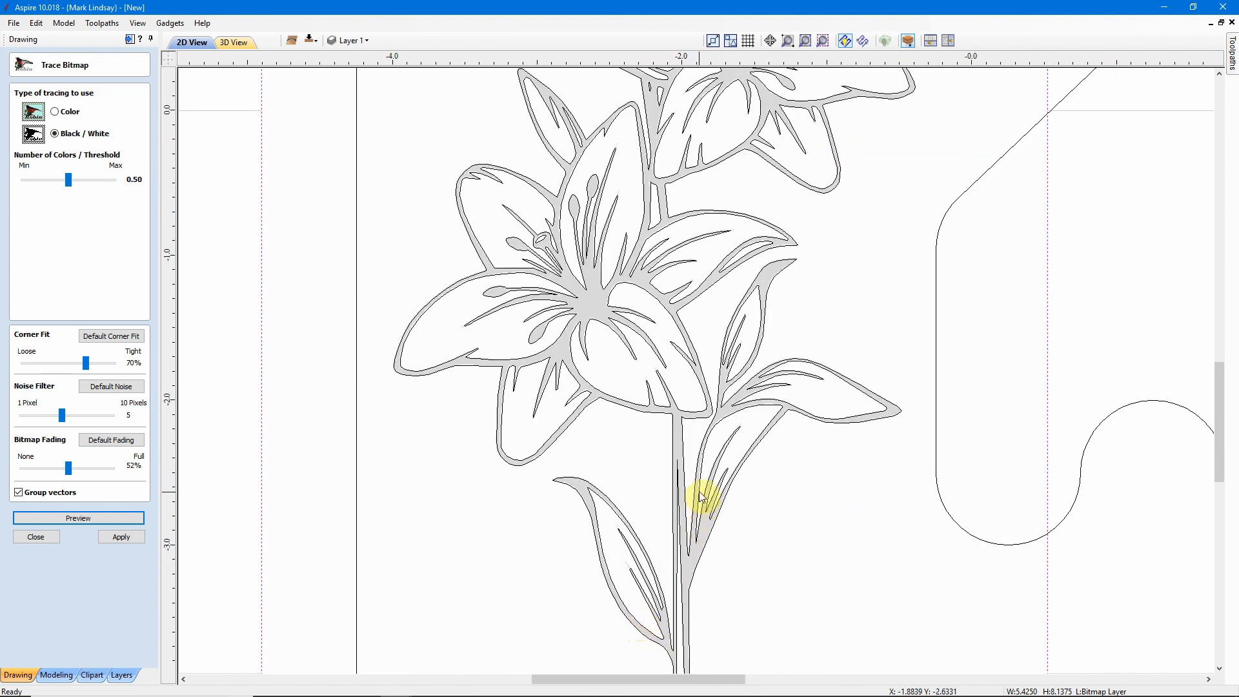
{"action": "scroll", "coordinate": [701, 492], "scroll_direction": "up", "scroll_amount": 1}
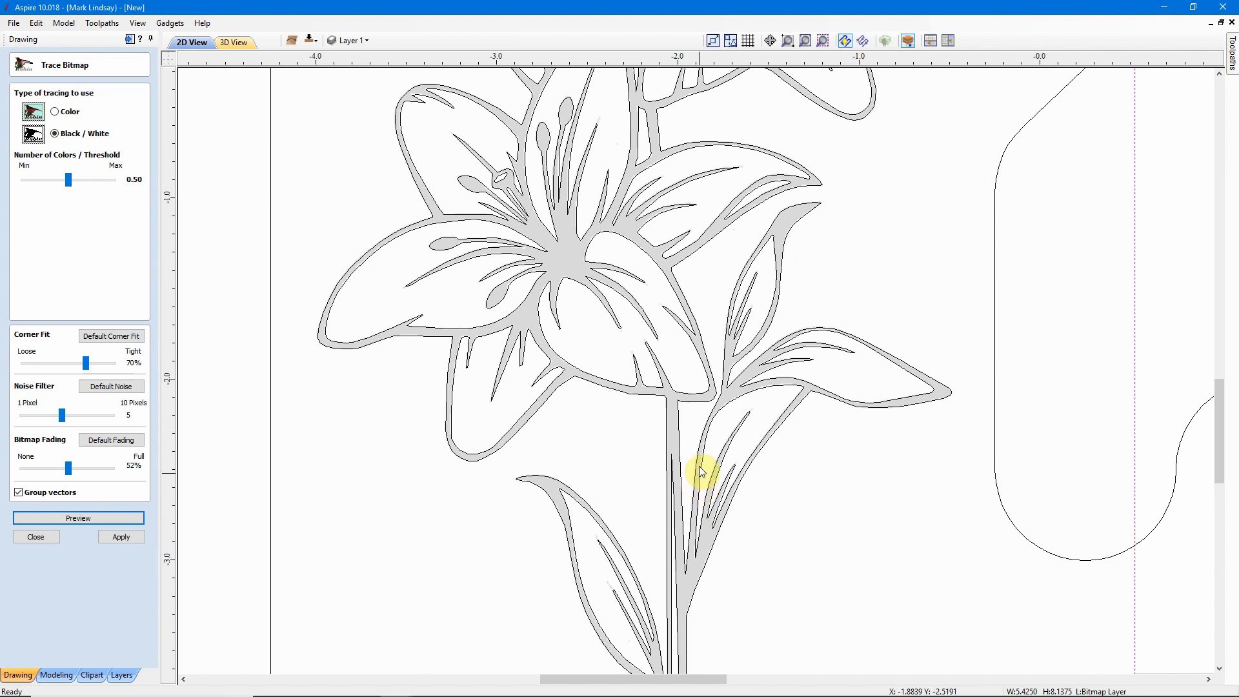
{"action": "scroll", "coordinate": [701, 452], "scroll_direction": "up", "scroll_amount": 2}
{"action": "scroll", "coordinate": [629, 261], "scroll_direction": "up", "scroll_amount": 1}
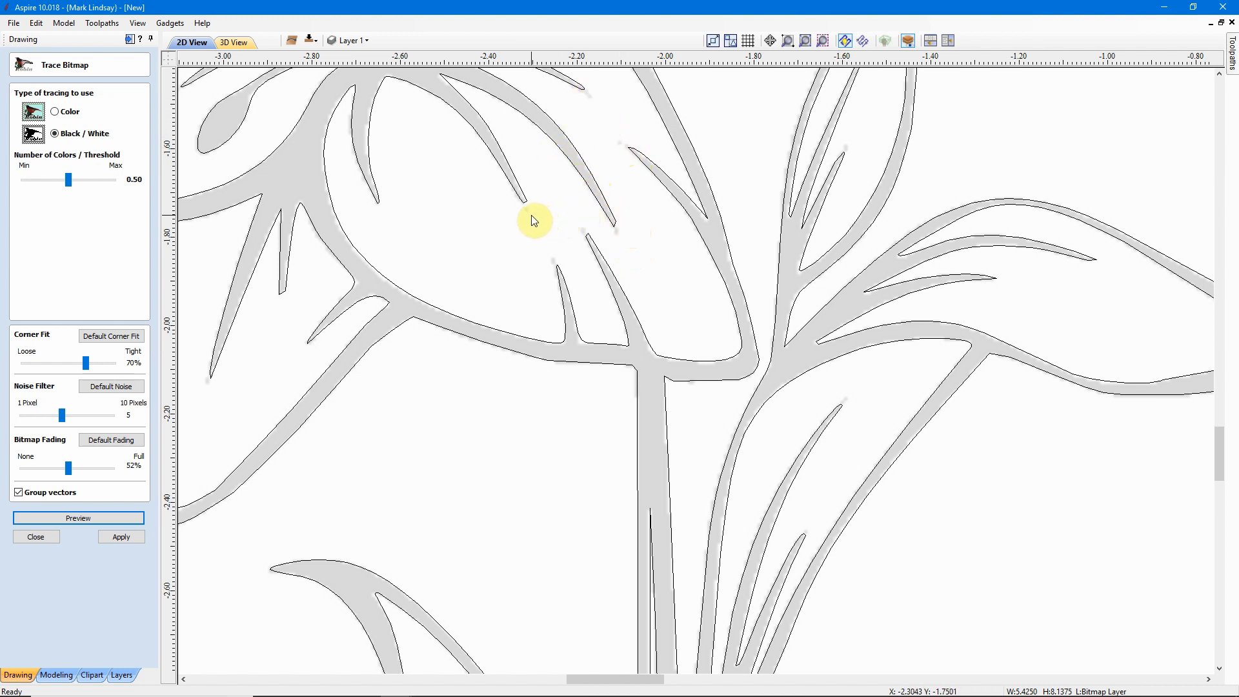
{"action": "scroll", "coordinate": [633, 264], "scroll_direction": "down", "scroll_amount": 2}
{"action": "scroll", "coordinate": [648, 316], "scroll_direction": "down", "scroll_amount": 3}
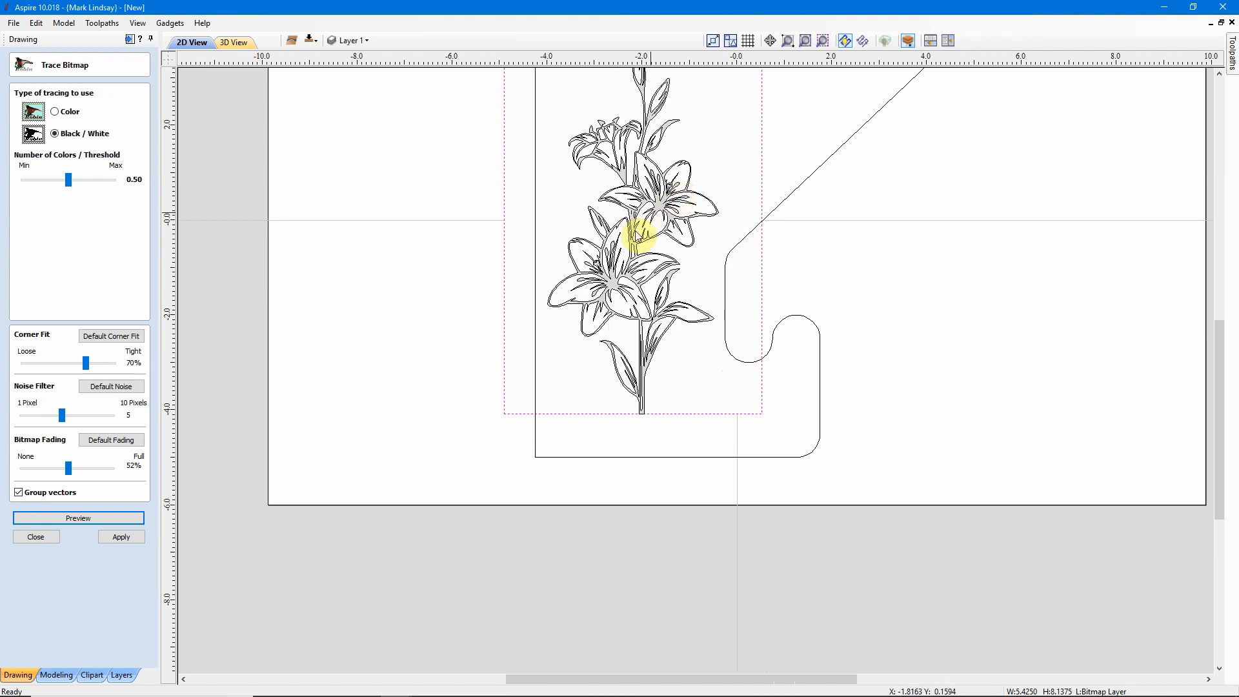
{"action": "scroll", "coordinate": [672, 145], "scroll_direction": "up", "scroll_amount": 1}
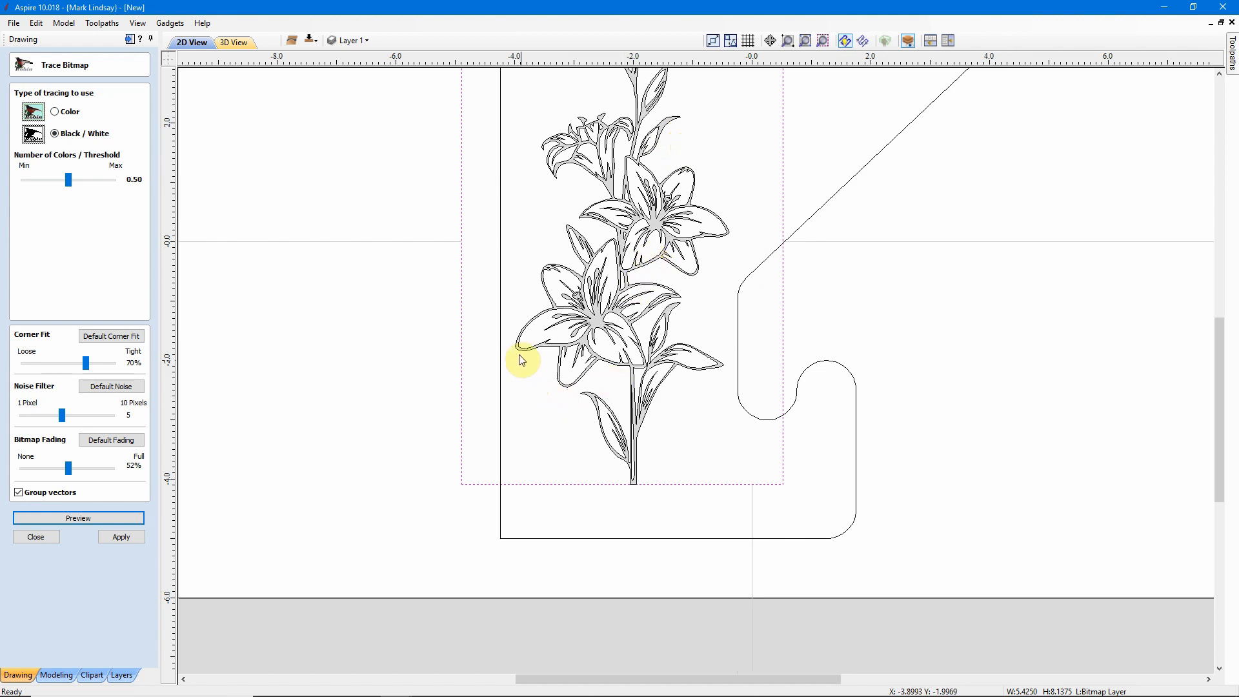
{"action": "scroll", "coordinate": [519, 352], "scroll_direction": "up", "scroll_amount": 2}
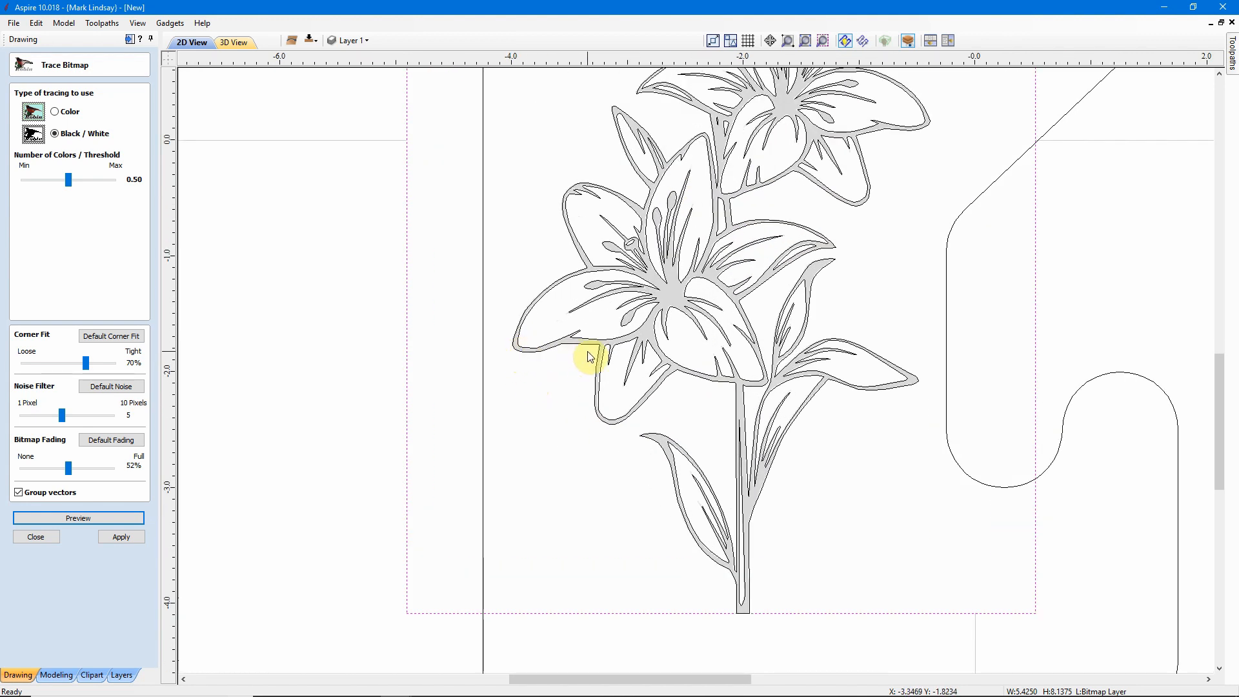
{"action": "scroll", "coordinate": [589, 349], "scroll_direction": "up", "scroll_amount": 2}
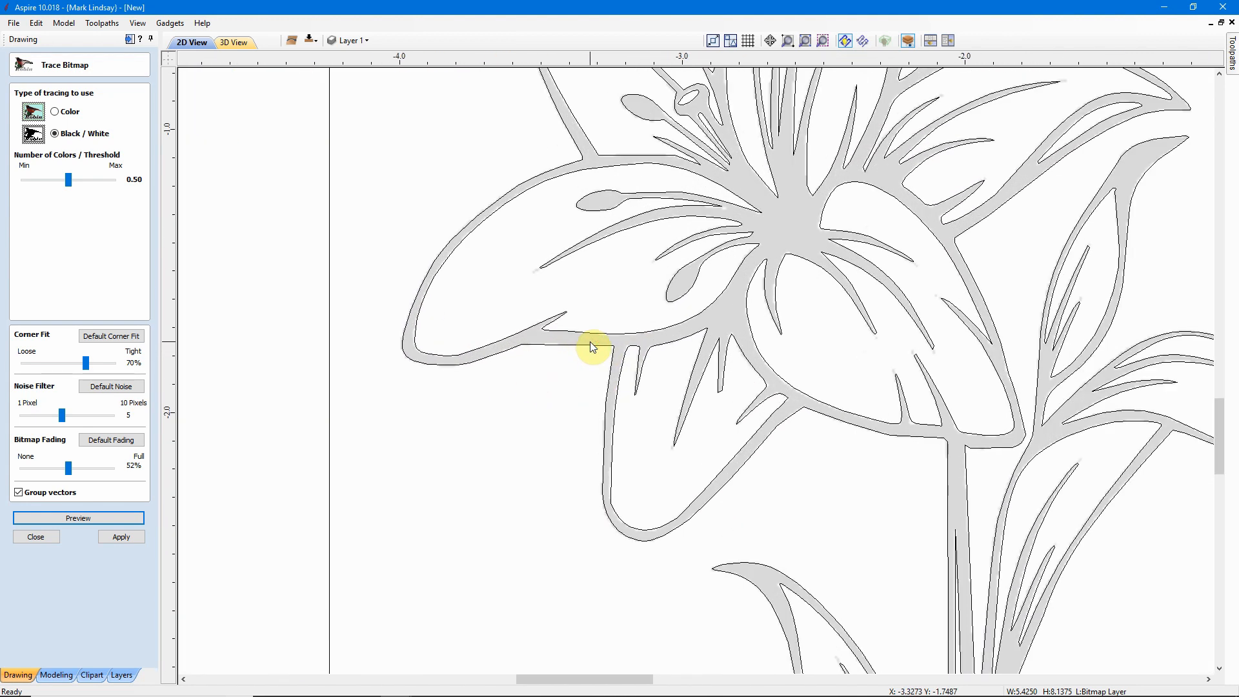
{"action": "scroll", "coordinate": [591, 345], "scroll_direction": "down", "scroll_amount": 3}
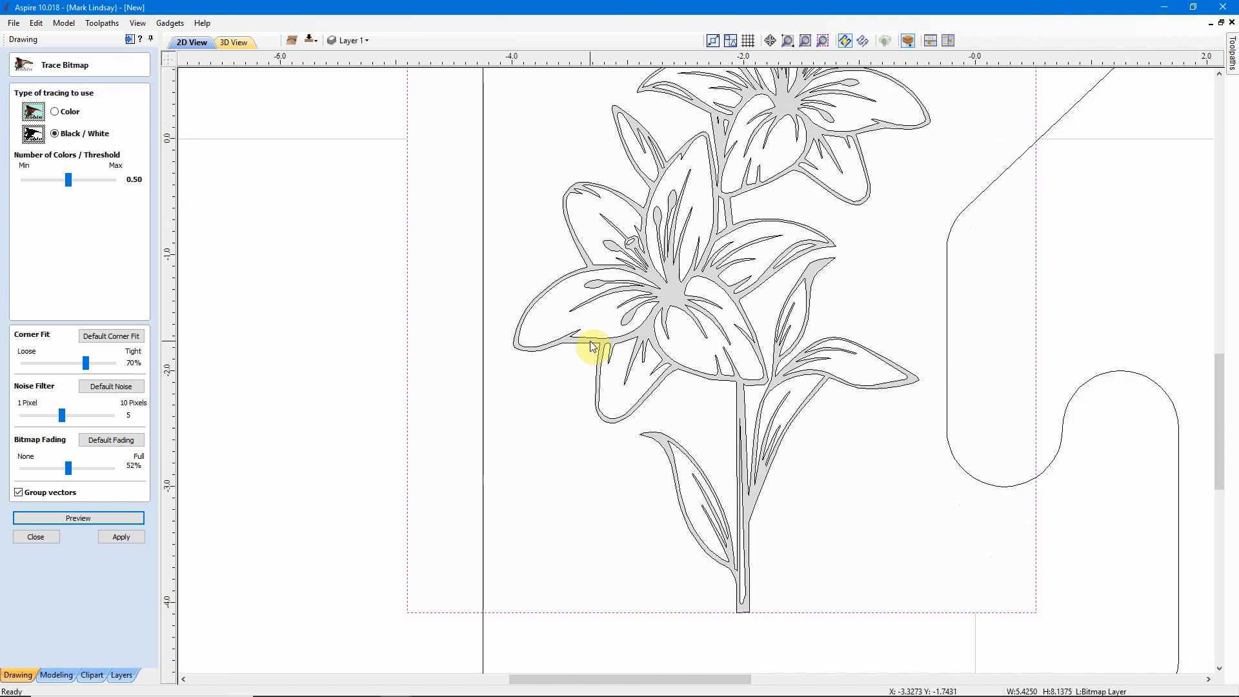
{"action": "scroll", "coordinate": [591, 347], "scroll_direction": "down", "scroll_amount": 1}
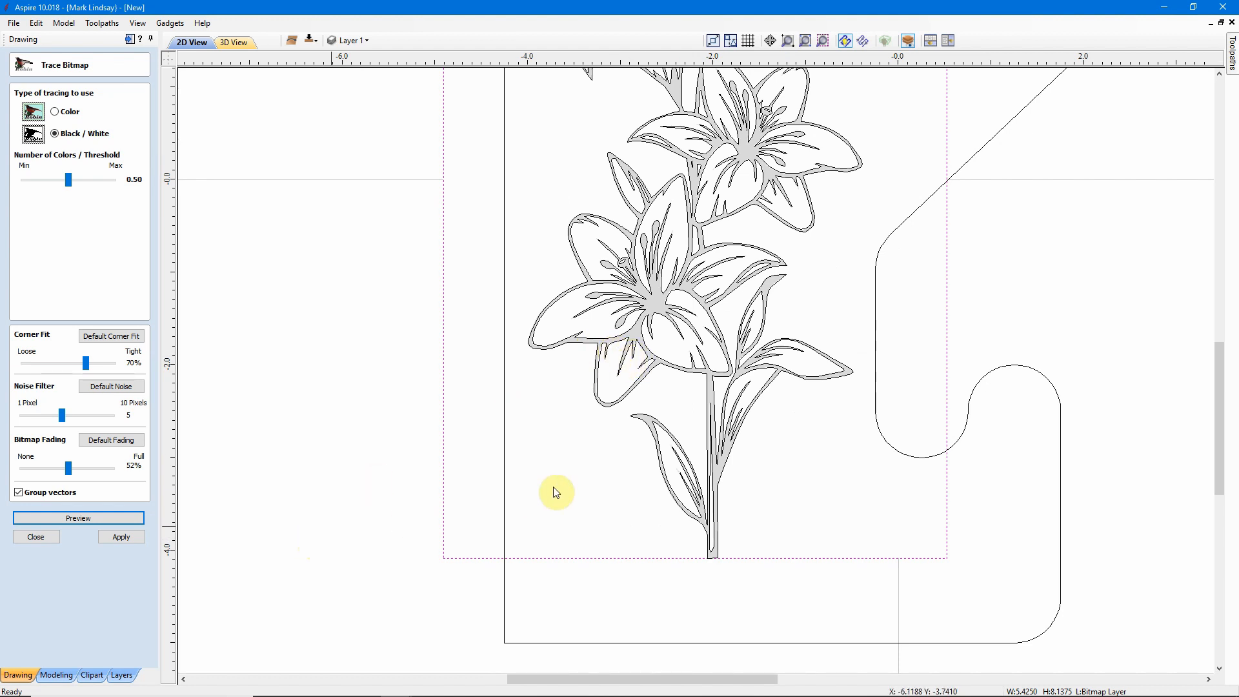
- Apply the Black / White trace to create the grouped flower vectors and close the Trace Bitmap tool
{"action": "scroll", "coordinate": [602, 490], "scroll_direction": "down", "scroll_amount": 2}
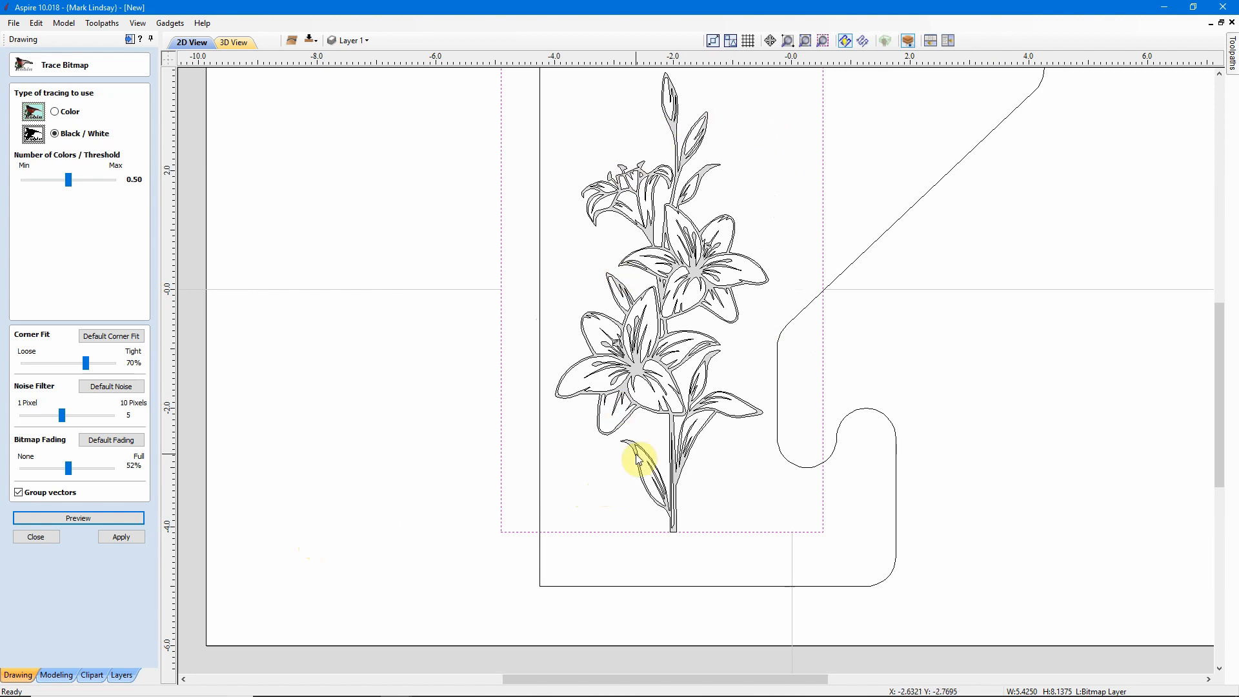
{"action": "left_click", "coordinate": [120, 539]}
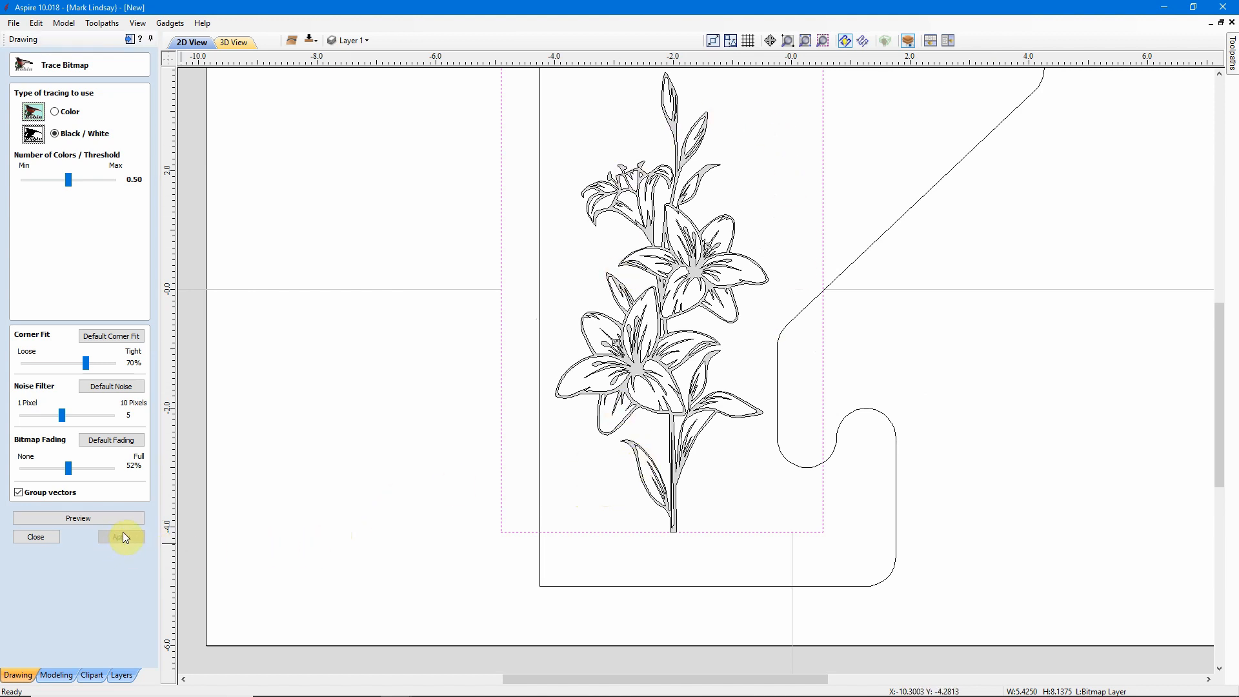
{"action": "left_click", "coordinate": [36, 537]}
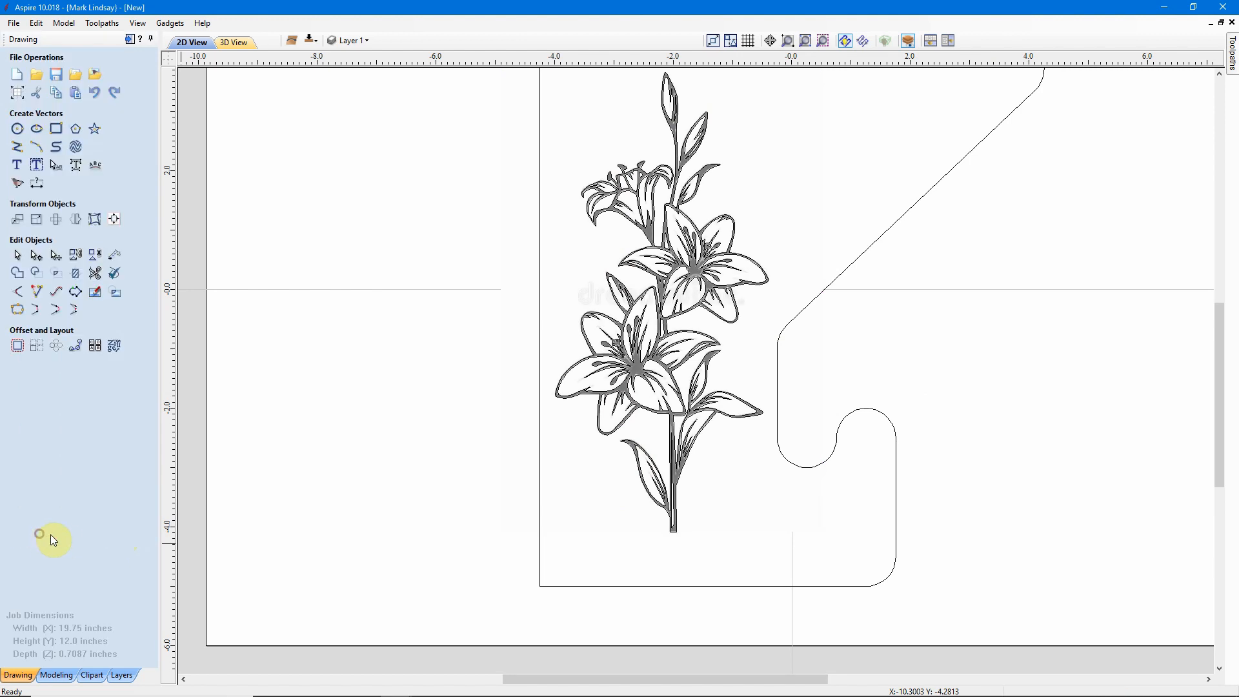
- Hide the Bitmap Layer while keeping Layer 1 with the traced flower vectors visible
{"action": "scroll", "coordinate": [474, 529], "scroll_direction": "down", "scroll_amount": 2}
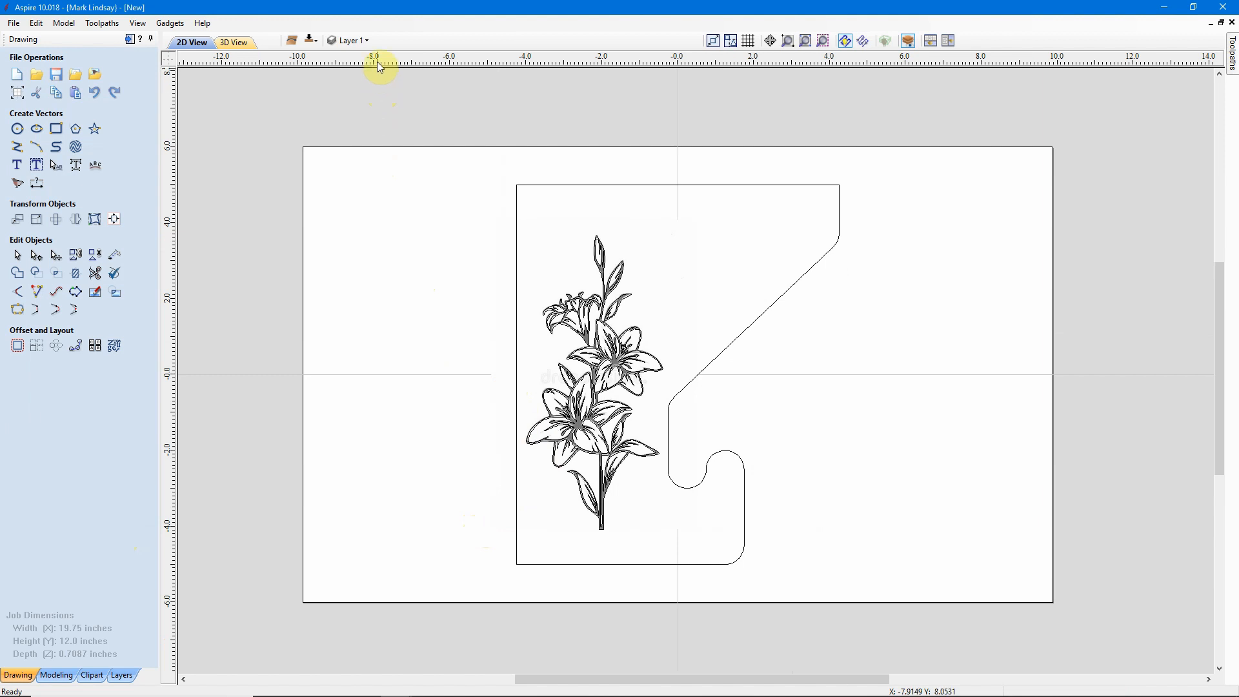
{"action": "left_click", "coordinate": [368, 40]}
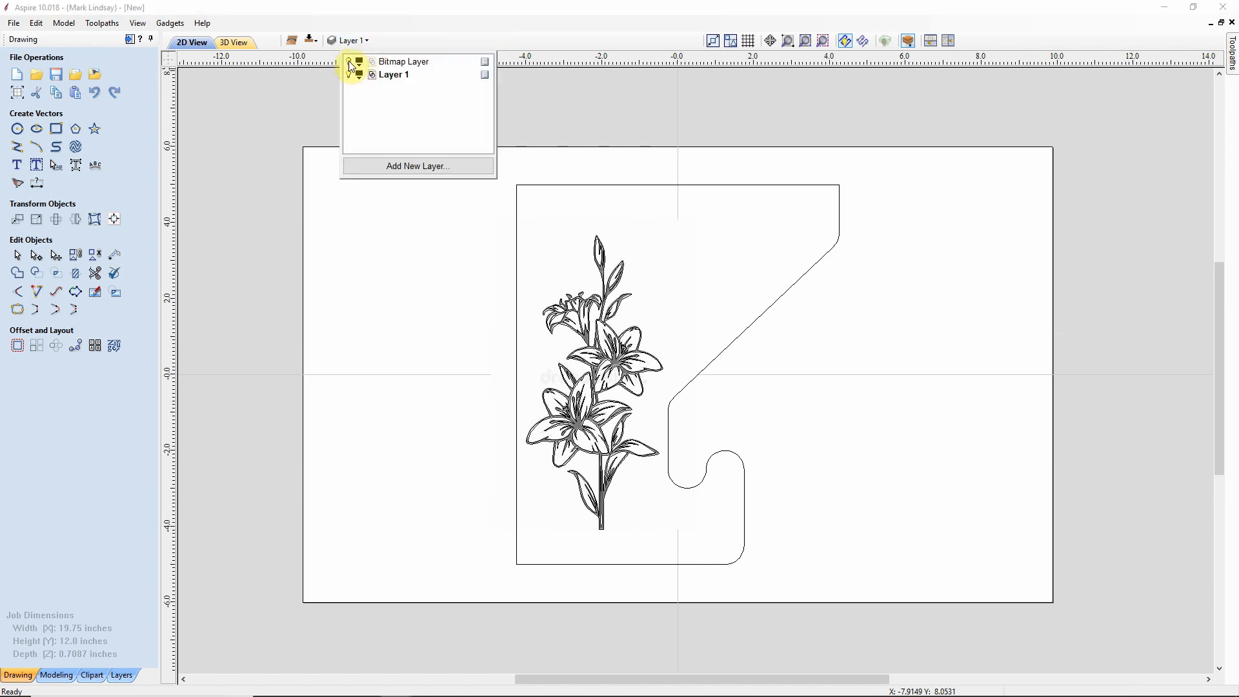
{"action": "left_click", "coordinate": [349, 62]}
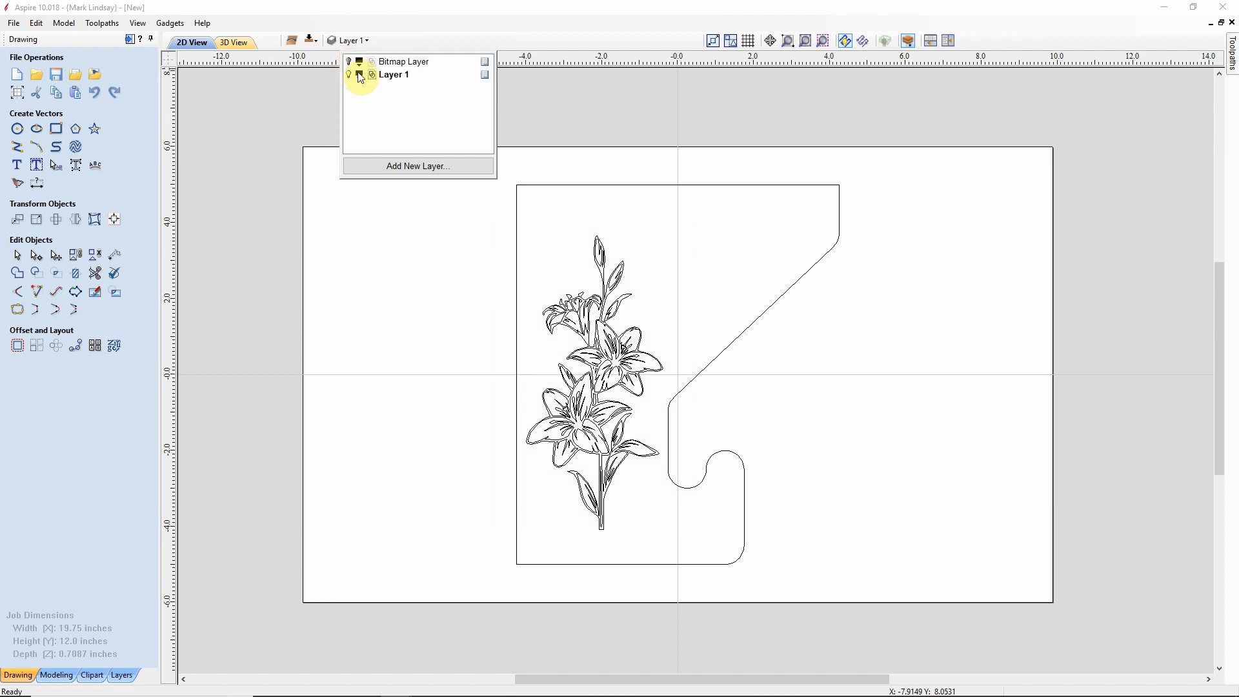
{"action": "left_click", "coordinate": [417, 230]}
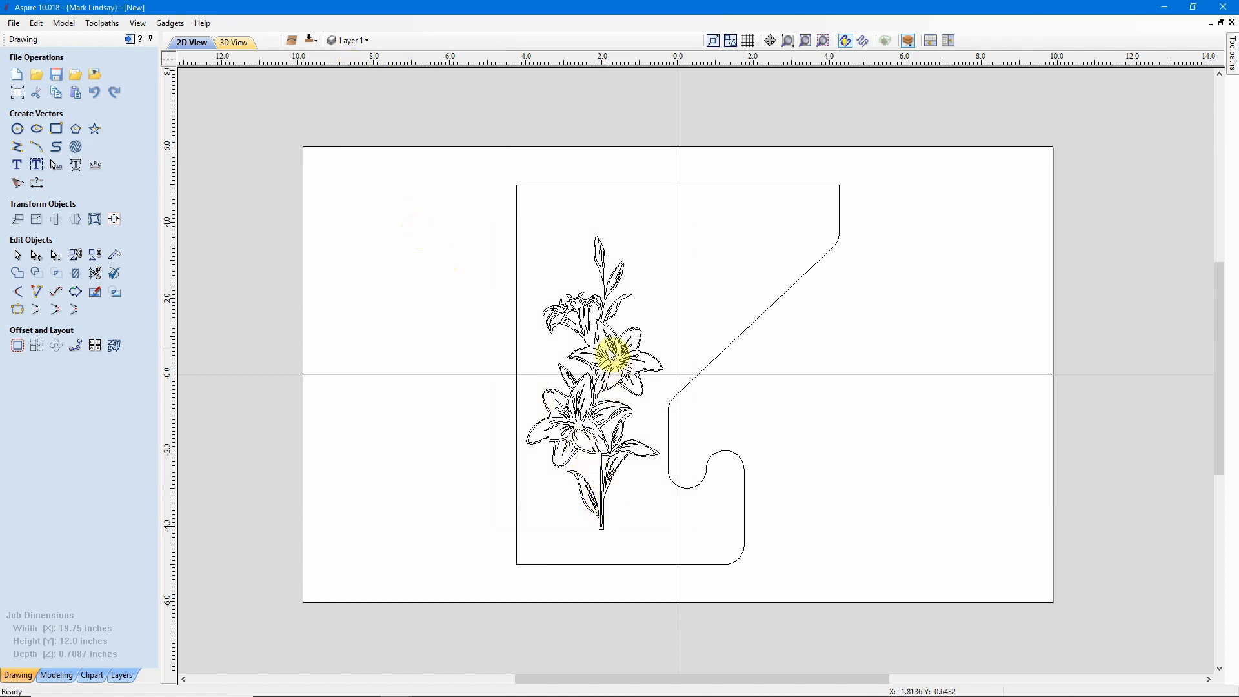
- Select the traced flower vector group by the tiny stray loop inside the upper flower's tall petal
{"action": "scroll", "coordinate": [605, 349], "scroll_direction": "up", "scroll_amount": 5}
{"action": "scroll", "coordinate": [610, 338], "scroll_direction": "up", "scroll_amount": 6}
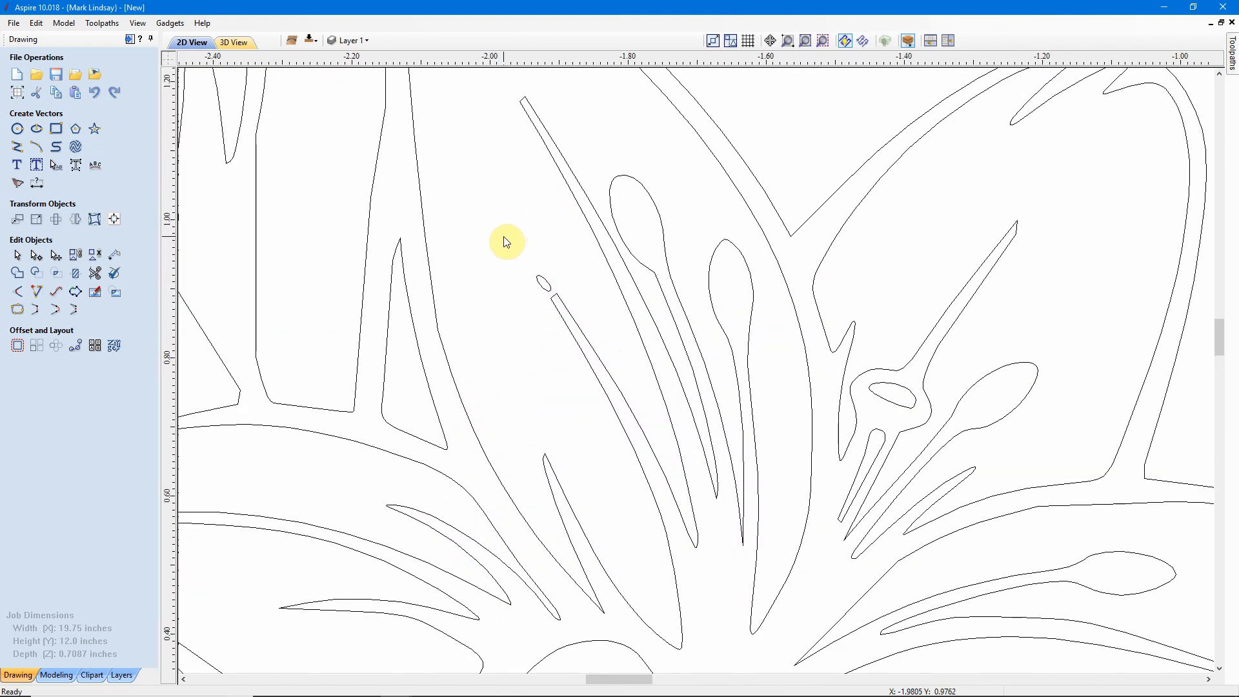
{"action": "left_click_drag", "start_coordinate": [504, 237], "coordinate": [552, 305]}
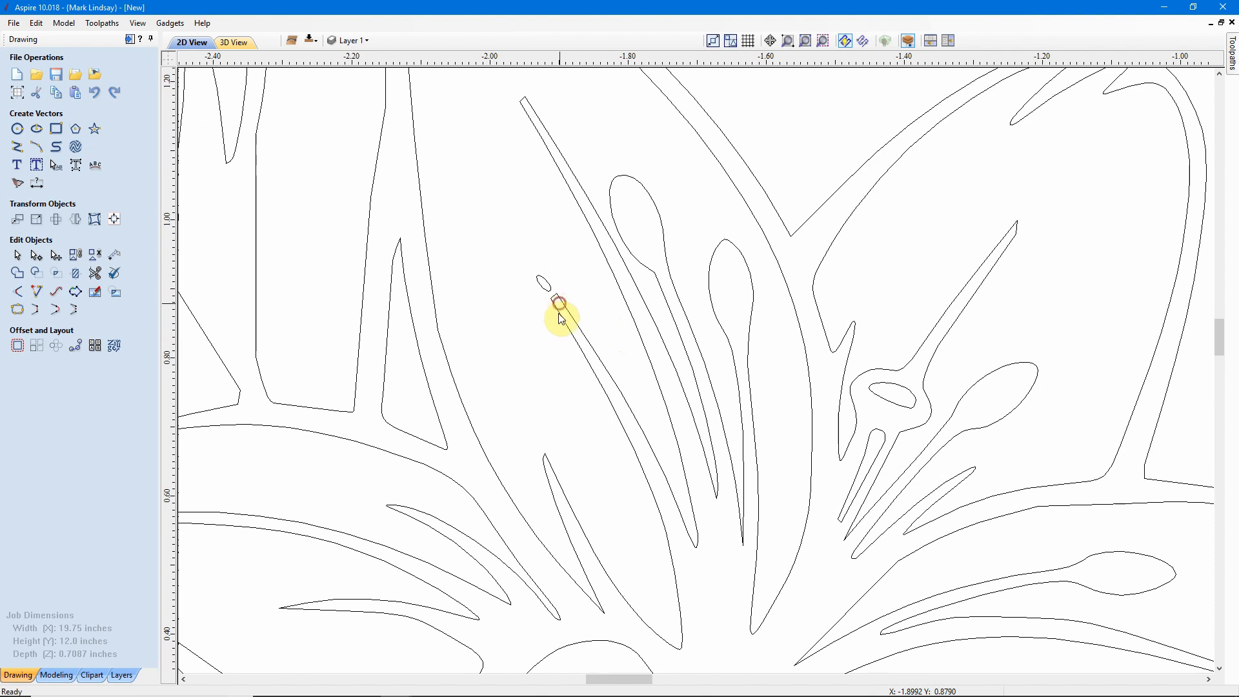
{"action": "left_click", "coordinate": [549, 289]}
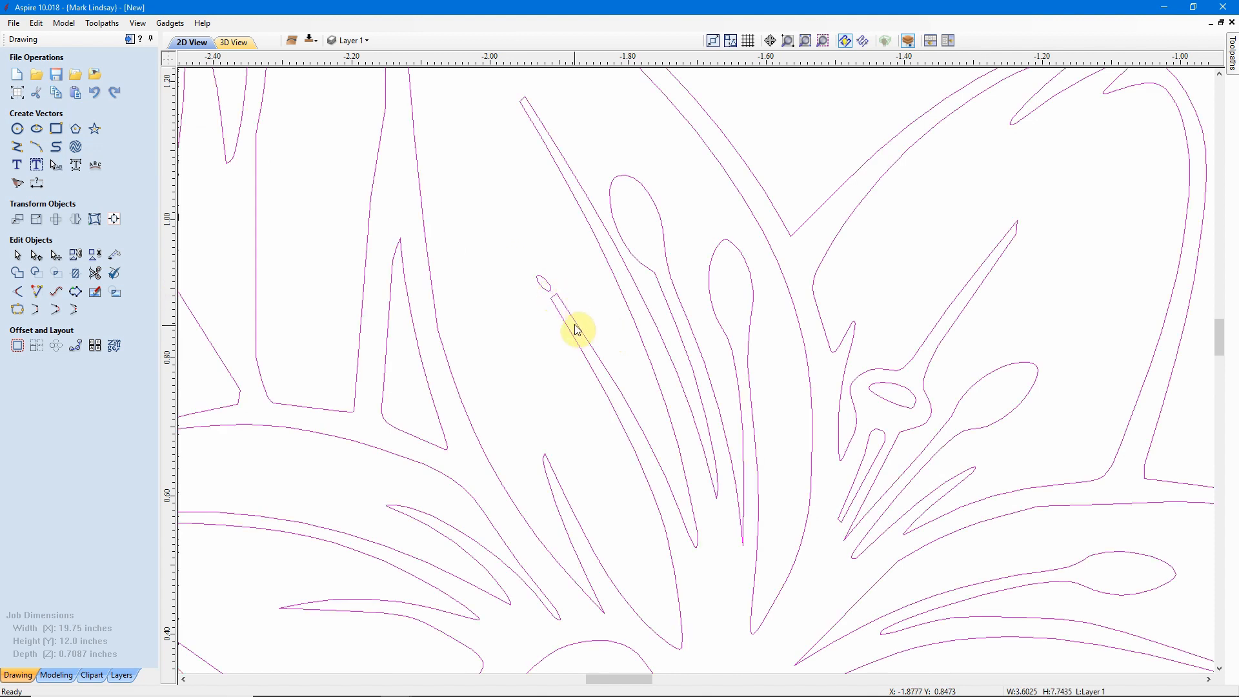
{"action": "scroll", "coordinate": [578, 329], "scroll_direction": "down", "scroll_amount": 5}
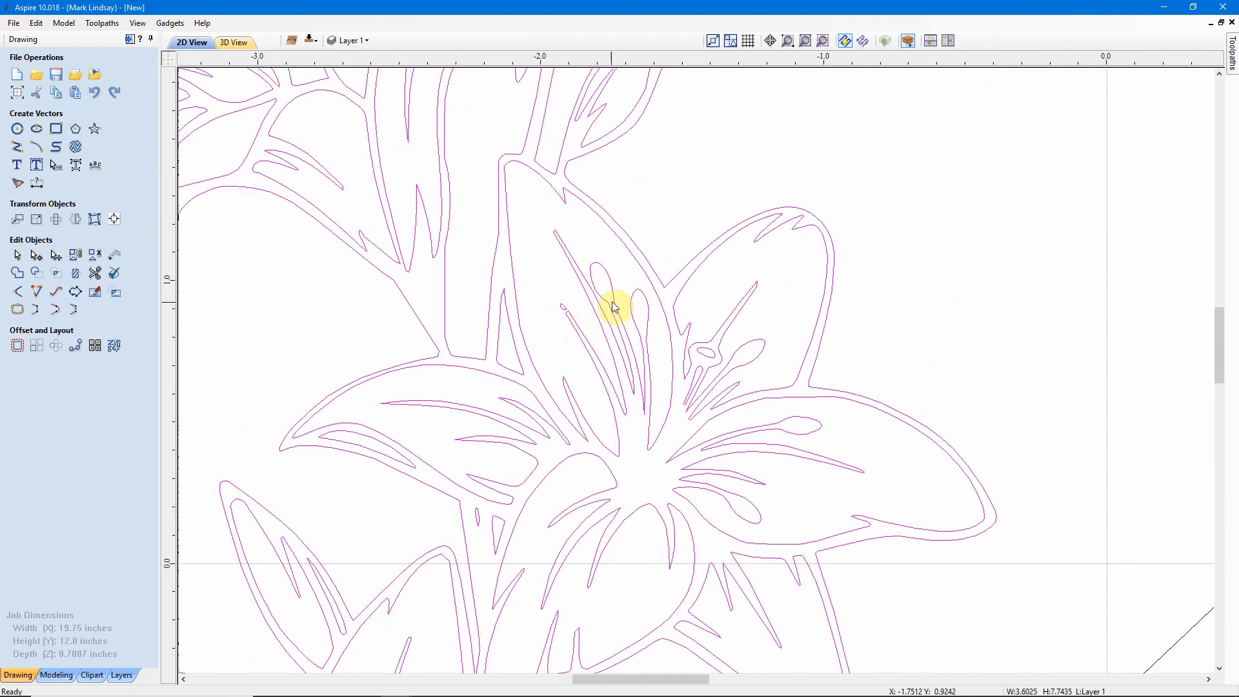
{"action": "scroll", "coordinate": [615, 303], "scroll_direction": "down", "scroll_amount": 1}
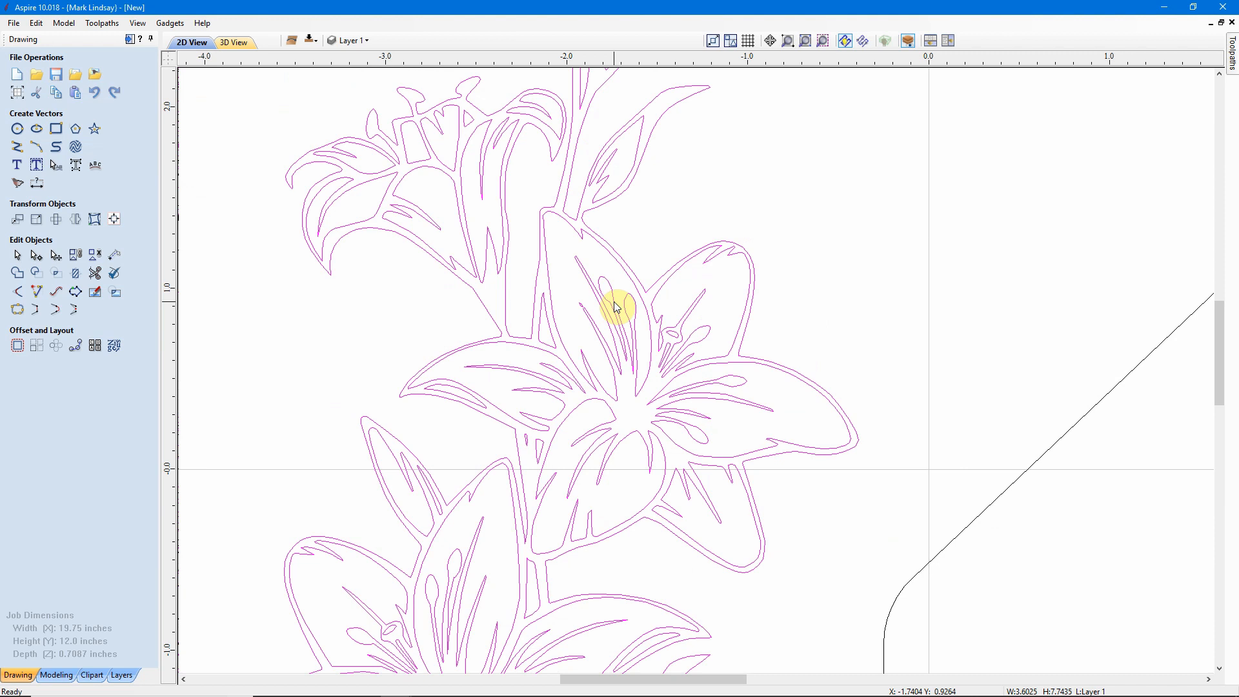
{"action": "scroll", "coordinate": [619, 301], "scroll_direction": "down", "scroll_amount": 1}
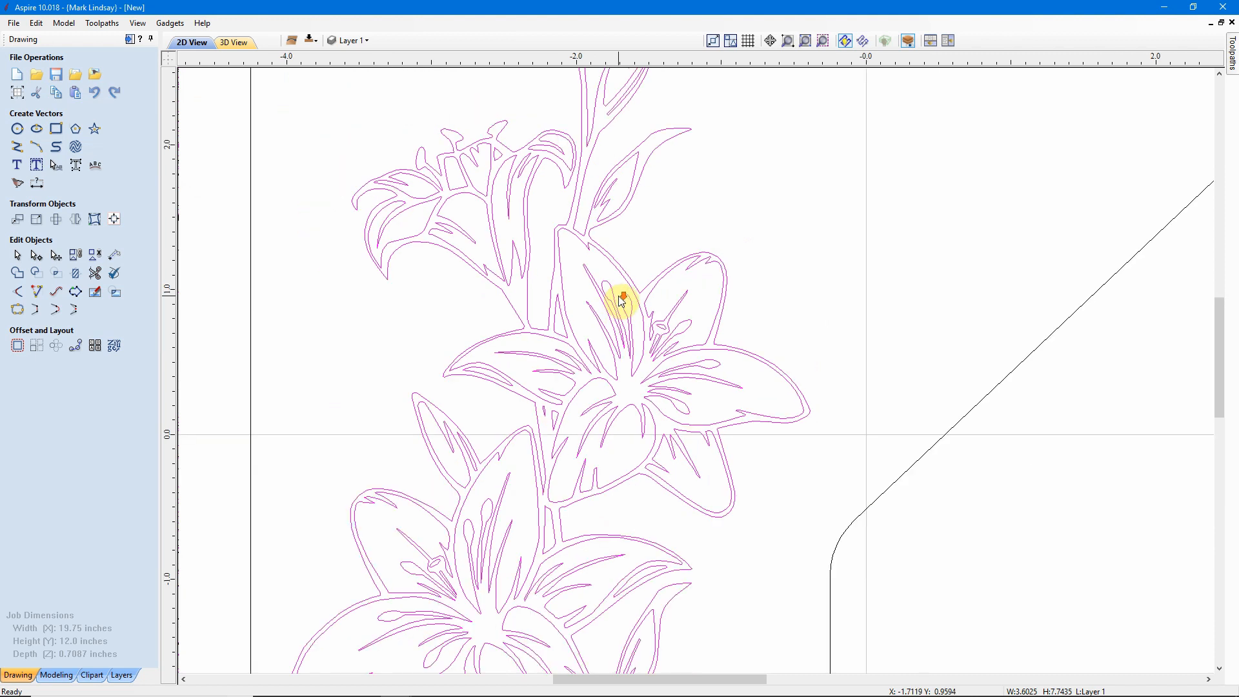
{"action": "scroll", "coordinate": [620, 300], "scroll_direction": "down", "scroll_amount": 3}
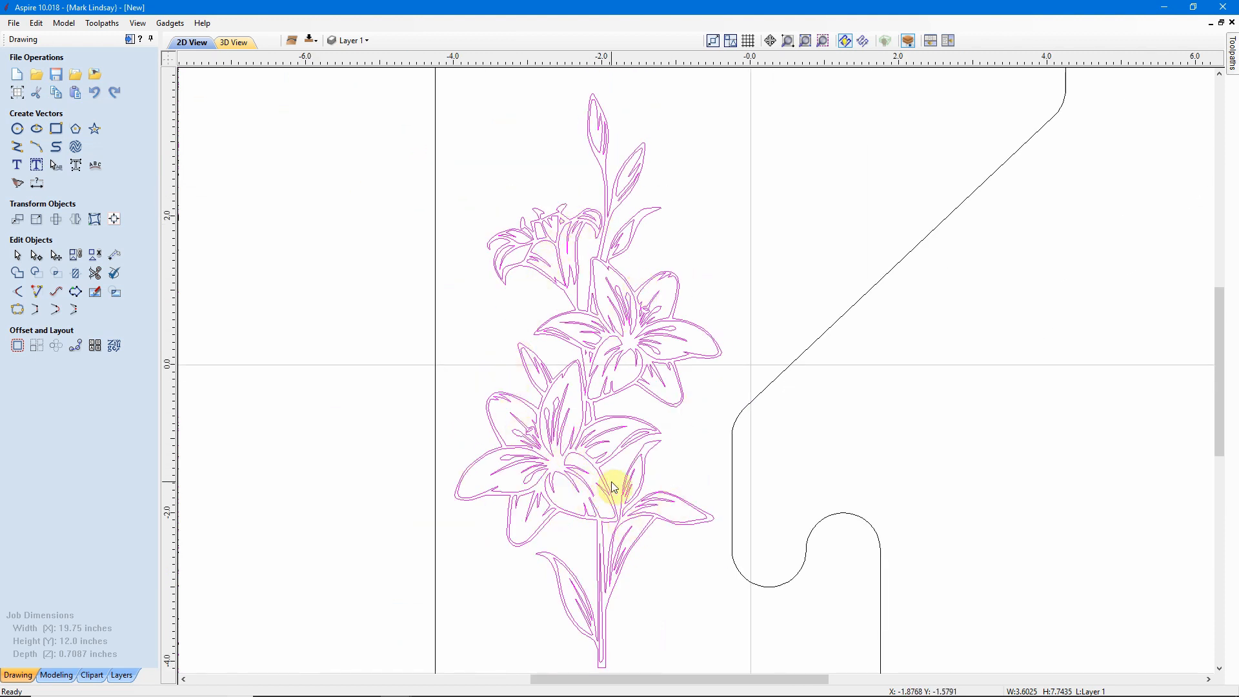
{"action": "scroll", "coordinate": [553, 266], "scroll_direction": "down", "scroll_amount": 1}
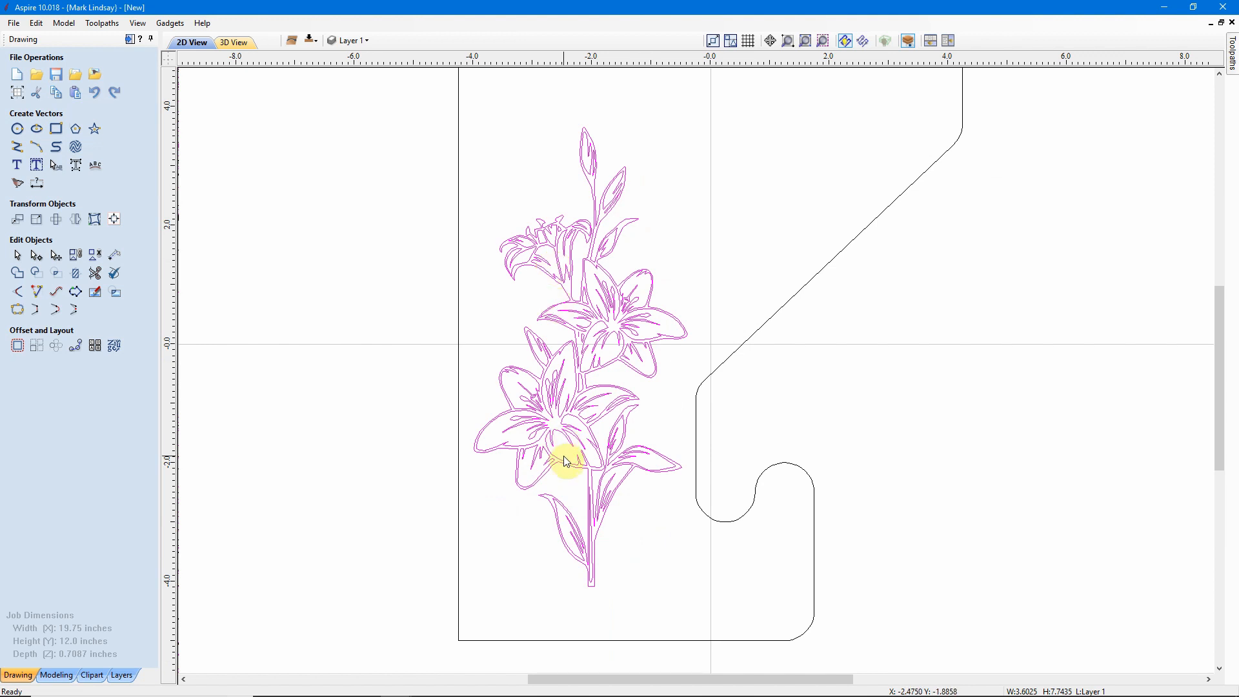
{"action": "left_click", "coordinate": [16, 184]}
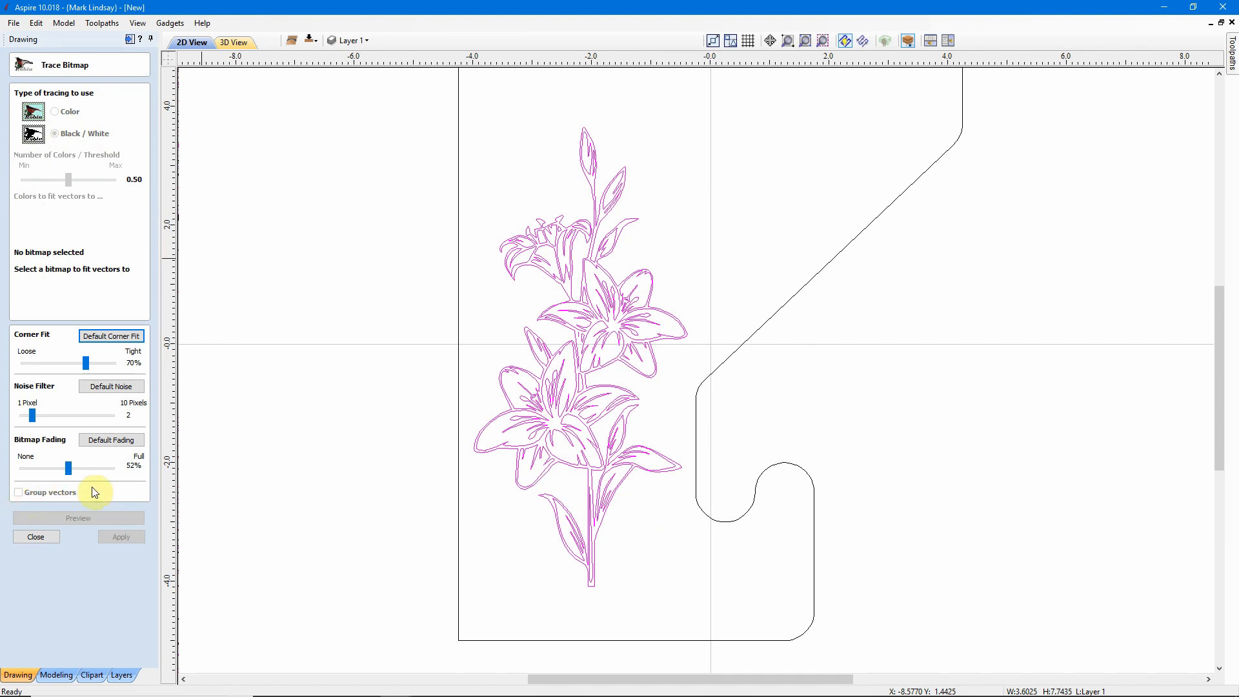
{"action": "left_click", "coordinate": [36, 537]}
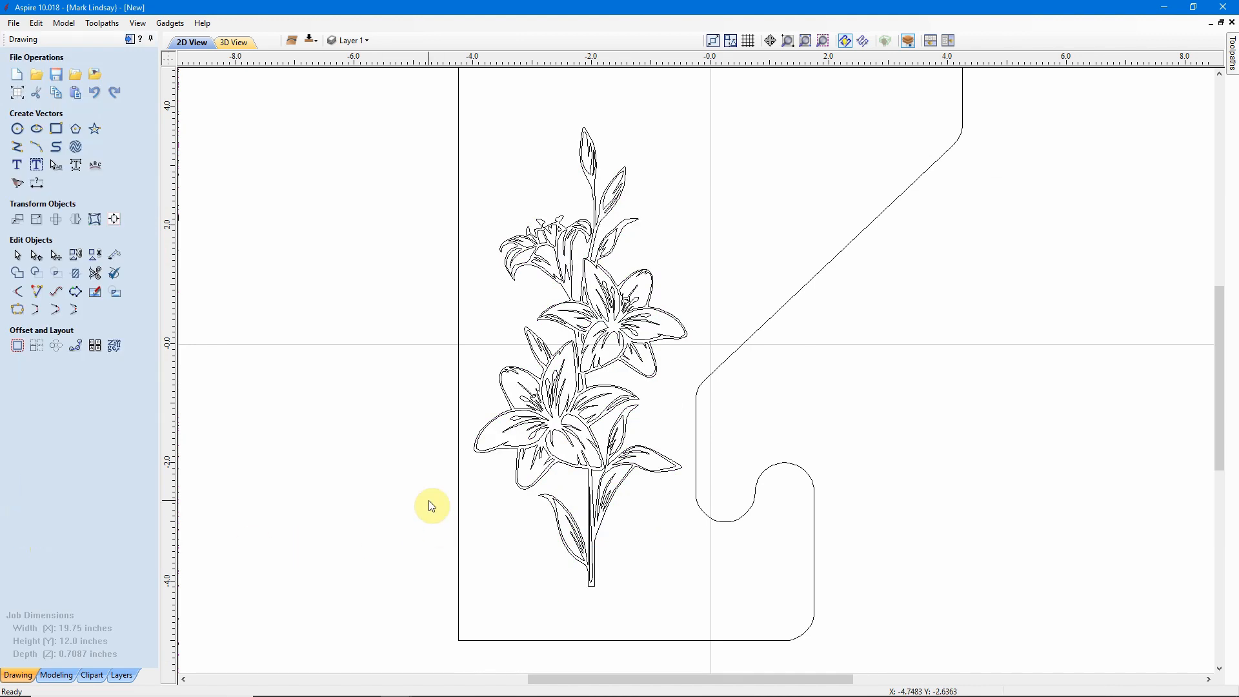
- Ungroup the traced flower vectors back onto their original object layers and clear the selection
{"action": "left_click", "coordinate": [554, 449]}
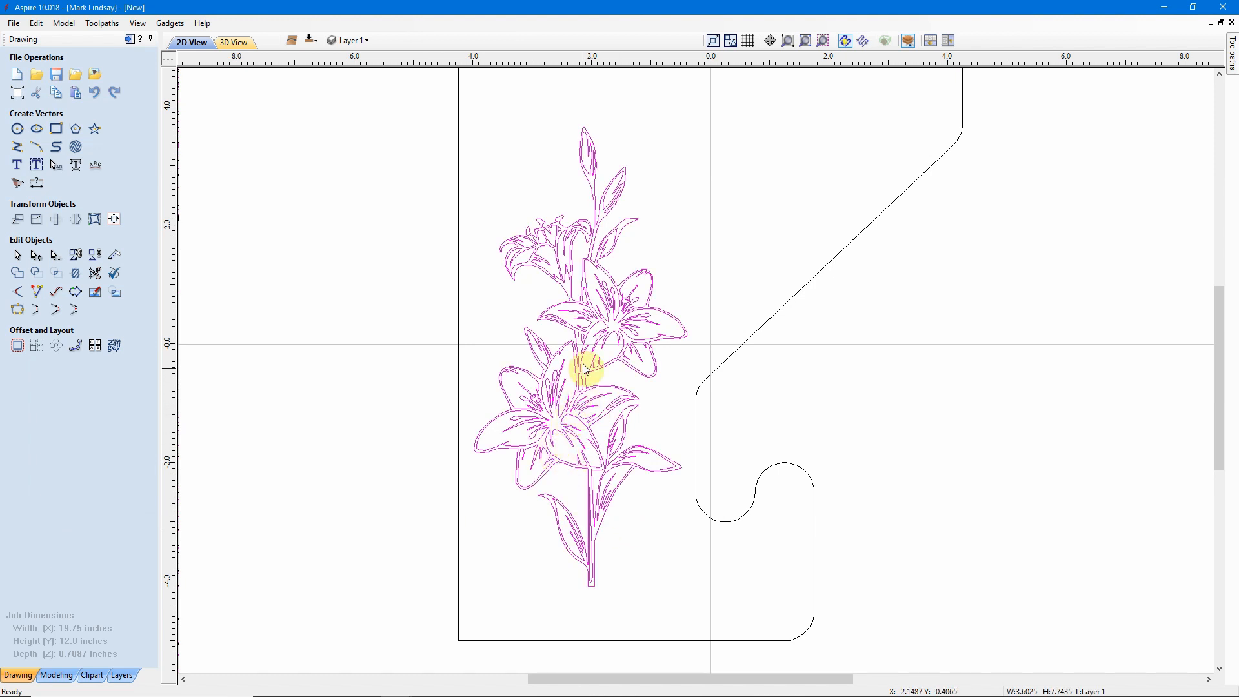
{"action": "right_click", "coordinate": [576, 410]}
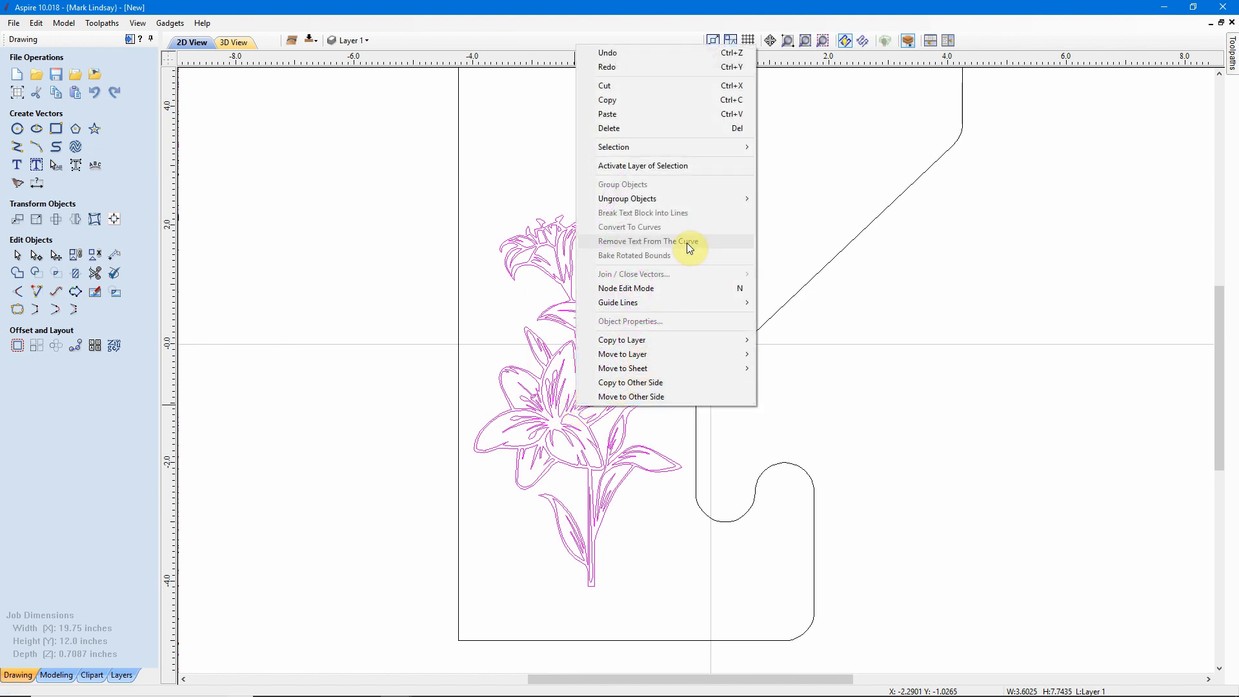
{"action": "mouse_move", "coordinate": [668, 200]}
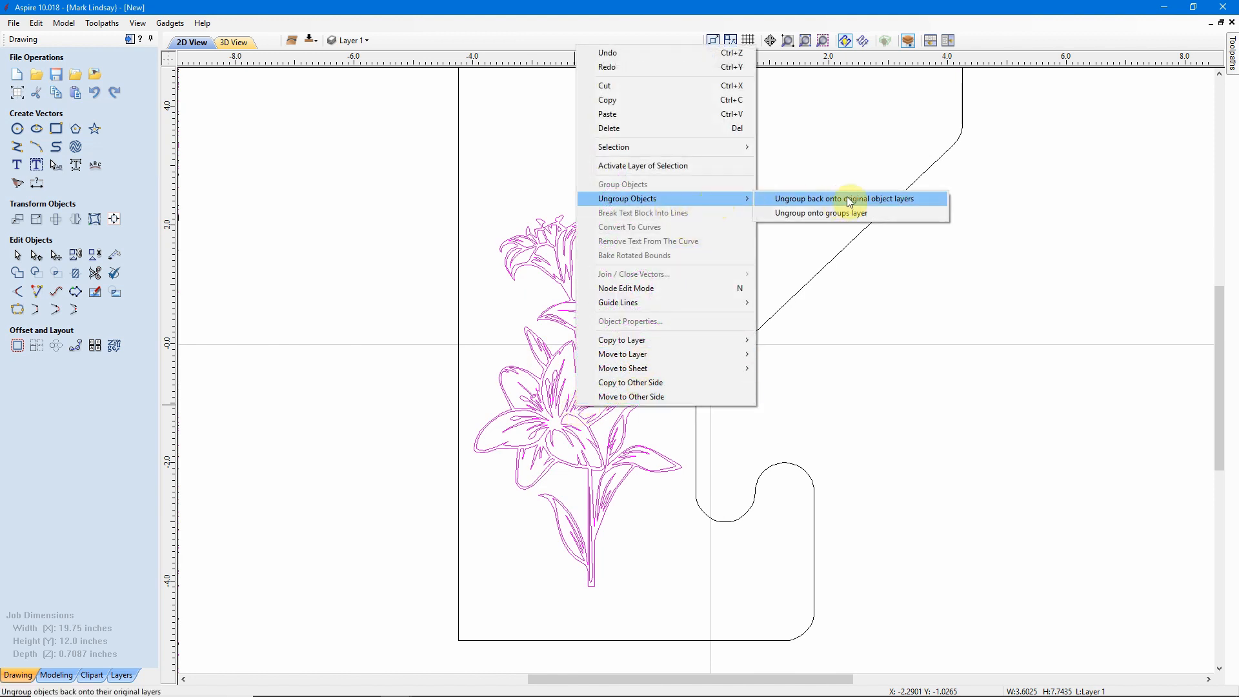
{"action": "left_click", "coordinate": [886, 203]}
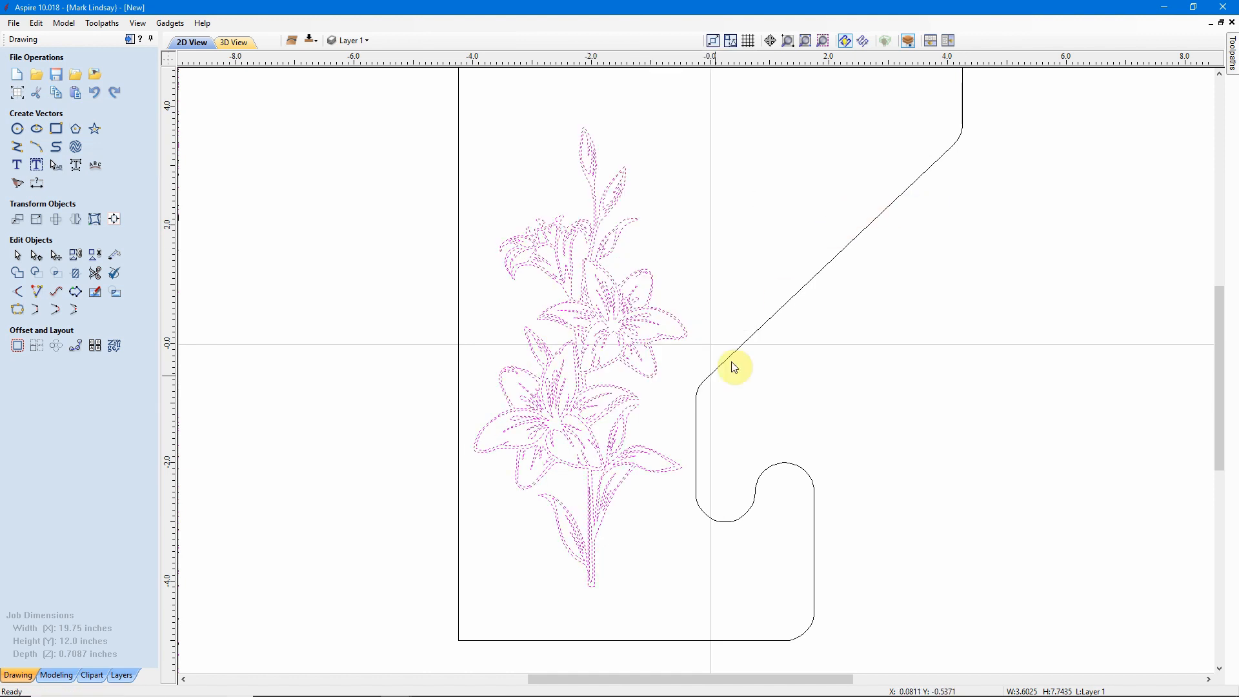
{"action": "left_click", "coordinate": [692, 311]}
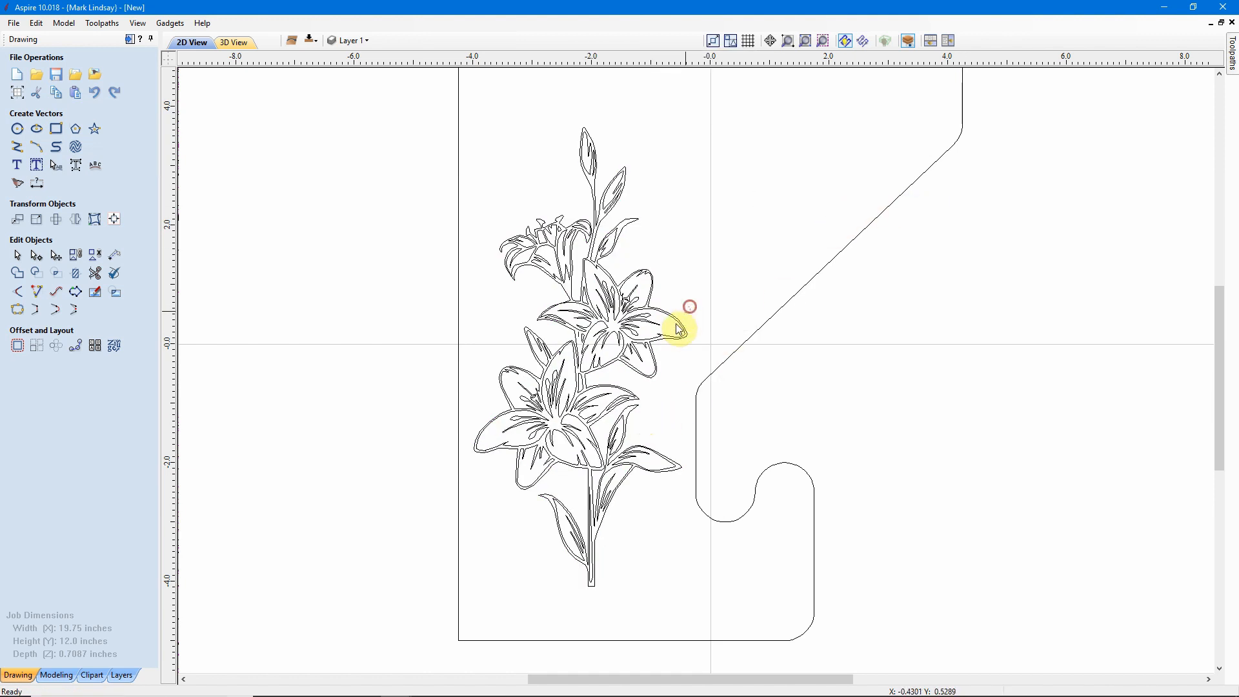
{"action": "left_click", "coordinate": [674, 324]}
{"action": "left_click", "coordinate": [690, 279]}
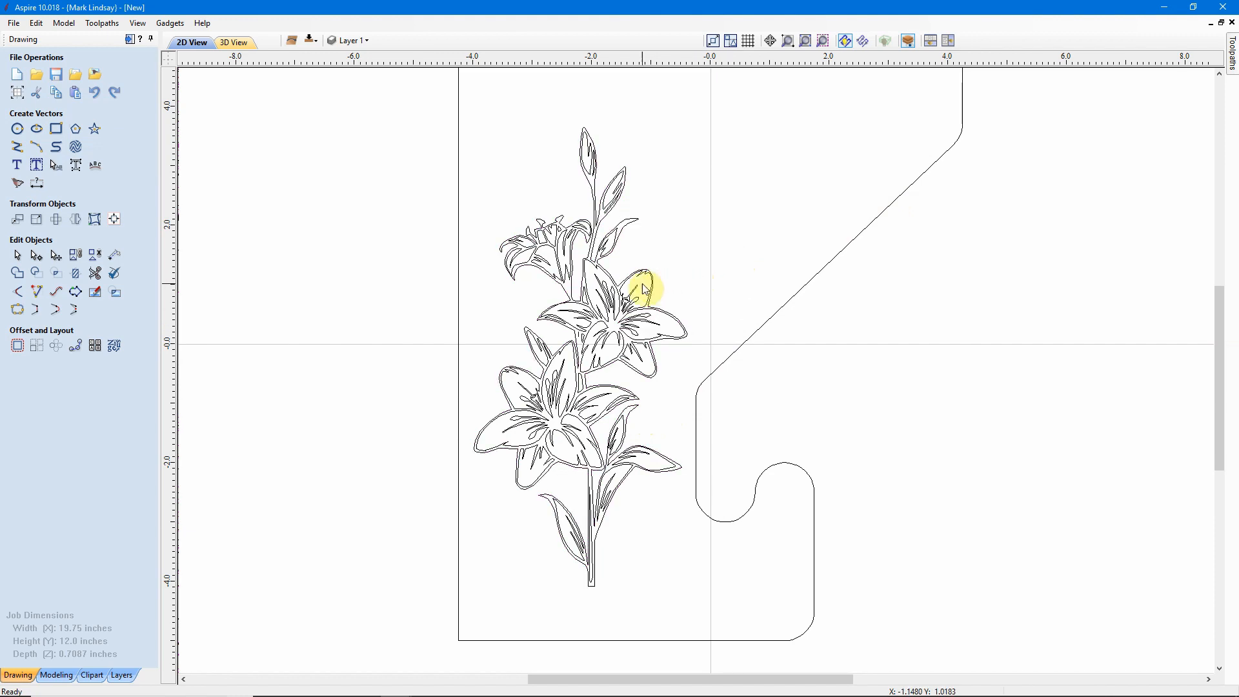
- Delete the tiny stray loop inside the upper flower's tall petal
{"action": "scroll", "coordinate": [594, 298], "scroll_direction": "up", "scroll_amount": 2}
{"action": "scroll", "coordinate": [595, 298], "scroll_direction": "up", "scroll_amount": 5}
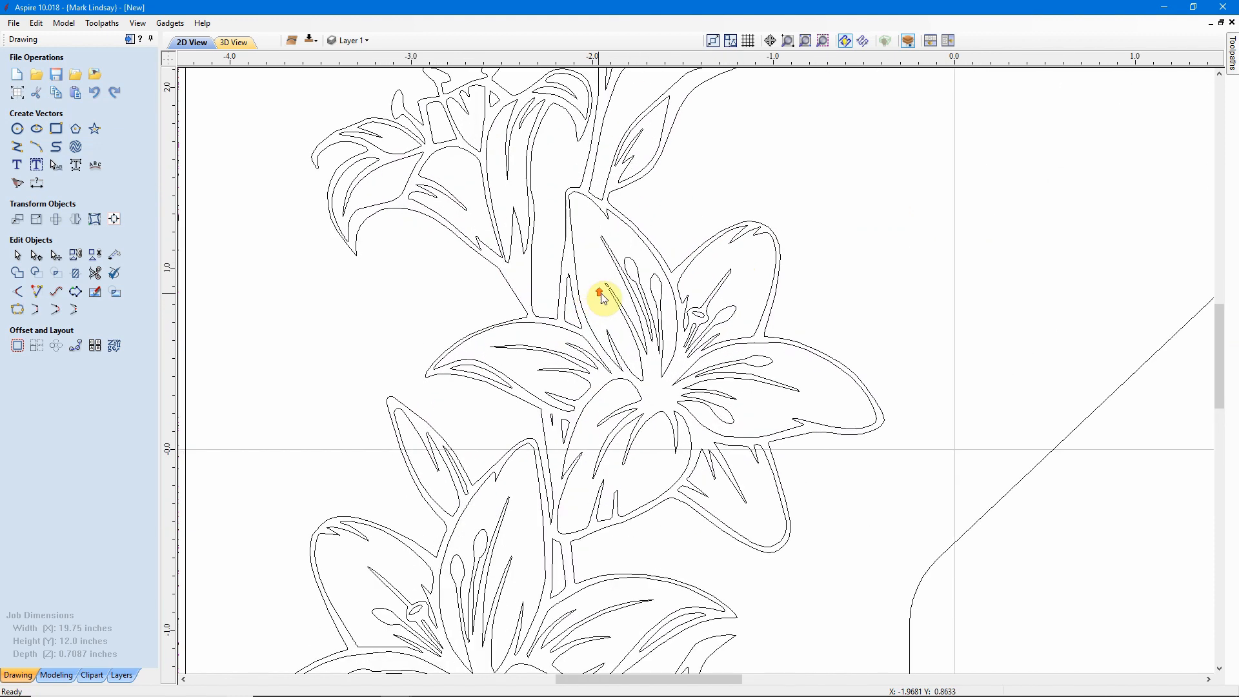
{"action": "left_click_drag", "start_coordinate": [613, 296], "coordinate": [618, 302]}
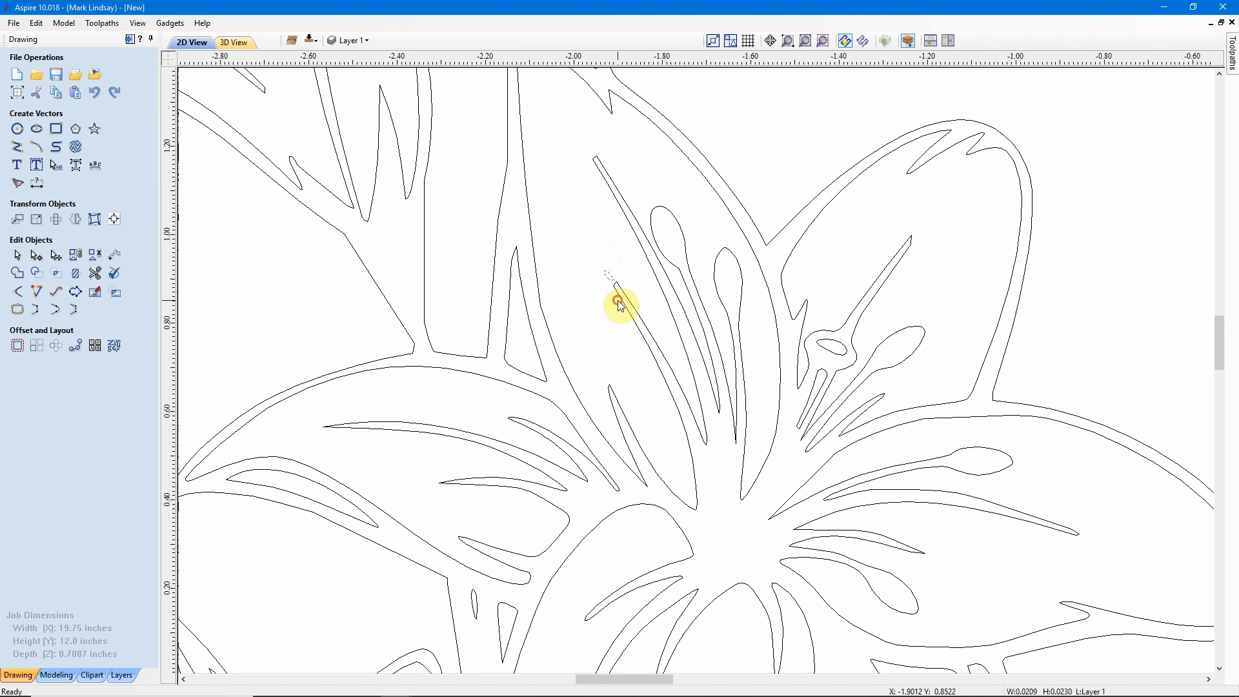
{"action": "key", "text": "Delete"}
- Examine the buds, flowers, leaves and stem from top to bottom for further stray vectors
{"action": "scroll", "coordinate": [620, 305], "scroll_direction": "down", "scroll_amount": 4}
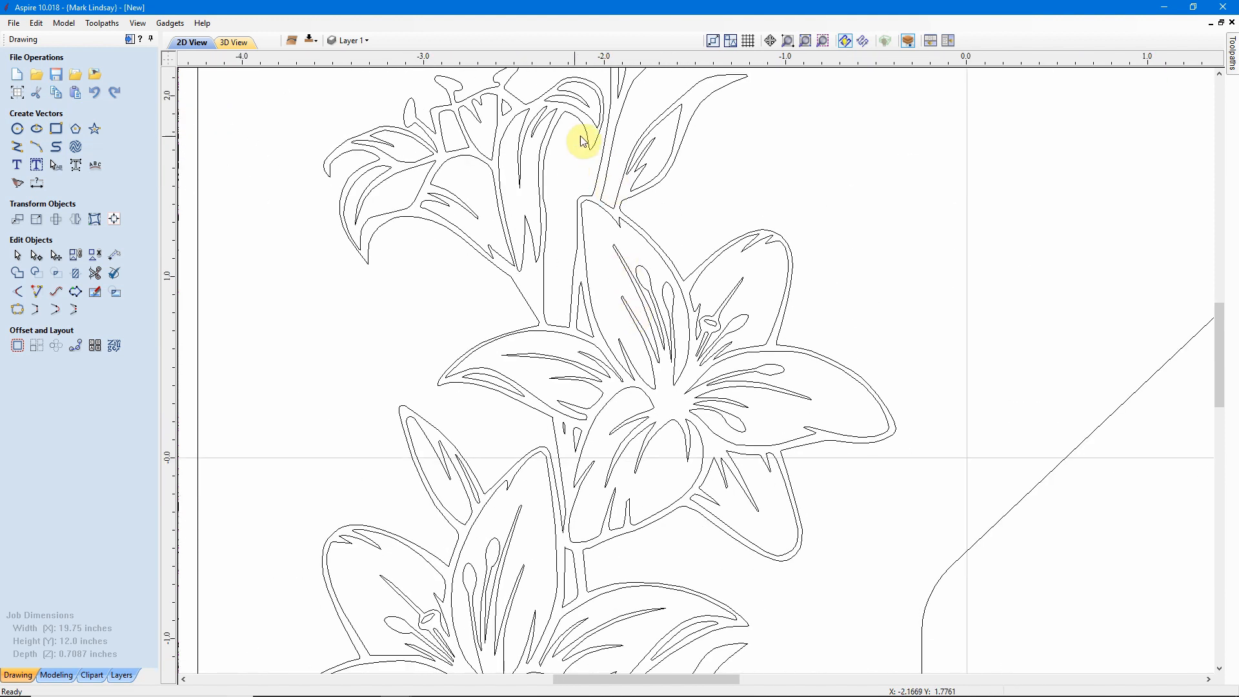
{"action": "middle_click_drag", "start_coordinate": [584, 138], "coordinate": [535, 501]}
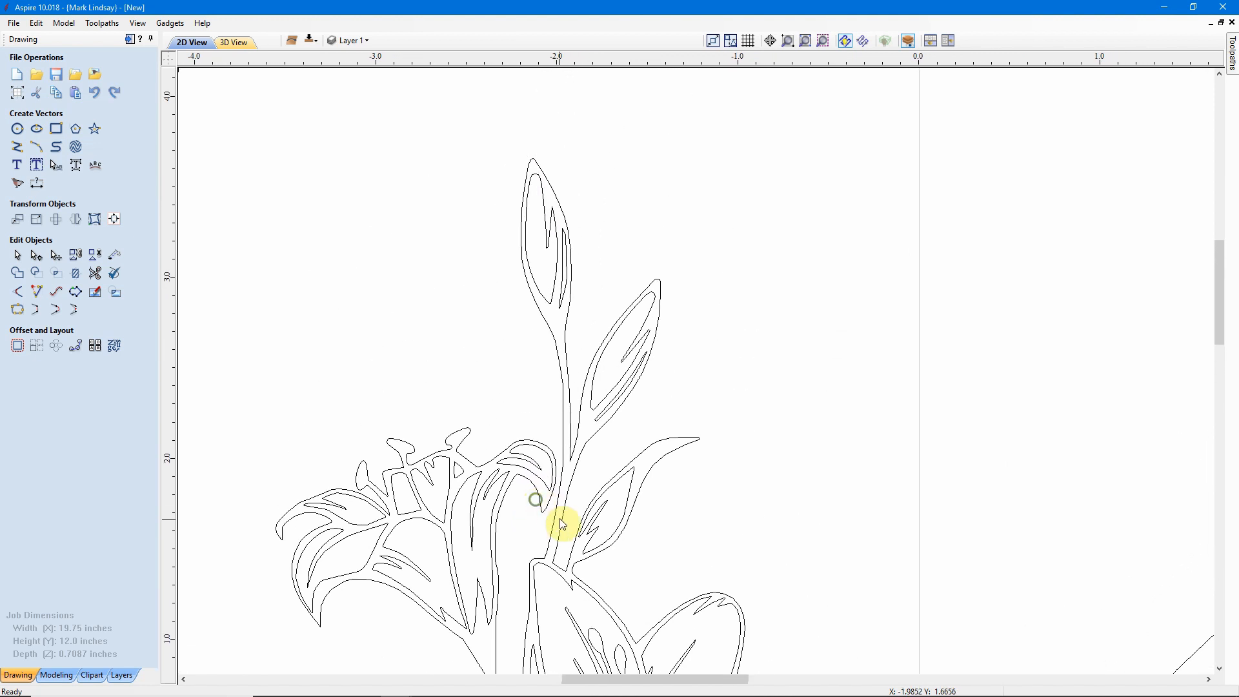
{"action": "middle_click_drag", "start_coordinate": [562, 584], "coordinate": [566, 233]}
{"action": "middle_click_drag", "start_coordinate": [578, 531], "coordinate": [597, 276]}
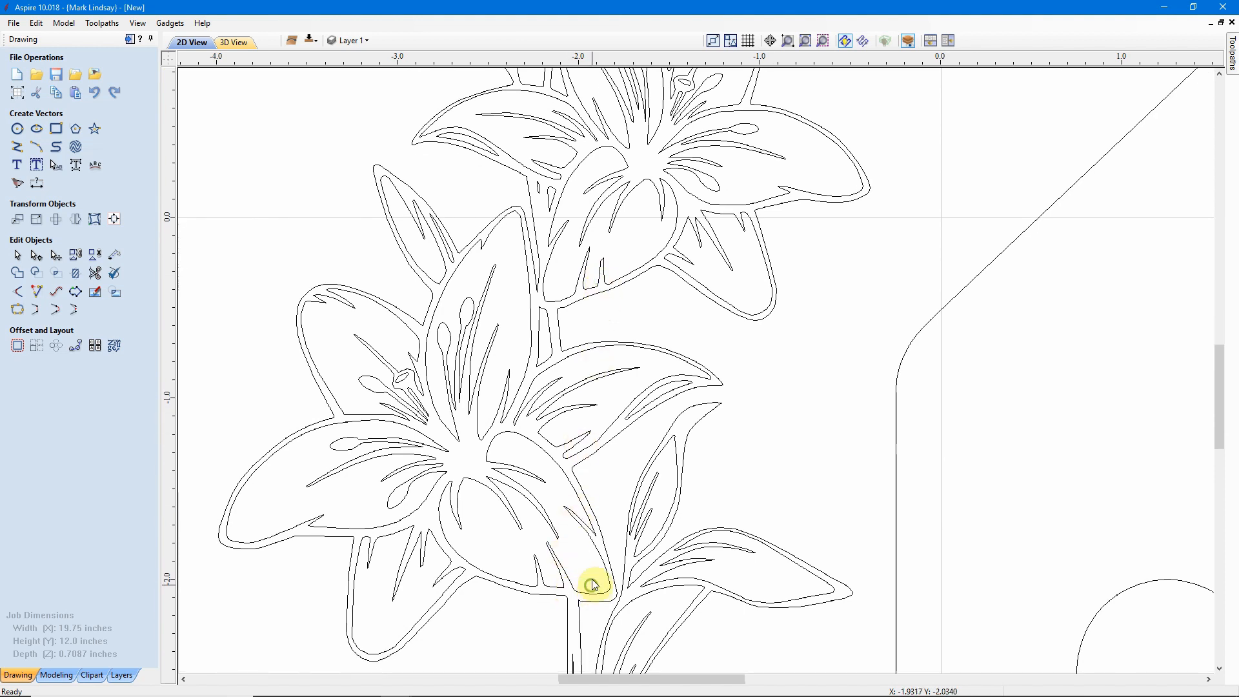
{"action": "middle_click_drag", "start_coordinate": [591, 581], "coordinate": [592, 534]}
{"action": "scroll", "coordinate": [396, 445], "scroll_direction": "up", "scroll_amount": 3}
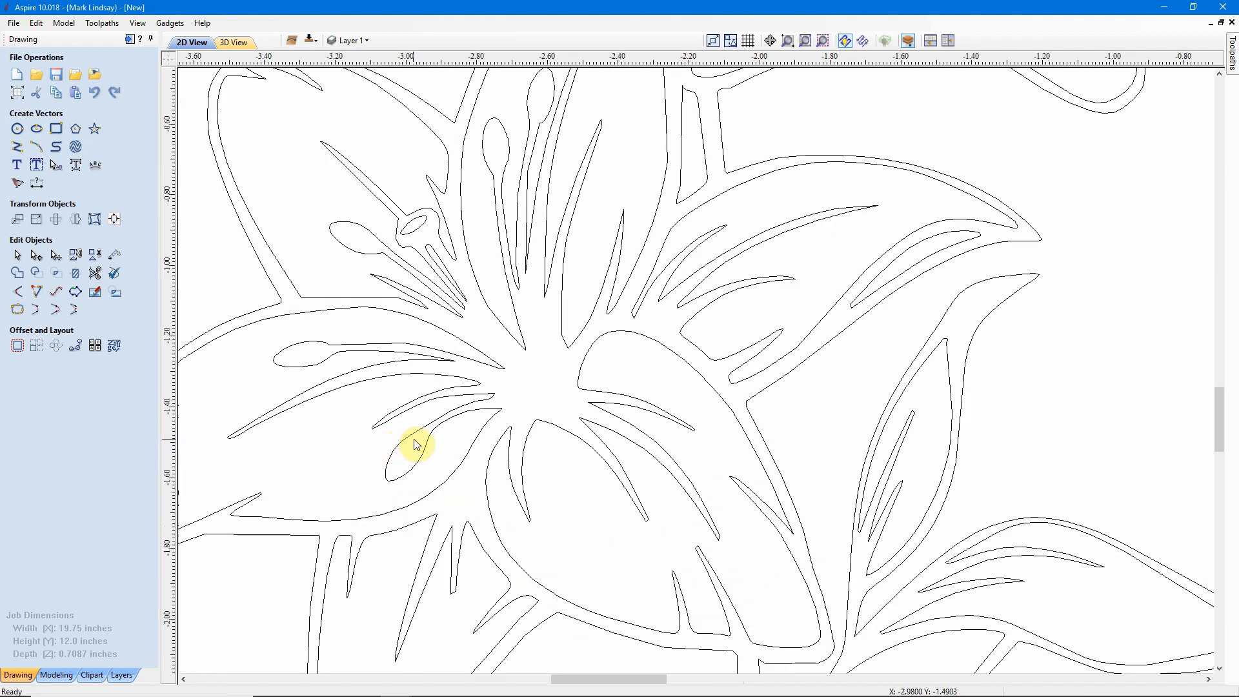
{"action": "scroll", "coordinate": [425, 436], "scroll_direction": "down", "scroll_amount": 3}
{"action": "middle_click_drag", "start_coordinate": [578, 559], "coordinate": [571, 278]}
{"action": "scroll", "coordinate": [631, 580], "scroll_direction": "down", "scroll_amount": 5}
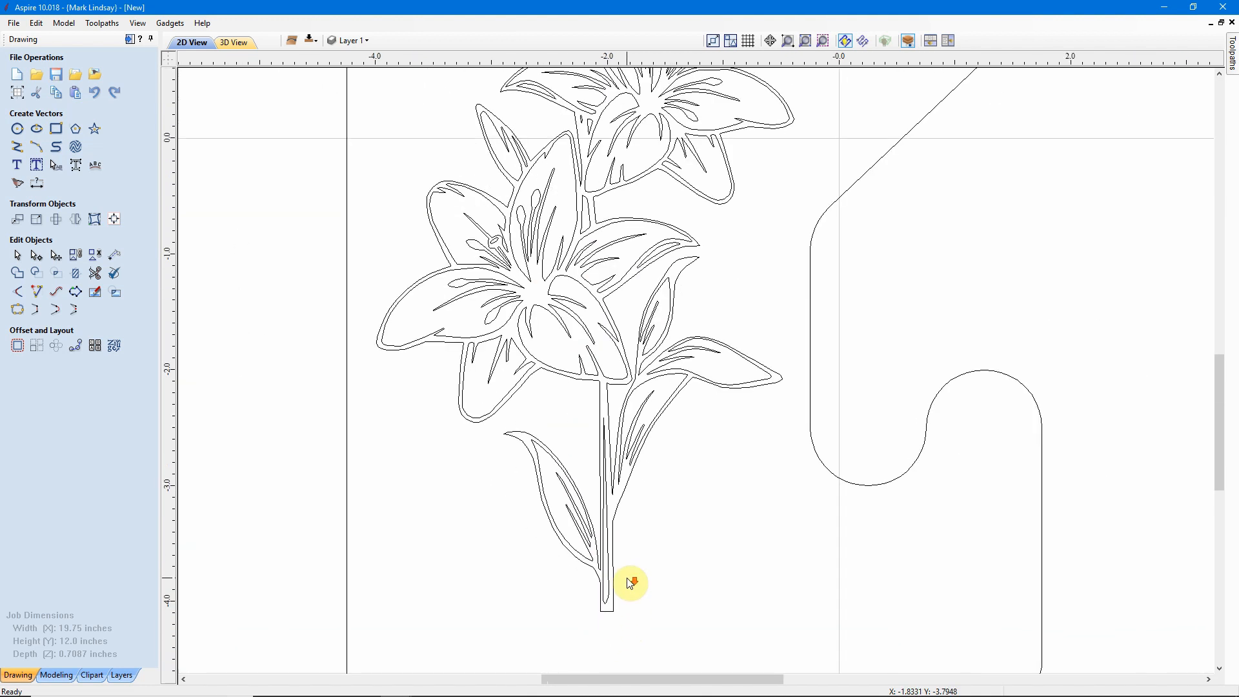
{"action": "scroll", "coordinate": [634, 571], "scroll_direction": "down", "scroll_amount": 1}
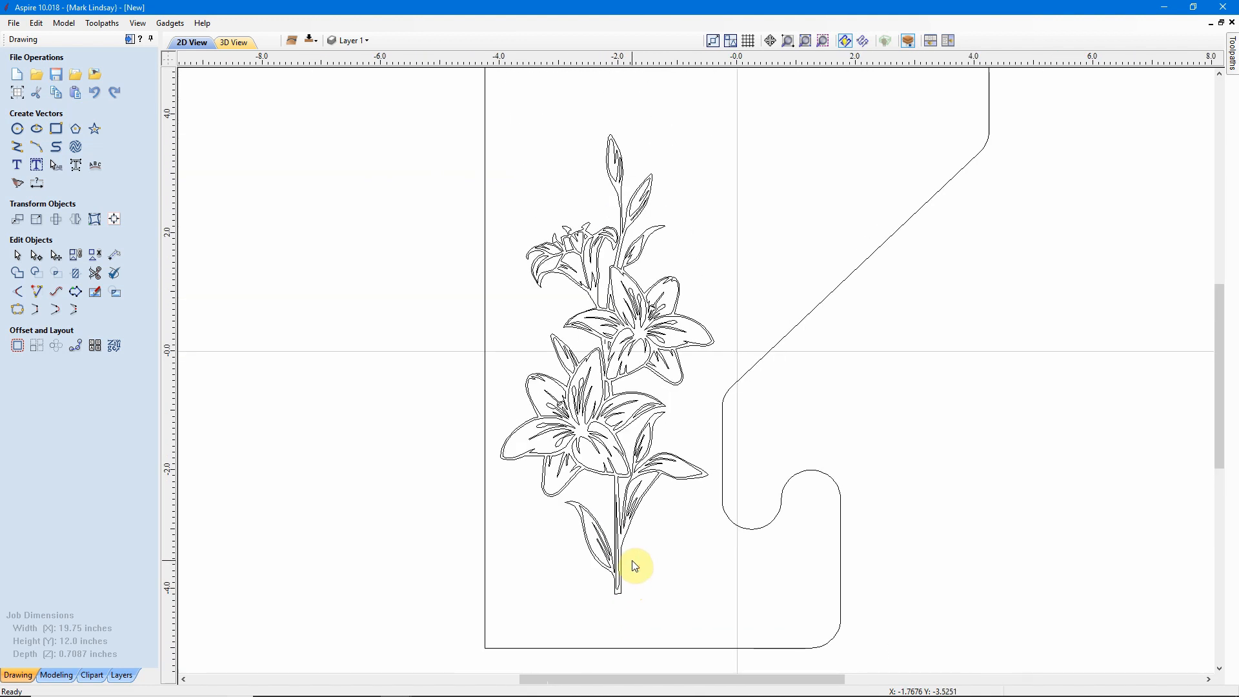
{"action": "scroll", "coordinate": [634, 567], "scroll_direction": "down", "scroll_amount": 1}
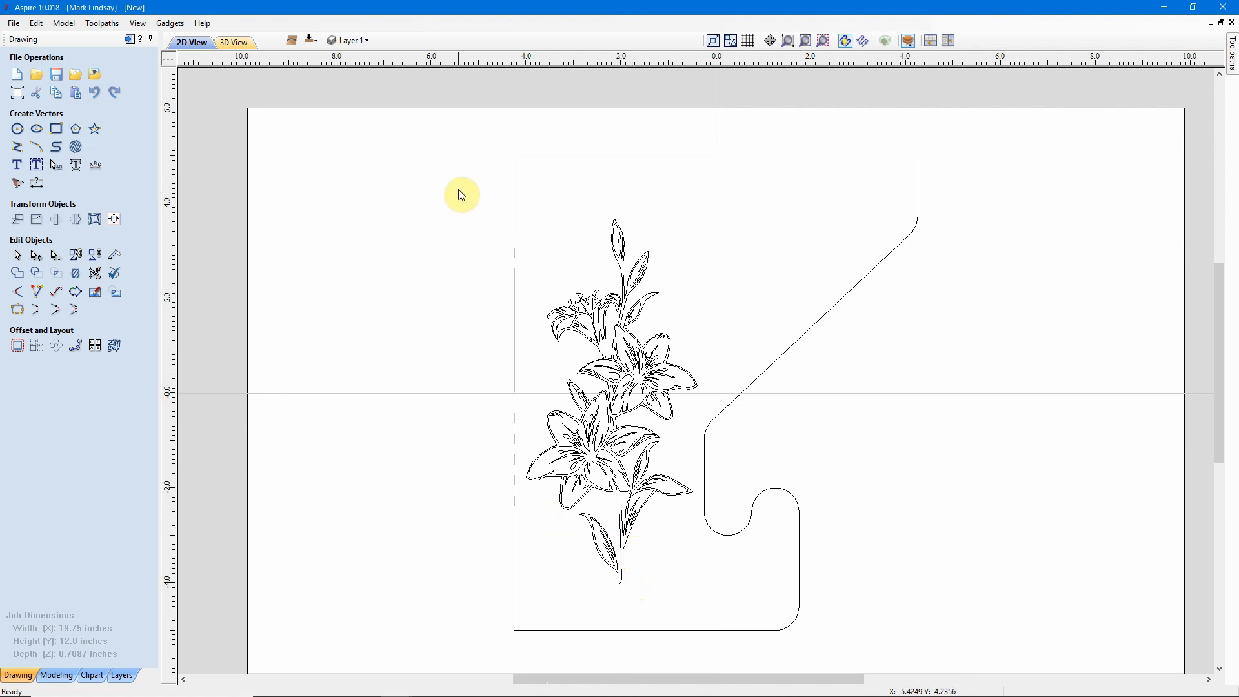
- Group all of the flower vectors into one object, leaving the bracket outline out, and clear the selection
{"action": "left_click_drag", "start_coordinate": [460, 189], "coordinate": [705, 606]}
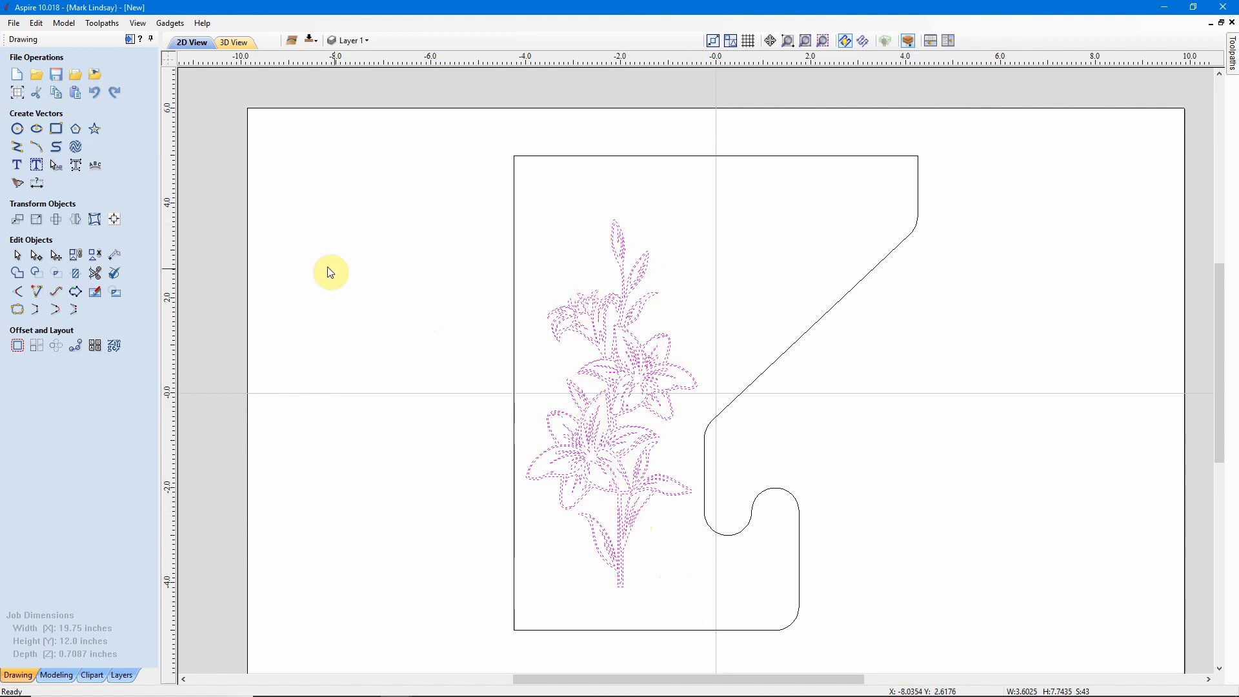
{"action": "left_click", "coordinate": [76, 254]}
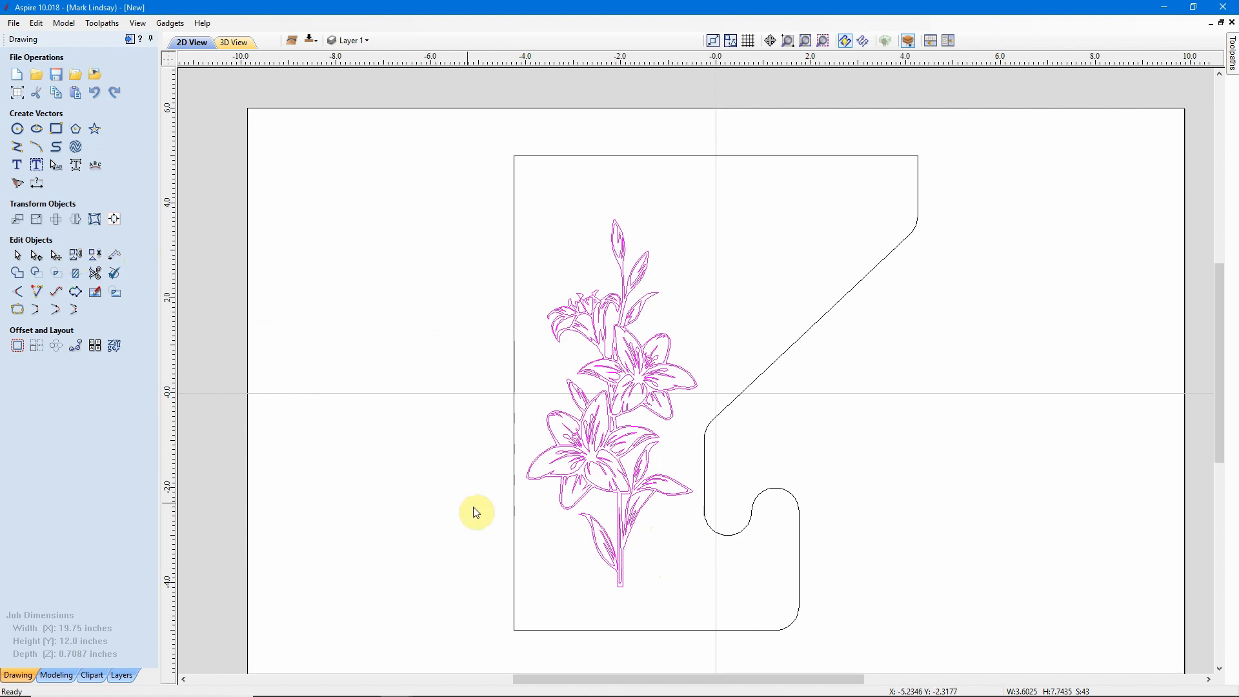
{"action": "left_click", "coordinate": [566, 570]}
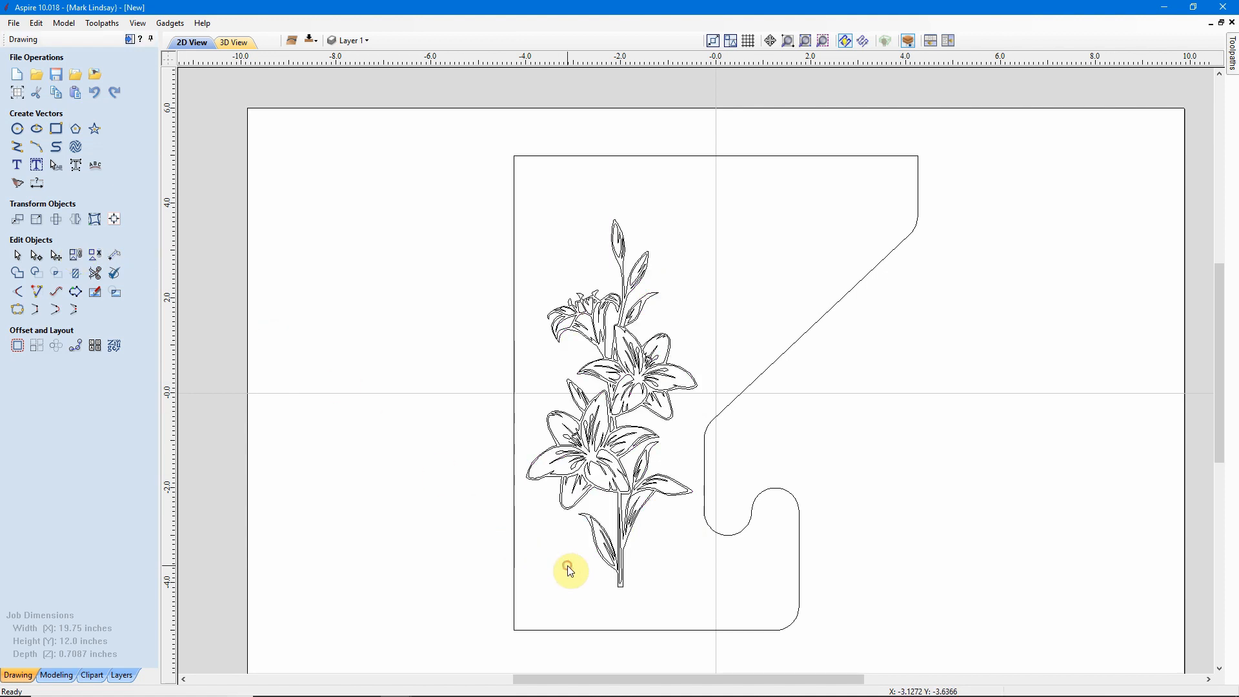
- Move the flower group slightly up and left on the bracket and enlarge it proportionally to about 3.85 by 8.27 inches
{"action": "left_click", "coordinate": [623, 454]}
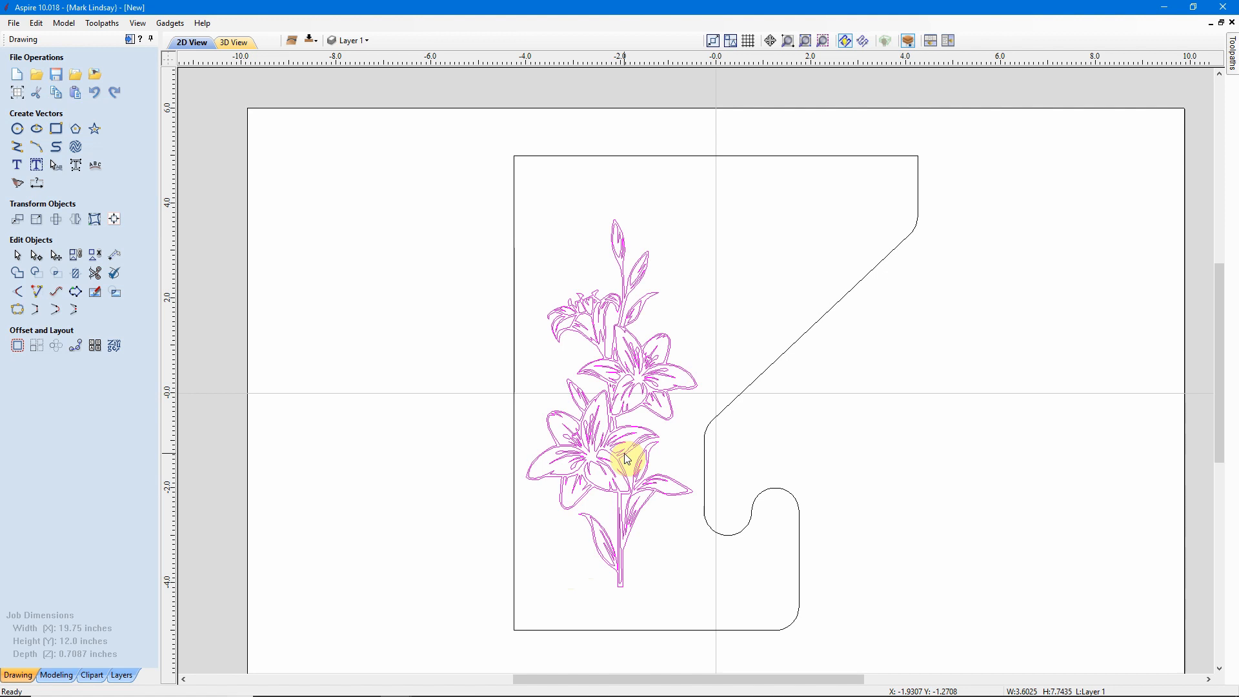
{"action": "left_click", "coordinate": [626, 459]}
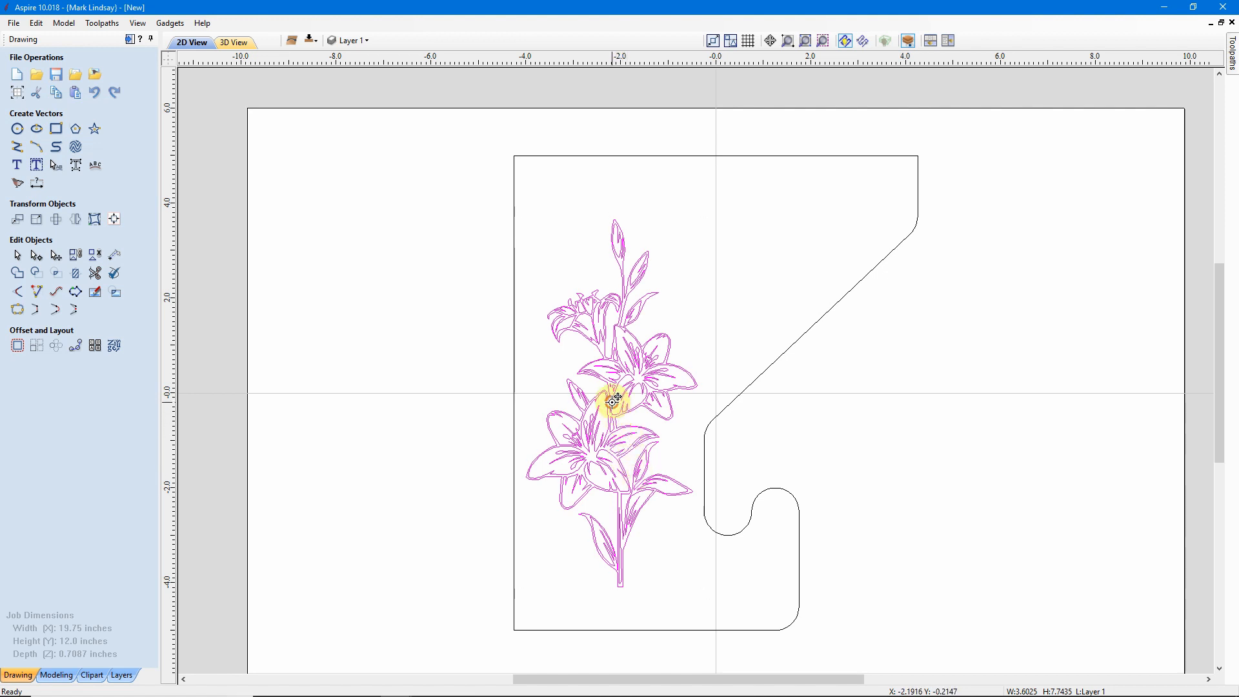
{"action": "left_click_drag", "start_coordinate": [612, 401], "coordinate": [609, 388]}
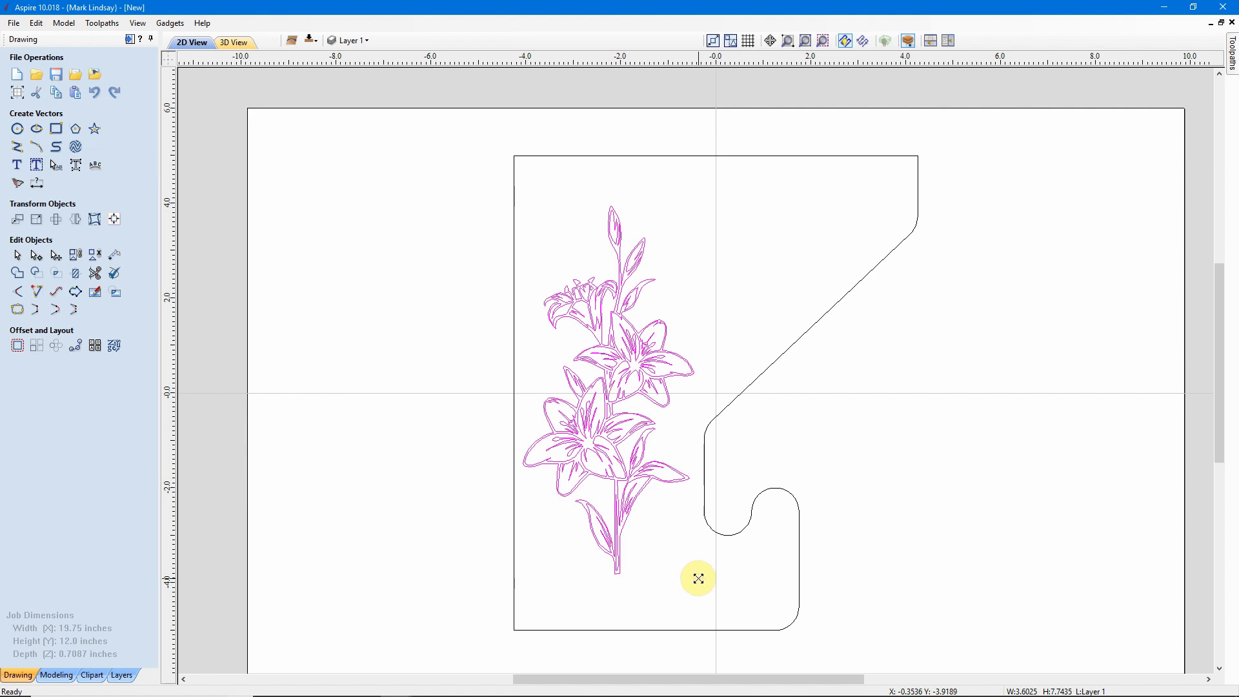
{"action": "left_click_drag", "start_coordinate": [698, 578], "coordinate": [699, 581]}
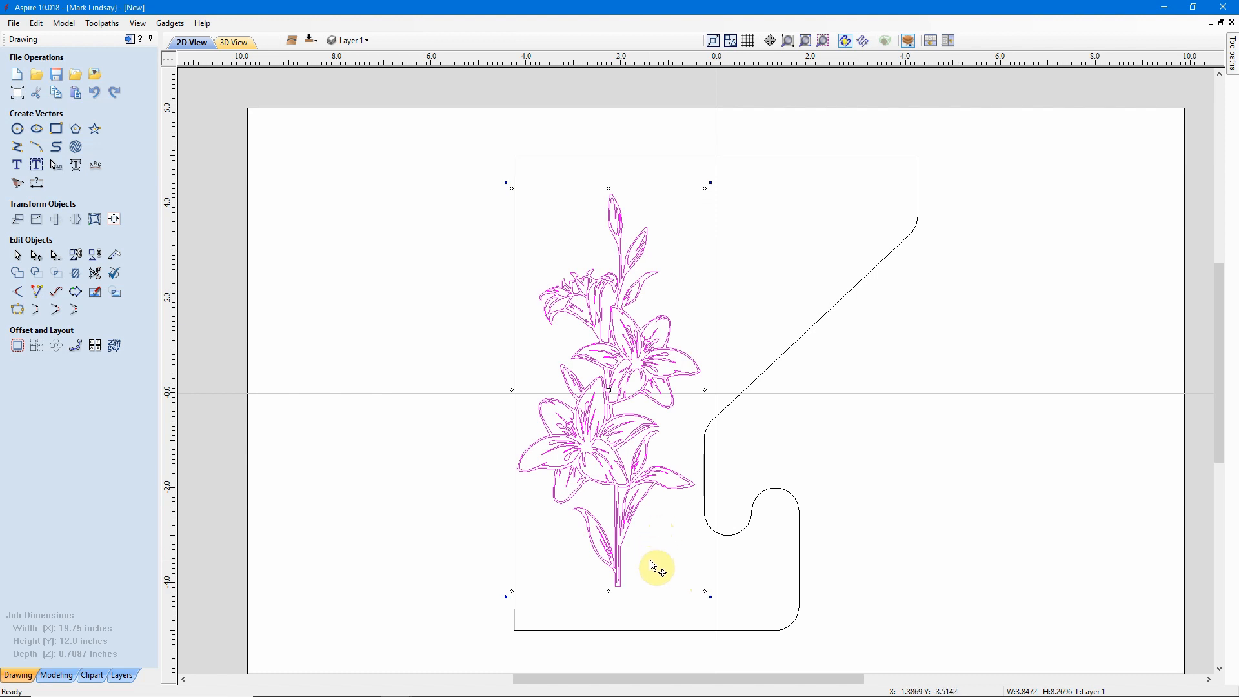
- Nudge the enlarged flower group one increment right and two increments down, and deselect it
{"action": "key", "text": "Right"}
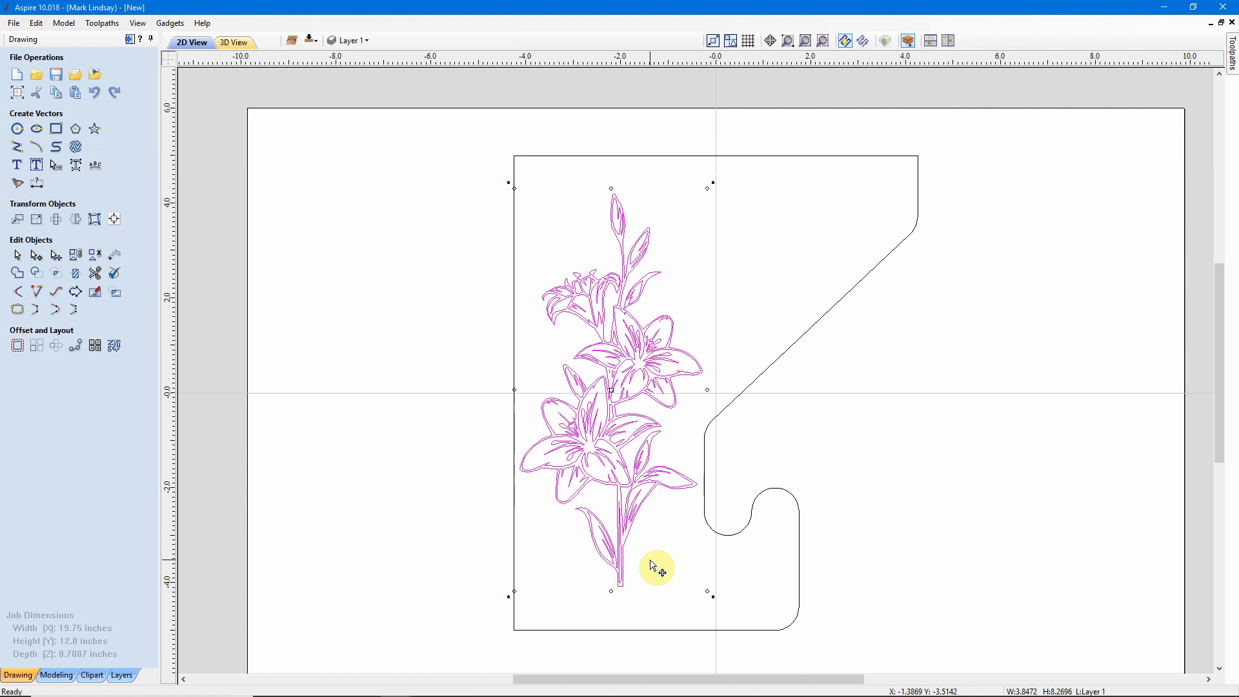
{"action": "key", "text": "Down"}
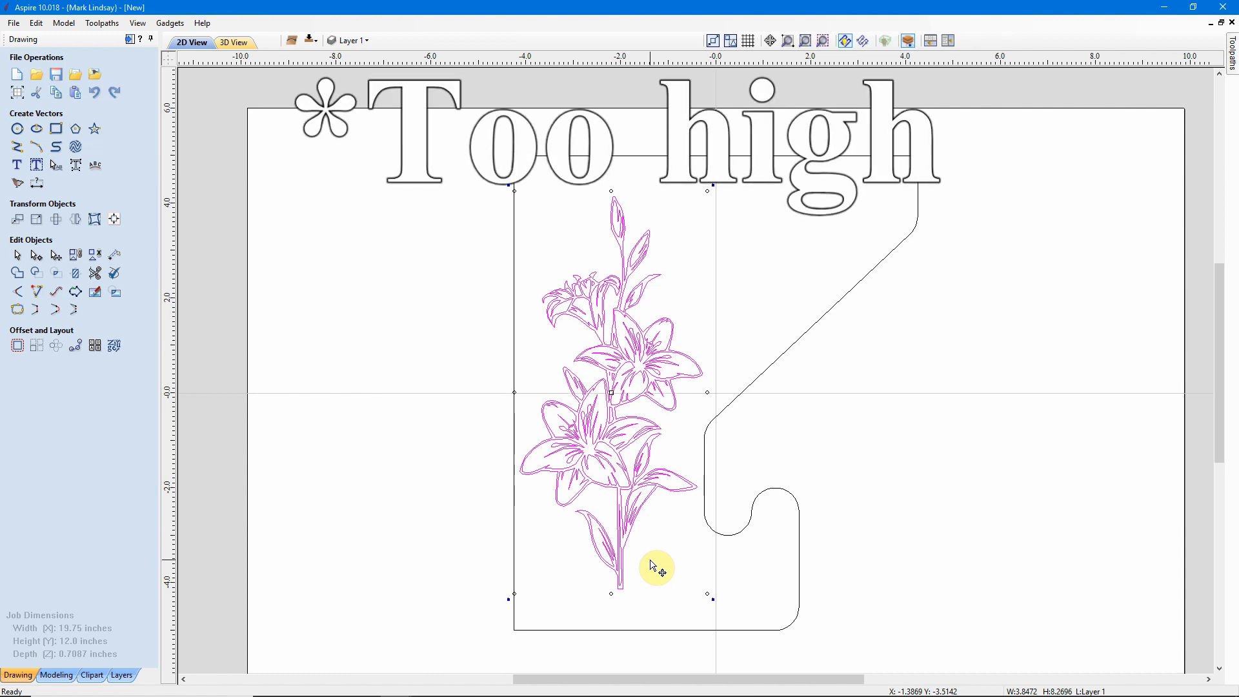
{"action": "key", "text": "Down"}
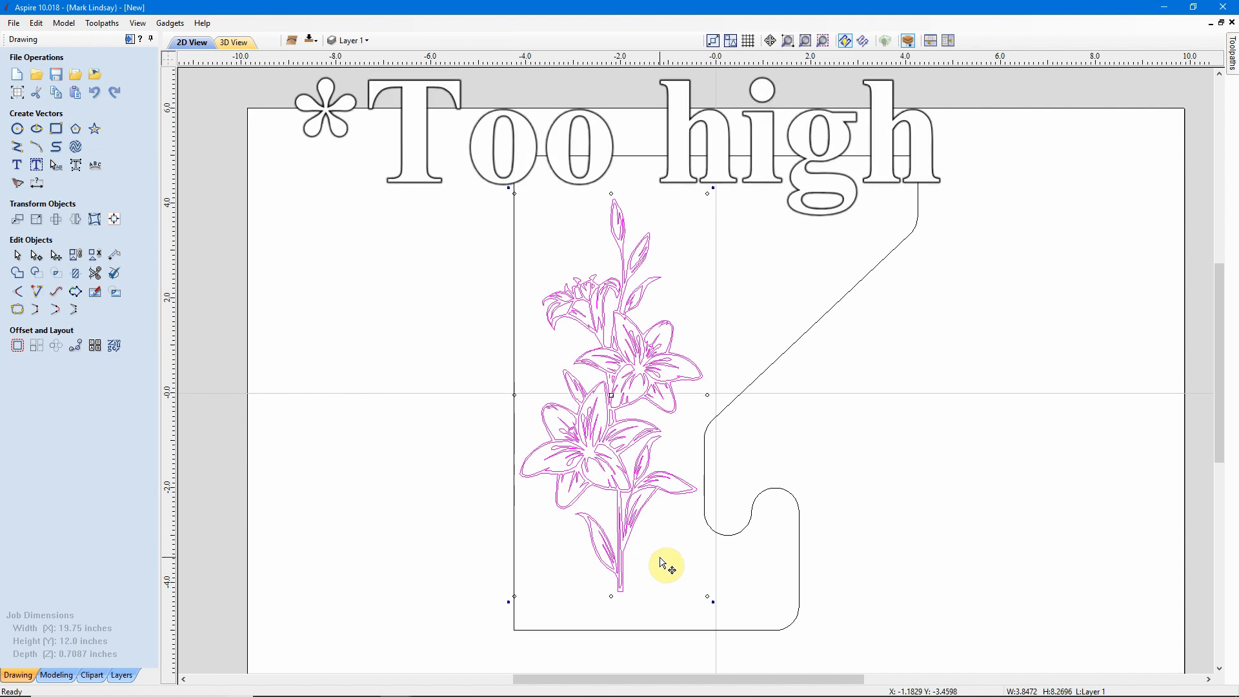
{"action": "key", "text": "Escape"}
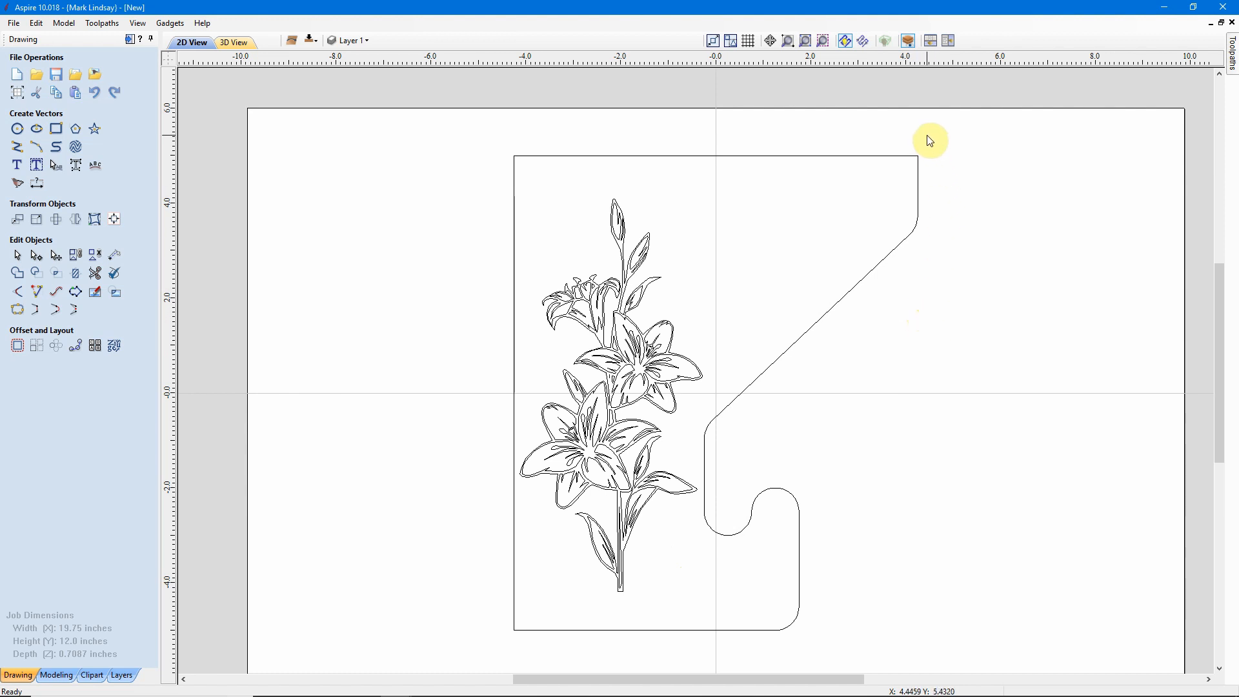
{"action": "left_click", "coordinate": [913, 208]}
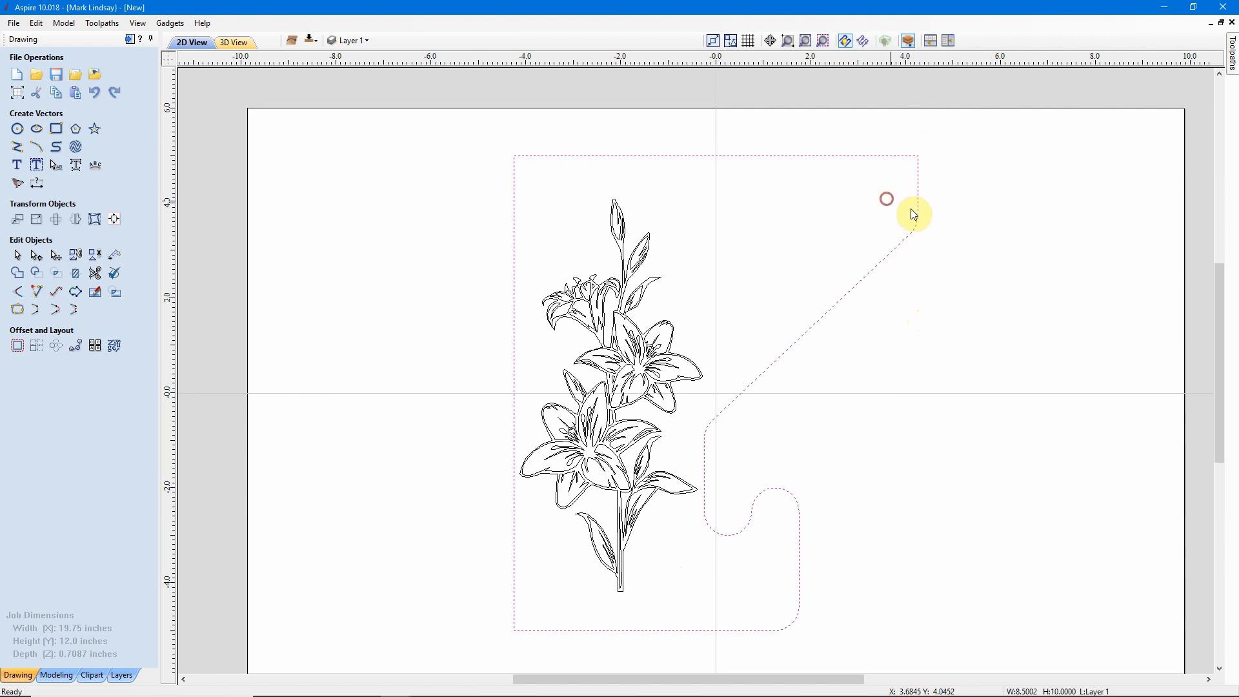
{"action": "left_click", "coordinate": [999, 352]}
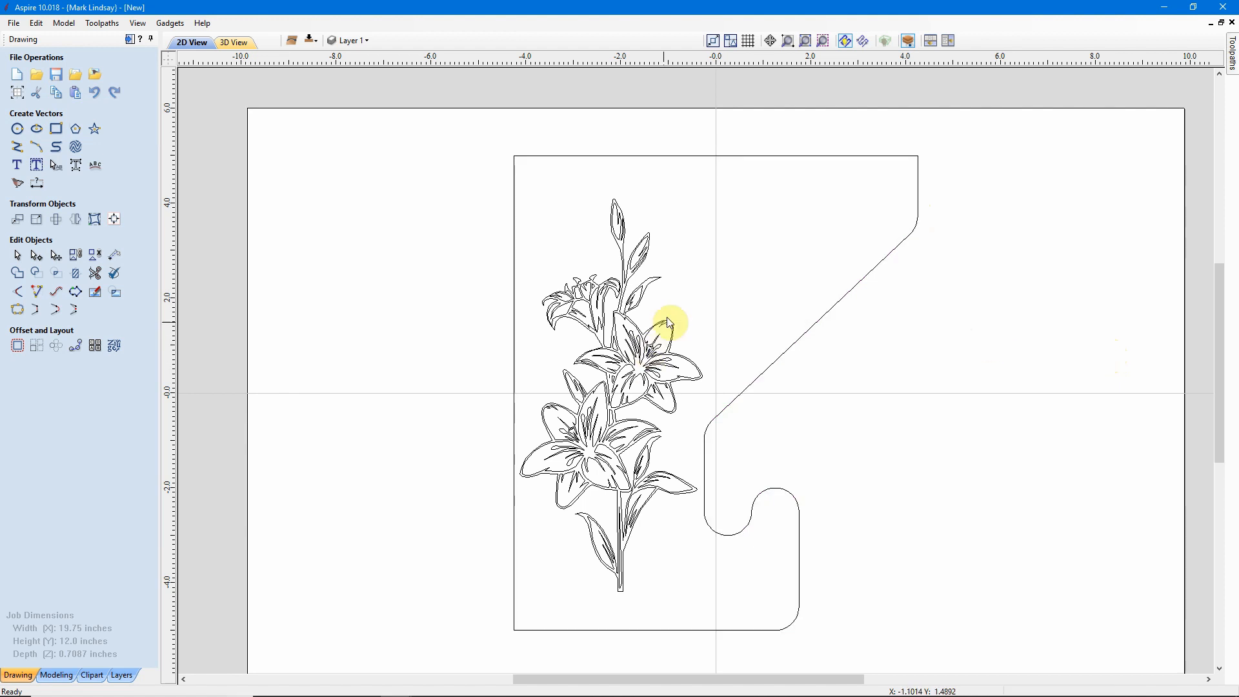
{"action": "left_click_drag", "start_coordinate": [661, 297], "coordinate": [655, 387]}
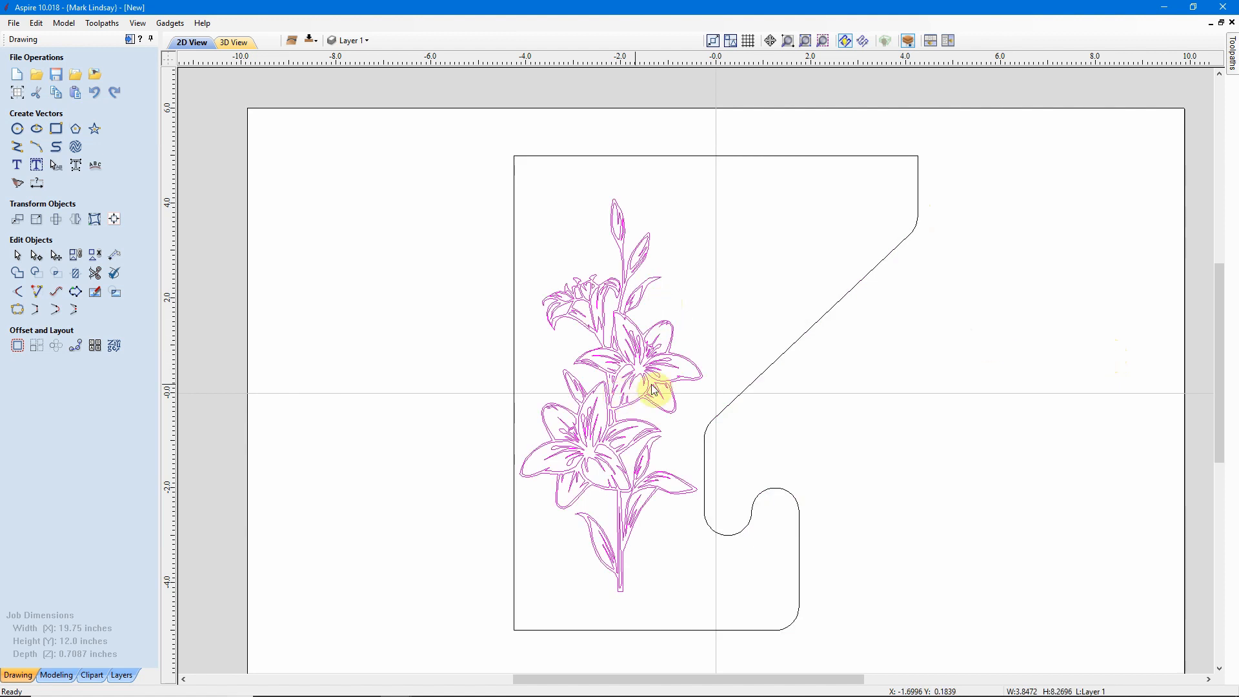
{"action": "left_click", "coordinate": [877, 426]}
- Select the bracket outline together with the flower group and move them about 4.8 inches left into the material's left half
{"action": "scroll", "coordinate": [654, 226], "scroll_direction": "down", "scroll_amount": 1}
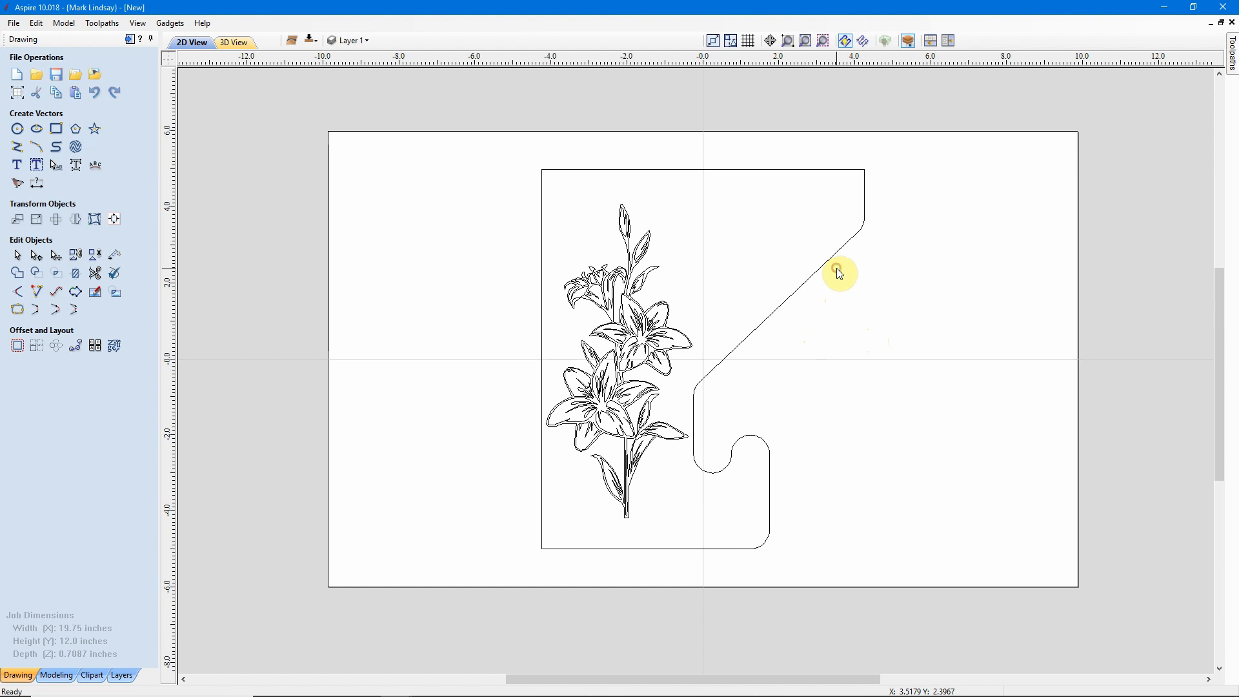
{"action": "left_click", "coordinate": [592, 403]}
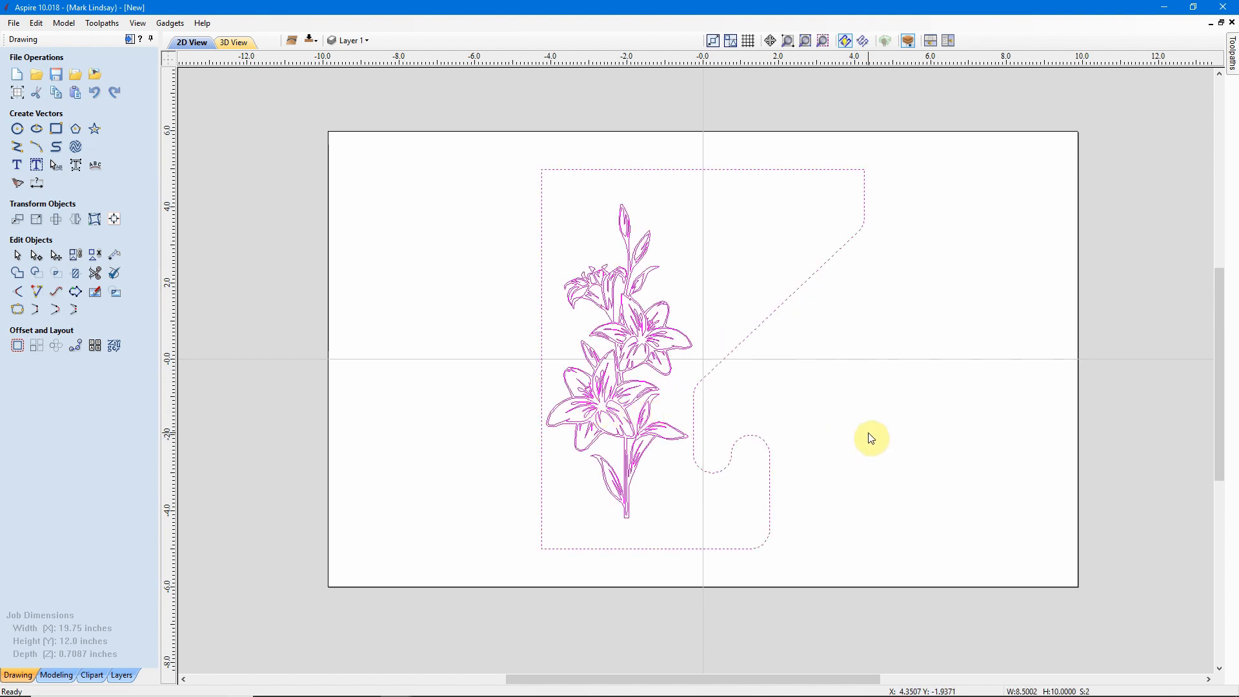
{"action": "left_click", "coordinate": [635, 332]}
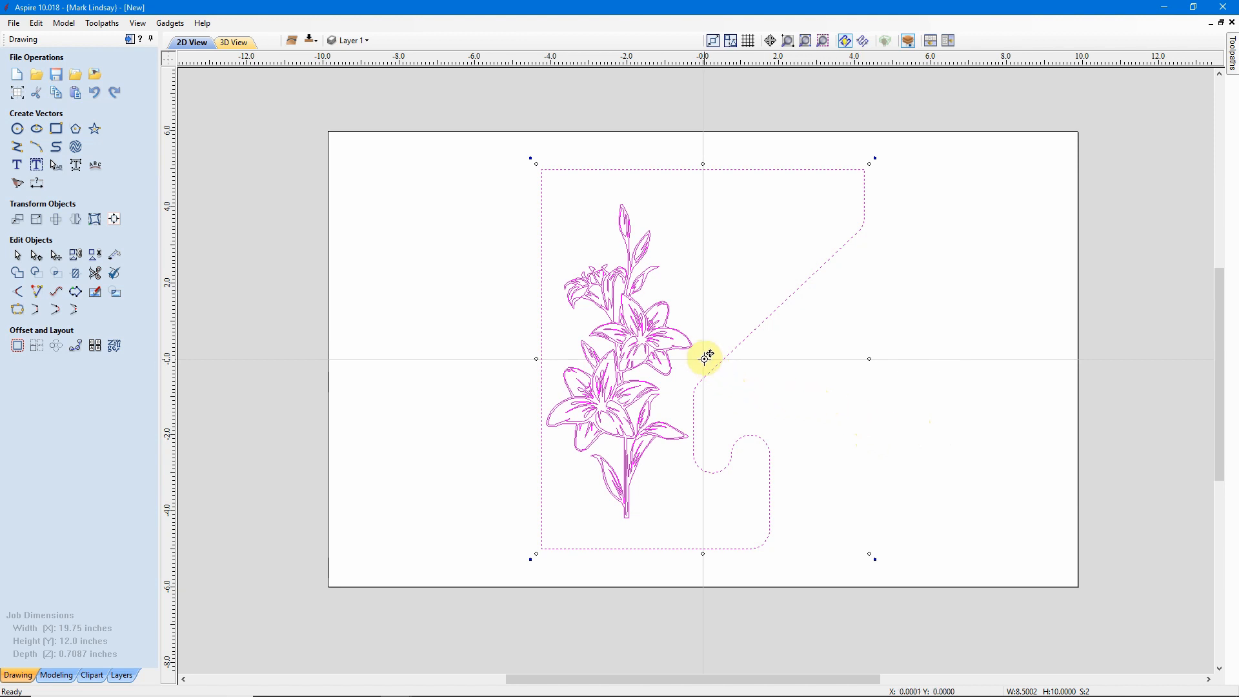
{"action": "left_click_drag", "start_coordinate": [705, 359], "coordinate": [521, 364]}
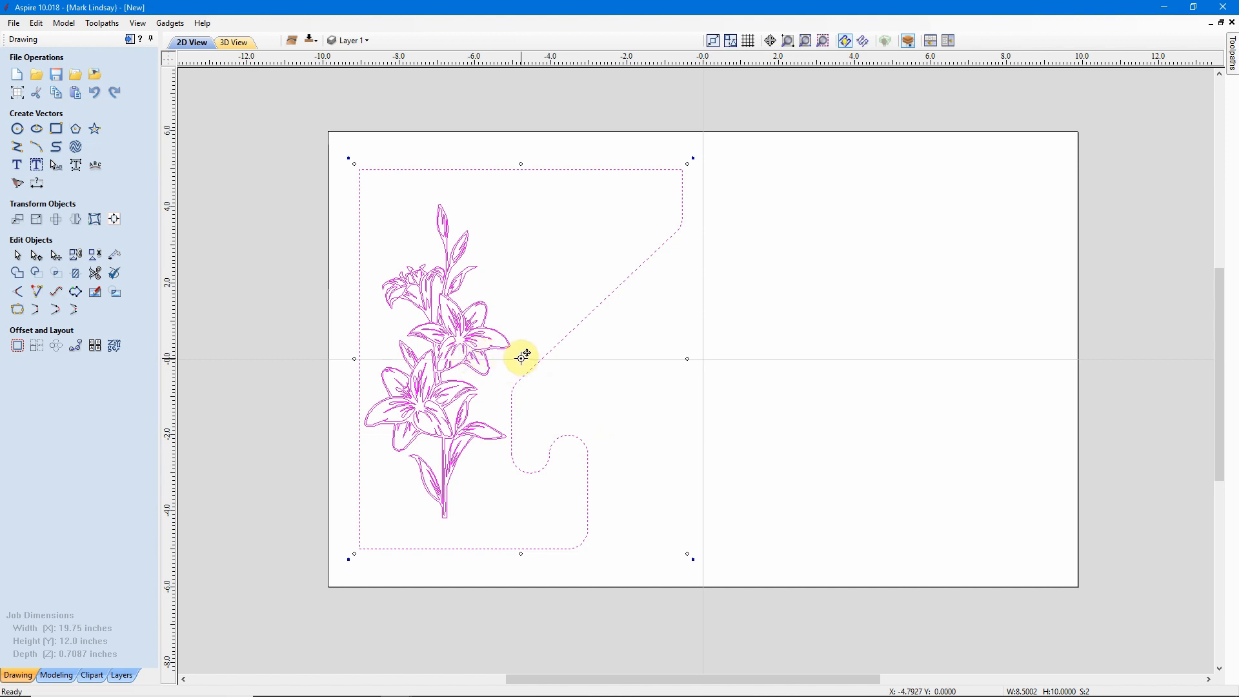
- Copy the bracket and flower about 9.75 inches to the right, level with the original, and clear the selection
{"action": "left_click_drag", "start_coordinate": [521, 358], "coordinate": [891, 362]}
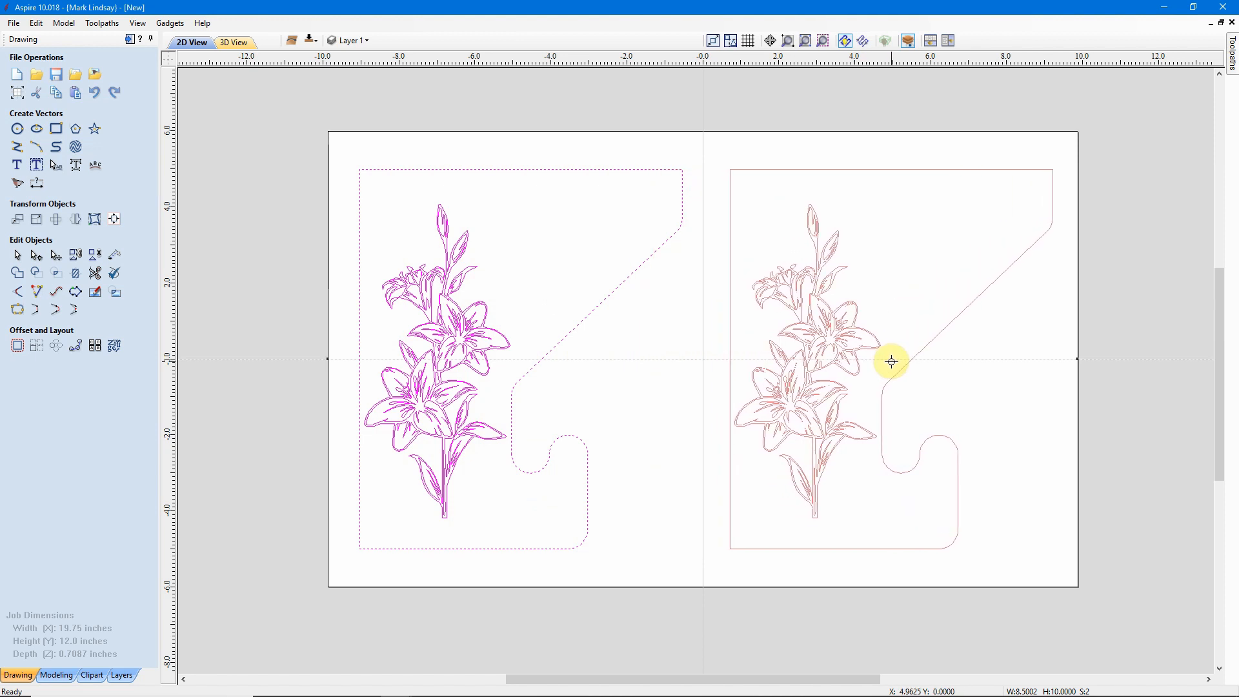
{"action": "left_click_drag", "start_coordinate": [891, 361], "coordinate": [890, 360]}
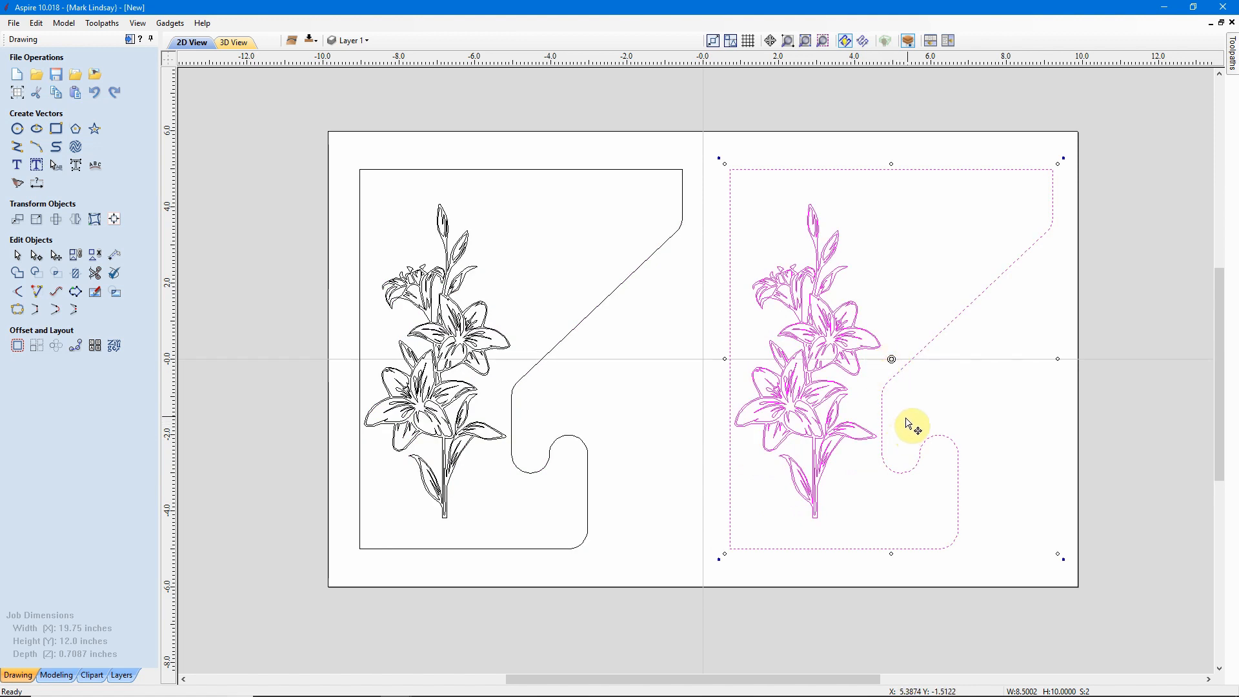
{"action": "left_click", "coordinate": [1004, 416]}
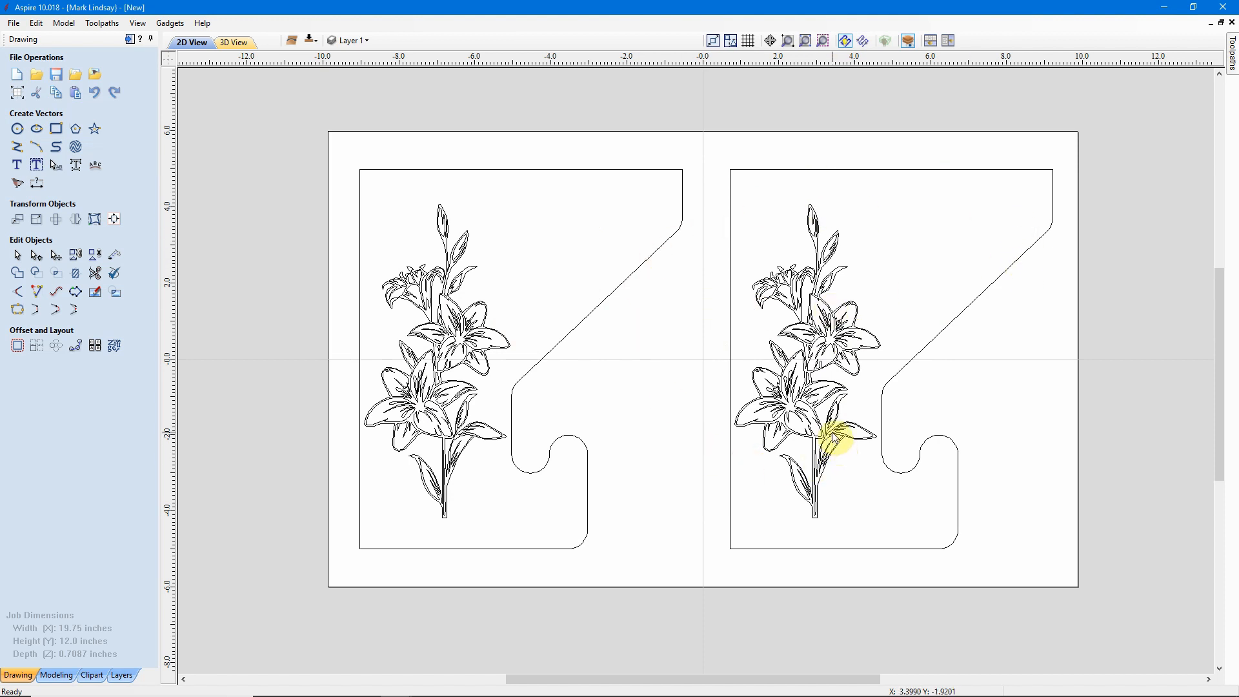
- Copy both flower groups to the other side of the material, check the bottom side, and return to the top side
{"action": "left_click", "coordinate": [825, 339]}
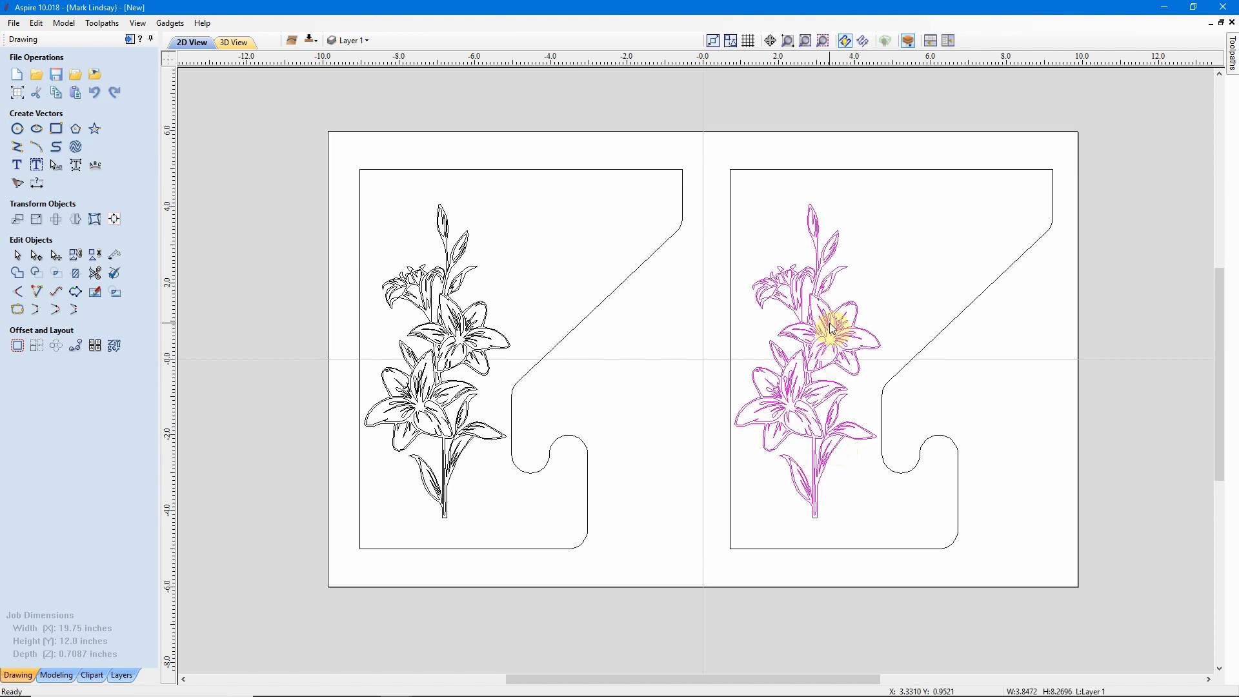
{"action": "left_click", "coordinate": [461, 333], "text": "shift"}
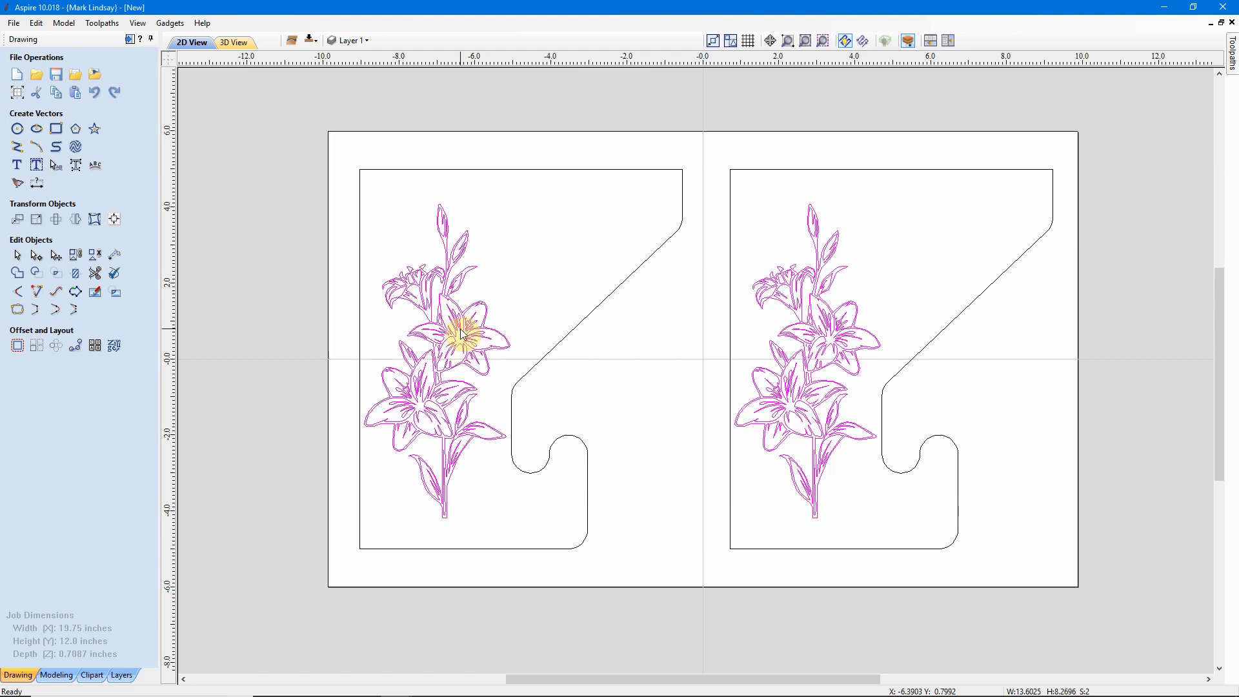
{"action": "right_click", "coordinate": [459, 331]}
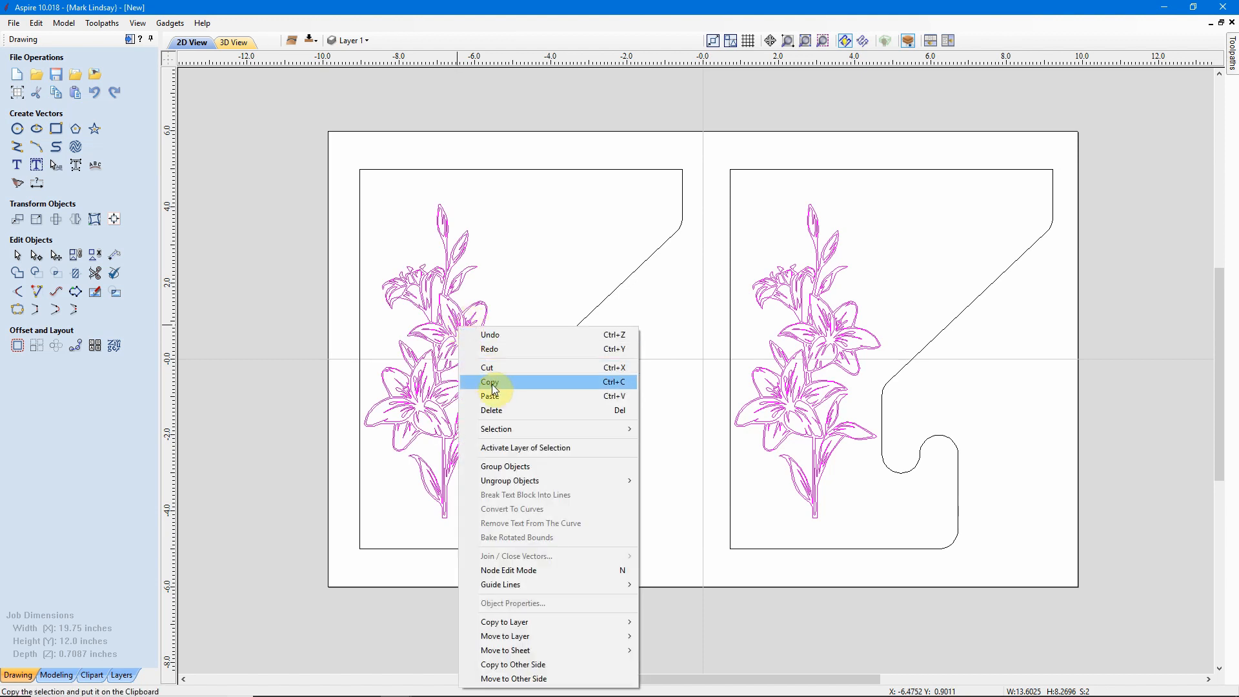
{"action": "left_click", "coordinate": [552, 666]}
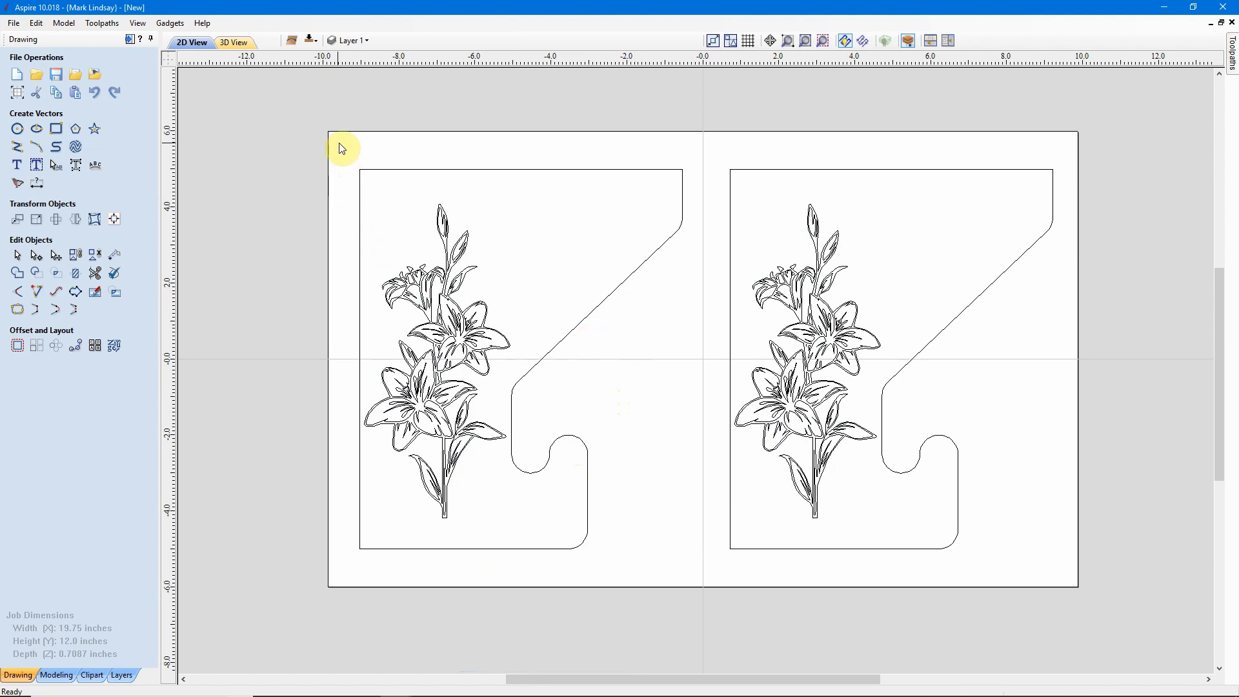
{"action": "left_click", "coordinate": [311, 43]}
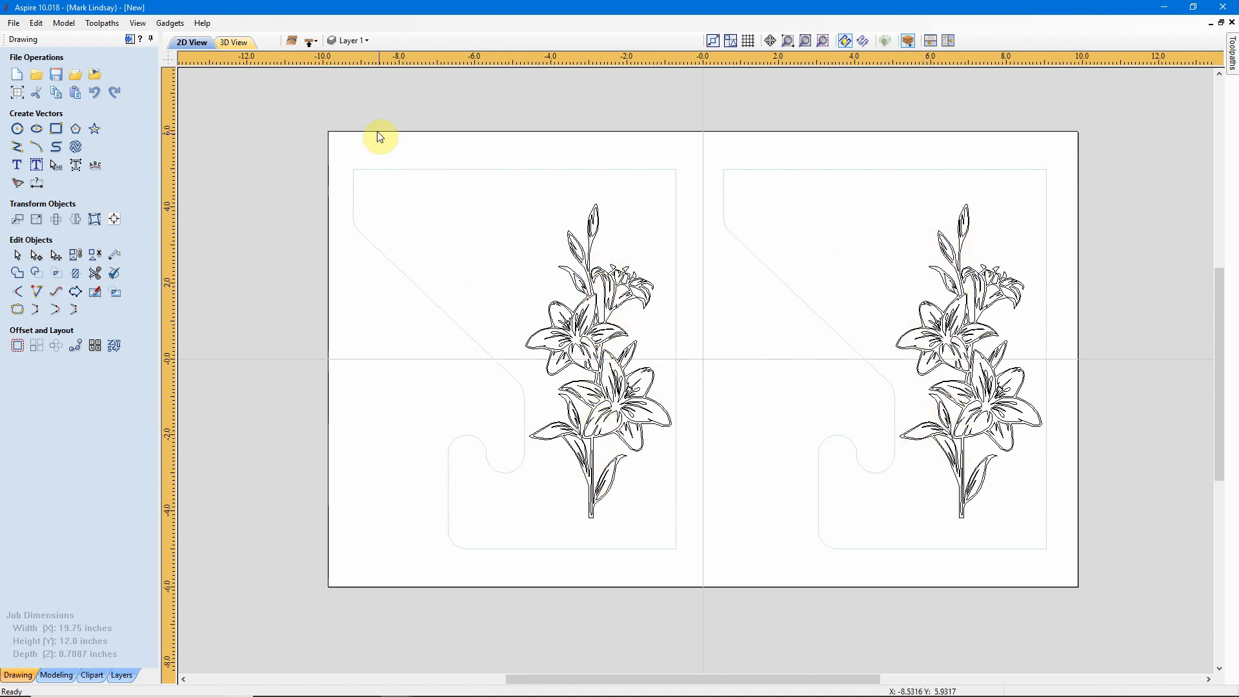
{"action": "left_click", "coordinate": [310, 41]}
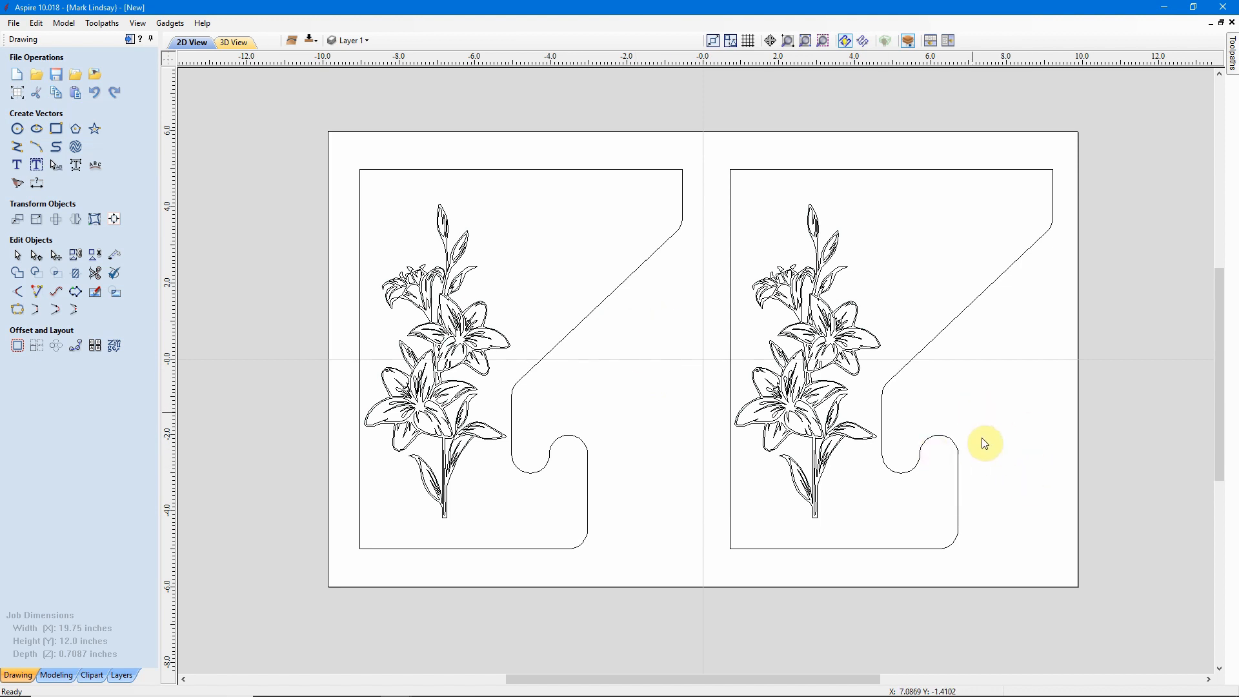
- Draw two 0.25-inch-diameter circles beside the brackets, at about X -1.56, Y 0.58 and about X 7.73, Y -3.47
{"action": "left_click", "coordinate": [17, 132]}
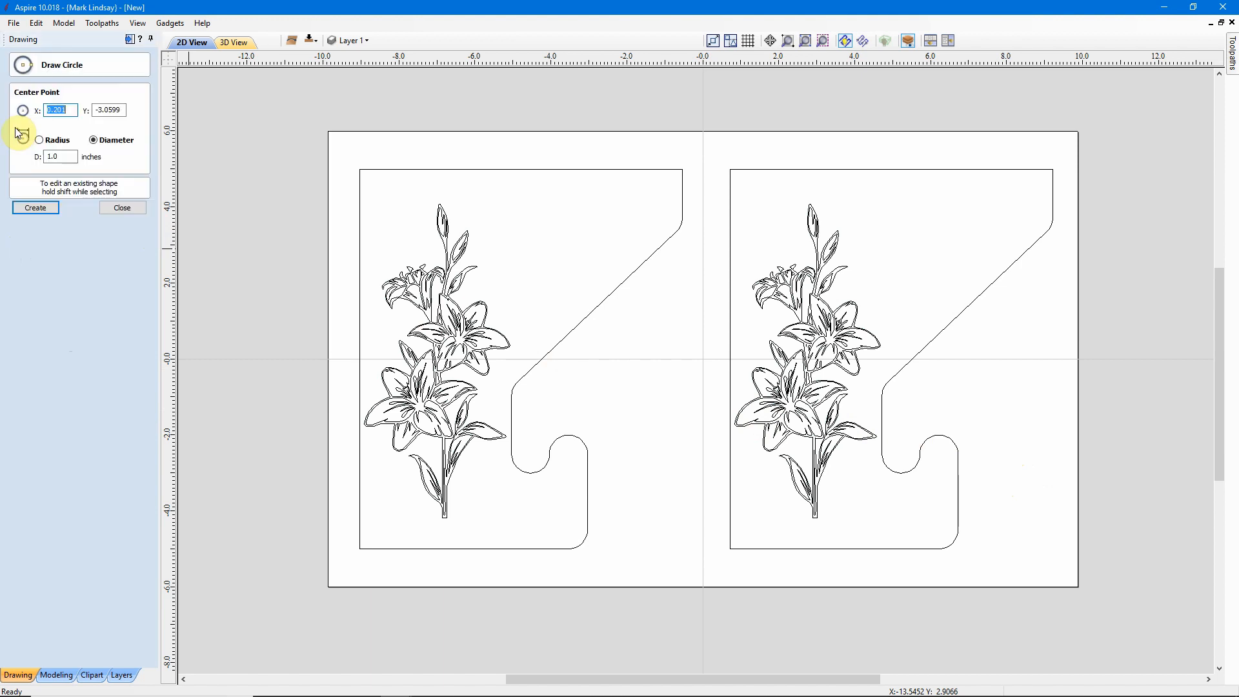
{"action": "left_click_drag", "start_coordinate": [66, 157], "coordinate": [19, 158]}
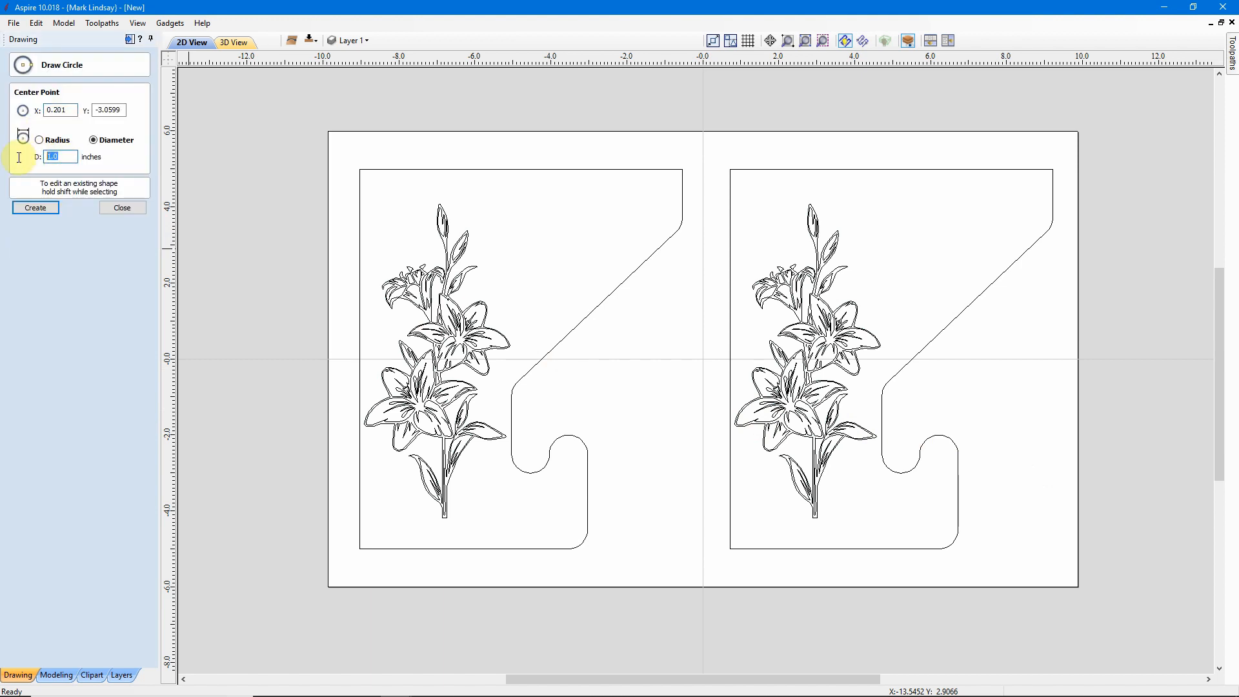
{"action": "type", "text": ".25"}
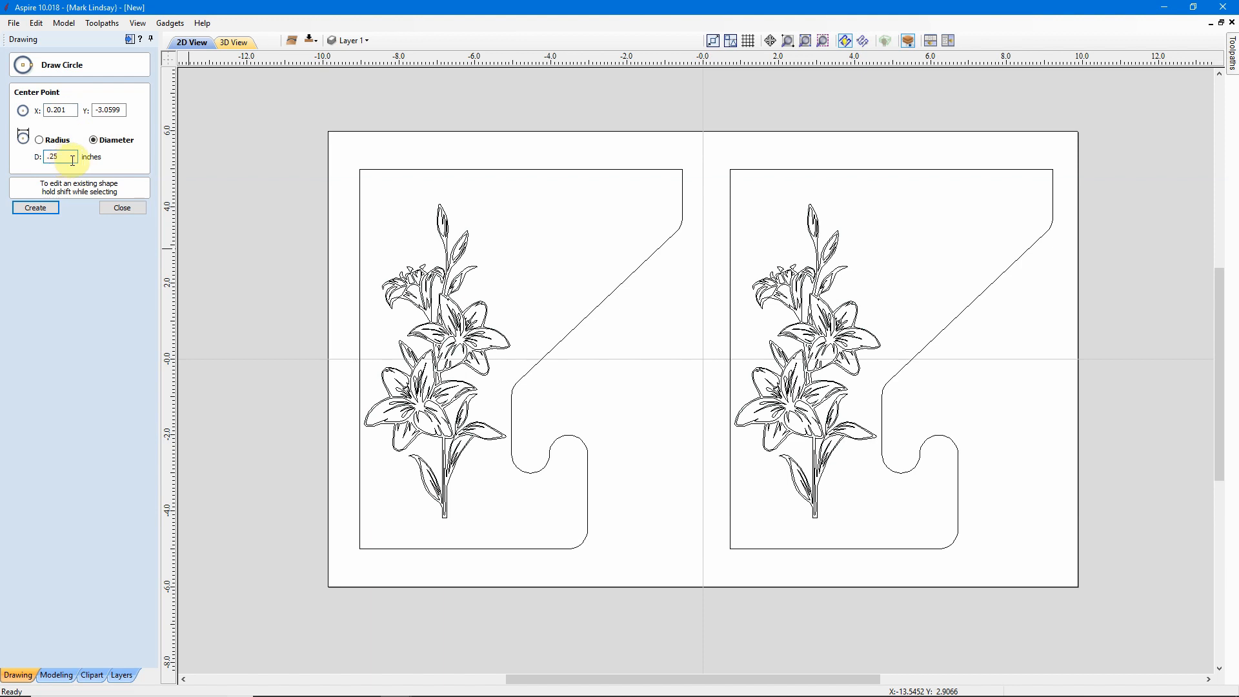
{"action": "left_click", "coordinate": [643, 336]}
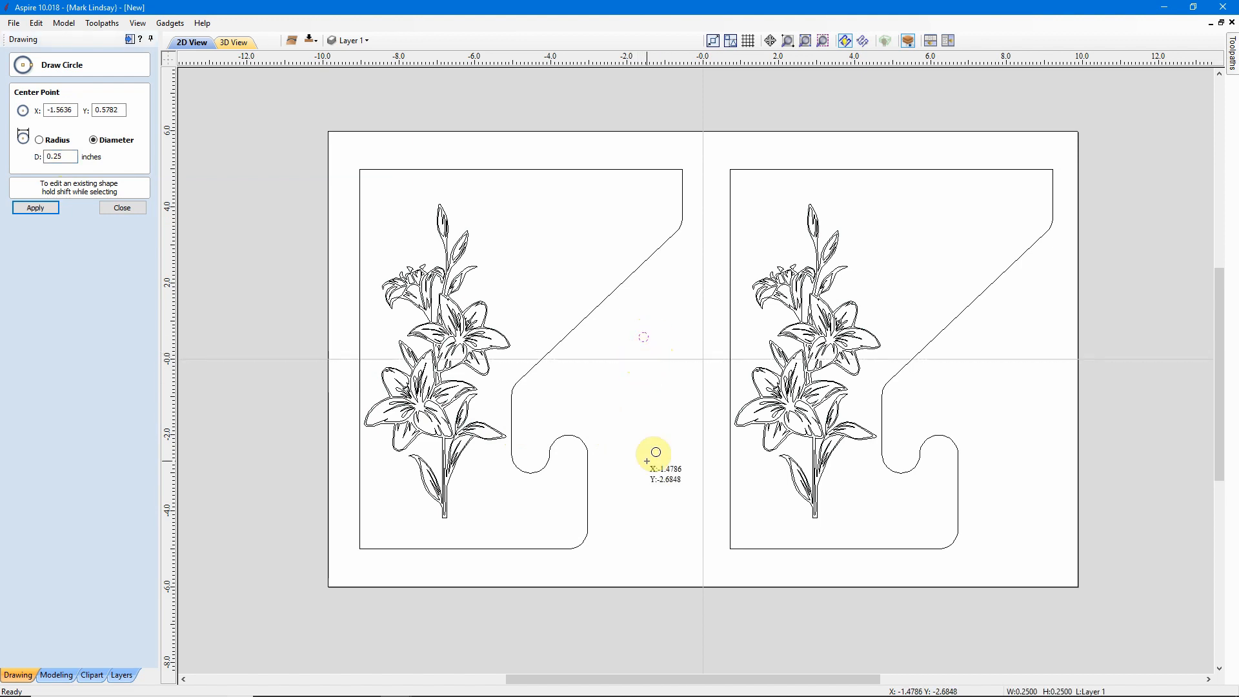
{"action": "left_click", "coordinate": [996, 490]}
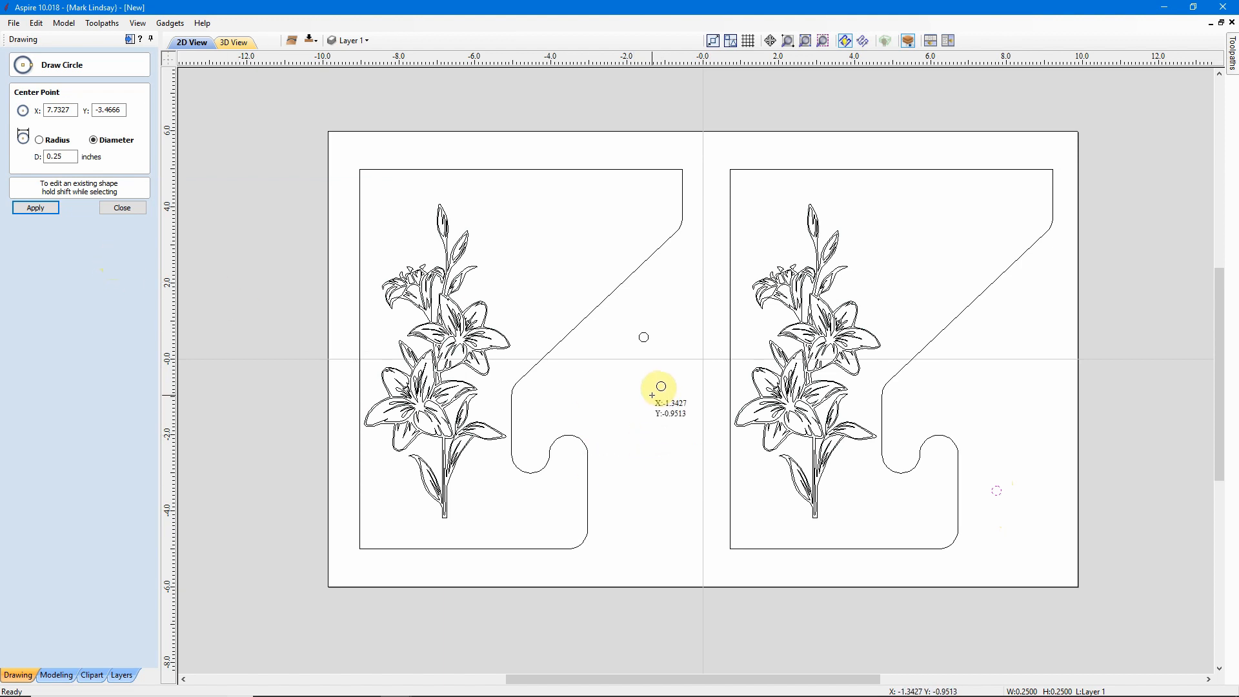
{"action": "left_click", "coordinate": [129, 209]}
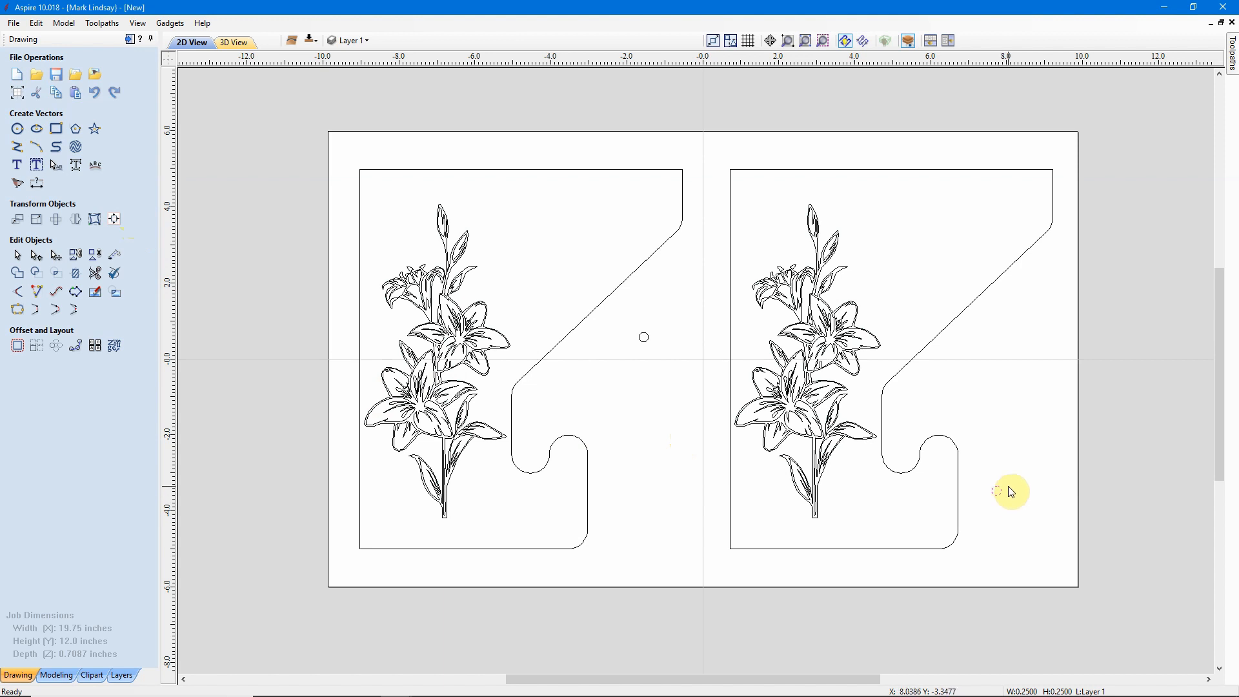
- Copy both circles to the other side of the material and compare their positions on the top and bottom sides
{"action": "left_click_drag", "start_coordinate": [1013, 478], "coordinate": [986, 509]}
{"action": "left_click_drag", "start_coordinate": [665, 318], "coordinate": [630, 360], "text": "shift"}
{"action": "right_click", "coordinate": [649, 348]}
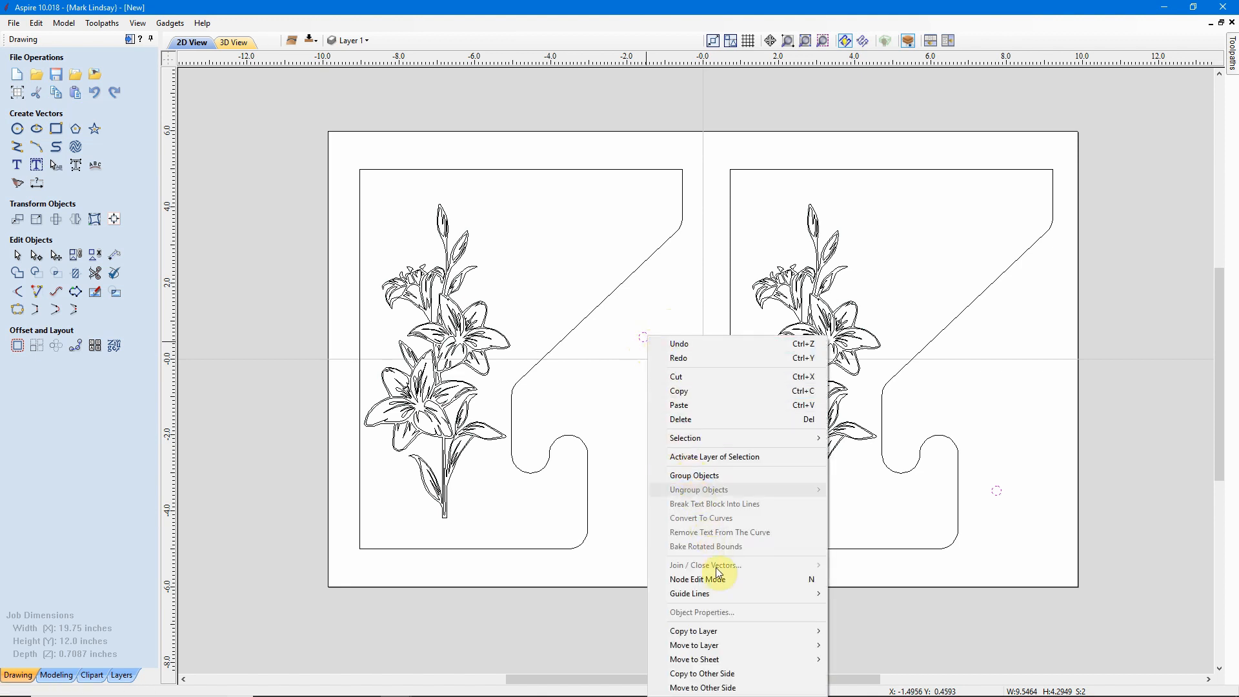
{"action": "left_click", "coordinate": [733, 674]}
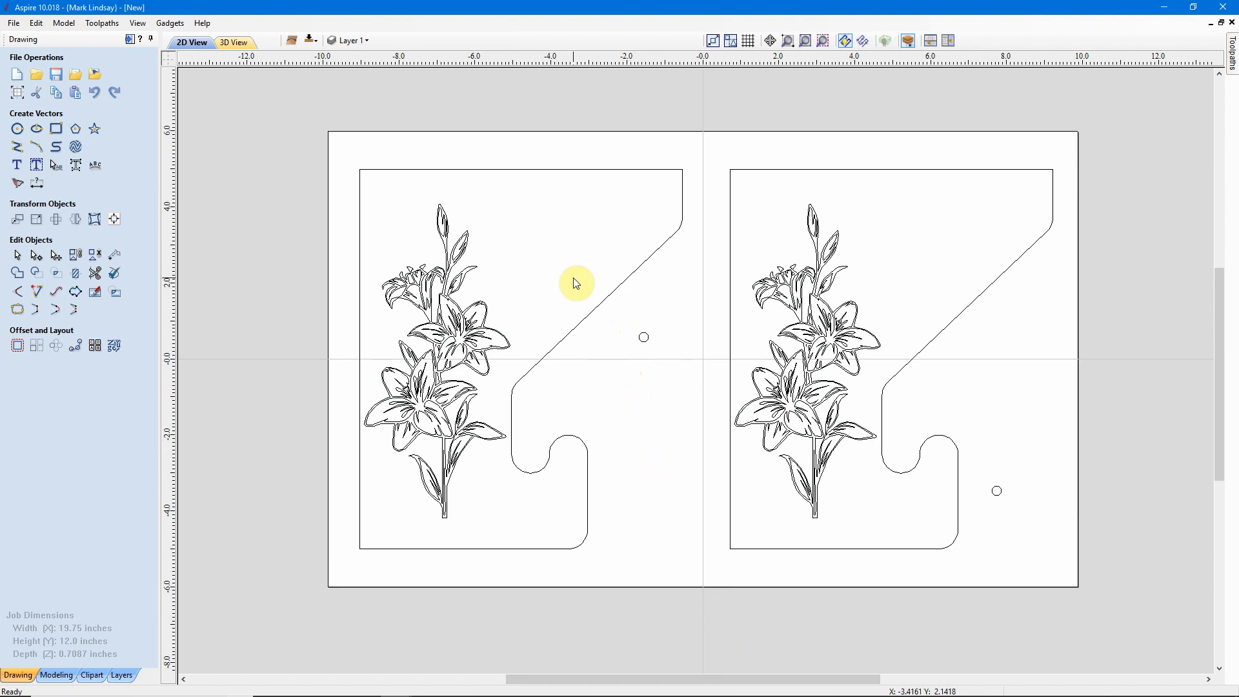
{"action": "left_click", "coordinate": [311, 41]}
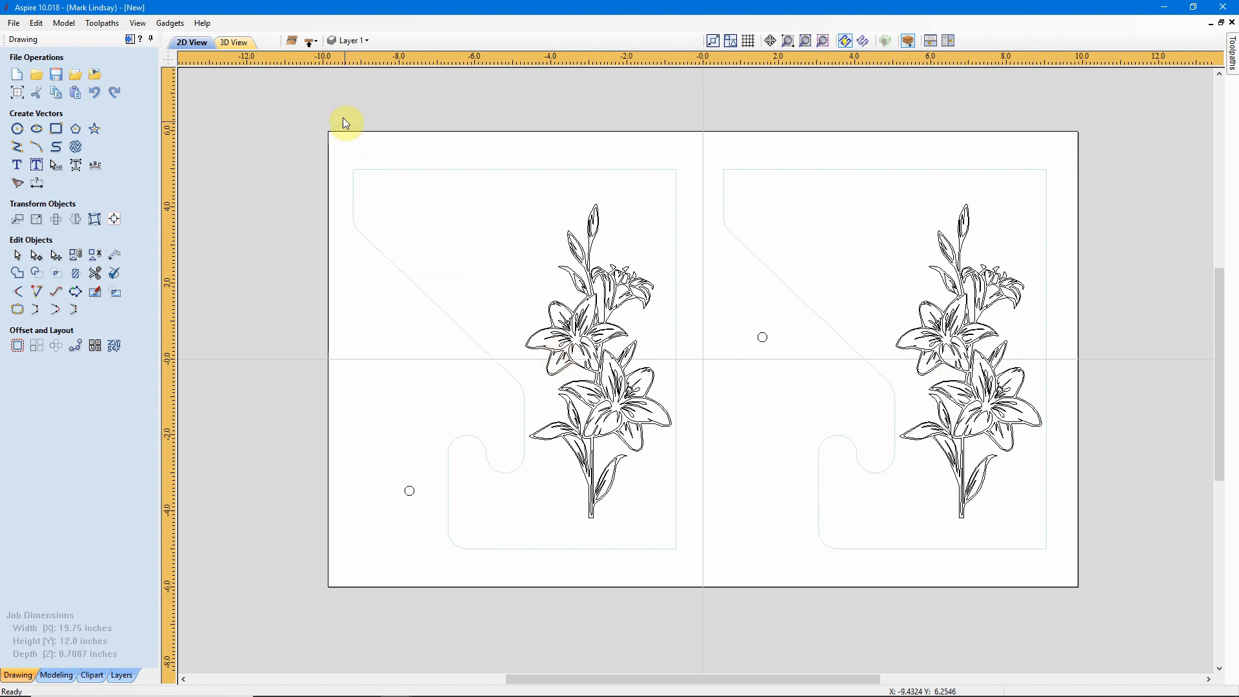
{"action": "left_click", "coordinate": [309, 41]}
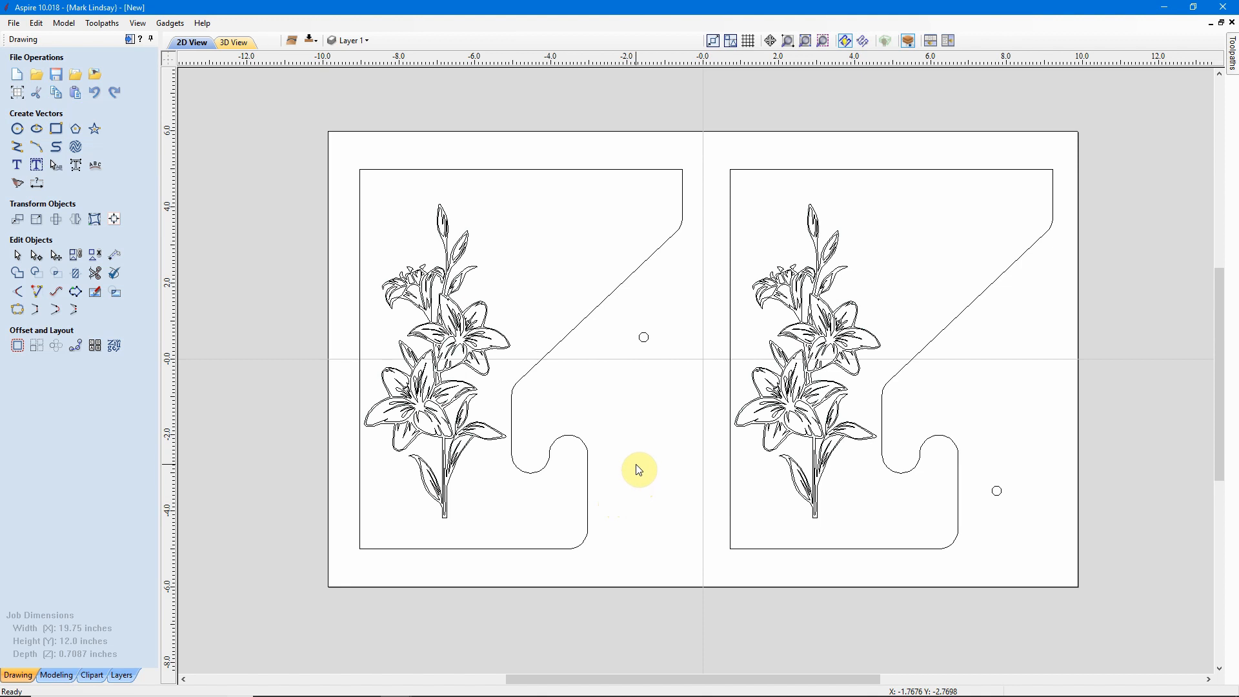
{"action": "left_click", "coordinate": [313, 42]}
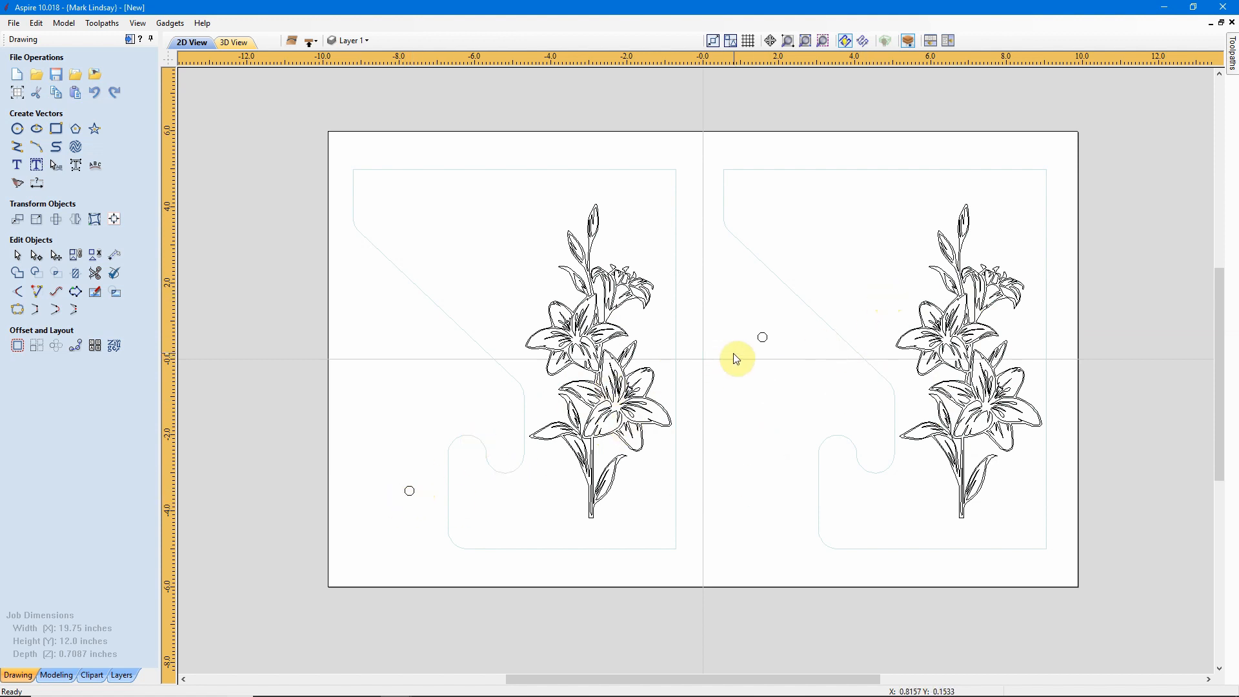
{"action": "left_click", "coordinate": [310, 42]}
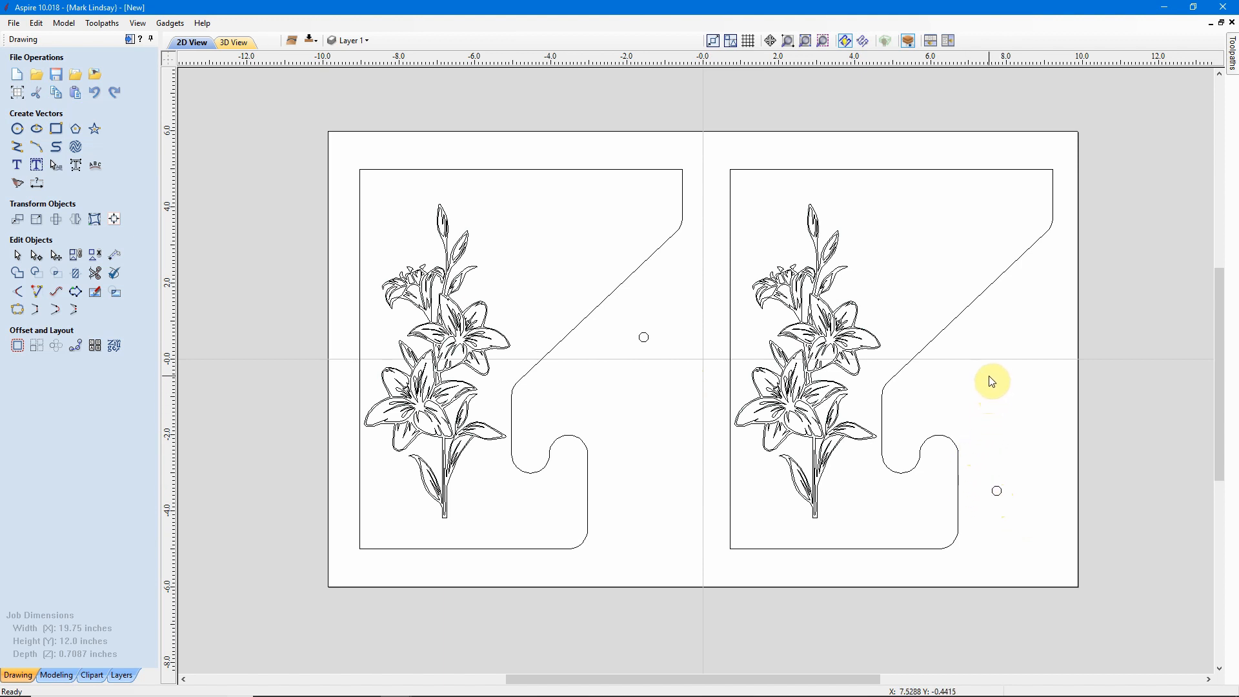
- Set the XY datum to the material's lower-left corner in the toolpath material setup
{"action": "scroll", "coordinate": [650, 451], "scroll_direction": "up", "scroll_amount": 1}
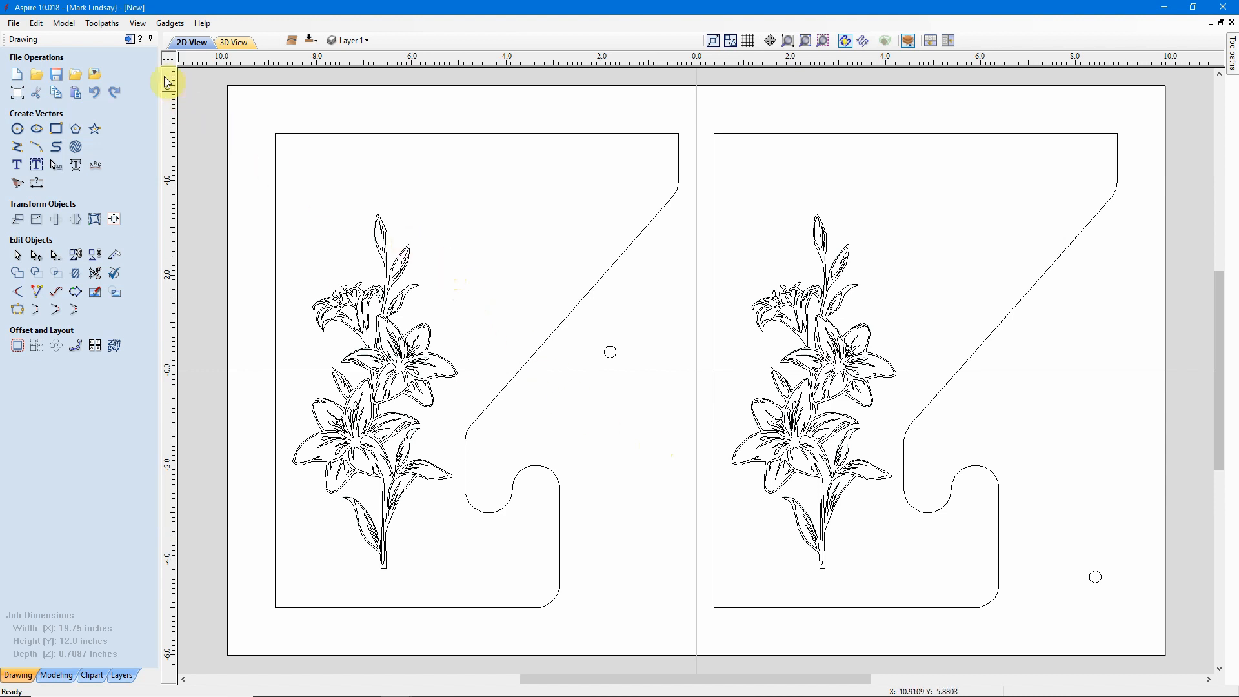
{"action": "left_click", "coordinate": [130, 40]}
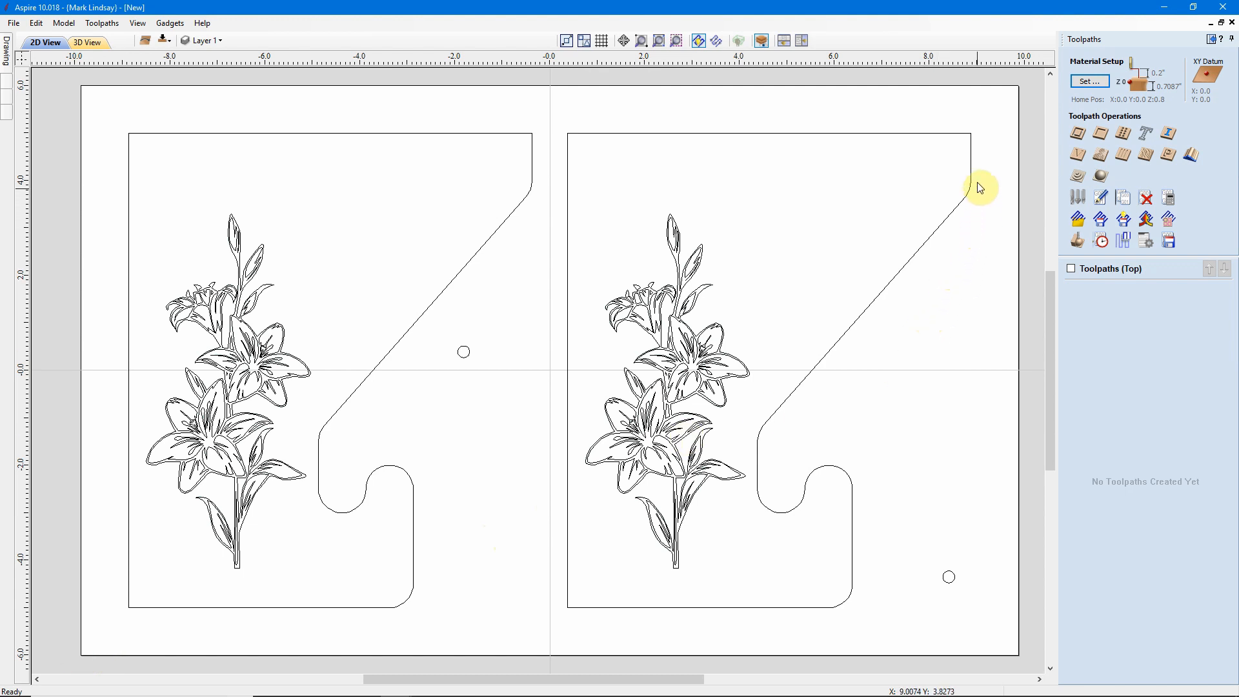
{"action": "left_click", "coordinate": [1090, 85]}
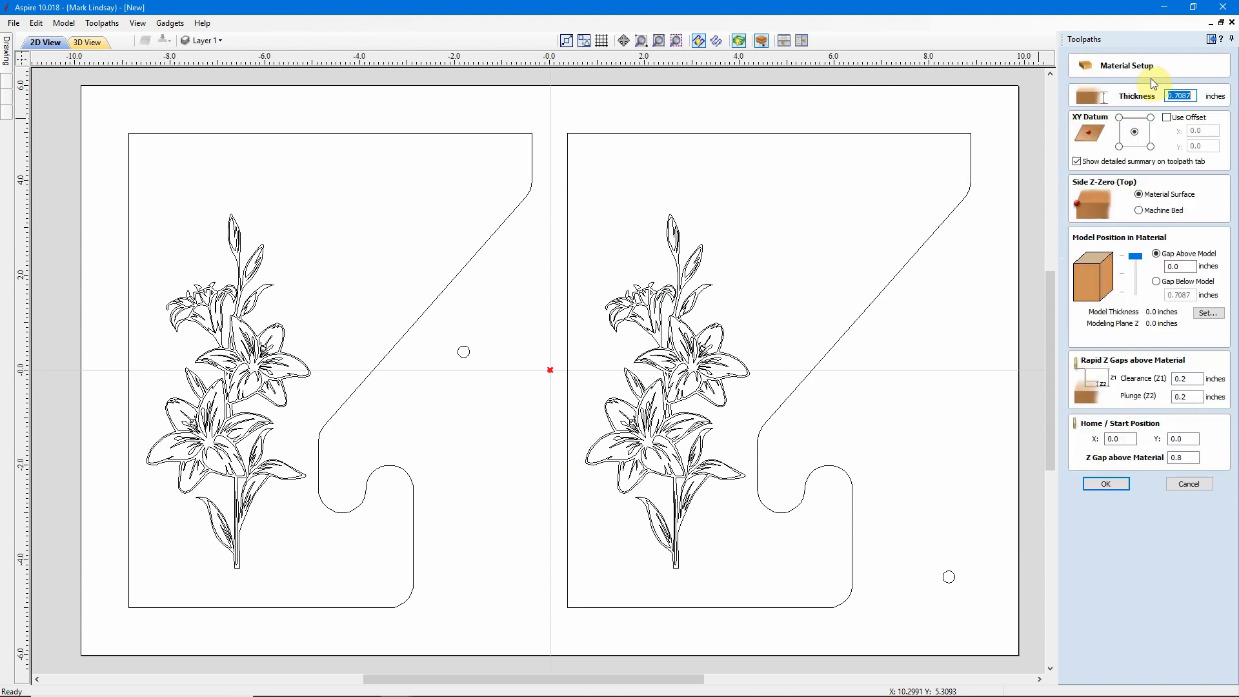
{"action": "left_click", "coordinate": [1119, 148]}
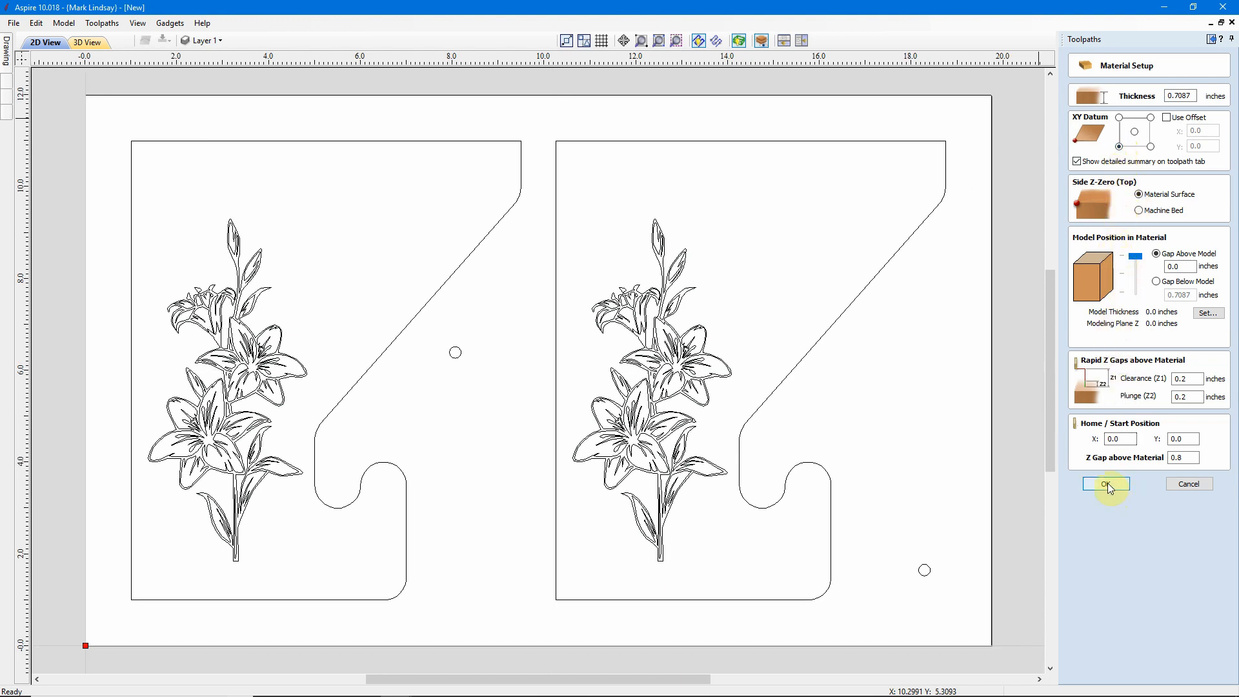
{"action": "left_click", "coordinate": [1106, 484]}
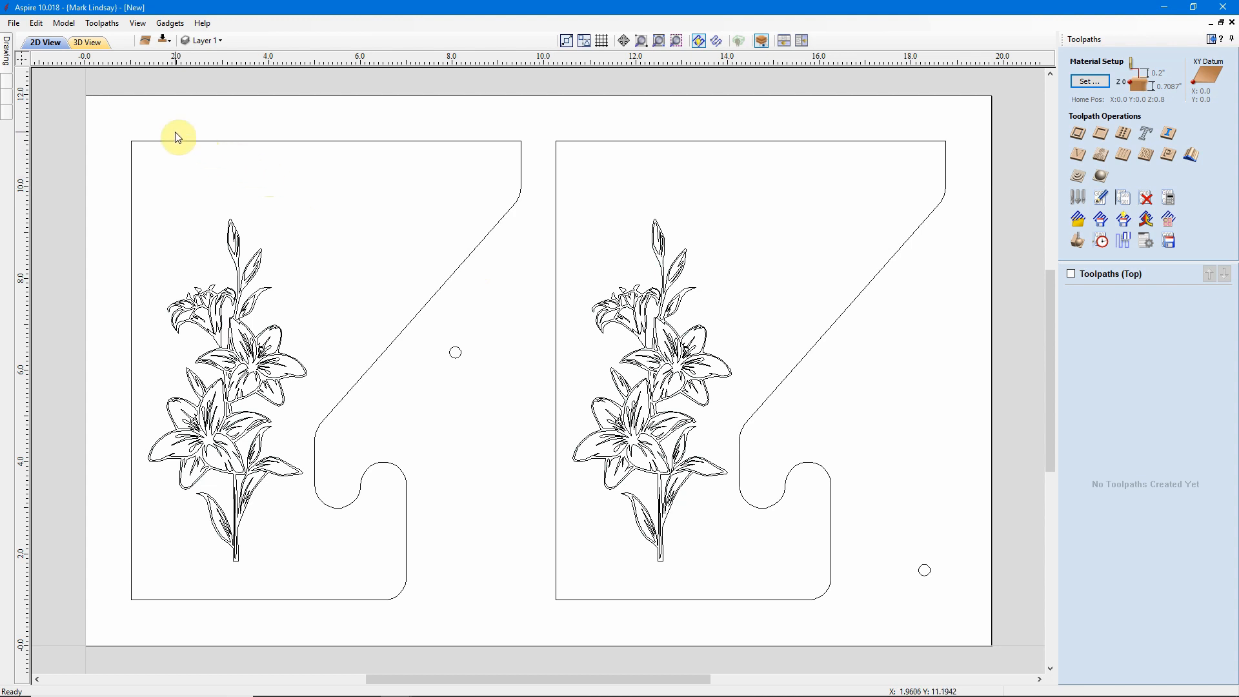
- Calculate a V-carve toolpath named "V-Carve Flowers" with a 0.1-inch flat depth for both flower groups on the bottom side
{"action": "left_click", "coordinate": [164, 41]}
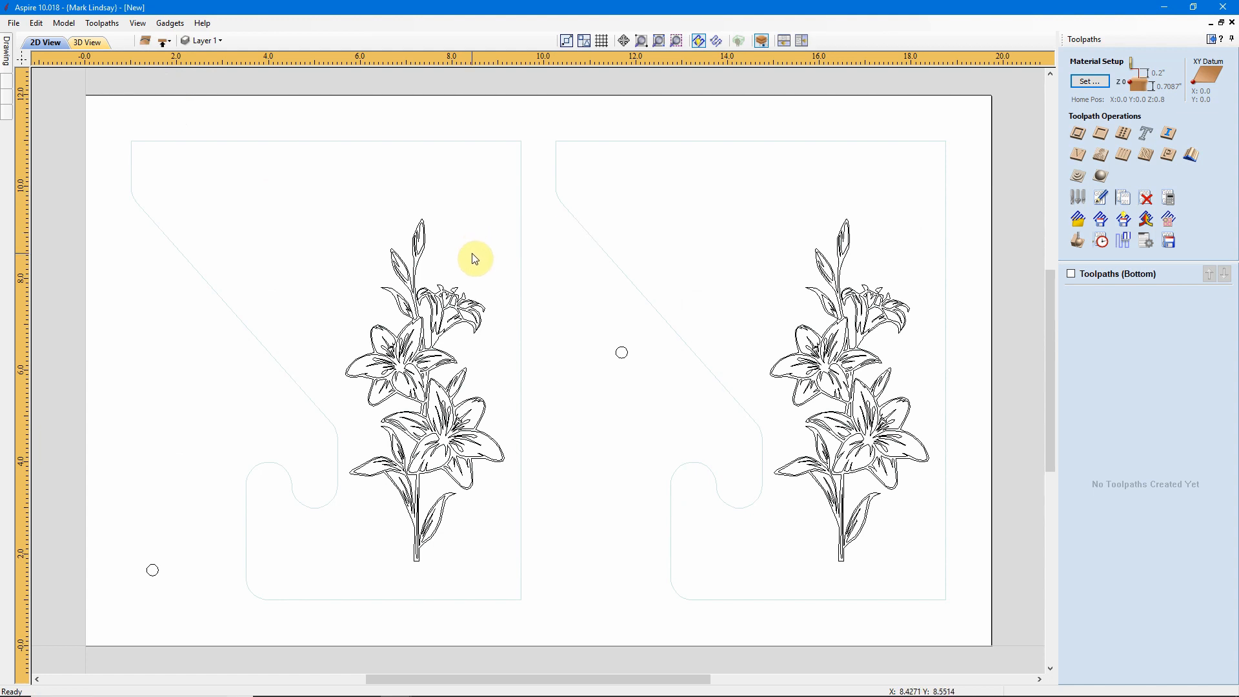
{"action": "left_click", "coordinate": [411, 361]}
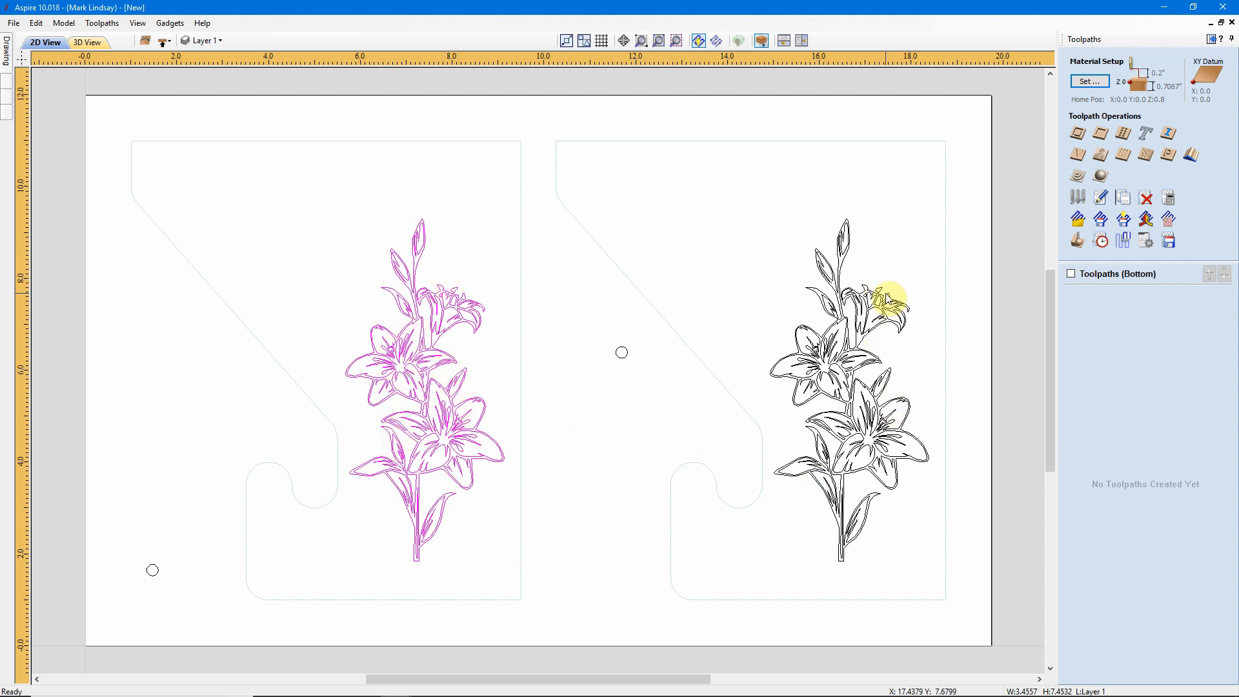
{"action": "left_click", "coordinate": [832, 382], "text": "shift"}
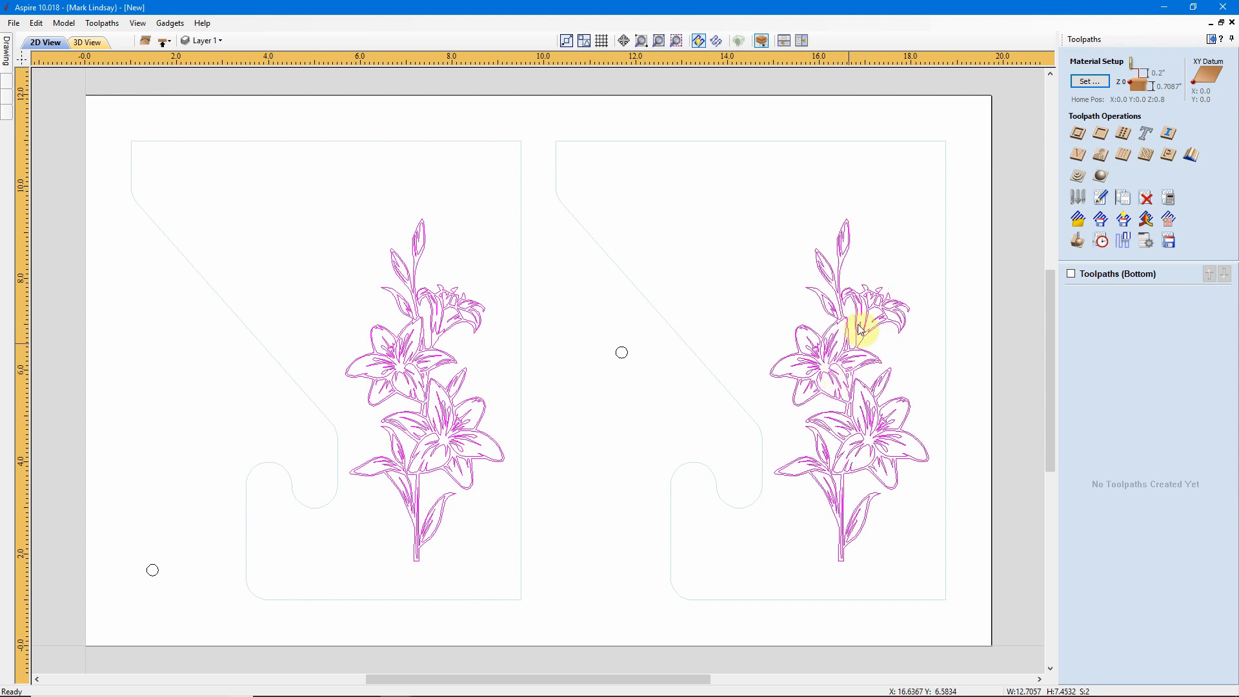
{"action": "left_click", "coordinate": [1079, 157]}
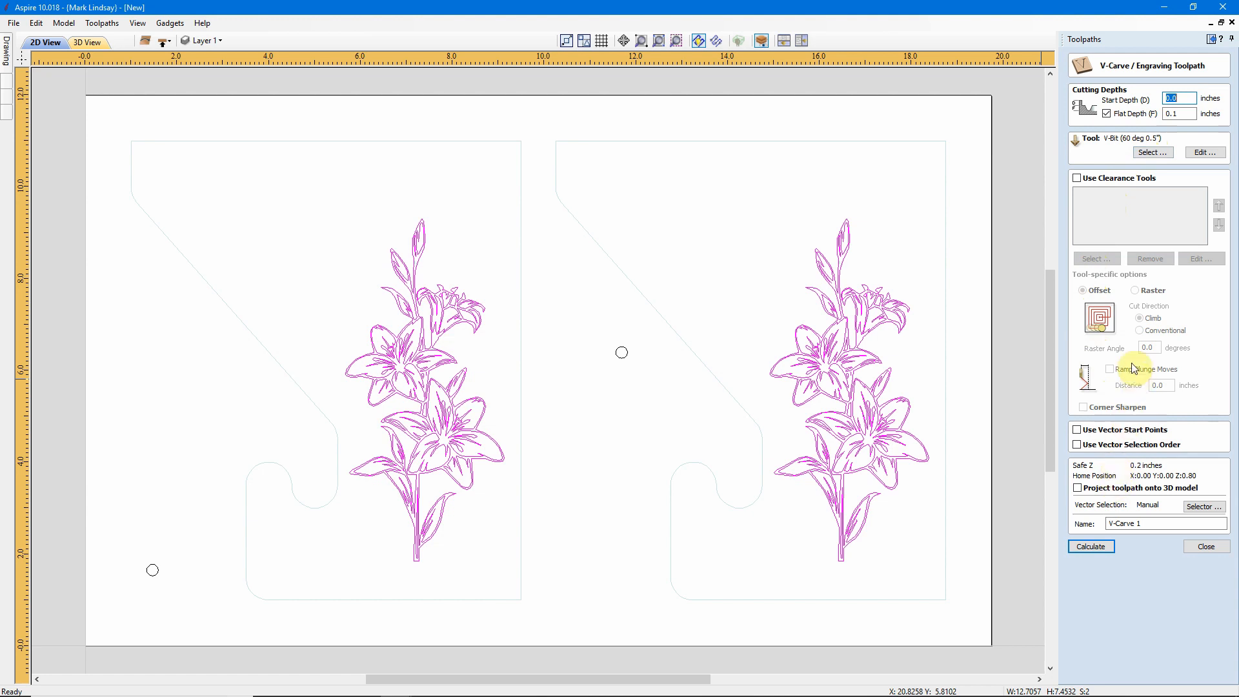
{"action": "double_click", "coordinate": [1139, 524]}
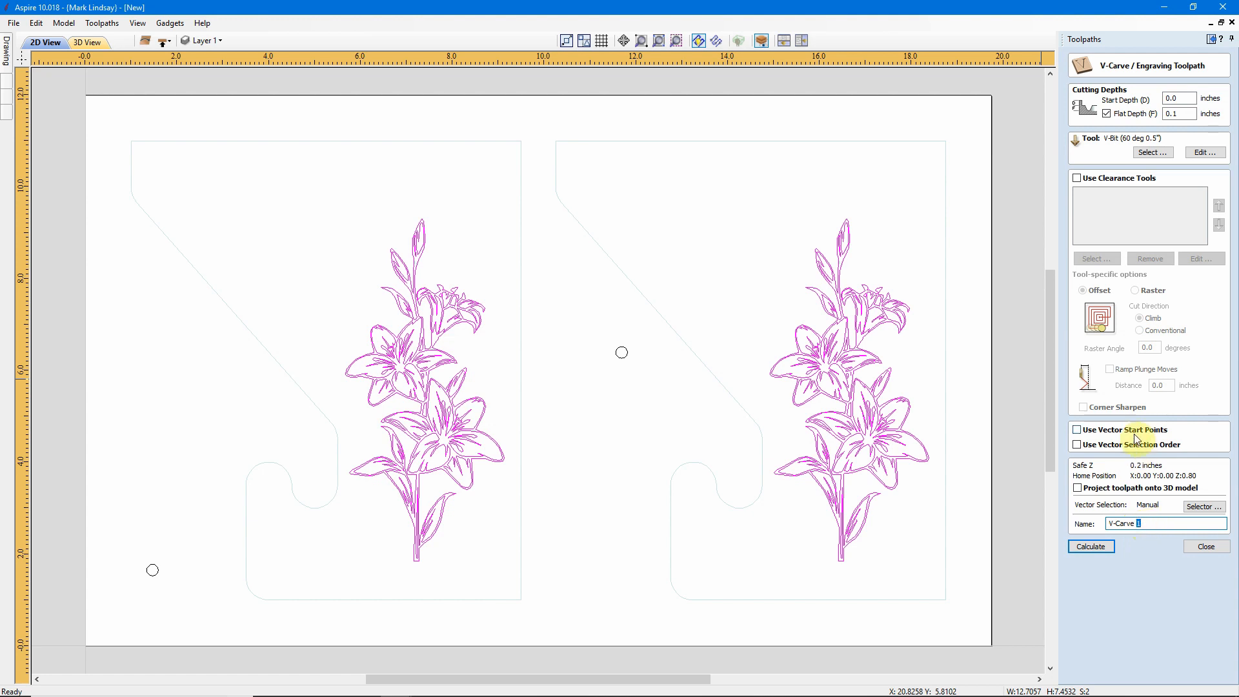
{"action": "type", "text": "Flowers"}
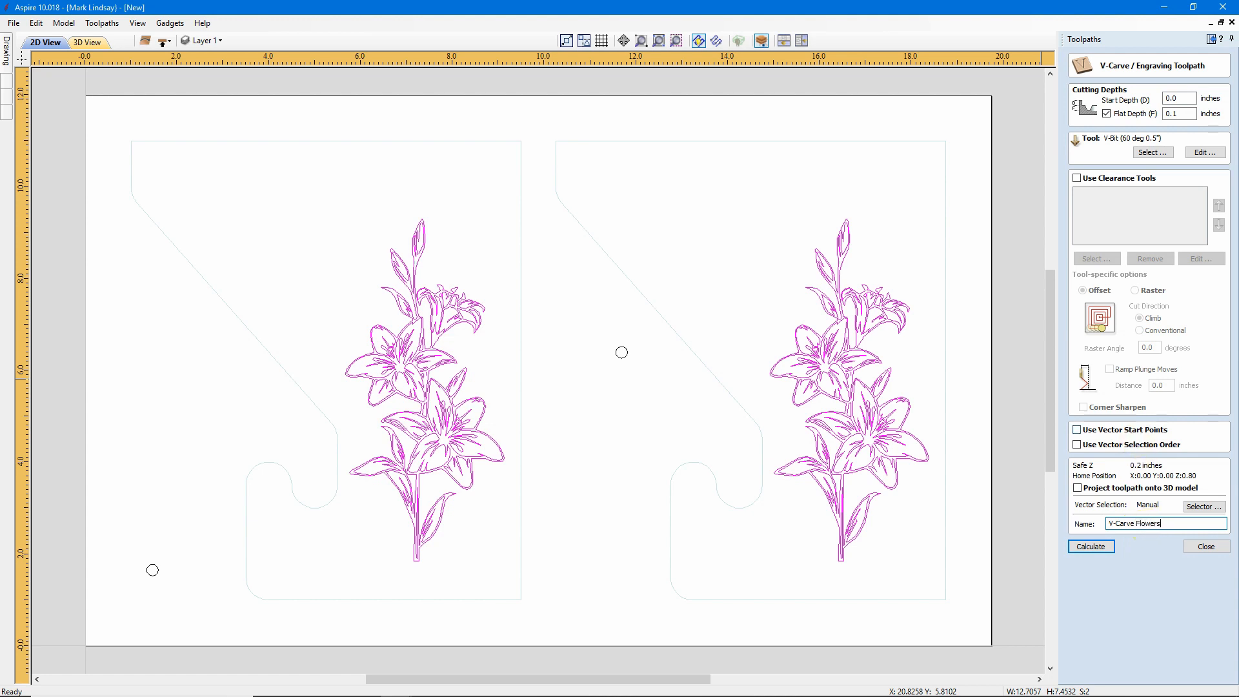
{"action": "left_click", "coordinate": [1101, 548]}
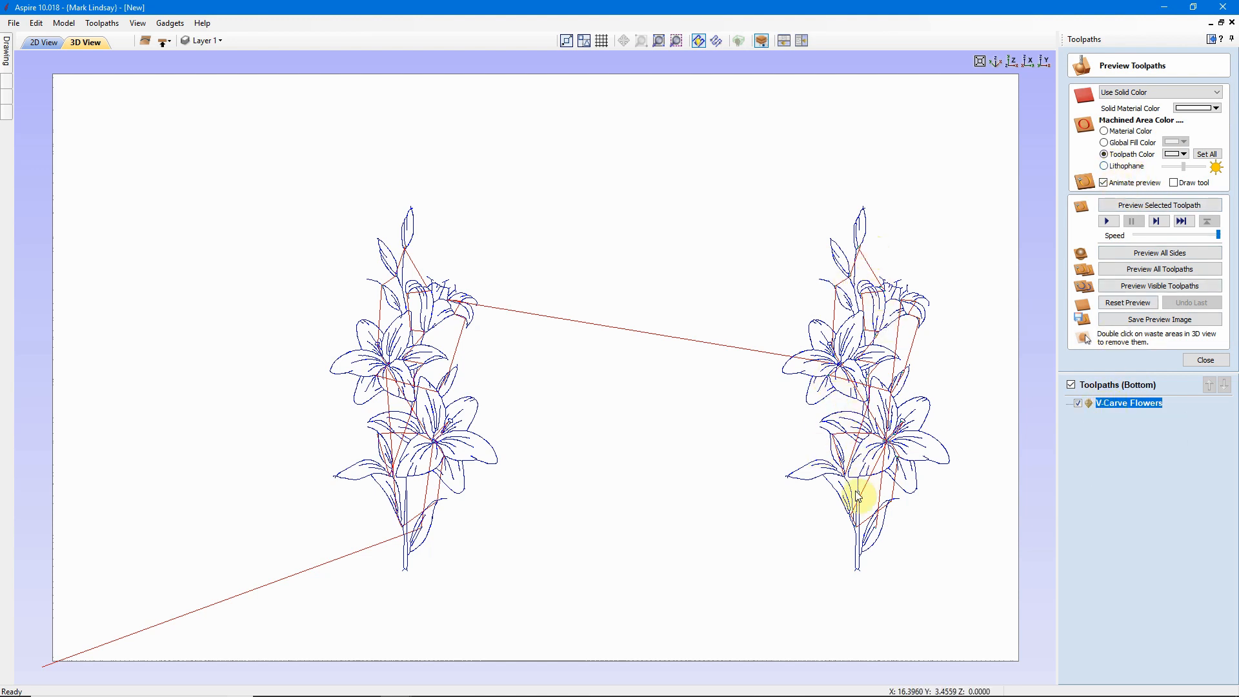
- Set the flower toolpath's machined-area color to blue and preview the carving
{"action": "left_click", "coordinate": [1183, 155]}
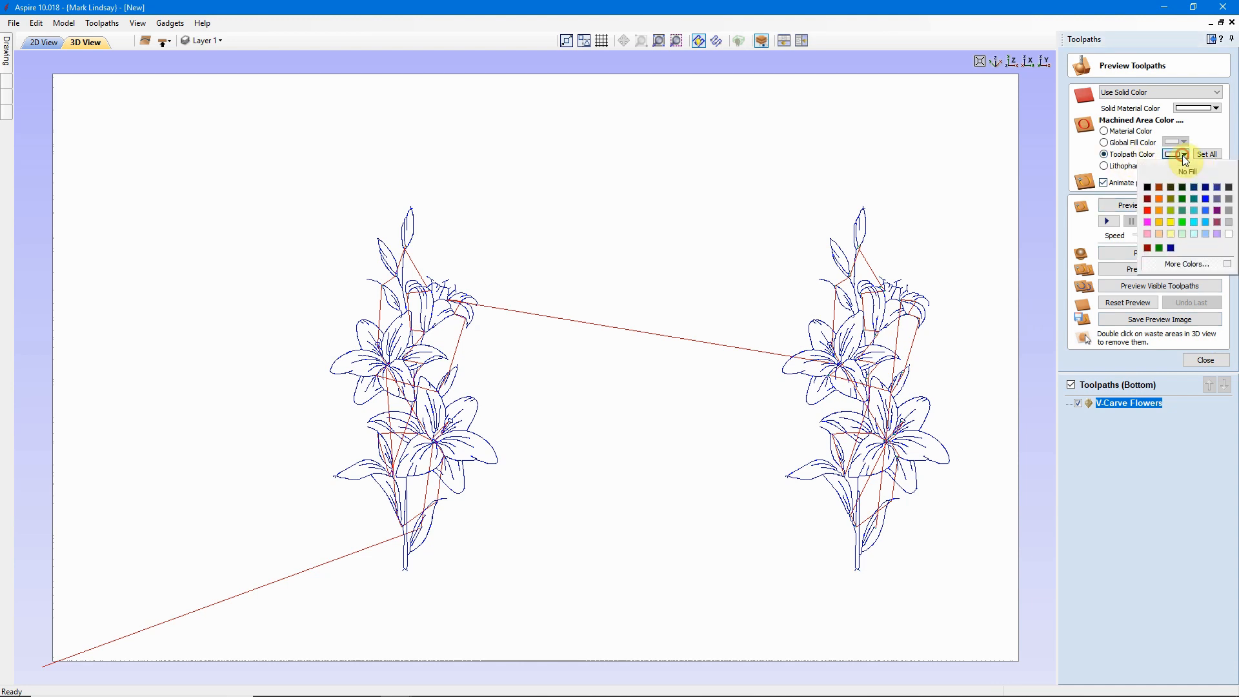
{"action": "left_click", "coordinate": [1205, 199]}
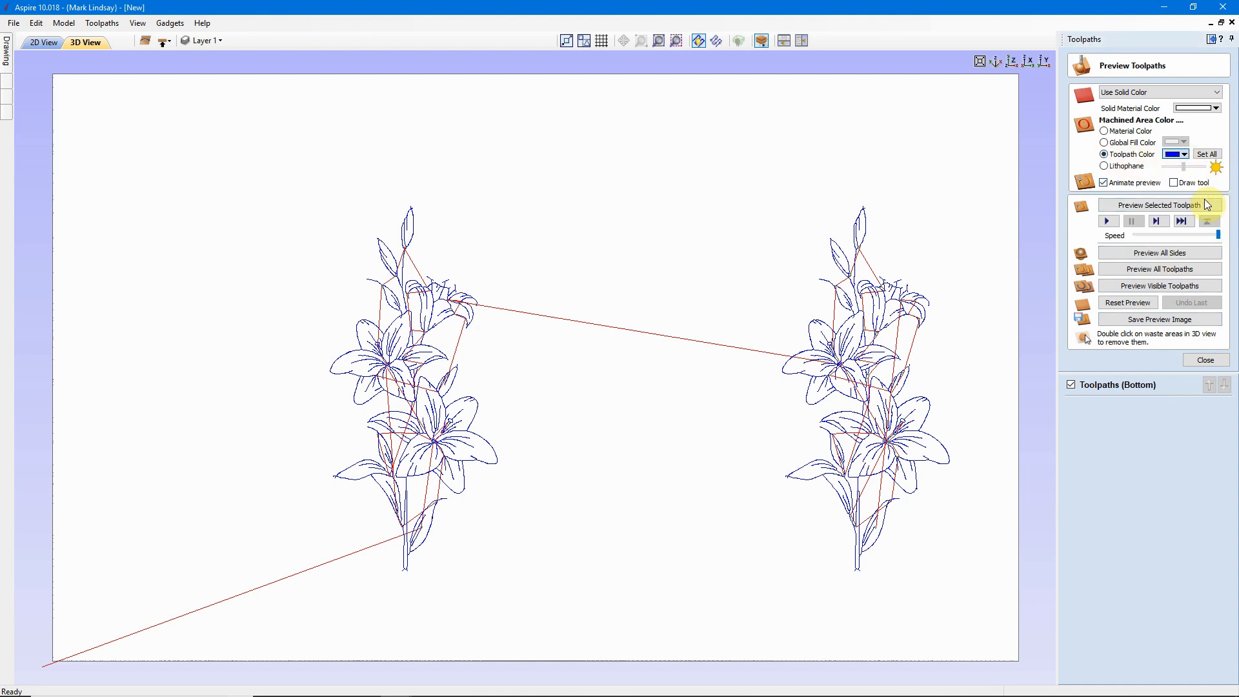
{"action": "left_click", "coordinate": [1159, 206]}
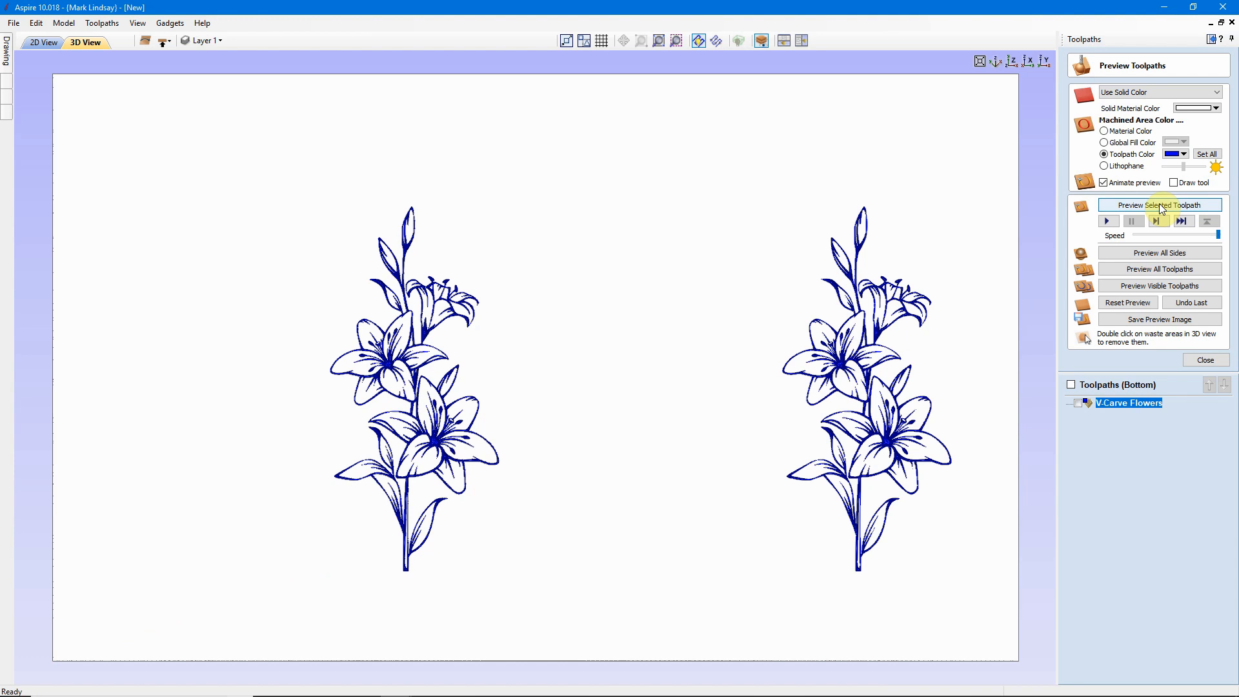
{"action": "left_click", "coordinate": [1206, 360]}
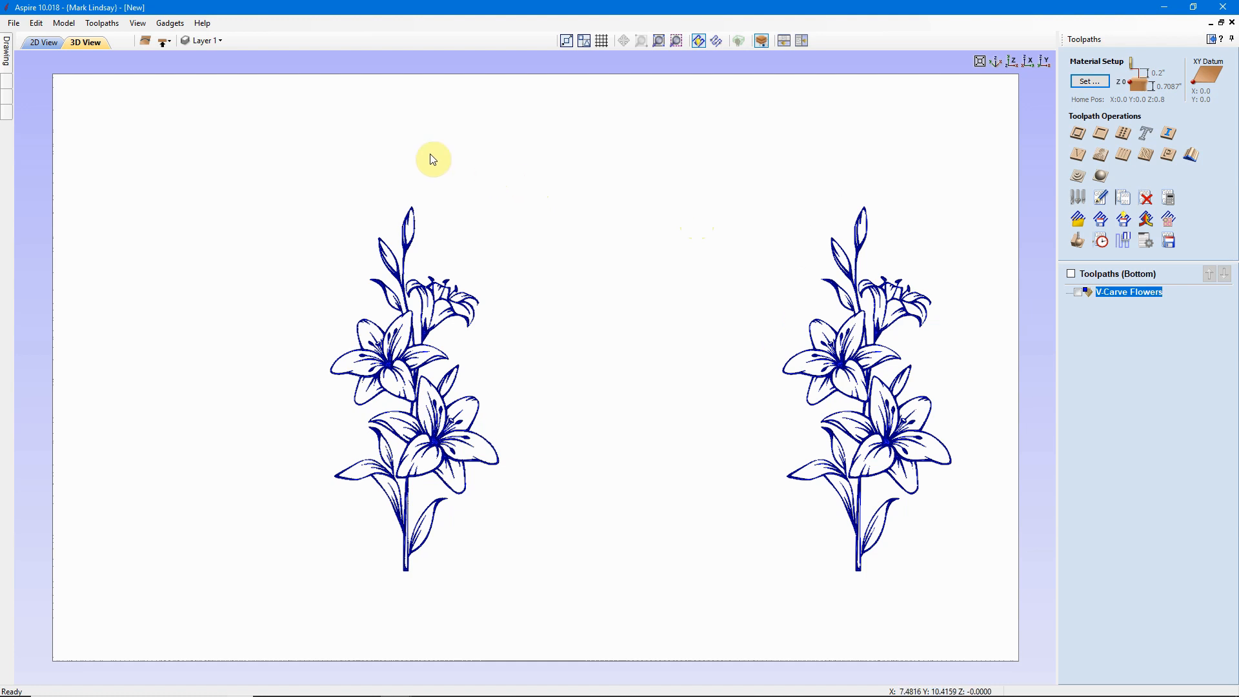
- Calculate a 0.5-inch-deep pocket toolpath named "Dowel Holes" for the two bottom-side circles and preview it
{"action": "left_click", "coordinate": [40, 41]}
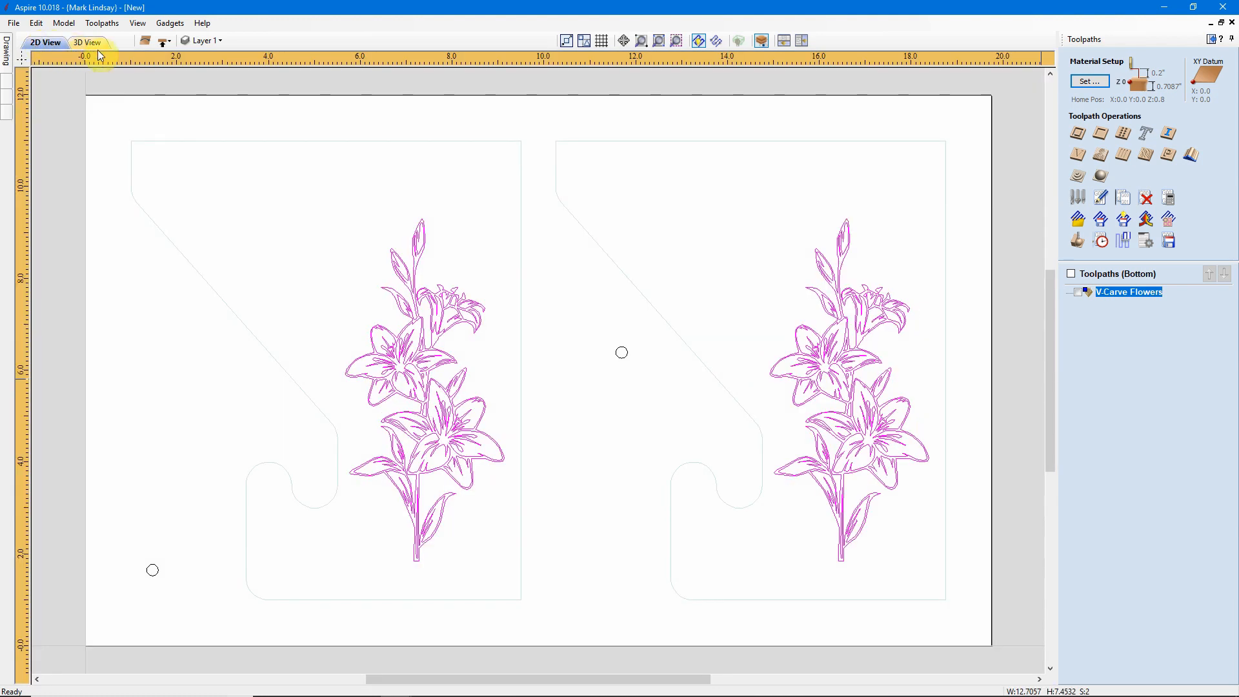
{"action": "left_click", "coordinate": [693, 211]}
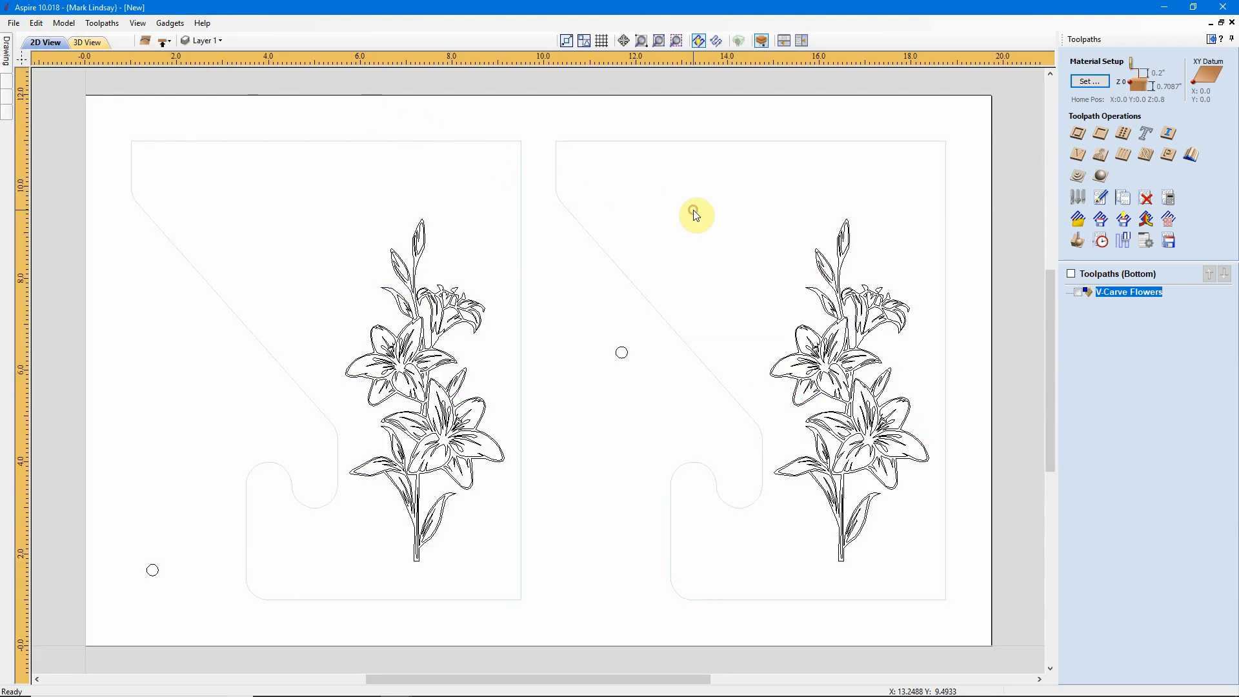
{"action": "left_click_drag", "start_coordinate": [632, 322], "coordinate": [583, 393]}
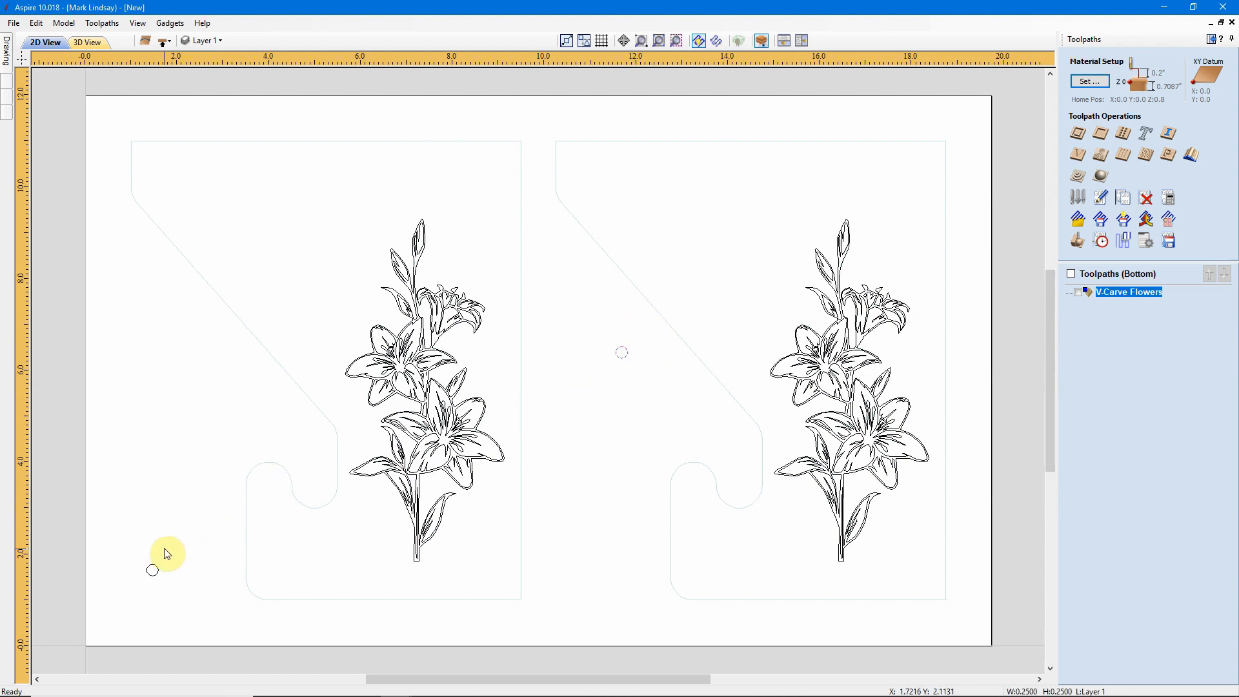
{"action": "left_click_drag", "start_coordinate": [171, 546], "coordinate": [124, 594], "text": "shift"}
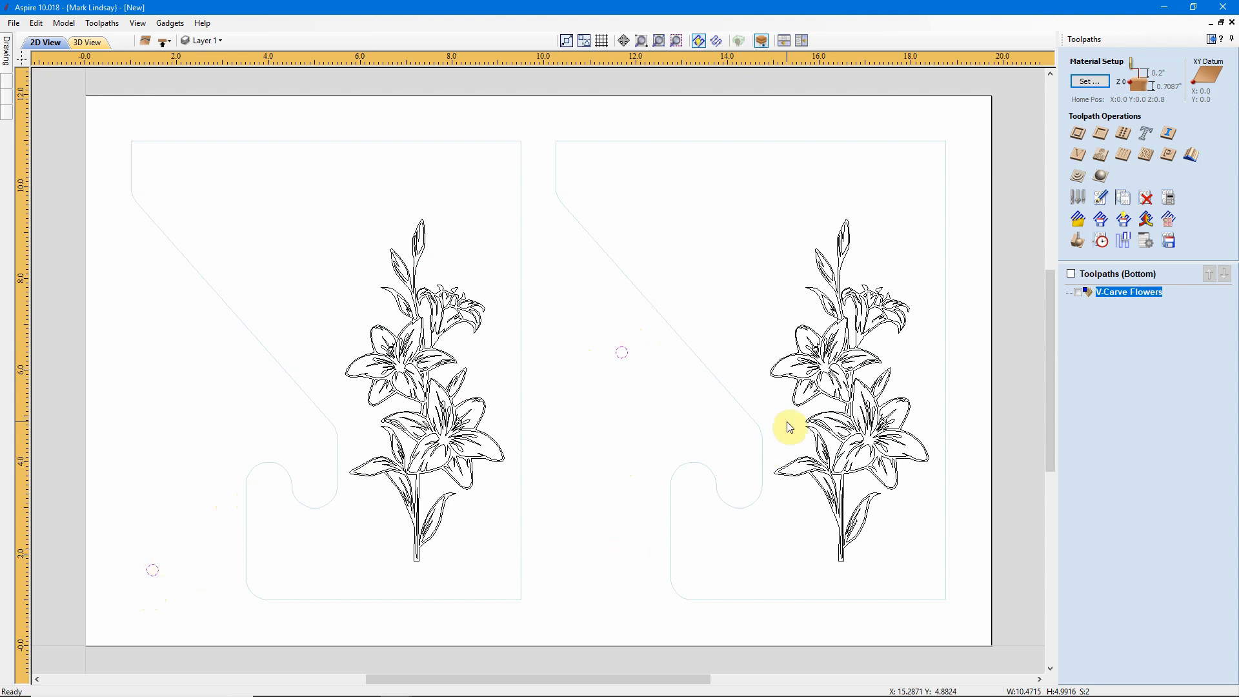
{"action": "left_click", "coordinate": [1101, 136]}
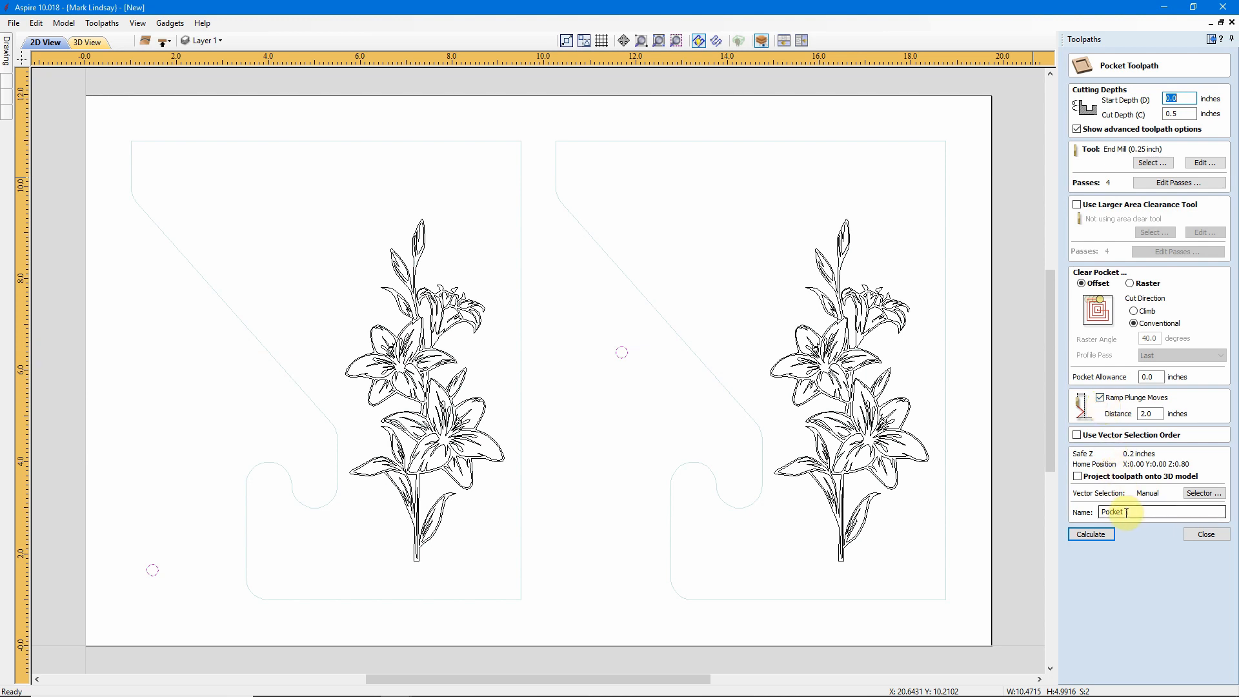
{"action": "left_click_drag", "start_coordinate": [1127, 512], "coordinate": [1099, 512]}
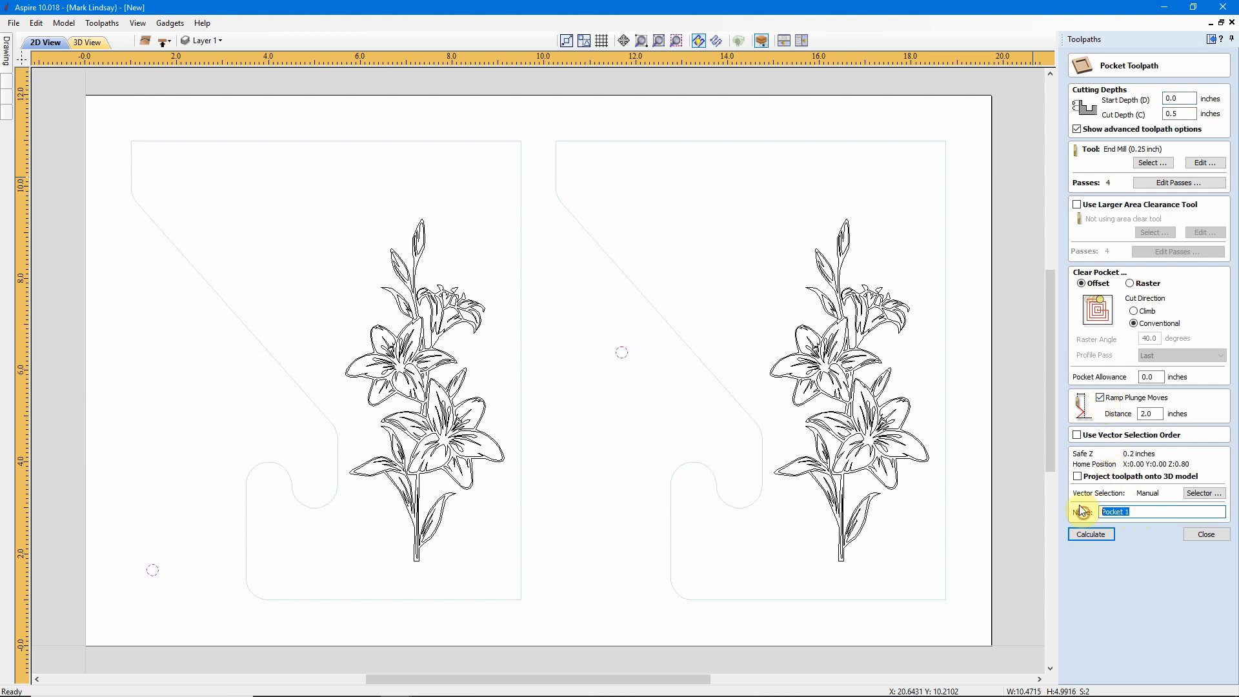
{"action": "type", "text": "Dowel Holes"}
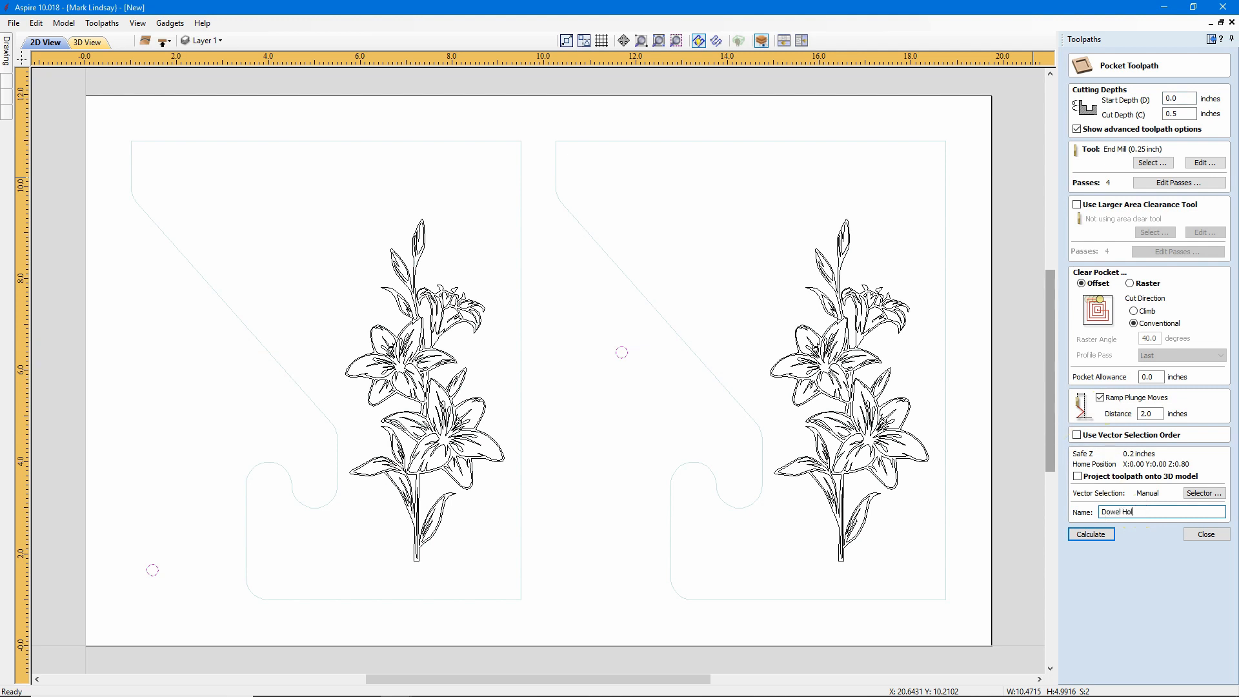
{"action": "left_click", "coordinate": [1095, 534]}
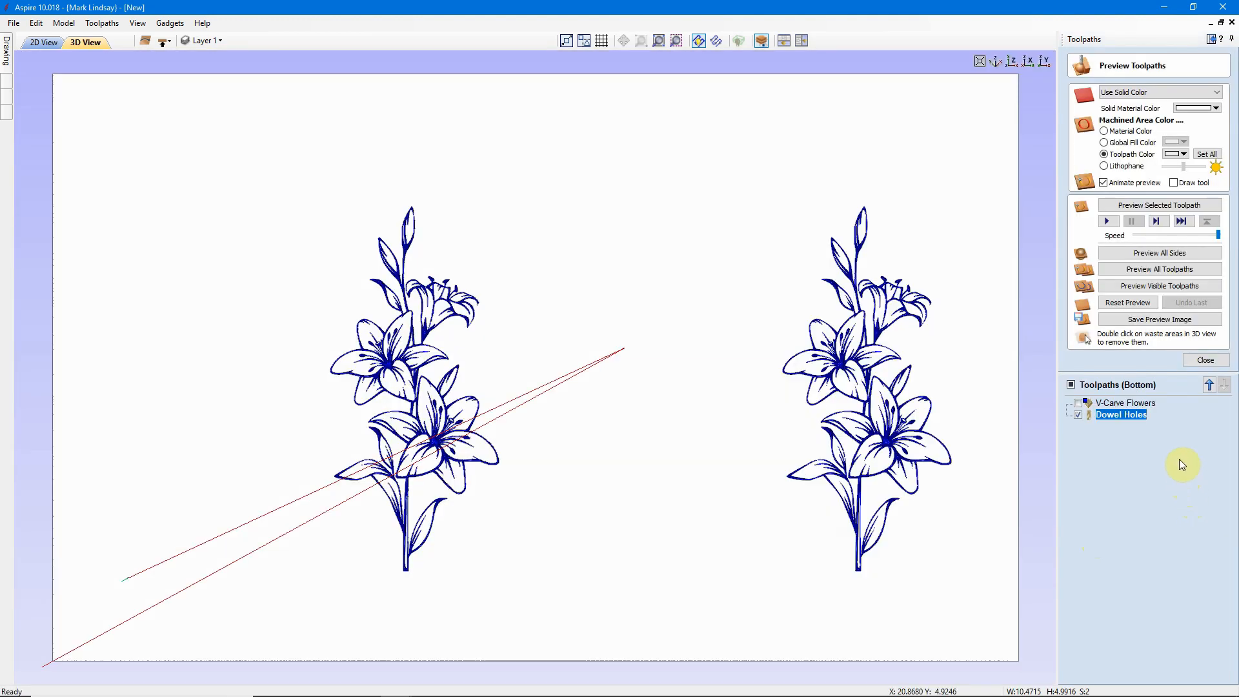
{"action": "left_click", "coordinate": [1169, 205]}
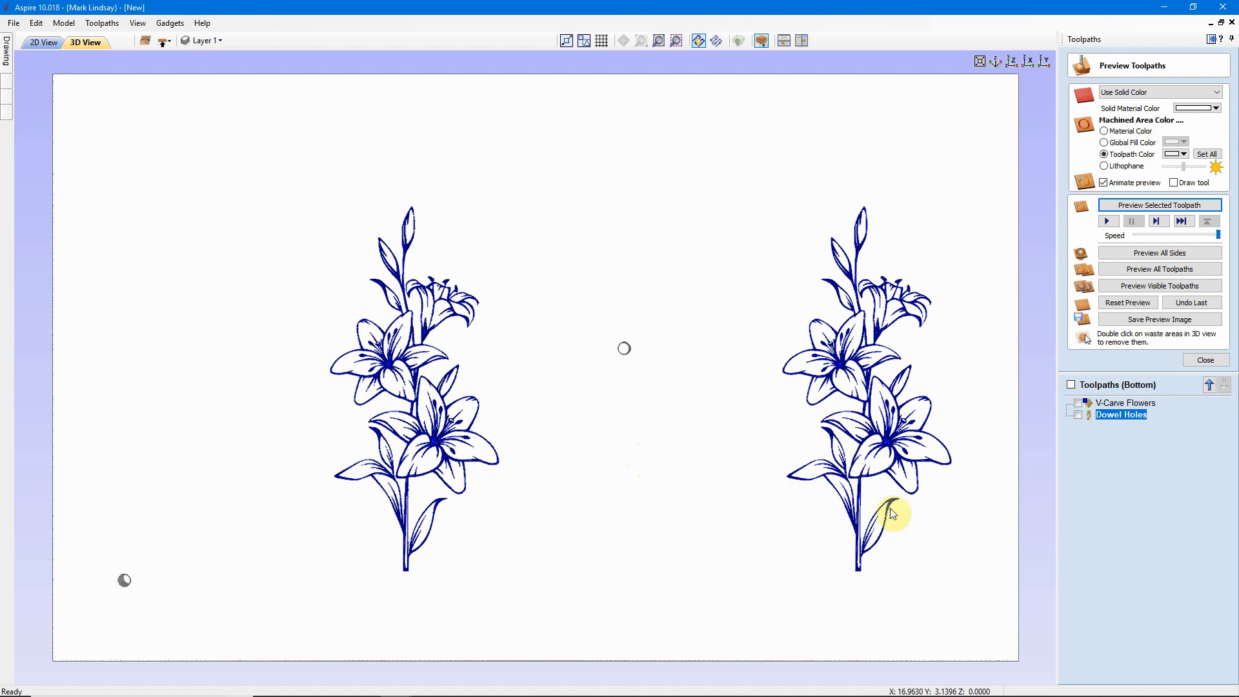
{"action": "left_click", "coordinate": [1205, 360]}
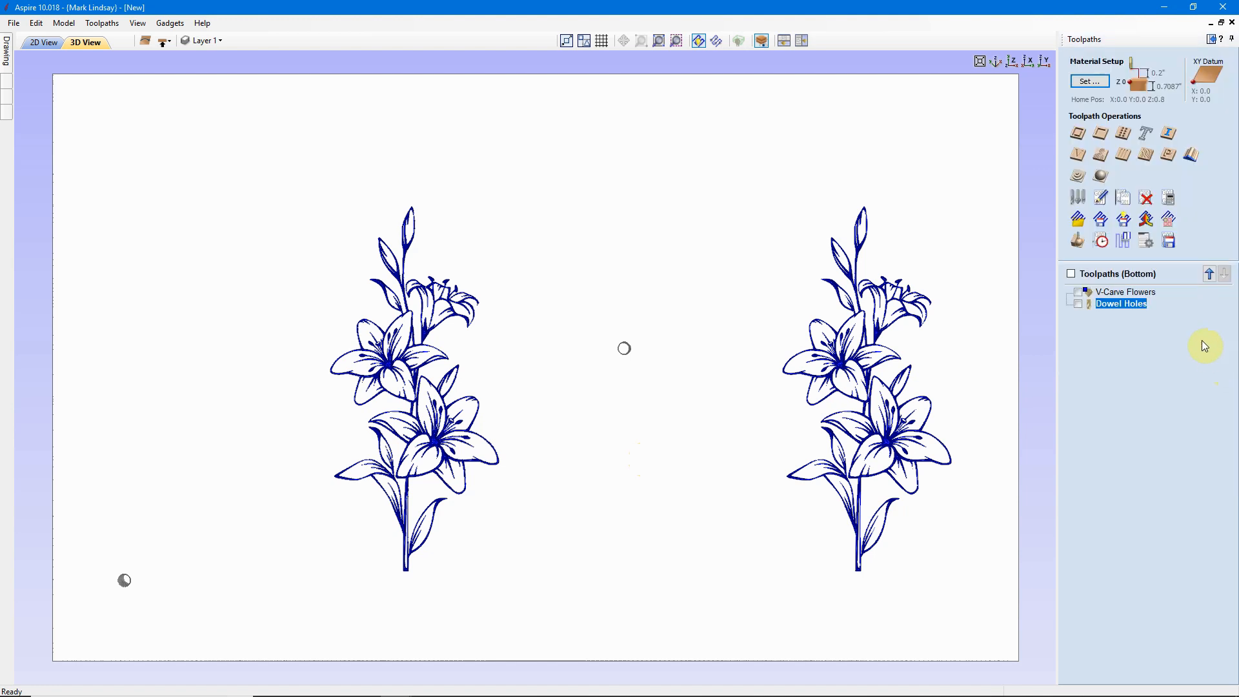
- Calculate a 0.5-inch-deep pocket toolpath named "Dowel Holes Mill In Spoilboard" for the two top-side circles, then preview it and undo the preview
{"action": "left_click", "coordinate": [161, 42]}
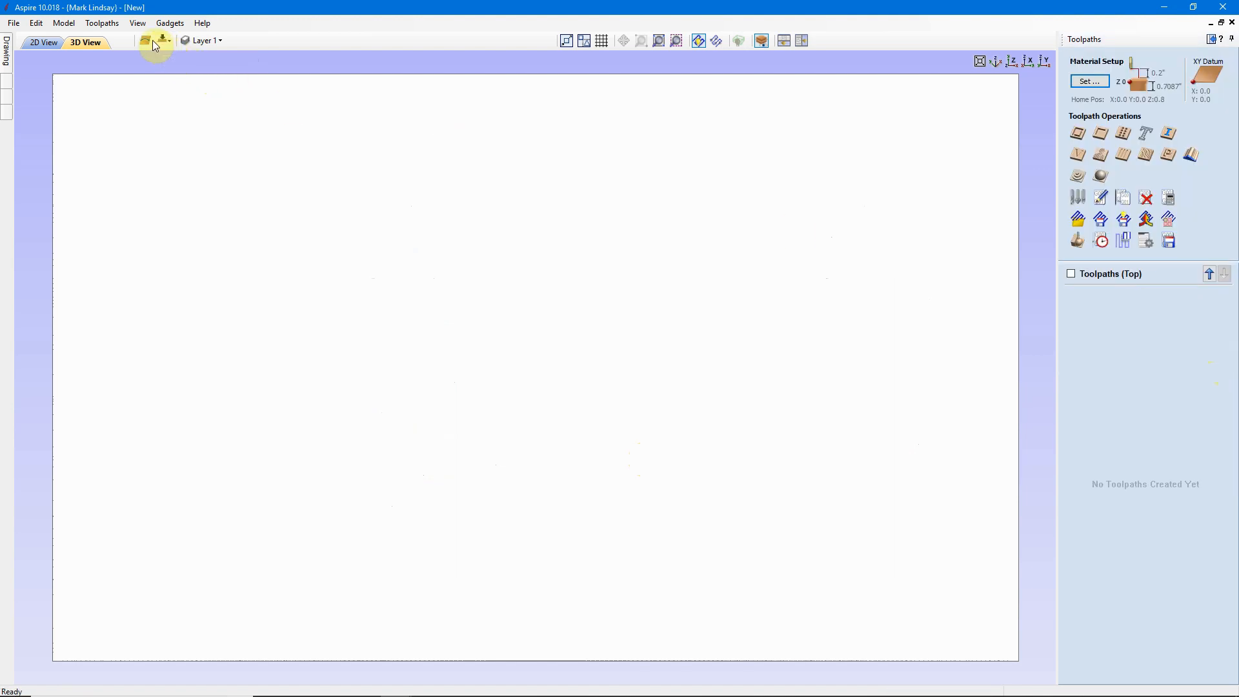
{"action": "left_click", "coordinate": [33, 43]}
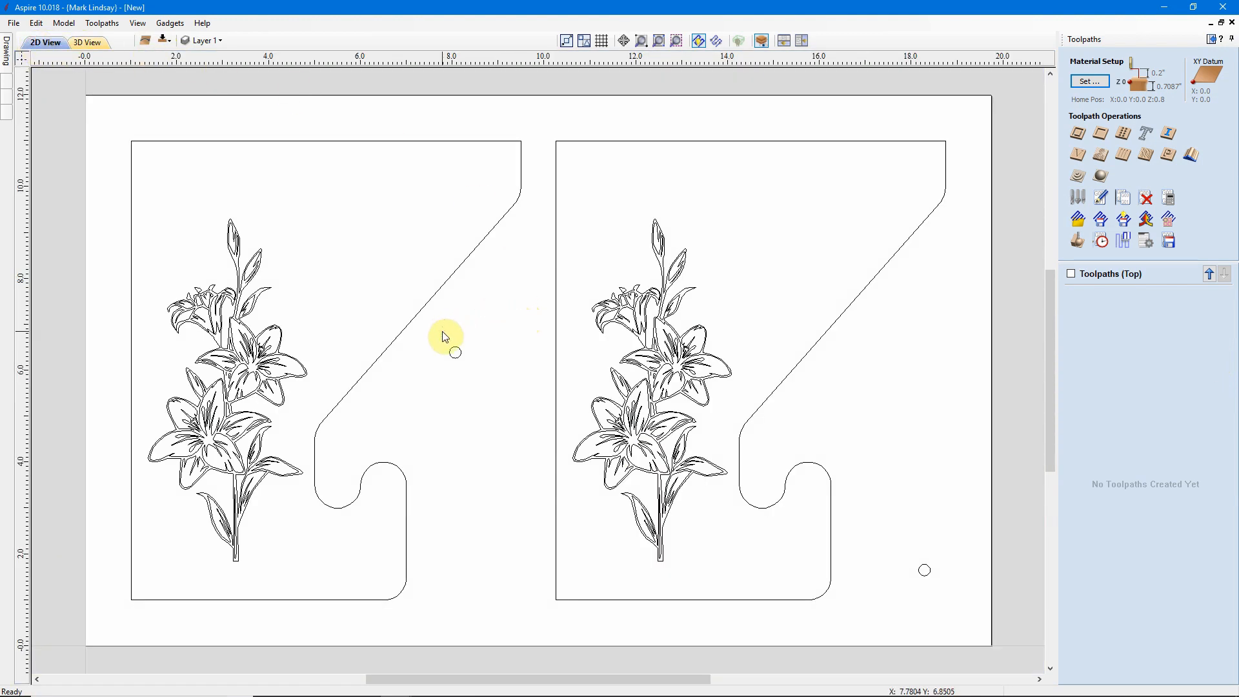
{"action": "left_click_drag", "start_coordinate": [445, 336], "coordinate": [501, 391]}
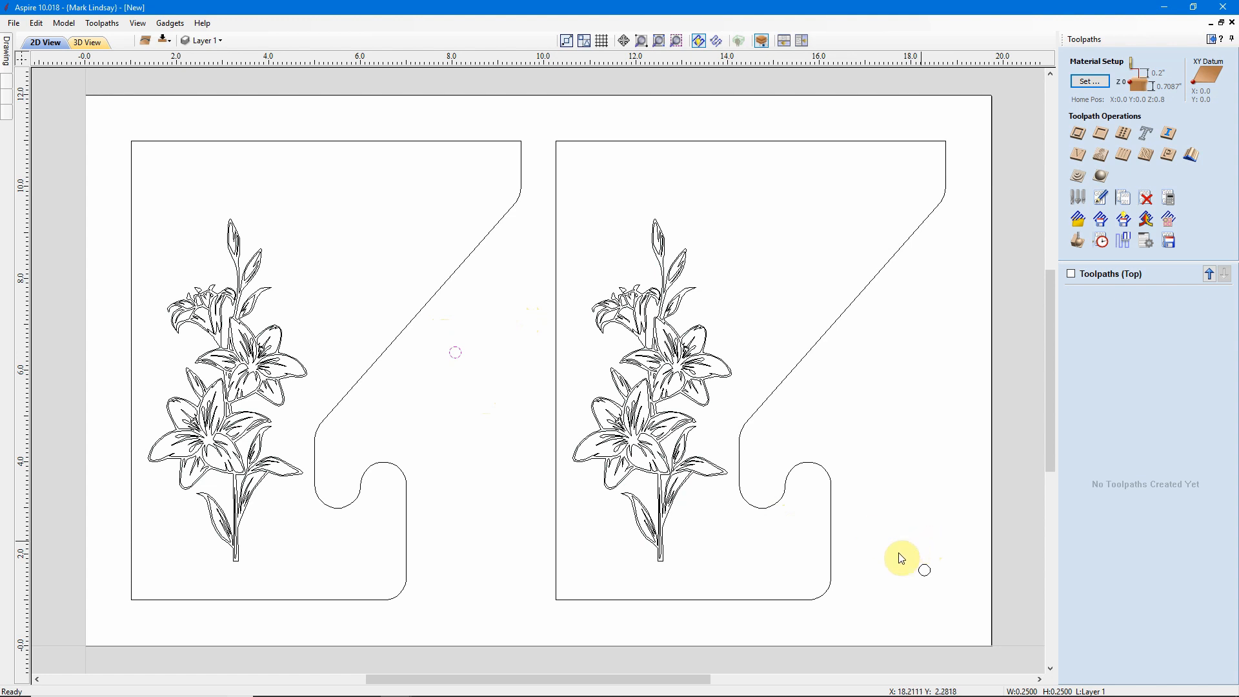
{"action": "left_click_drag", "start_coordinate": [900, 560], "coordinate": [951, 587], "text": "shift"}
{"action": "left_click", "coordinate": [1100, 134]}
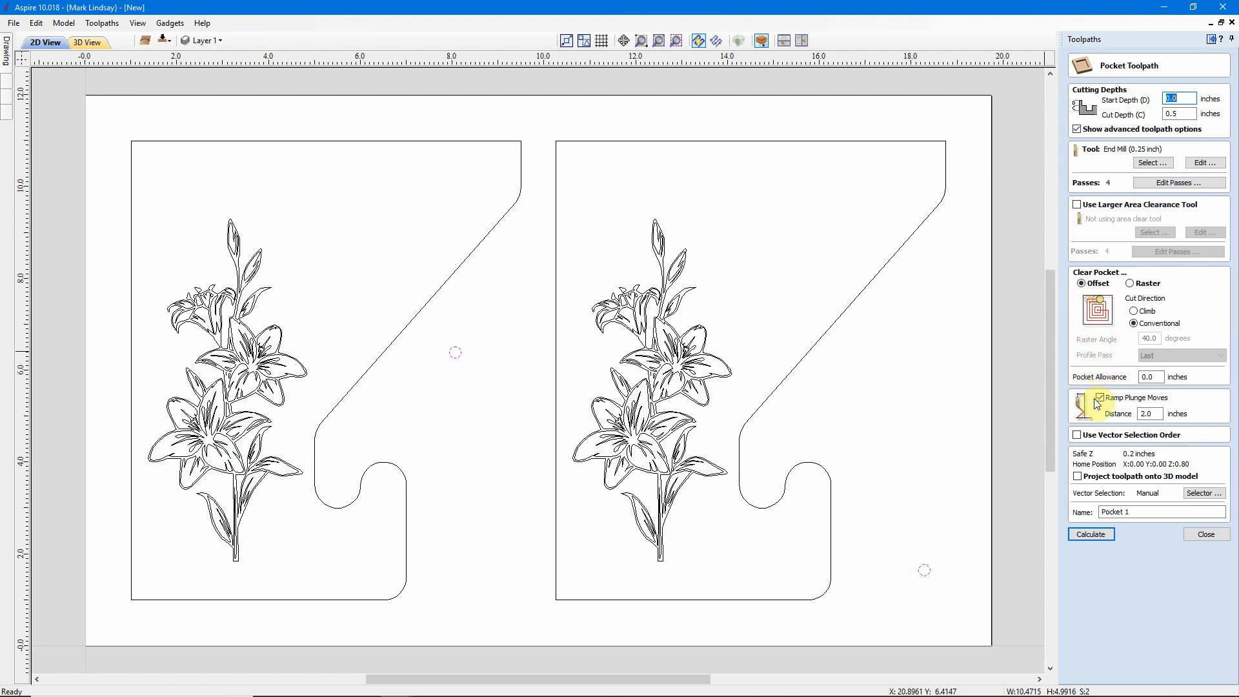
{"action": "double_click", "coordinate": [1126, 512]}
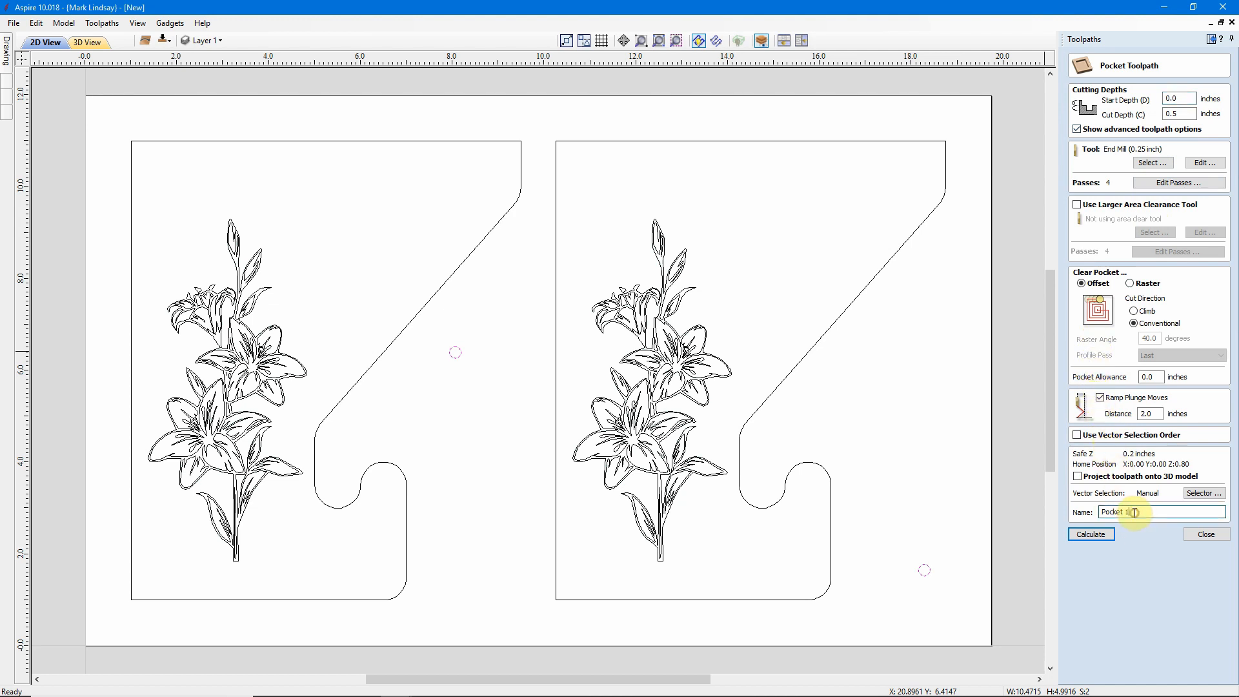
{"action": "left_click_drag", "start_coordinate": [1127, 512], "coordinate": [1085, 512]}
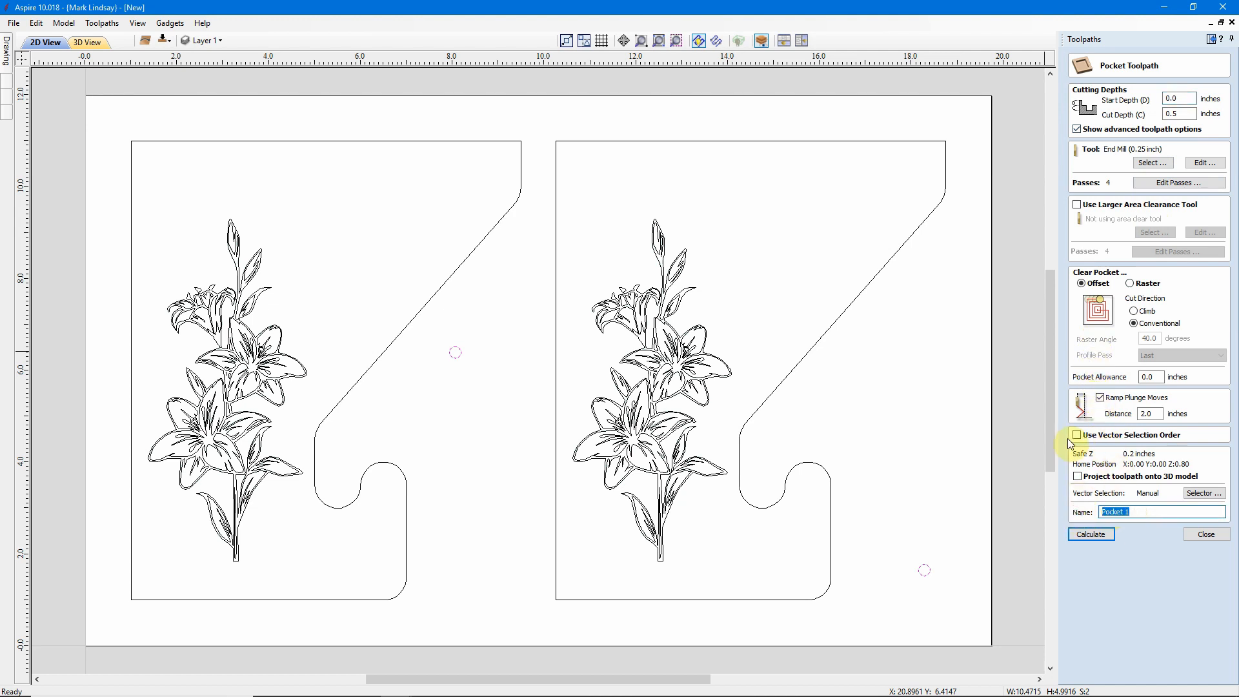
{"action": "type", "text": "Dowel Holes Mill In Spoilboard"}
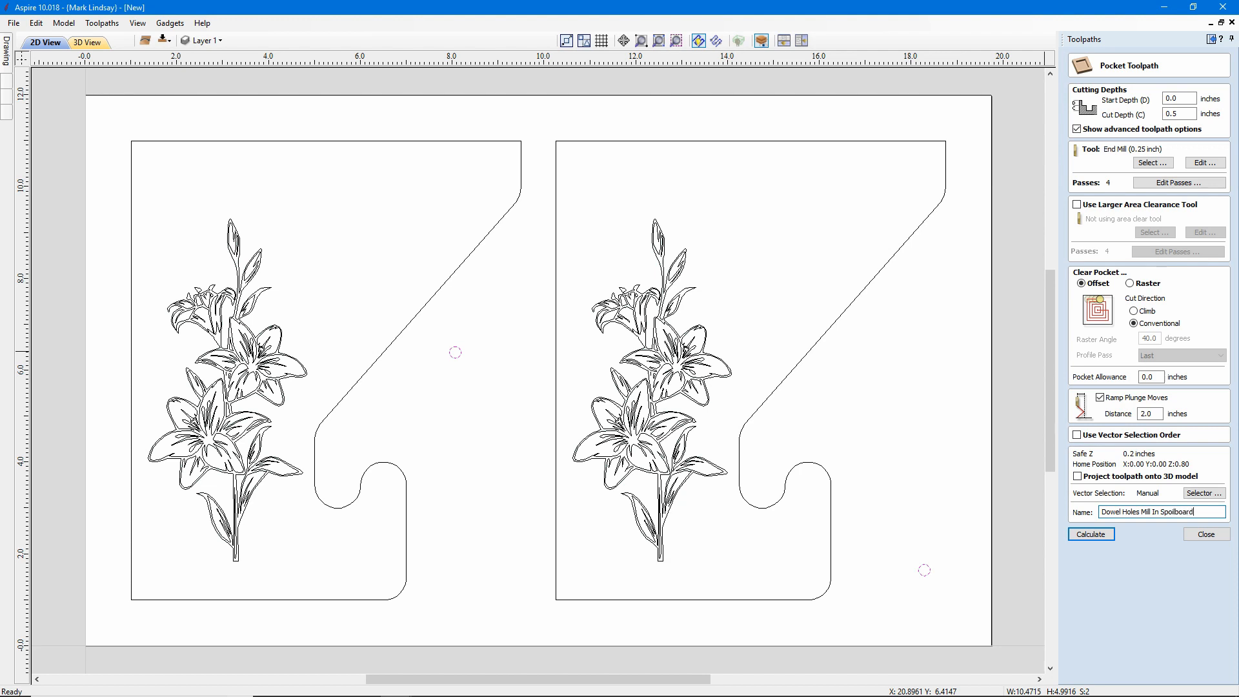
{"action": "left_click", "coordinate": [1095, 535]}
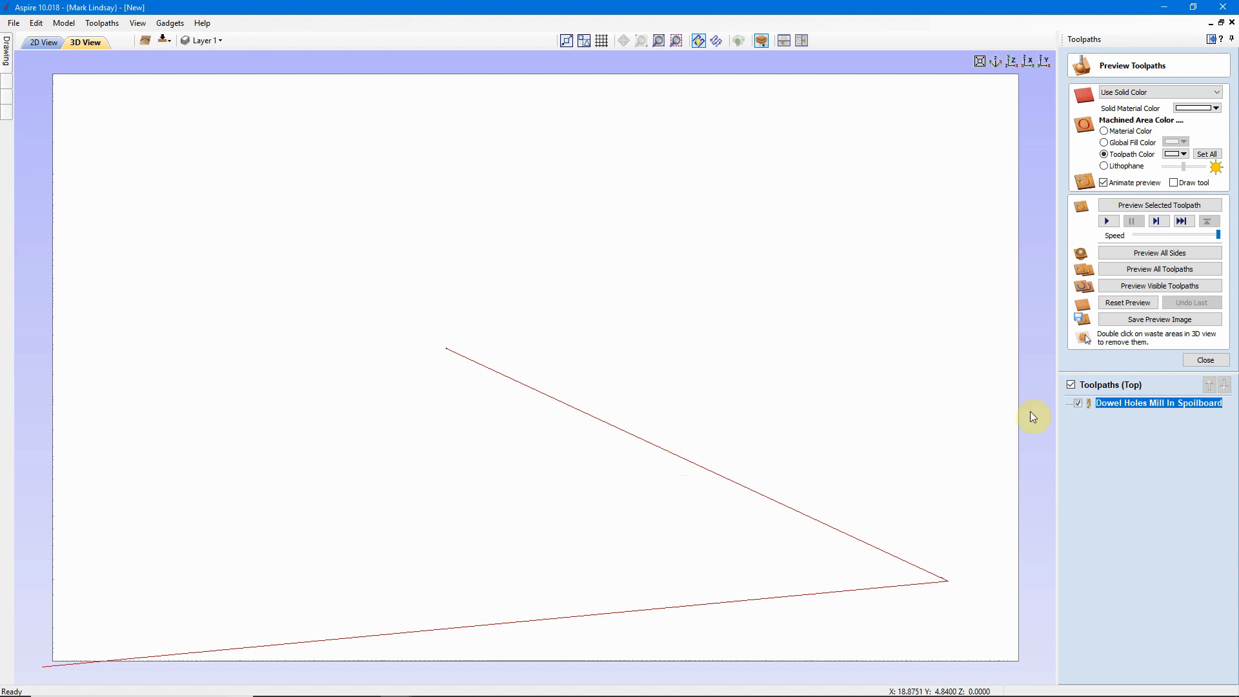
{"action": "left_click", "coordinate": [1171, 207]}
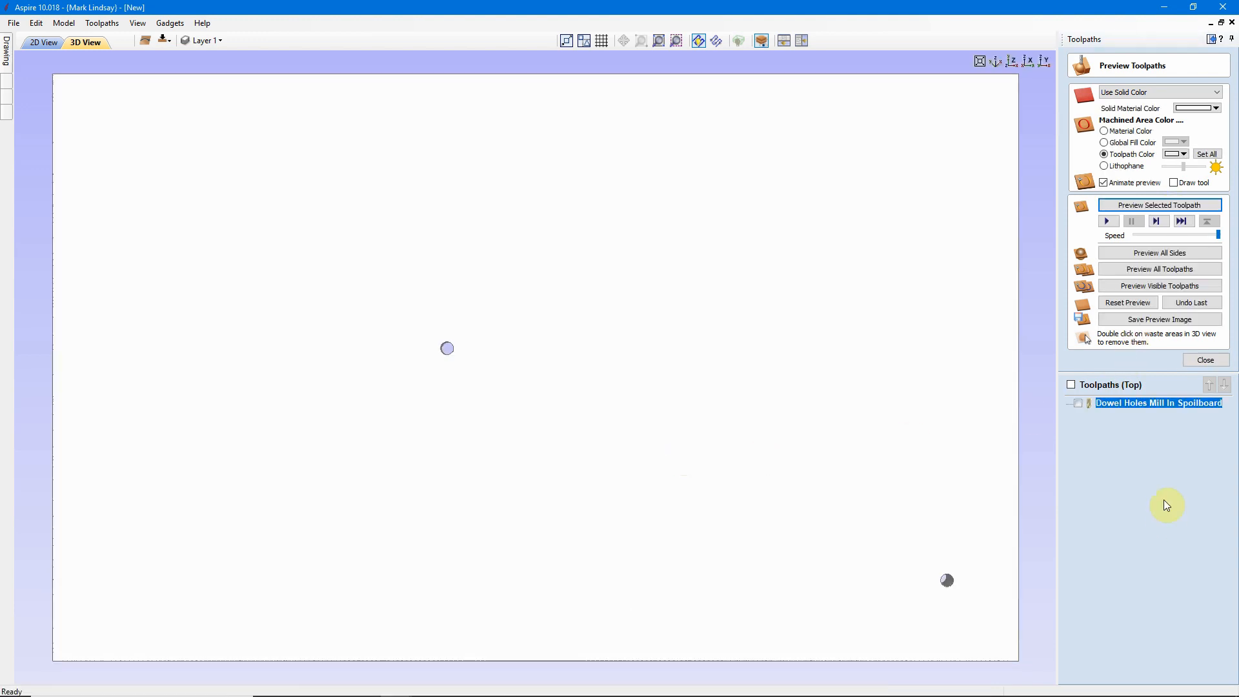
{"action": "left_click", "coordinate": [1192, 303]}
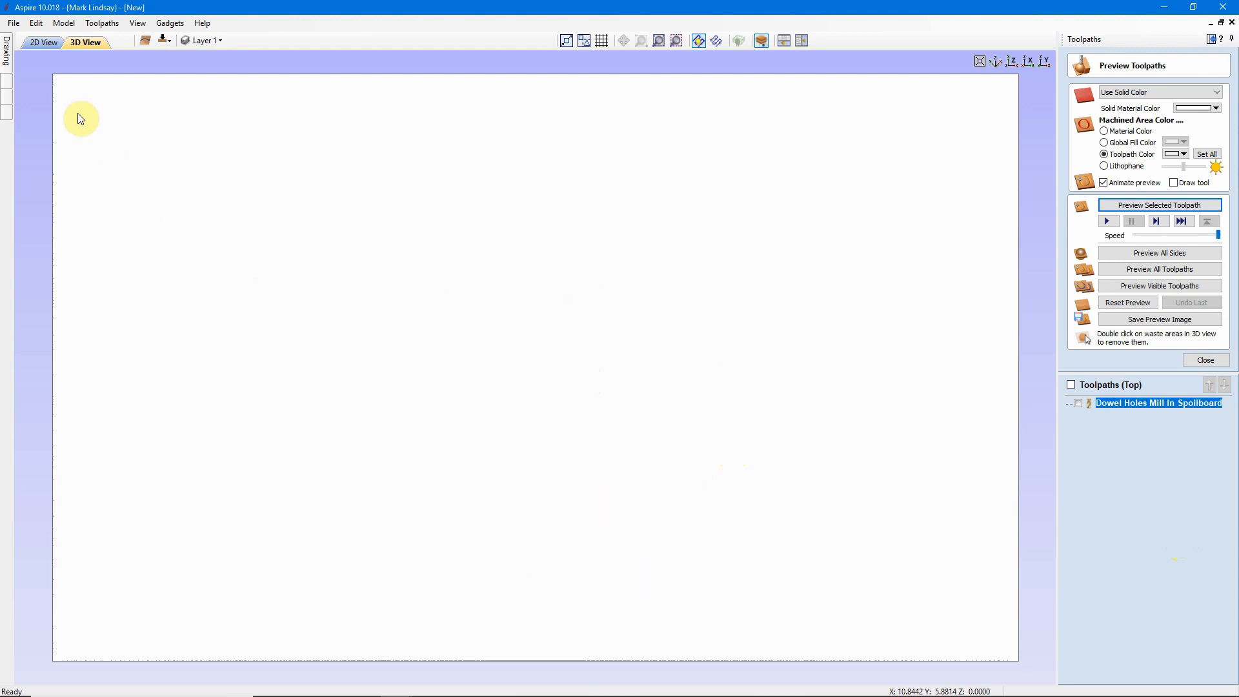
- Calculate a V-carve toolpath named "V-Carve Flowers" with a 0.1-inch flat depth for both flower groups on the top side
{"action": "key", "text": "F2"}
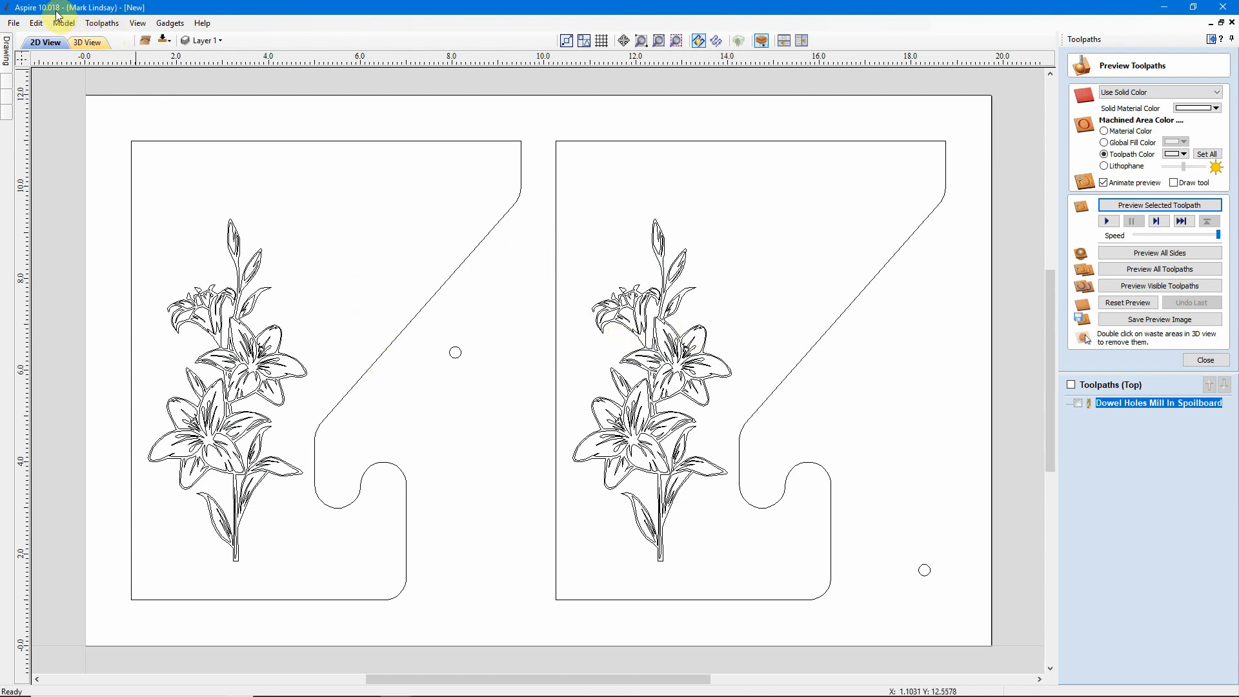
{"action": "left_click", "coordinate": [258, 366]}
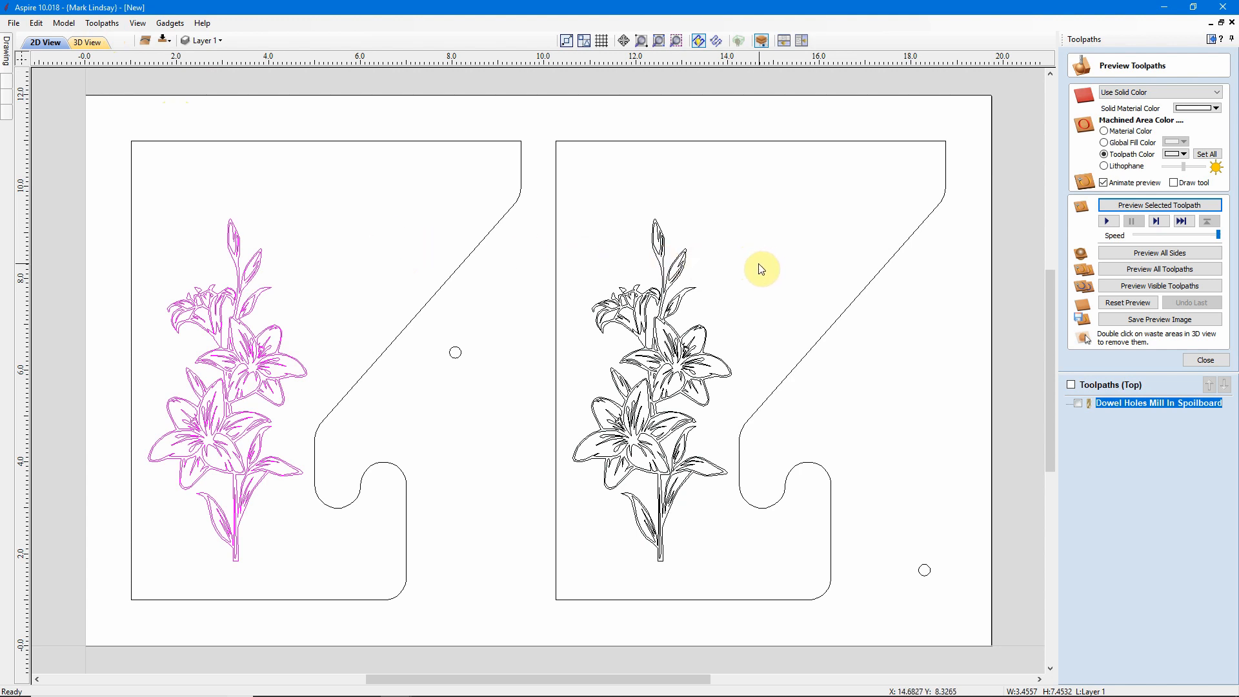
{"action": "left_click", "coordinate": [642, 357], "text": "shift"}
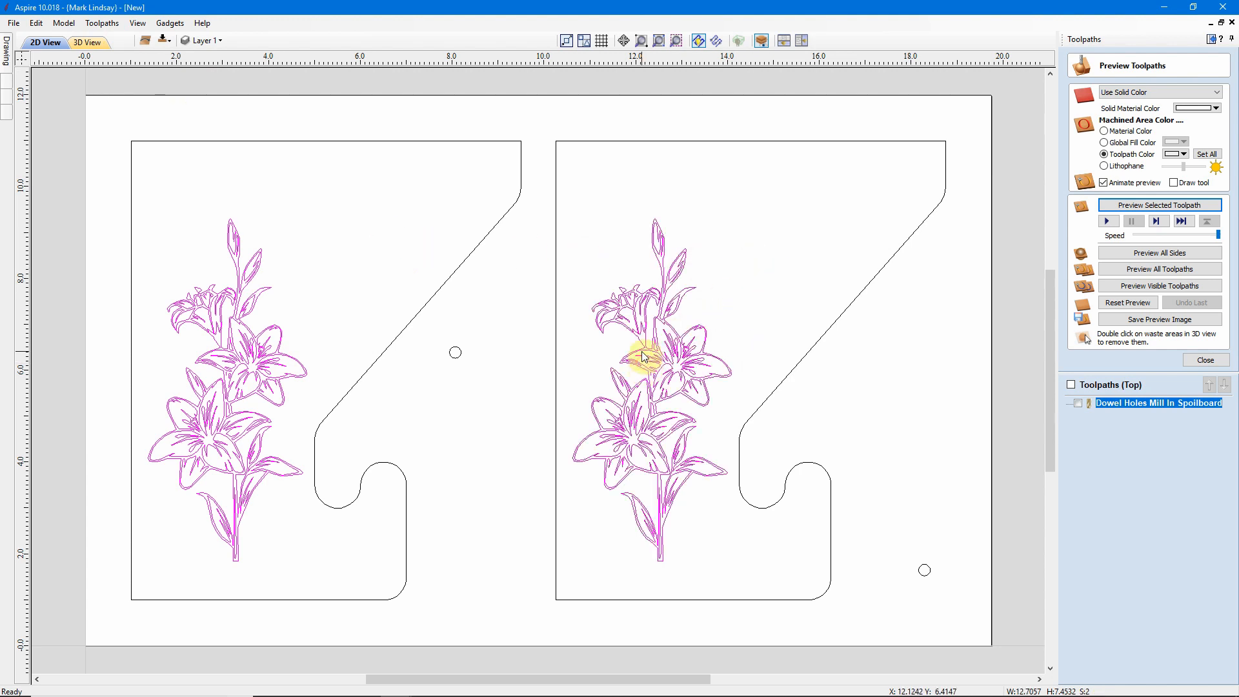
{"action": "left_click", "coordinate": [1208, 360]}
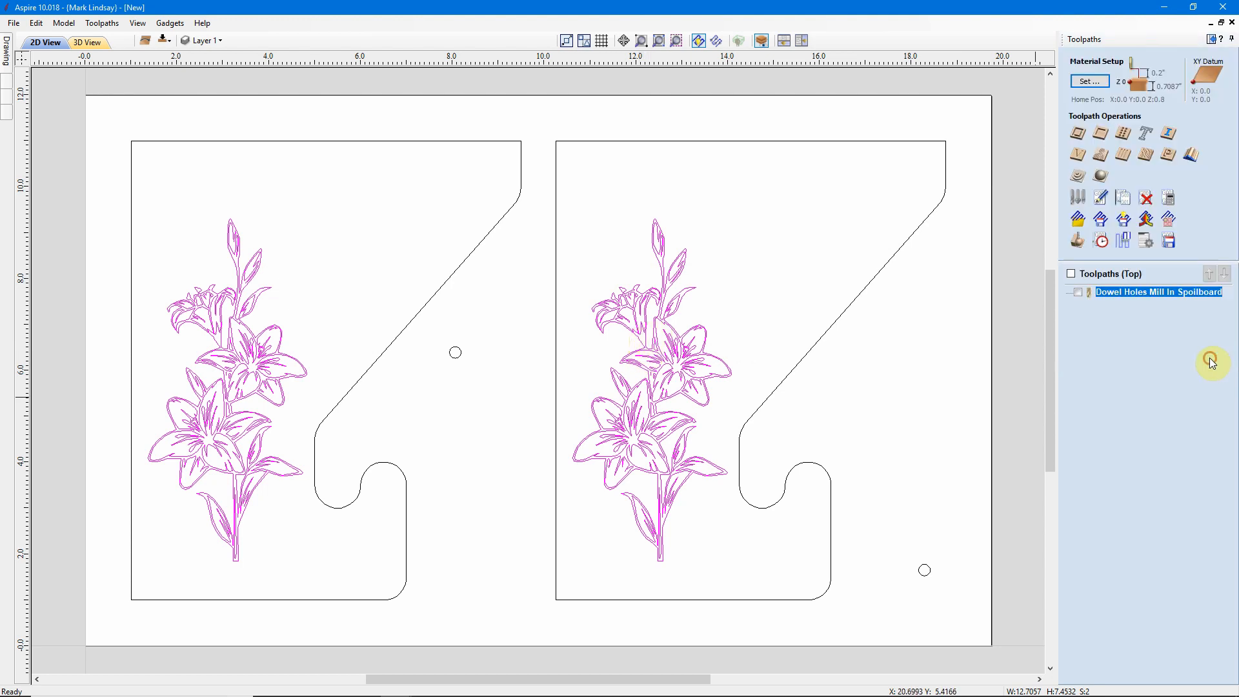
{"action": "left_click", "coordinate": [1079, 162]}
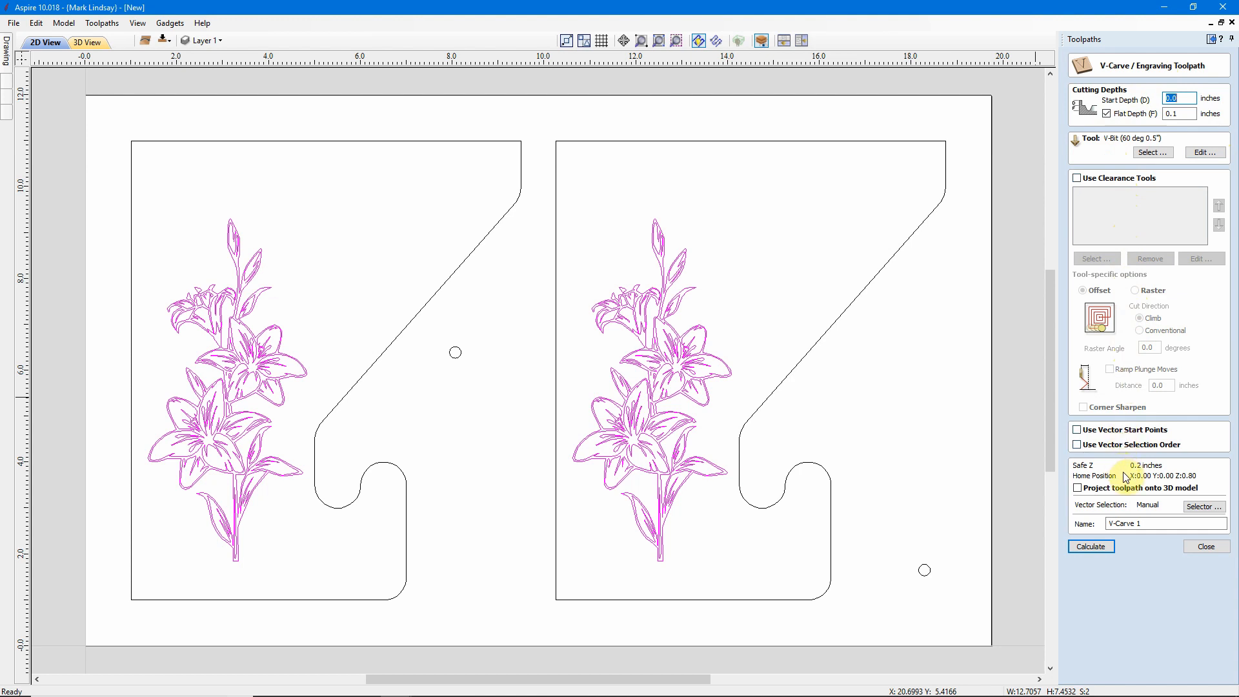
{"action": "left_click", "coordinate": [1137, 523]}
{"action": "double_click", "coordinate": [1137, 523]}
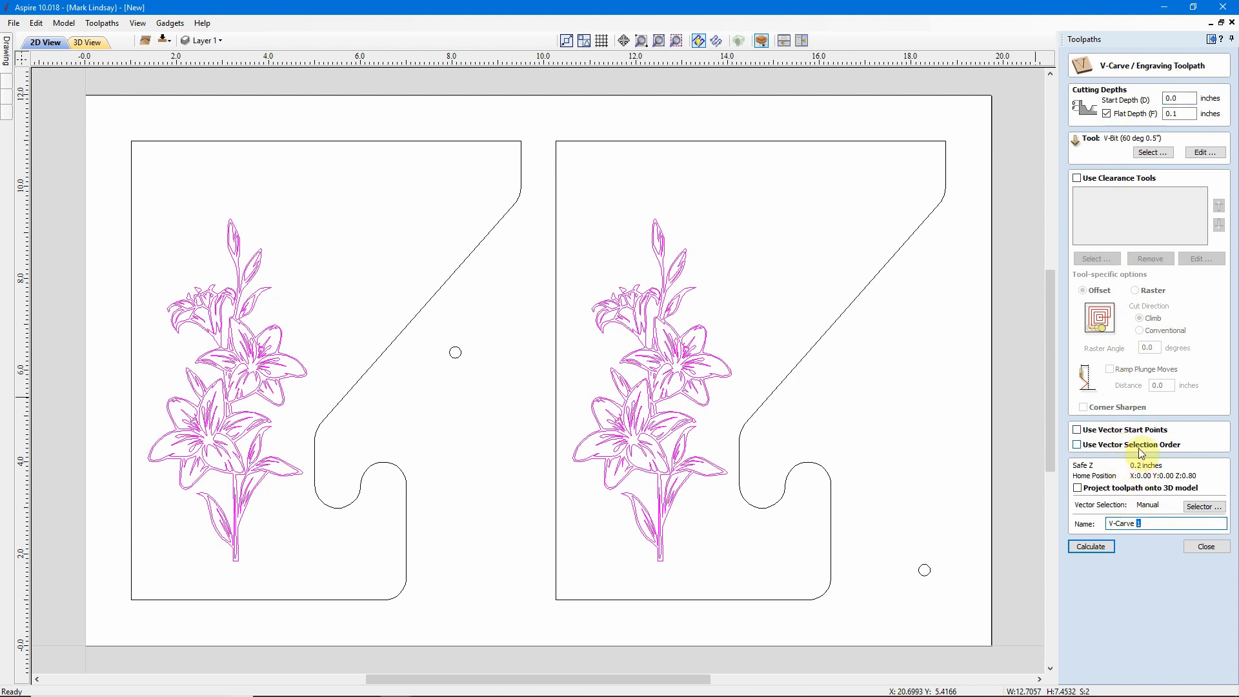
{"action": "type", "text": "Flowers"}
{"action": "left_click", "coordinate": [1090, 547]}
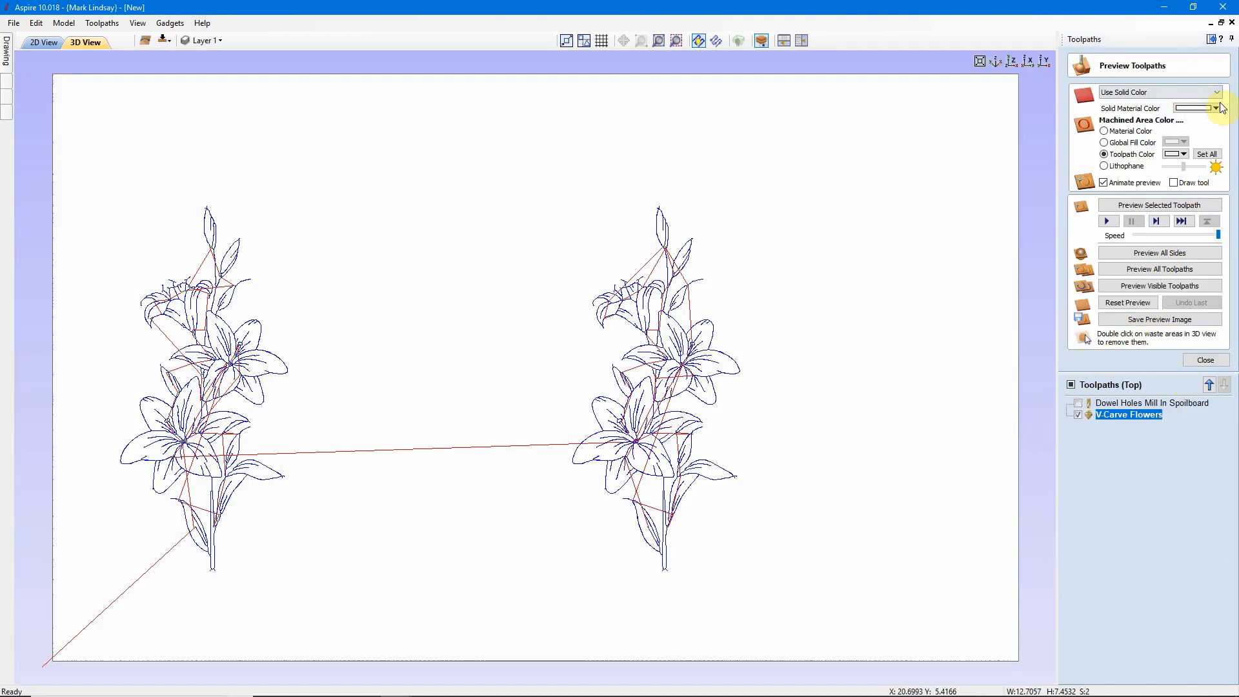
- Set the top-side flower toolpath's machined-area color to blue and preview the carving
{"action": "left_click", "coordinate": [1182, 154]}
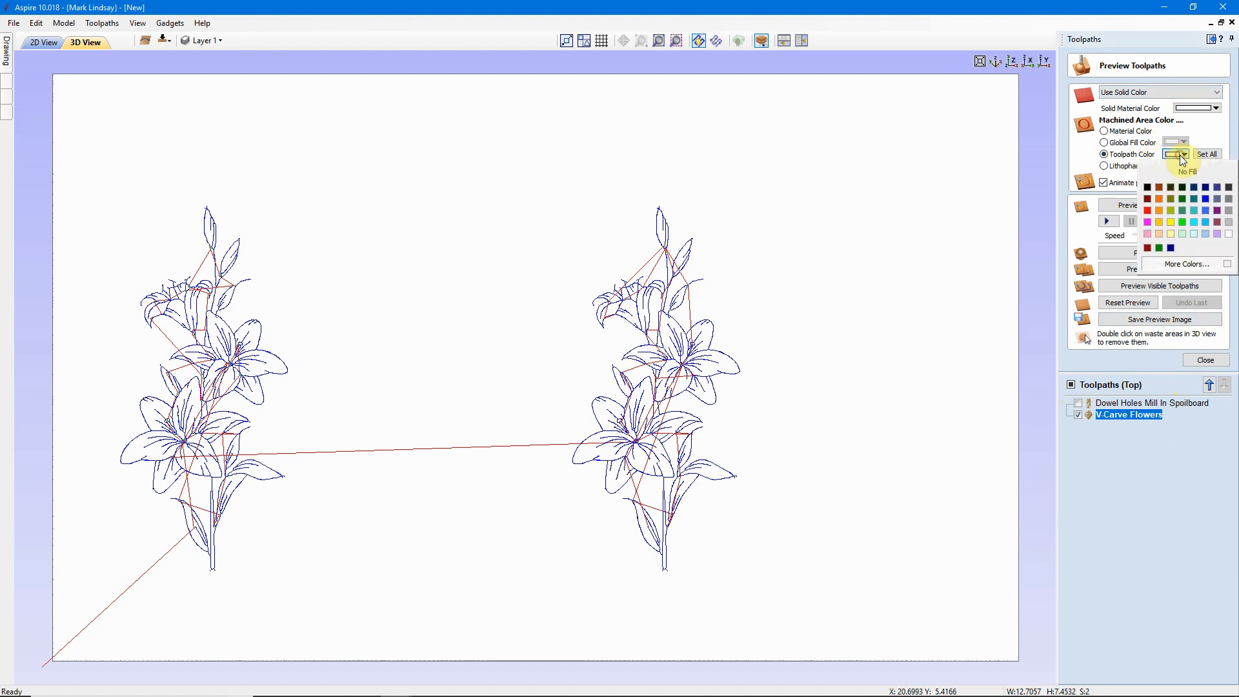
{"action": "left_click", "coordinate": [1205, 197]}
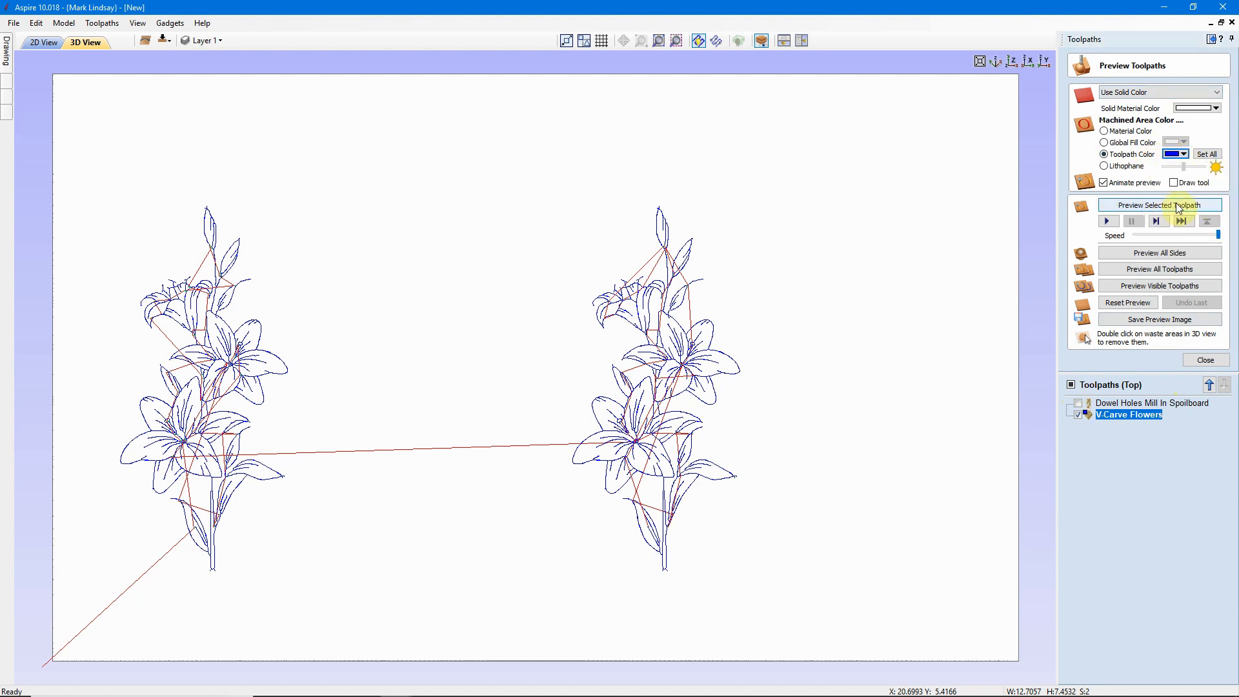
{"action": "left_click", "coordinate": [1172, 205]}
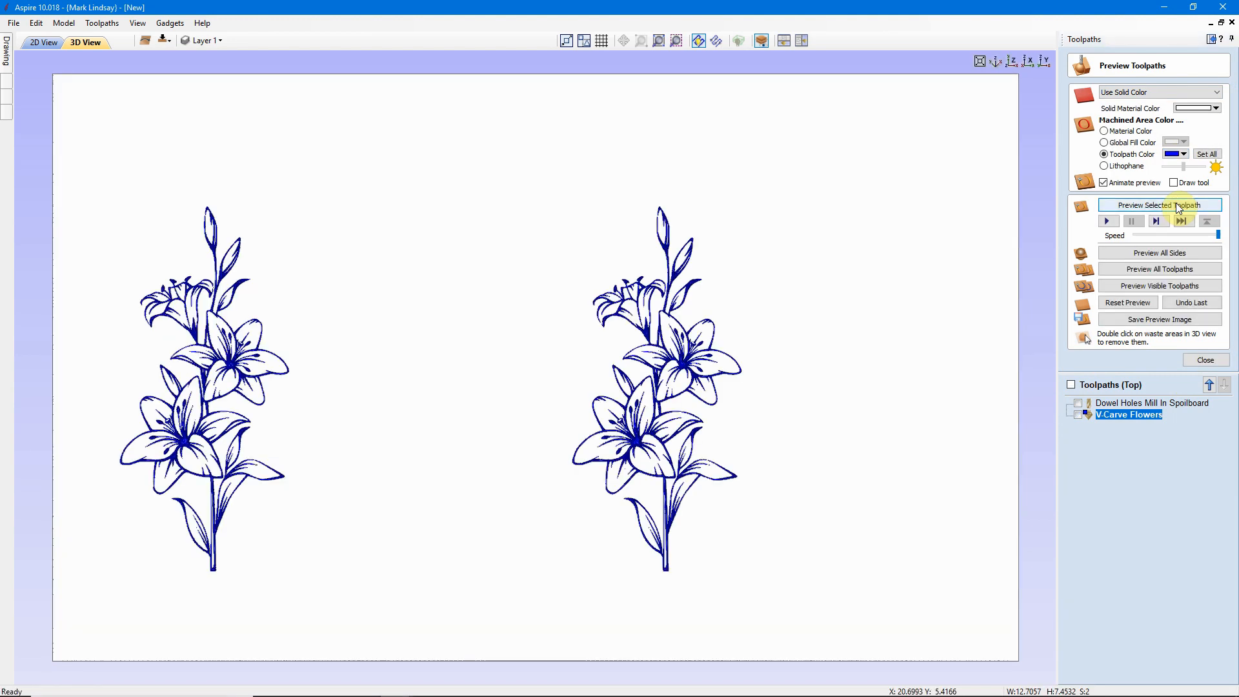
{"action": "left_click", "coordinate": [1204, 359]}
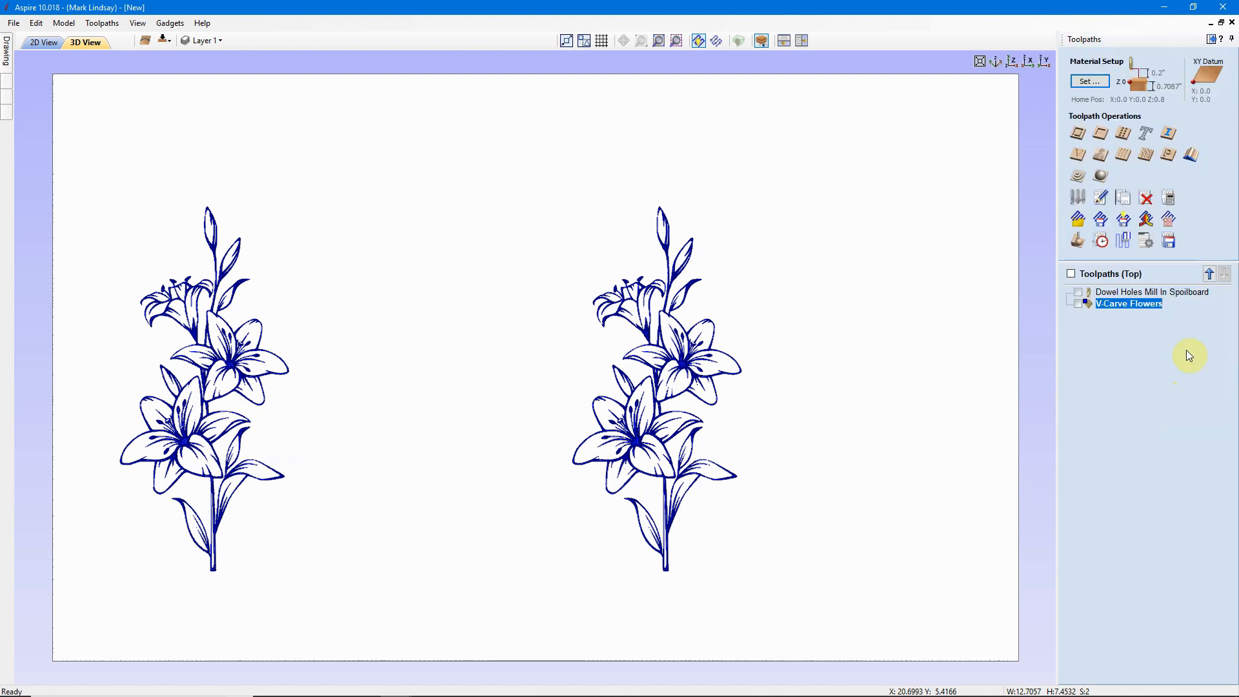
- Start a 2D profile toolpath for the two bracket outlines, setting the cut depth to material thickness plus .005 inches (z+.005)
{"action": "left_click", "coordinate": [40, 42]}
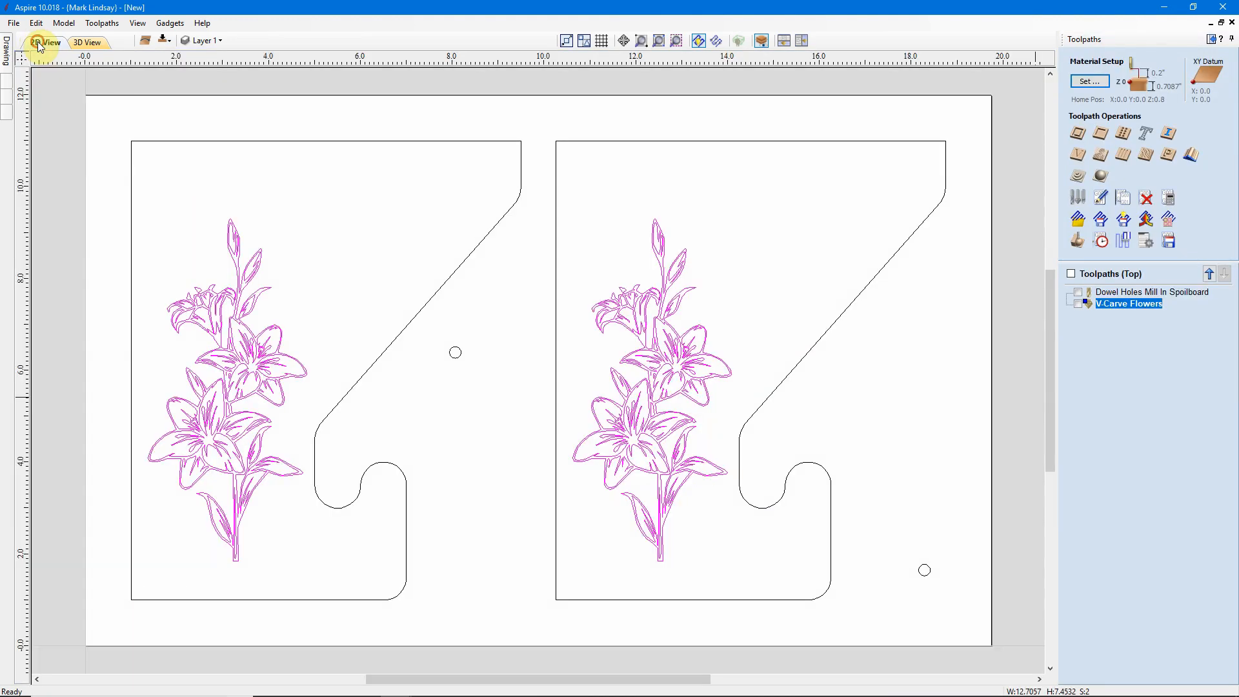
{"action": "left_click", "coordinate": [417, 213]}
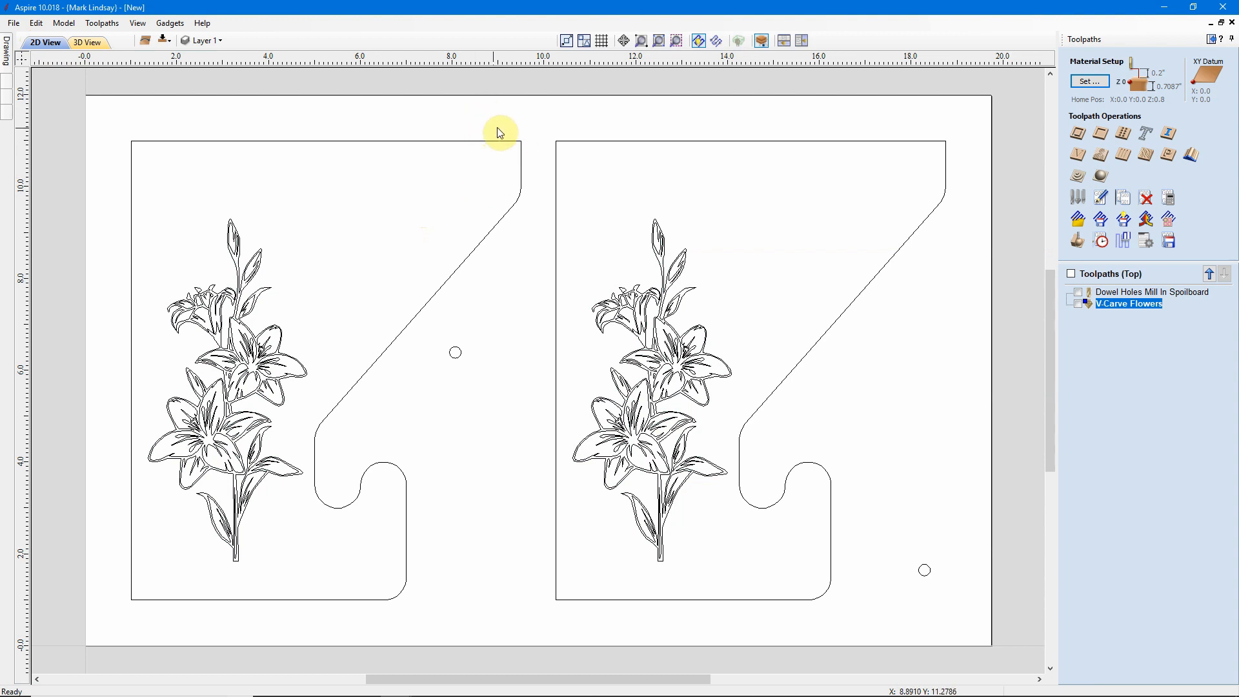
{"action": "left_click_drag", "start_coordinate": [589, 127], "coordinate": [473, 179]}
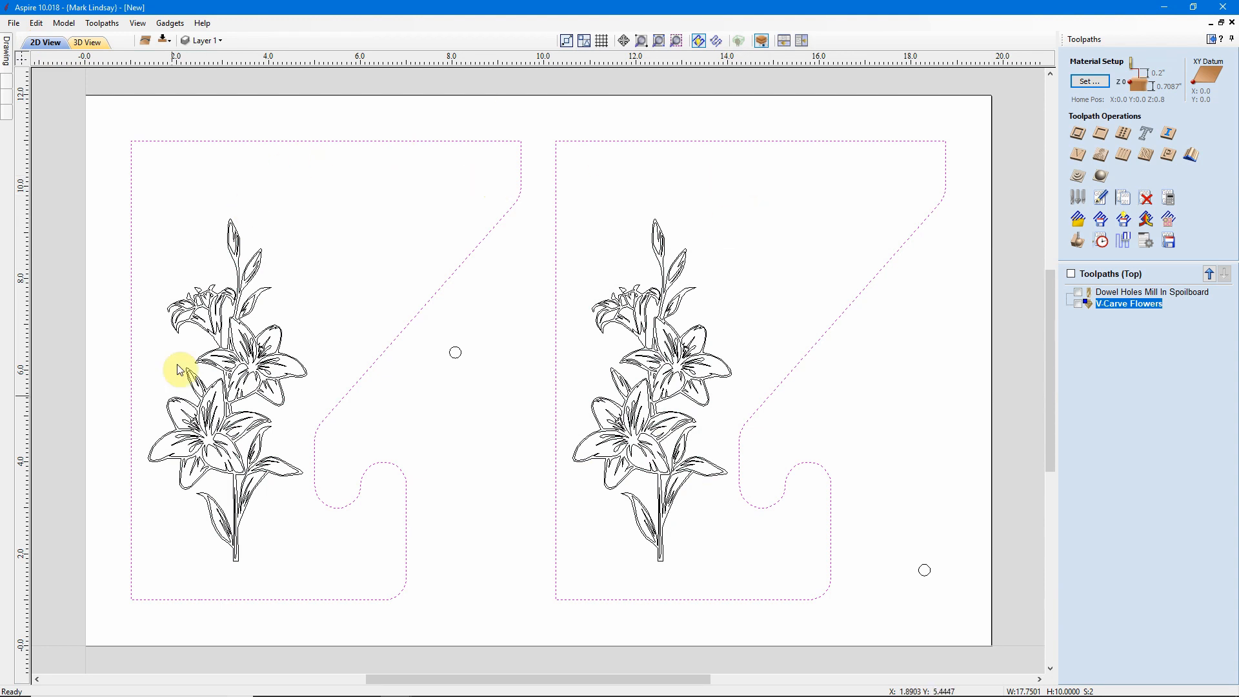
{"action": "left_click", "coordinate": [1077, 135]}
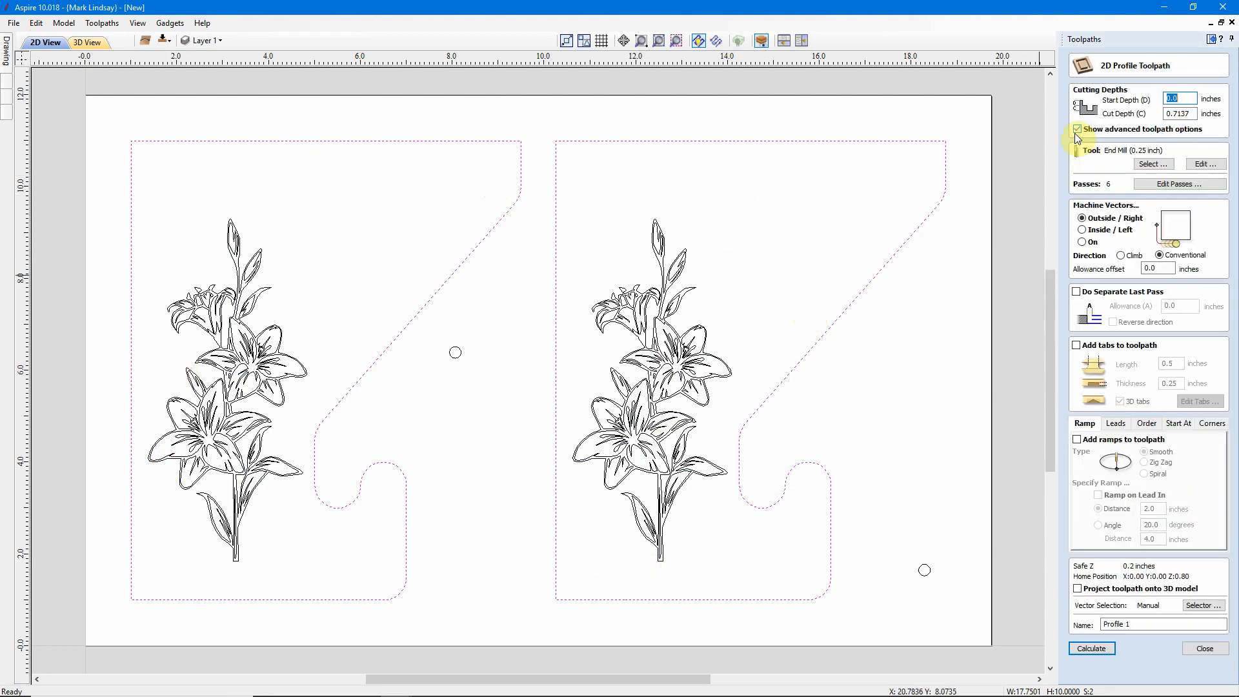
{"action": "left_click", "coordinate": [1194, 113]}
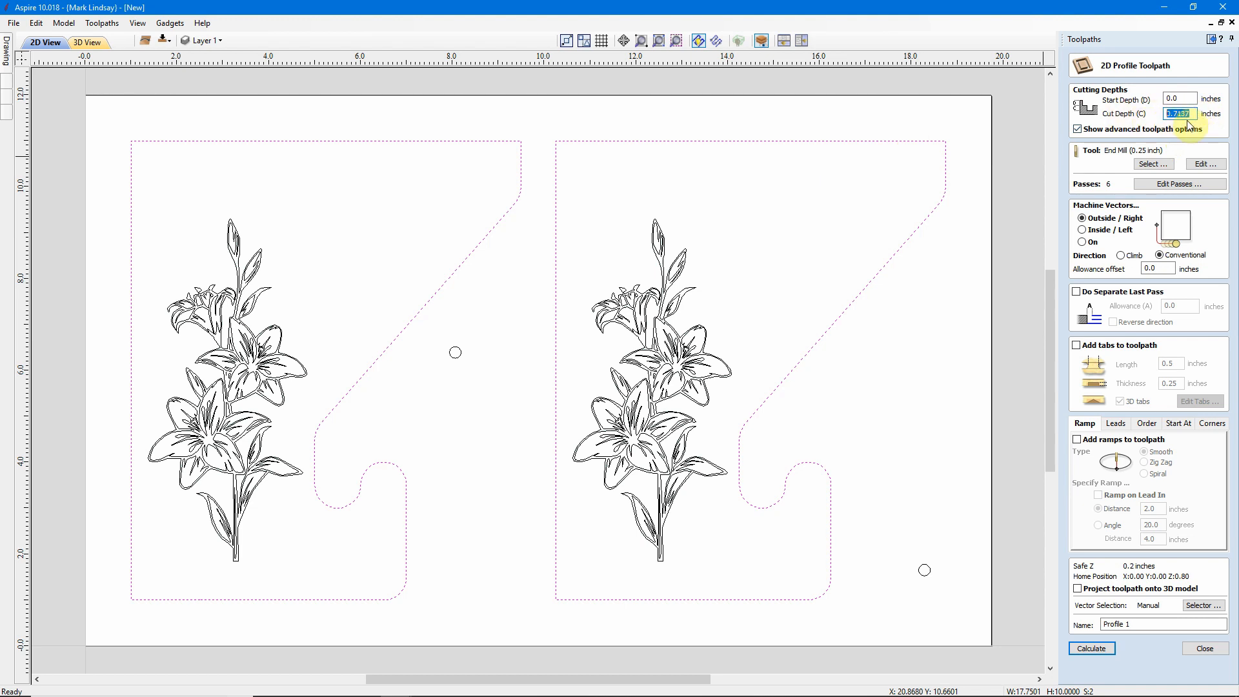
{"action": "type", "text": "2"}
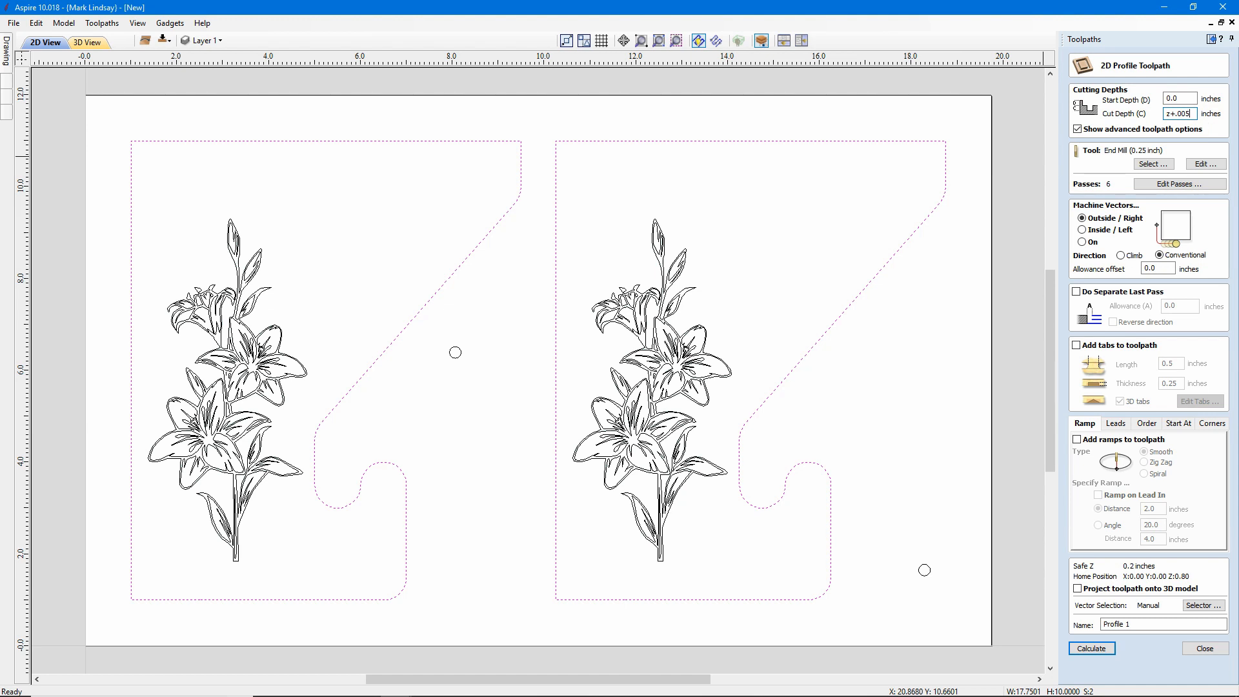
{"action": "type", "text": "+.005="}
- Enable a separate last pass for the bracket profile toolpath with a 0.01-inch allowance
{"action": "left_click", "coordinate": [1075, 292]}
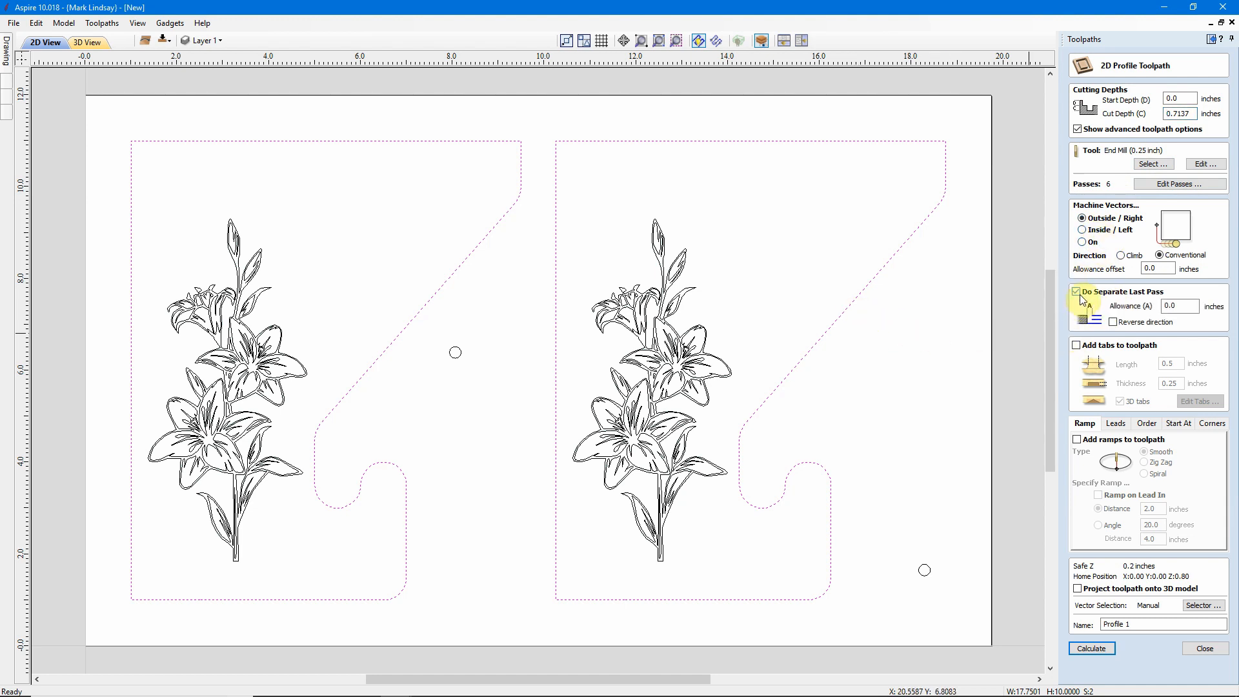
{"action": "double_click", "coordinate": [1183, 304]}
{"action": "type", "text": "0.01"}
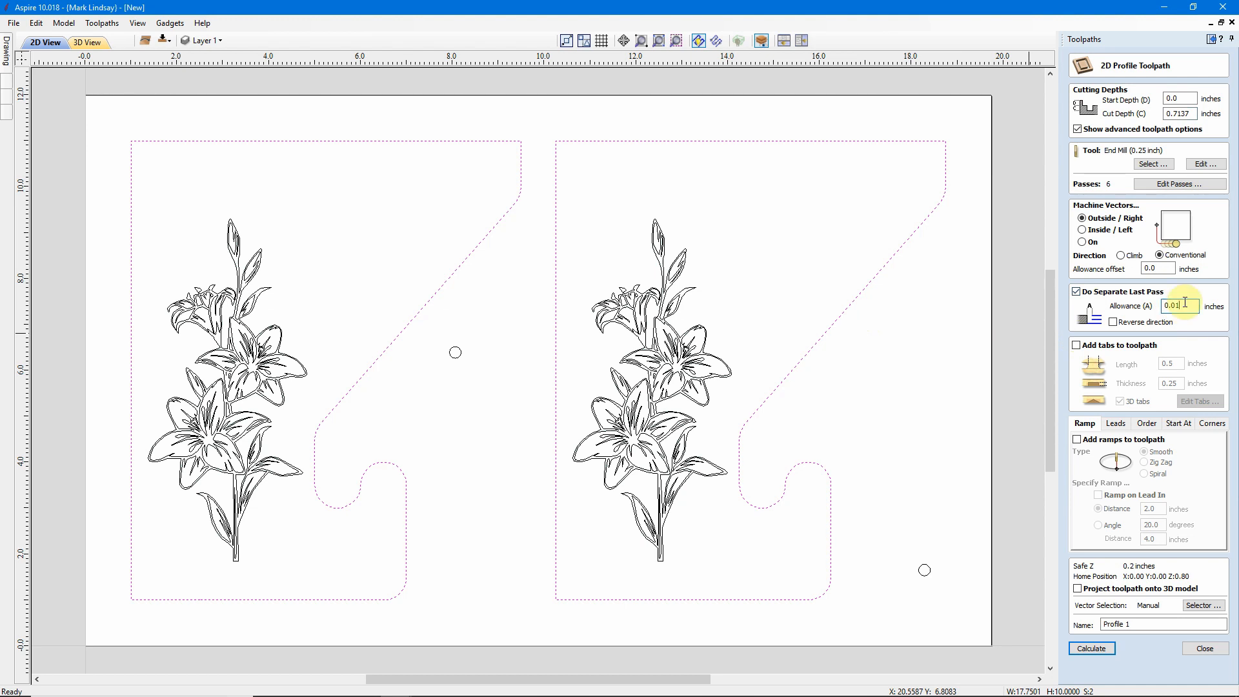
- Enable tabs on the profile toolpath and delete the eight tabs along the horizontal top and bottom edges of both brackets
{"action": "left_click", "coordinate": [1076, 346]}
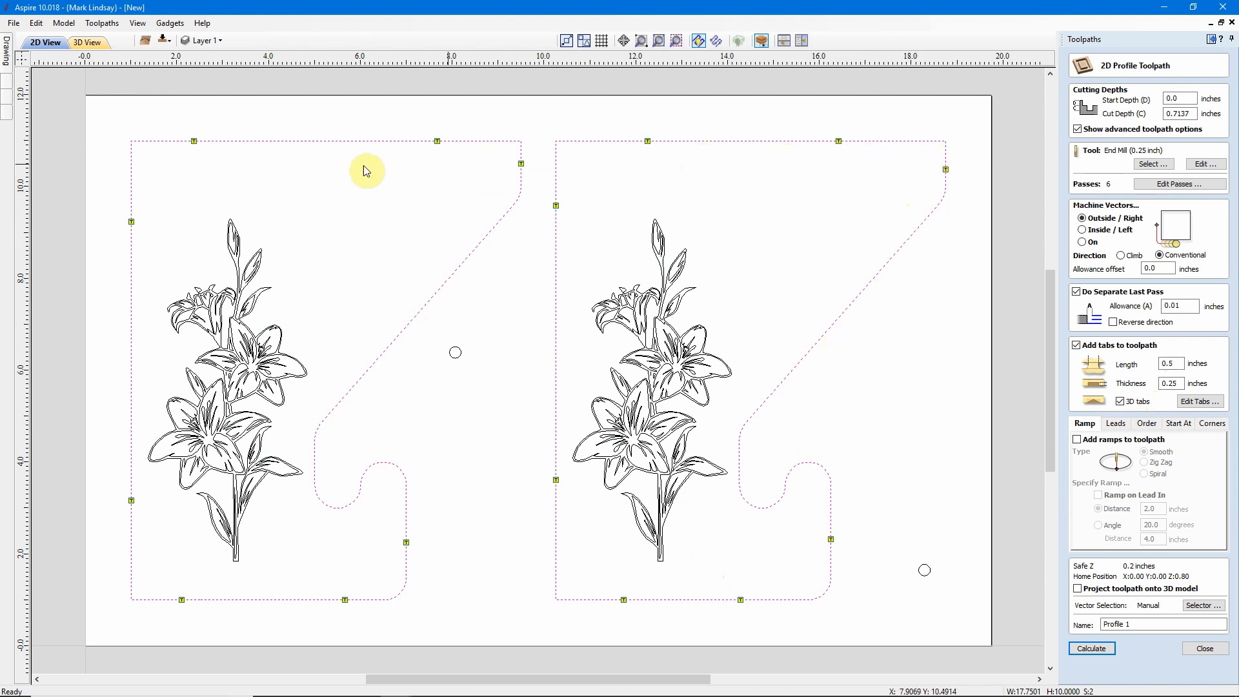
{"action": "left_click", "coordinate": [1198, 402]}
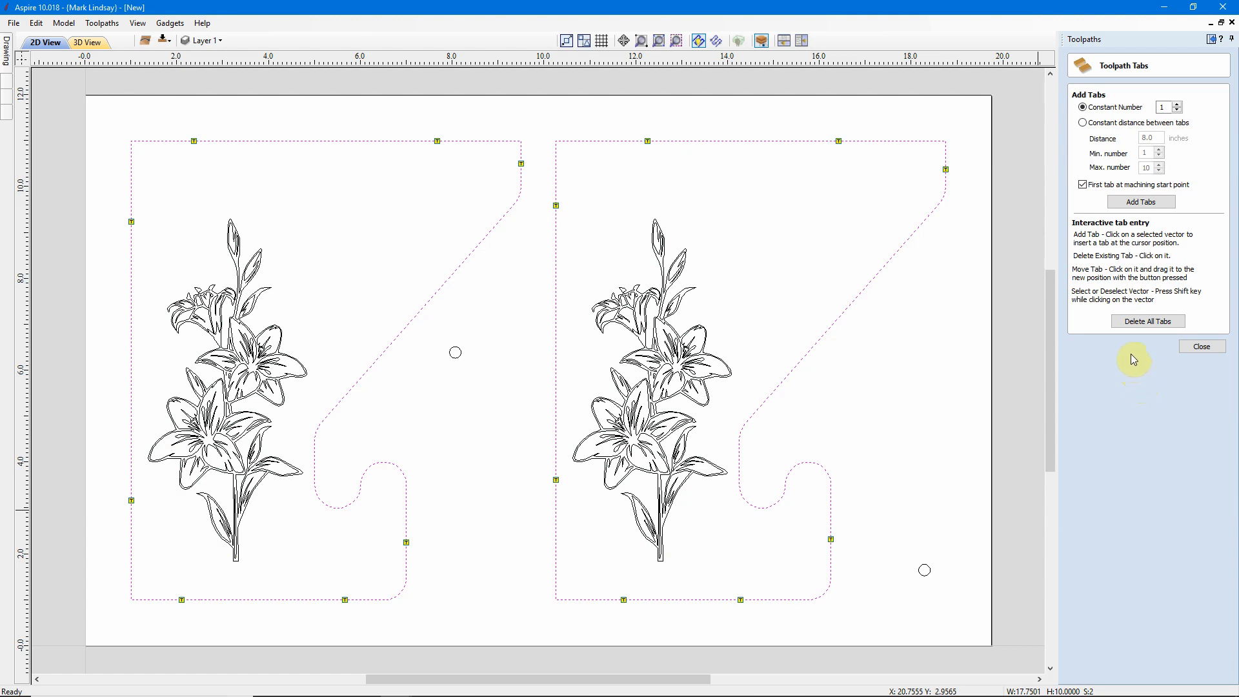
{"action": "left_click", "coordinate": [838, 140]}
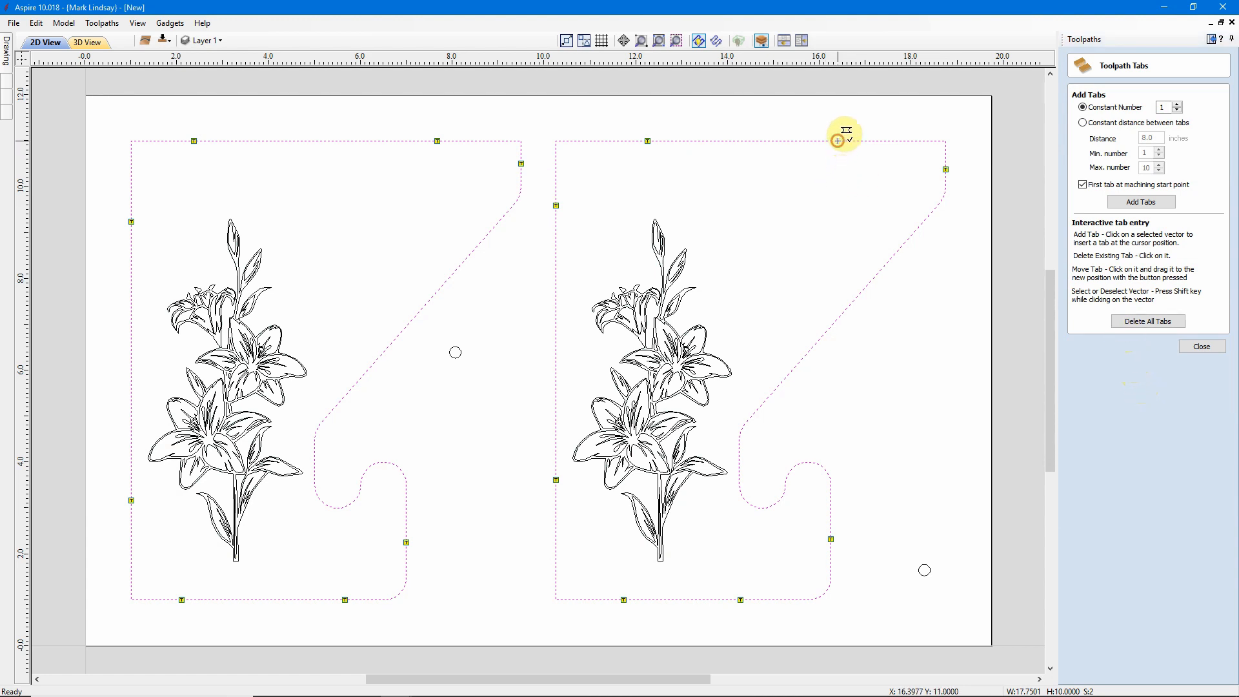
{"action": "left_click", "coordinate": [646, 141]}
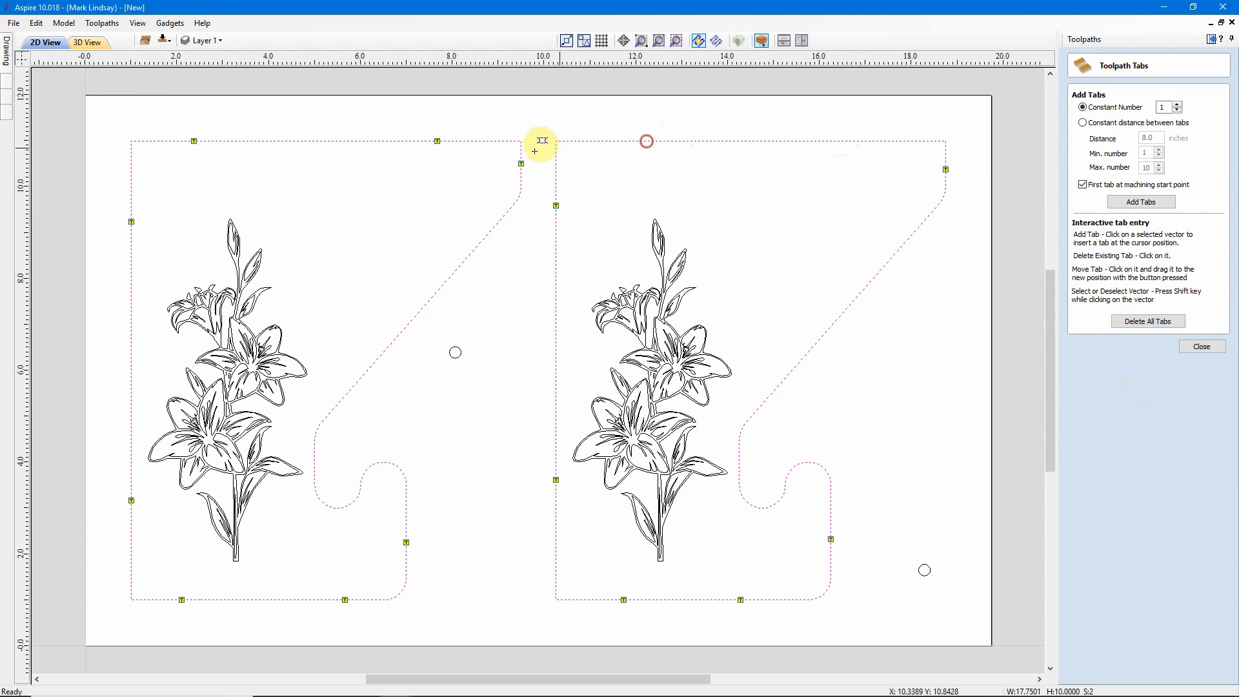
{"action": "left_click", "coordinate": [436, 141]}
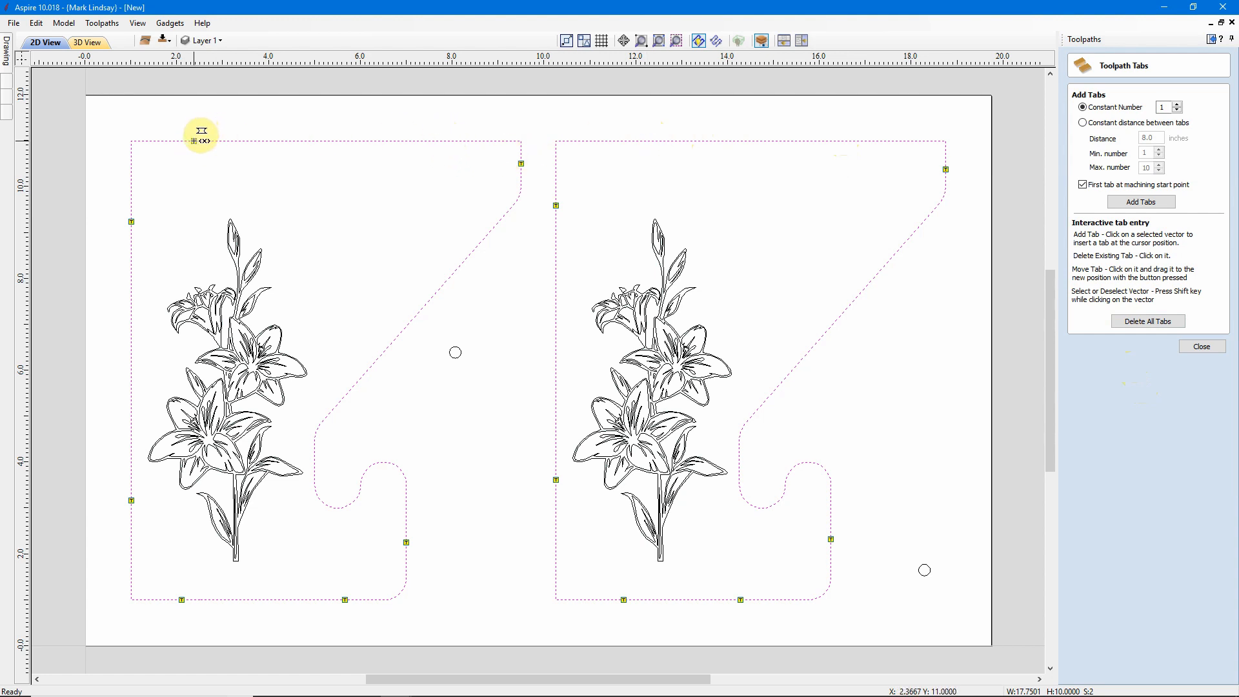
{"action": "left_click", "coordinate": [194, 141]}
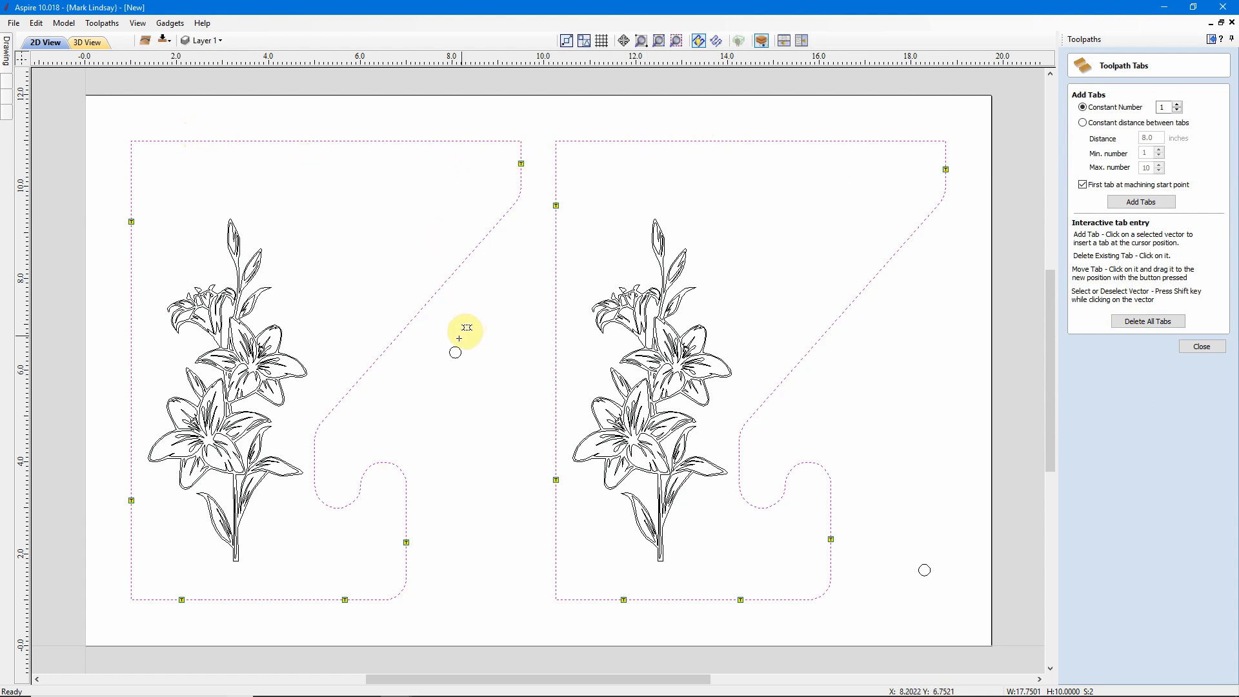
{"action": "left_click", "coordinate": [345, 599]}
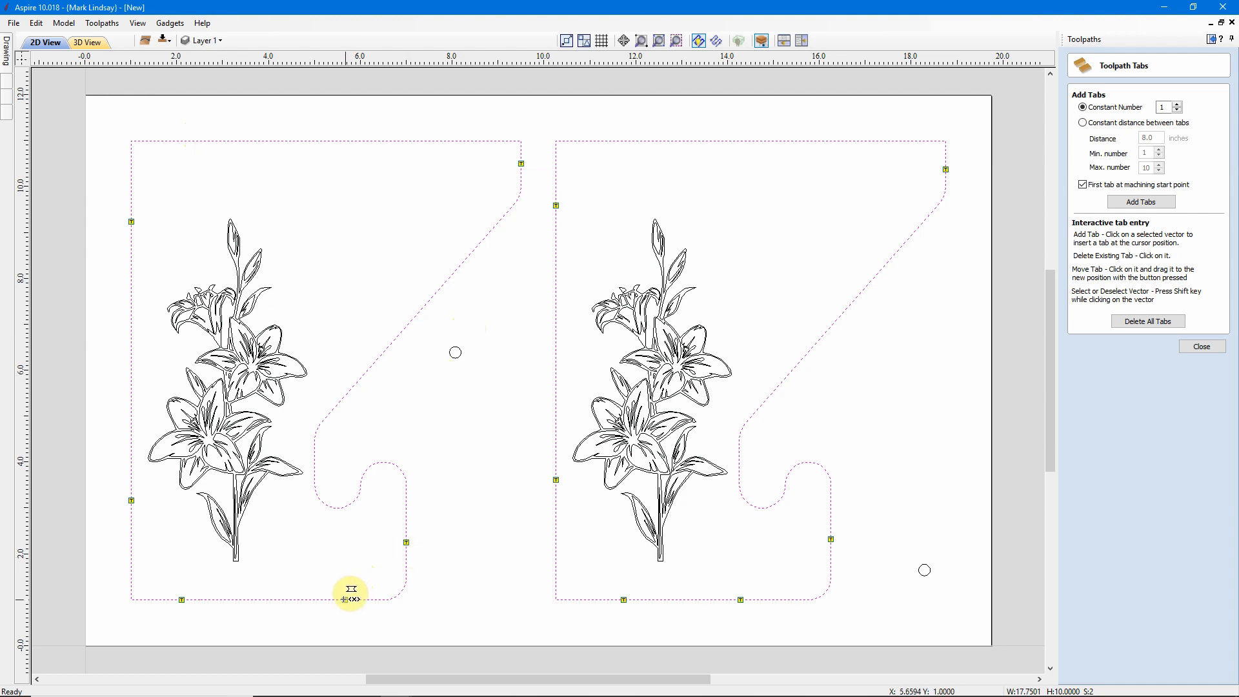
{"action": "left_click", "coordinate": [182, 600]}
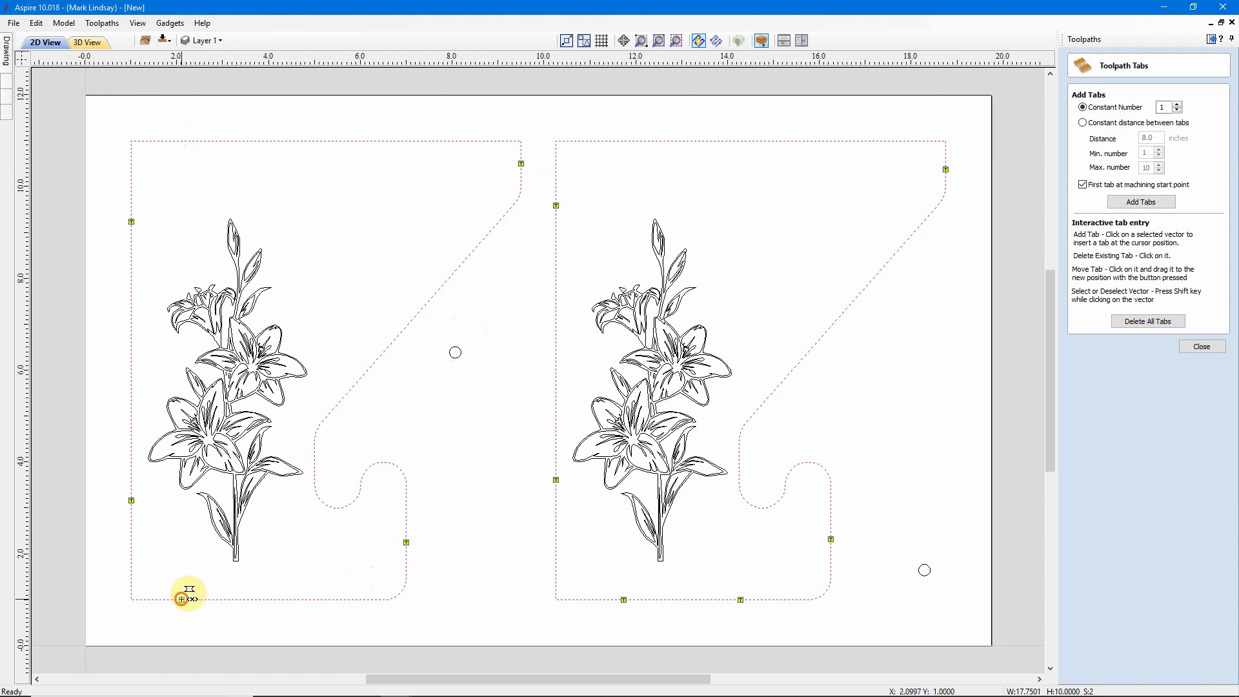
{"action": "left_click", "coordinate": [623, 599]}
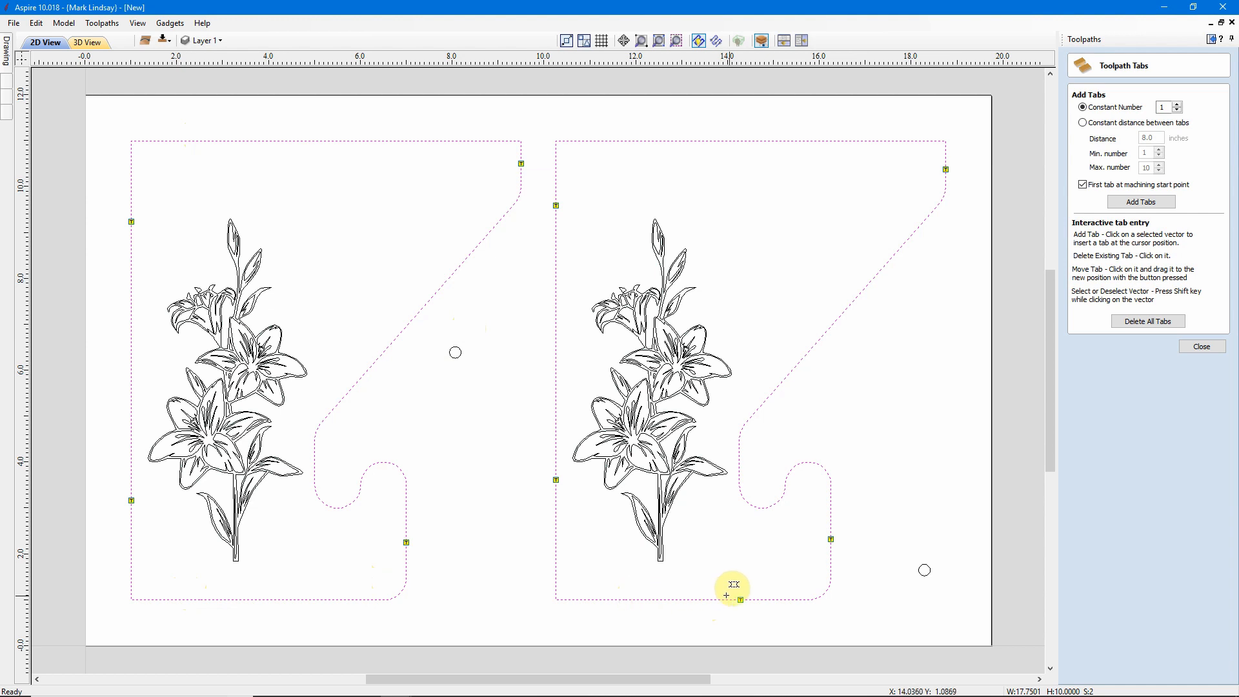
{"action": "left_click", "coordinate": [740, 599]}
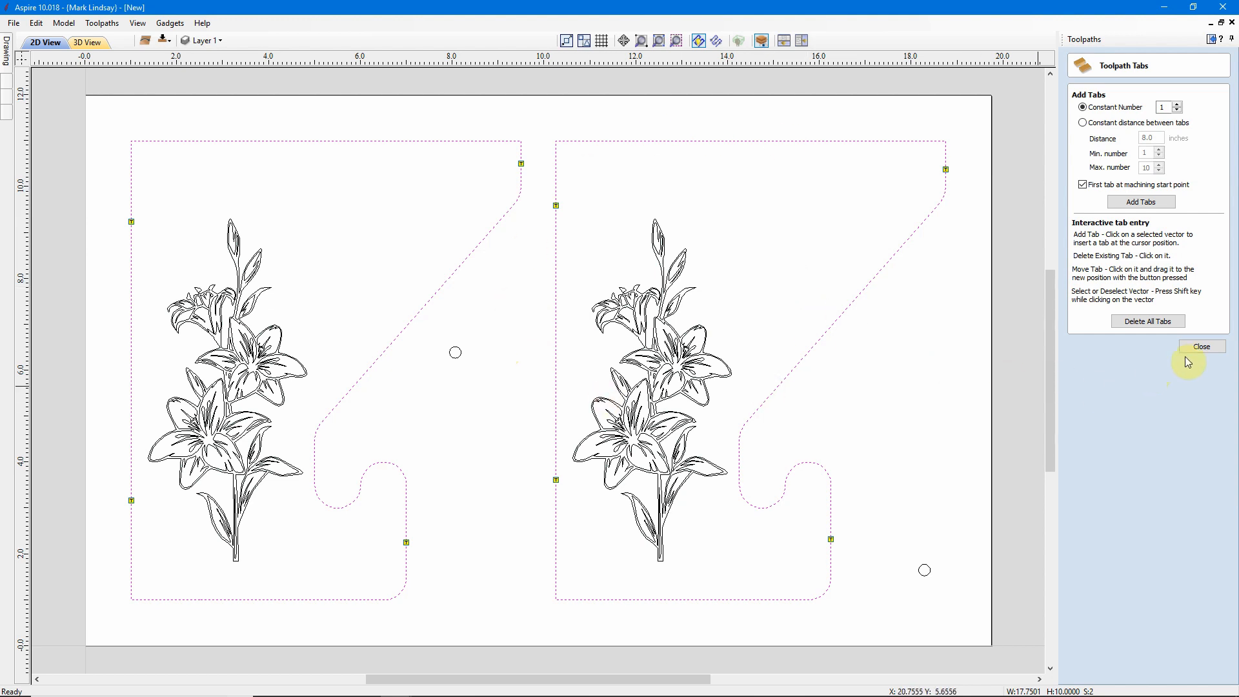
{"action": "left_click", "coordinate": [1201, 347]}
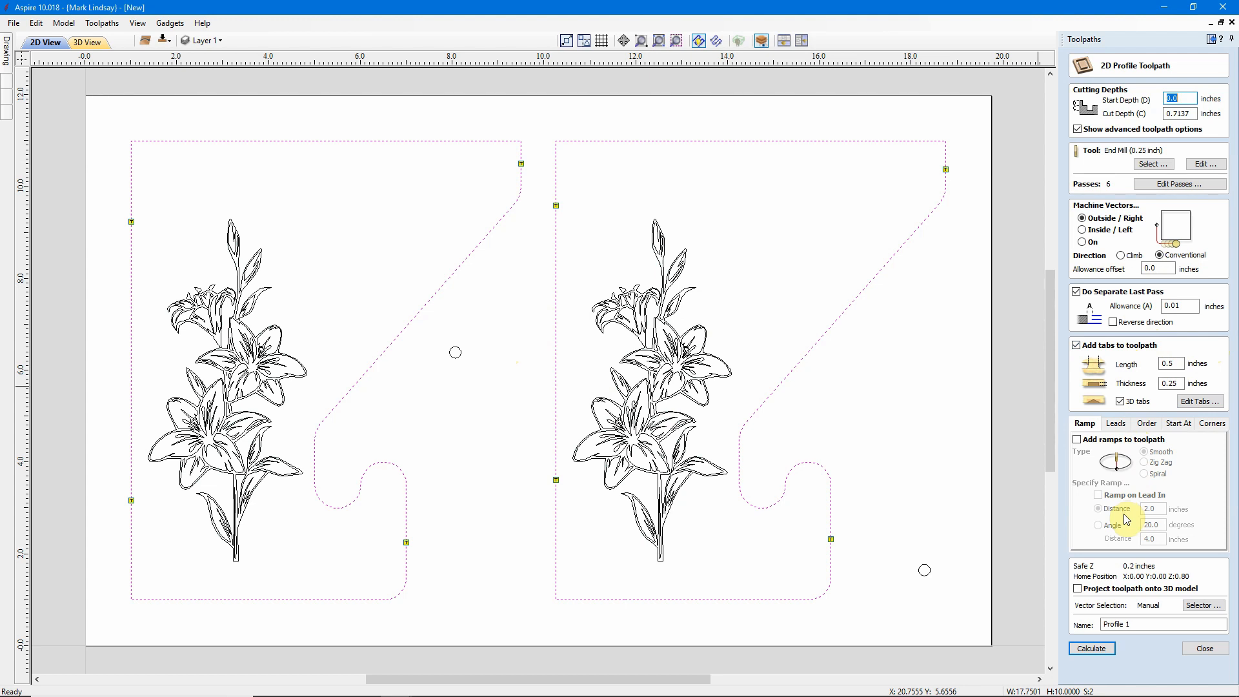
- Add smooth ramps with a 2.0-inch distance to the bracket profile toolpath and check its corner options
{"action": "left_click", "coordinate": [1076, 440]}
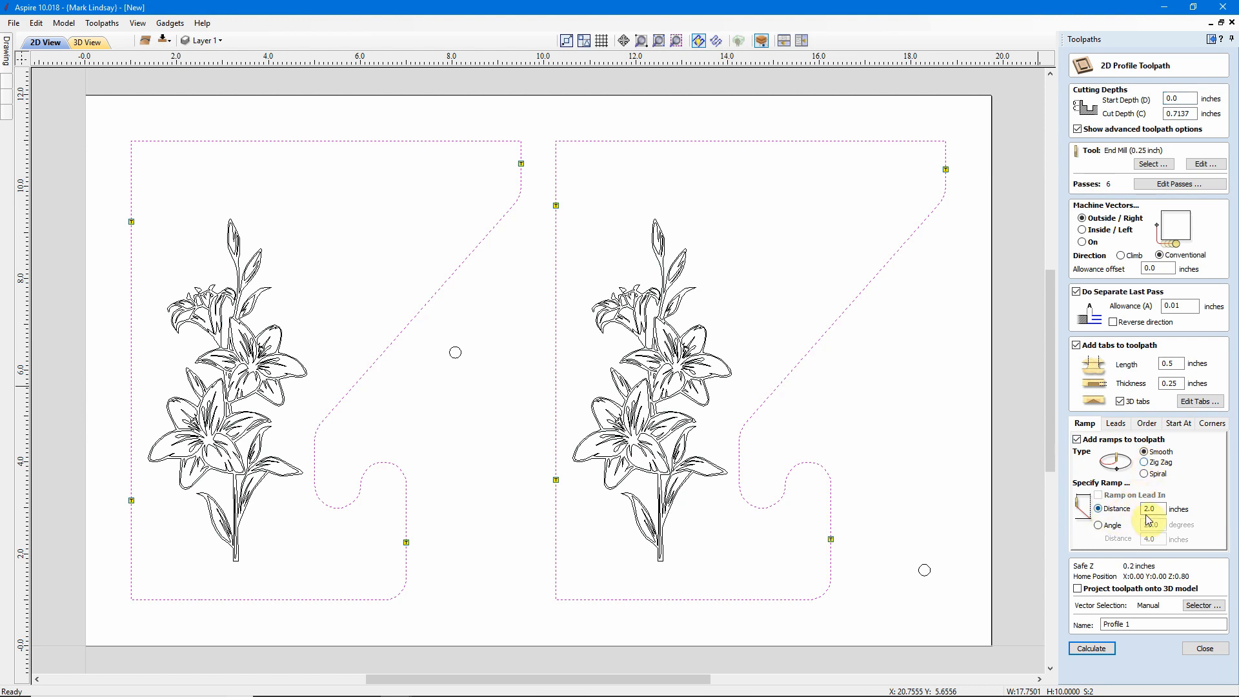
{"action": "left_click", "coordinate": [1216, 426]}
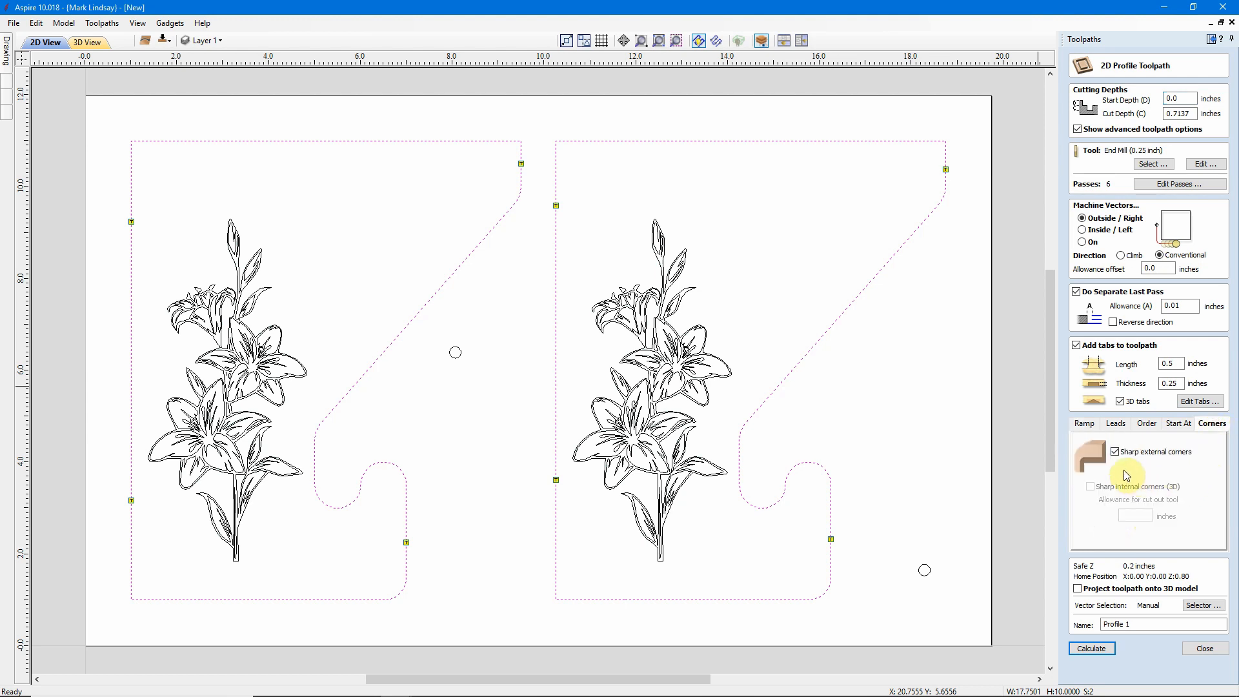
{"action": "left_click", "coordinate": [1086, 426]}
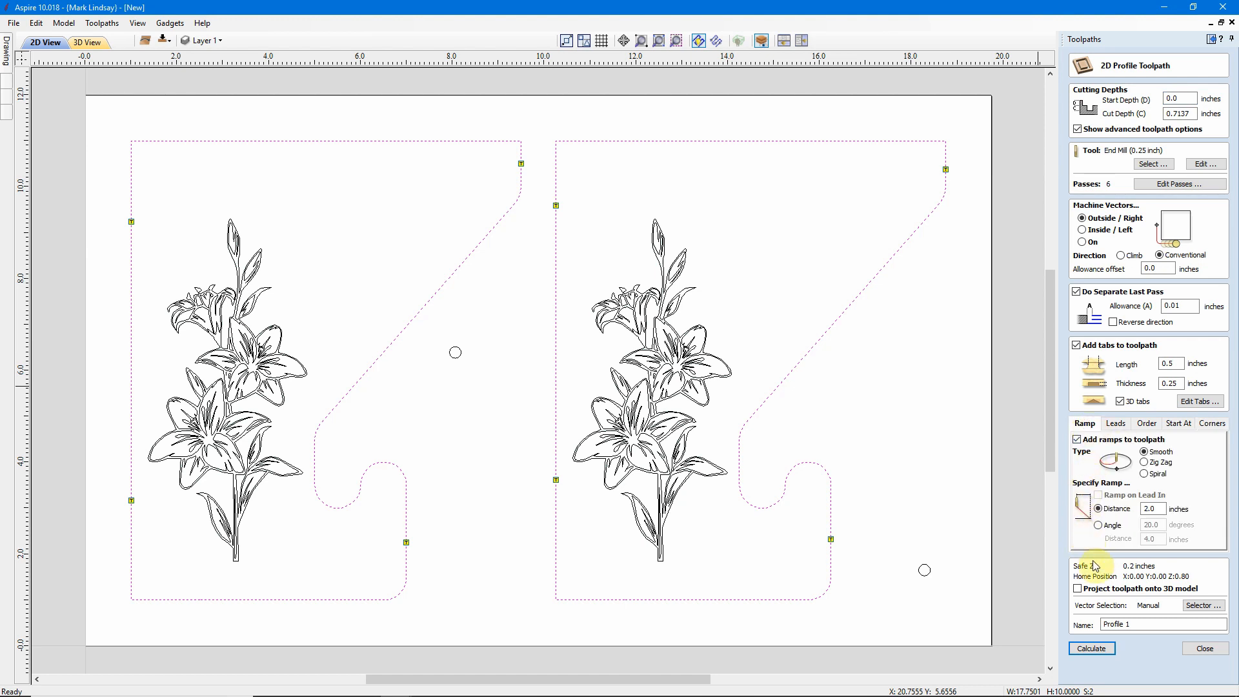
- Name the profile toolpath Profile Cutout and calculate it, accepting the cut through the material
{"action": "left_click", "coordinate": [1126, 623]}
{"action": "double_click", "coordinate": [1147, 623]}
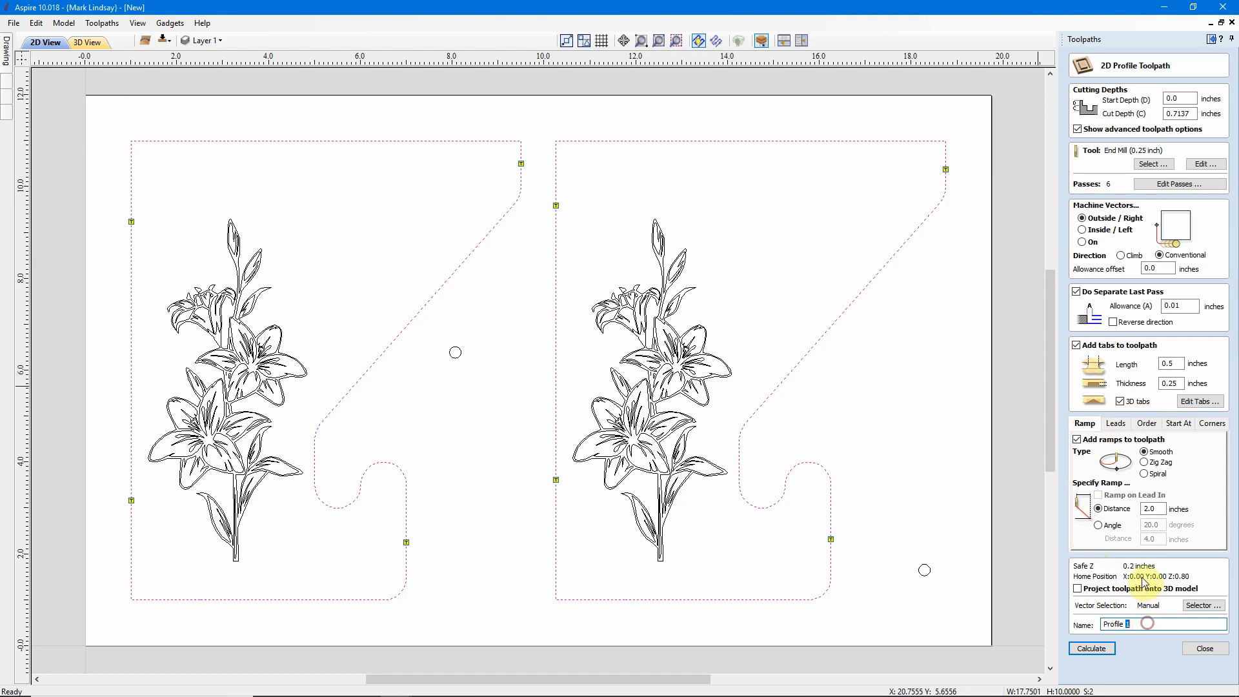
{"action": "type", "text": "Cutou"}
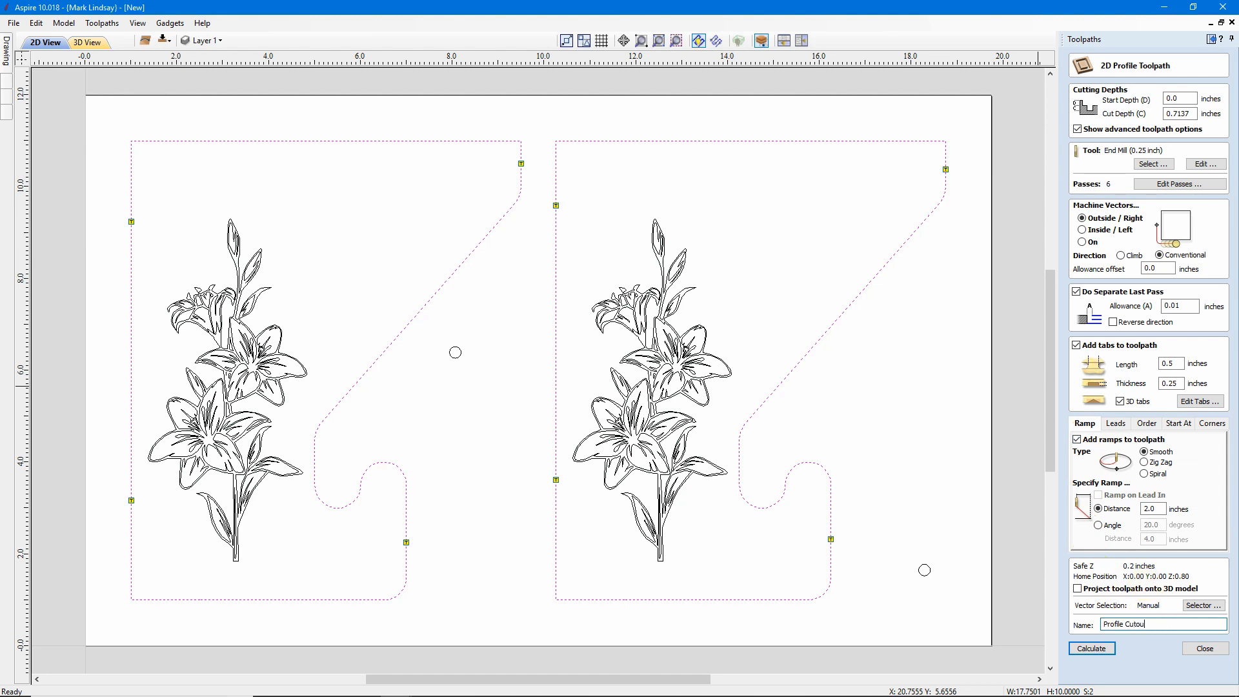
{"action": "type", "text": "t"}
{"action": "left_click", "coordinate": [1097, 647]}
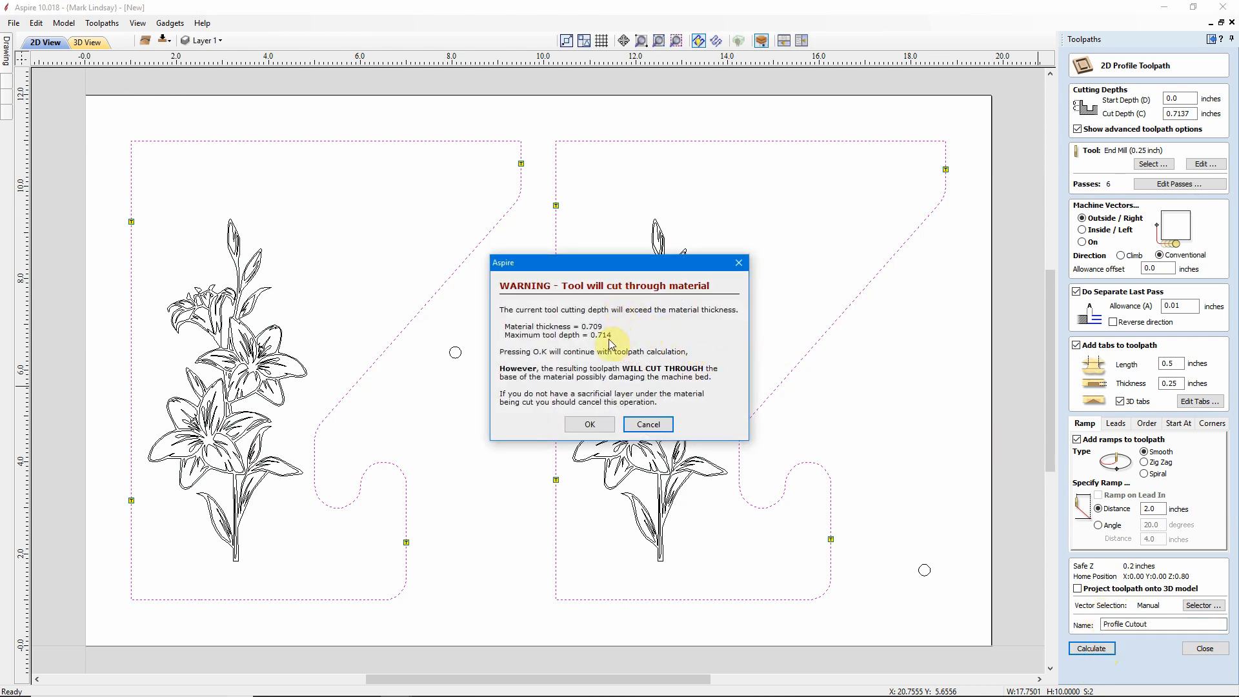
{"action": "left_click", "coordinate": [592, 425]}
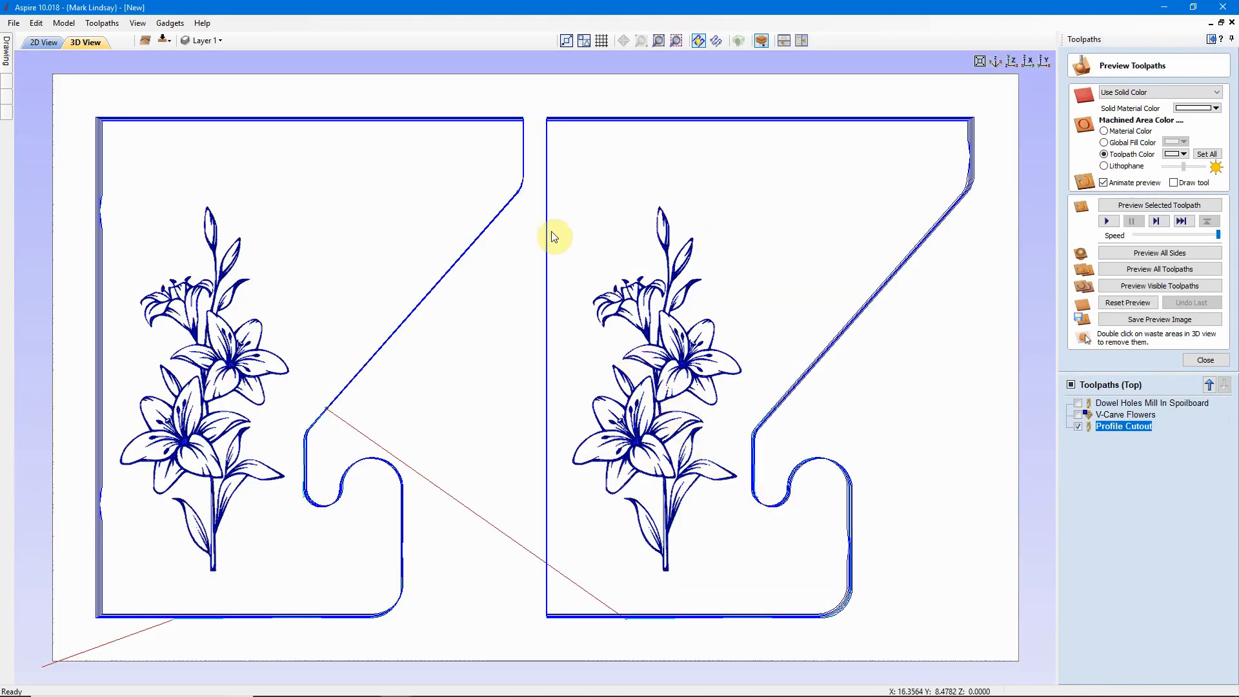
- Preview the Profile Cutout toolpath and inspect the cut brackets and tabs in 3D, finishing in the straight-down view
{"action": "left_click", "coordinate": [1162, 204]}
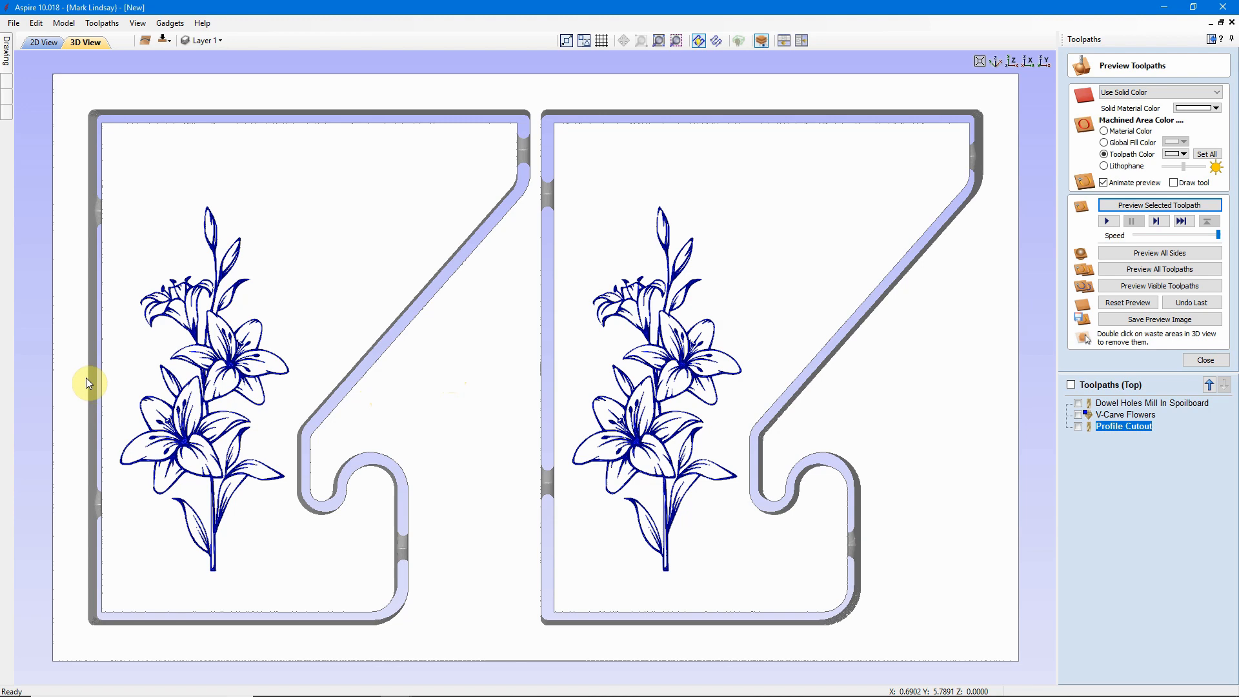
{"action": "left_click_drag", "start_coordinate": [87, 378], "coordinate": [680, 327]}
{"action": "left_click_drag", "start_coordinate": [530, 324], "coordinate": [662, 318]}
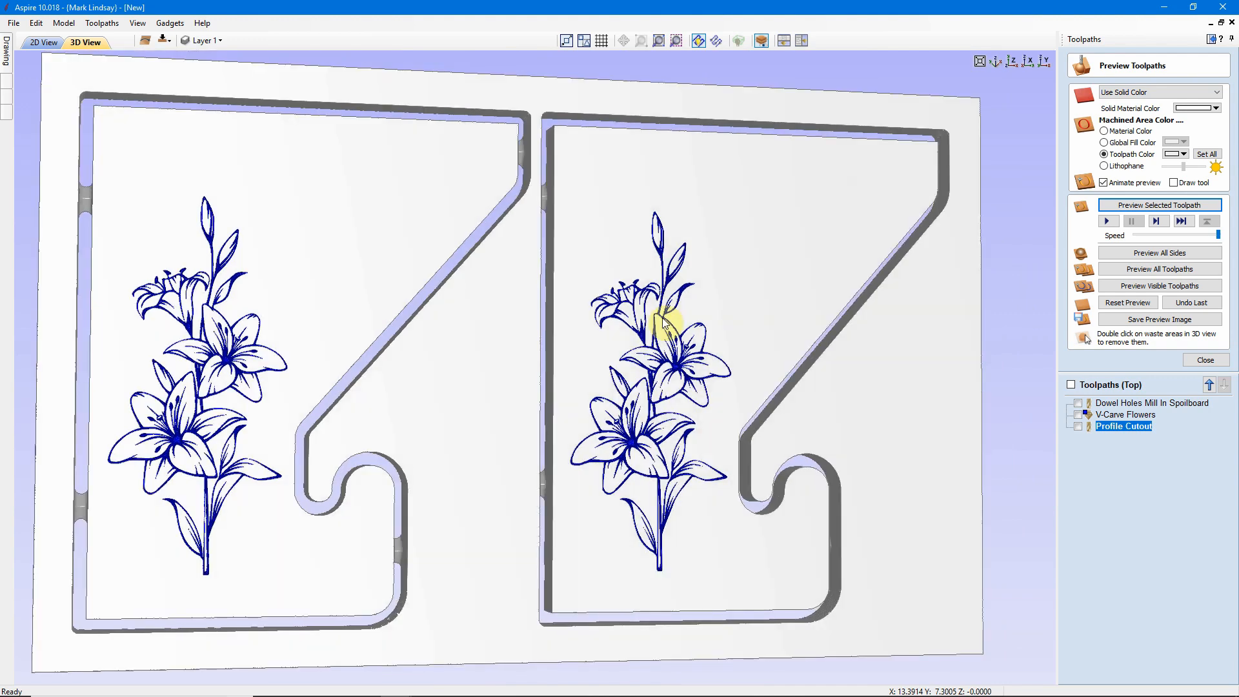
{"action": "left_click", "coordinate": [1011, 60]}
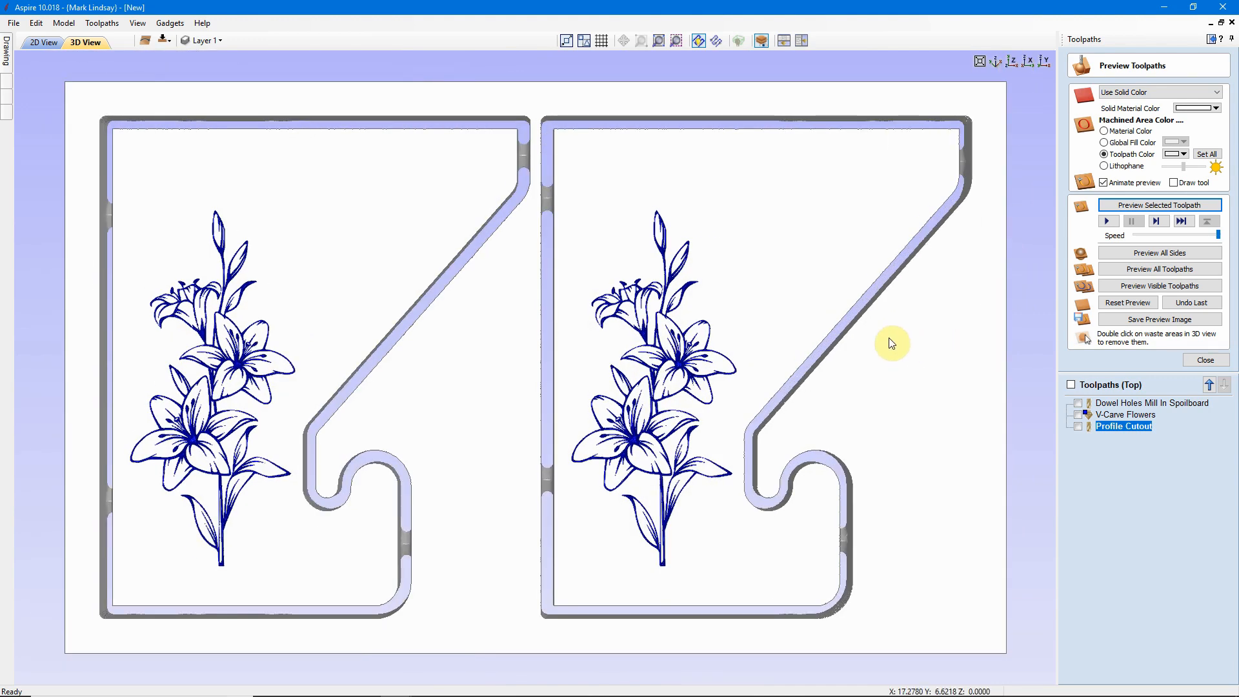
{"action": "left_click", "coordinate": [1206, 361]}
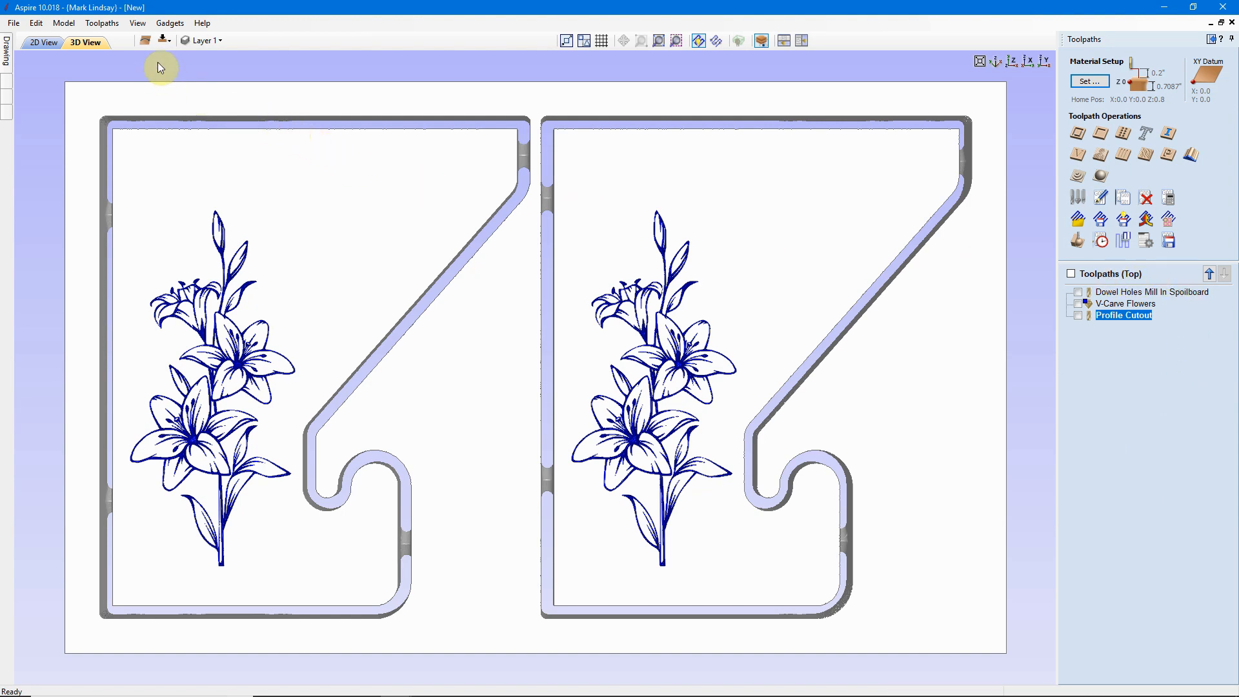
- Switch to the bottom side and, while preparing to save its toolpaths, order Dowel Holes before V-Carve Flowers
{"action": "left_click", "coordinate": [165, 42]}
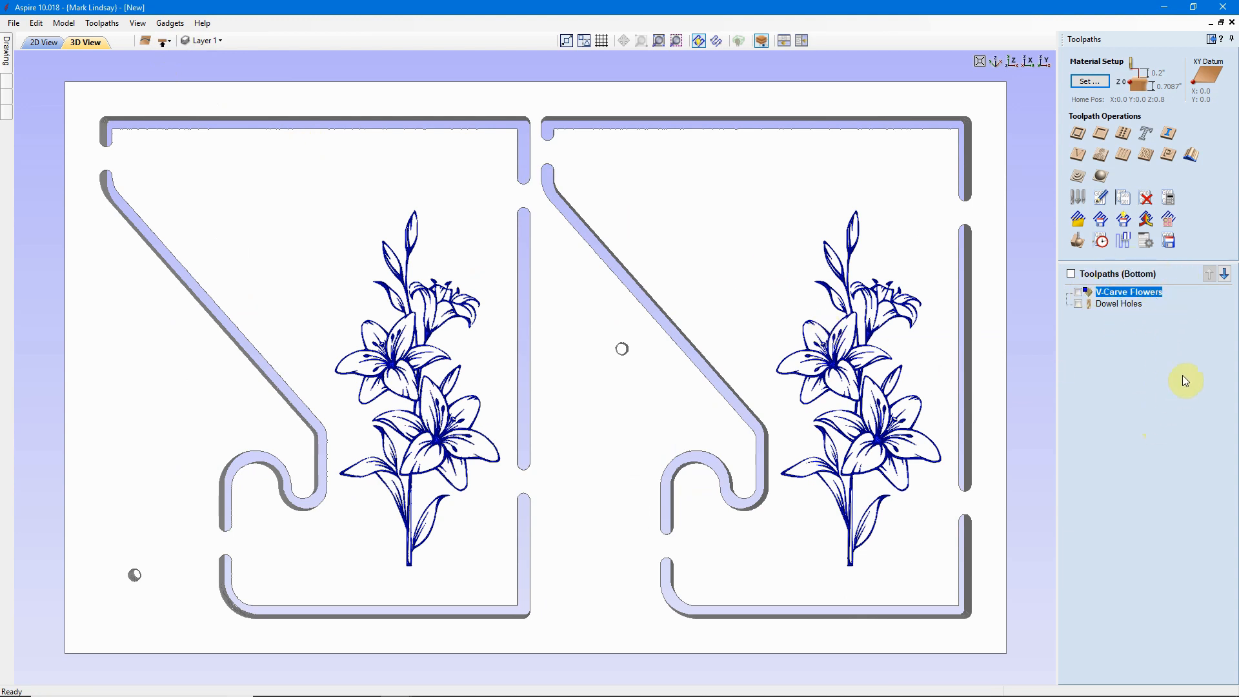
{"action": "left_click", "coordinate": [1168, 241]}
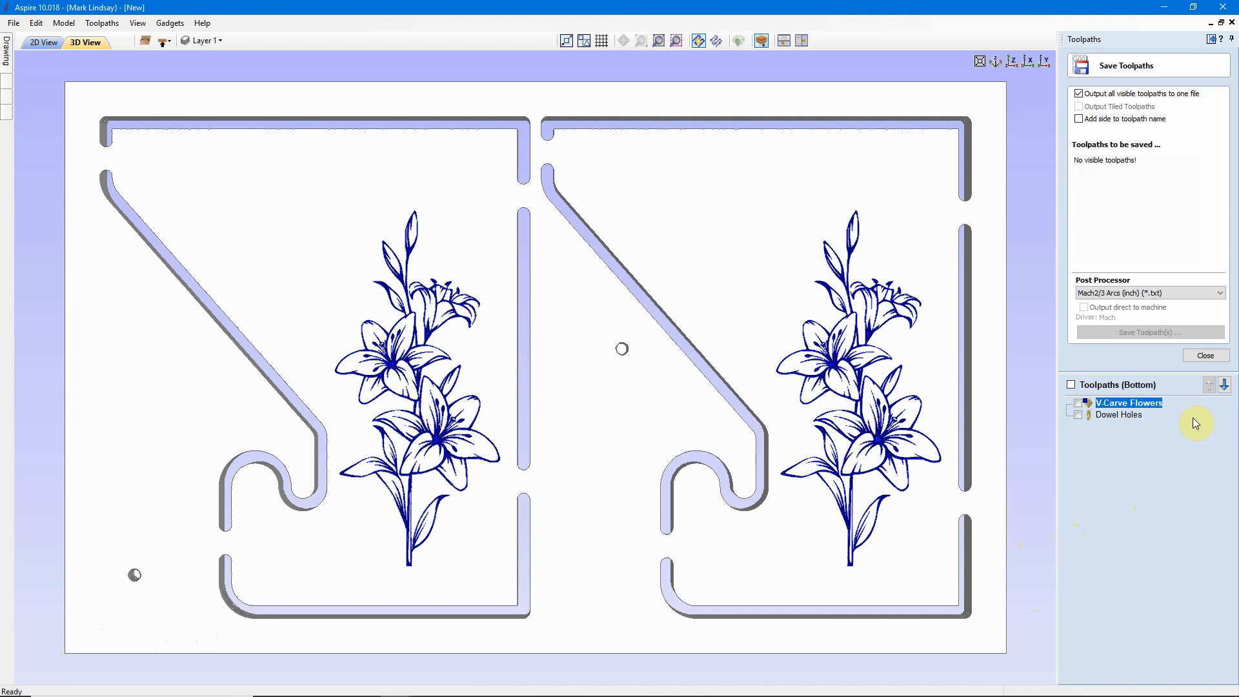
{"action": "left_click", "coordinate": [1225, 386]}
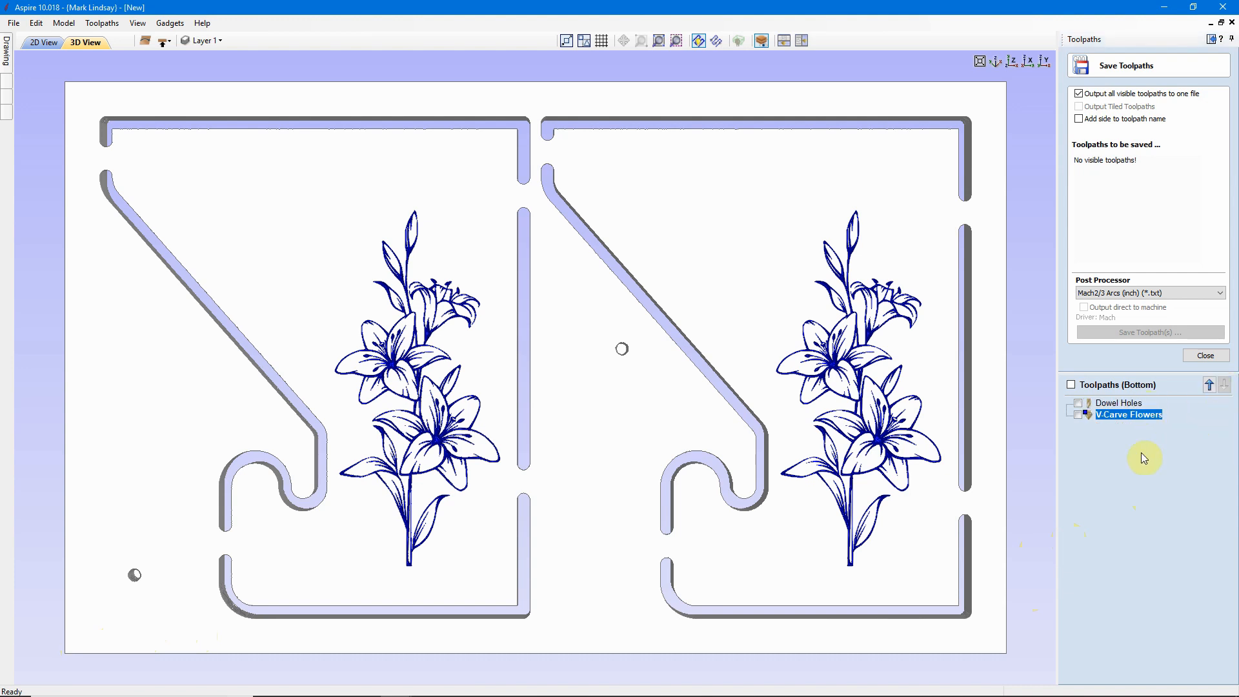
- Choose only the bottom-side Dowel Holes toolpath for saving, with the "1 - bottom" folder inside Yarn Shelf's New folder as destination
{"action": "left_click", "coordinate": [1081, 403]}
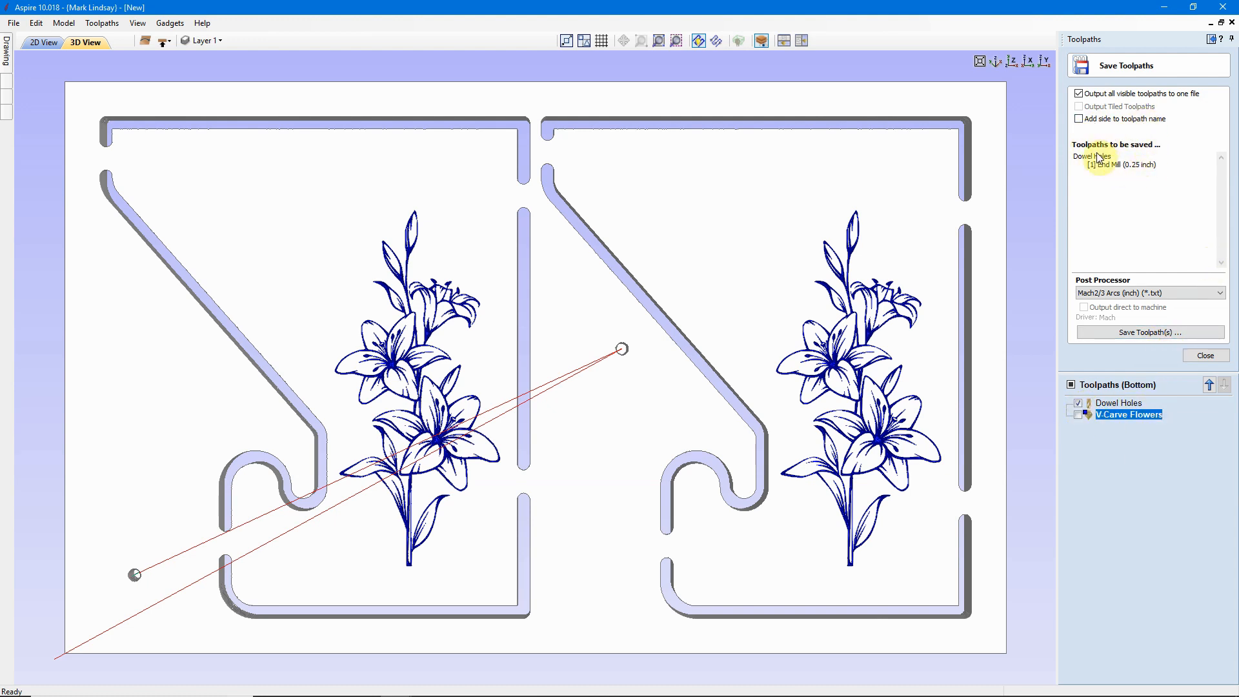
{"action": "left_click", "coordinate": [1149, 333]}
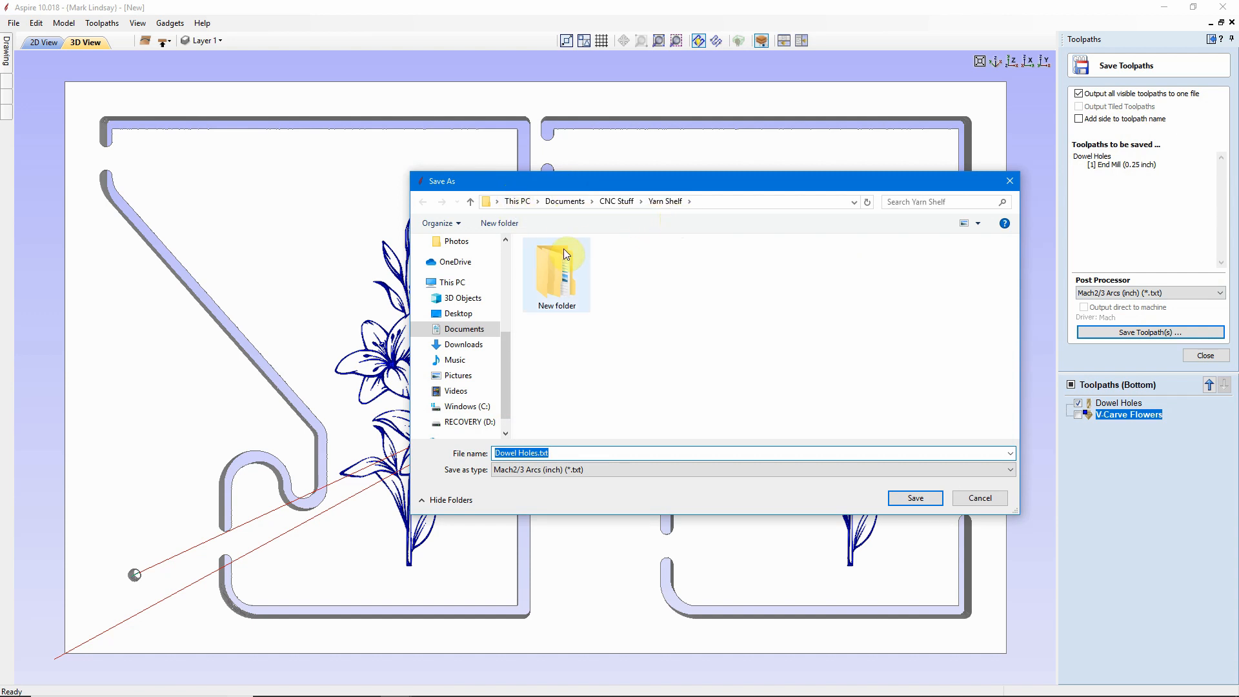
{"action": "double_click", "coordinate": [560, 271]}
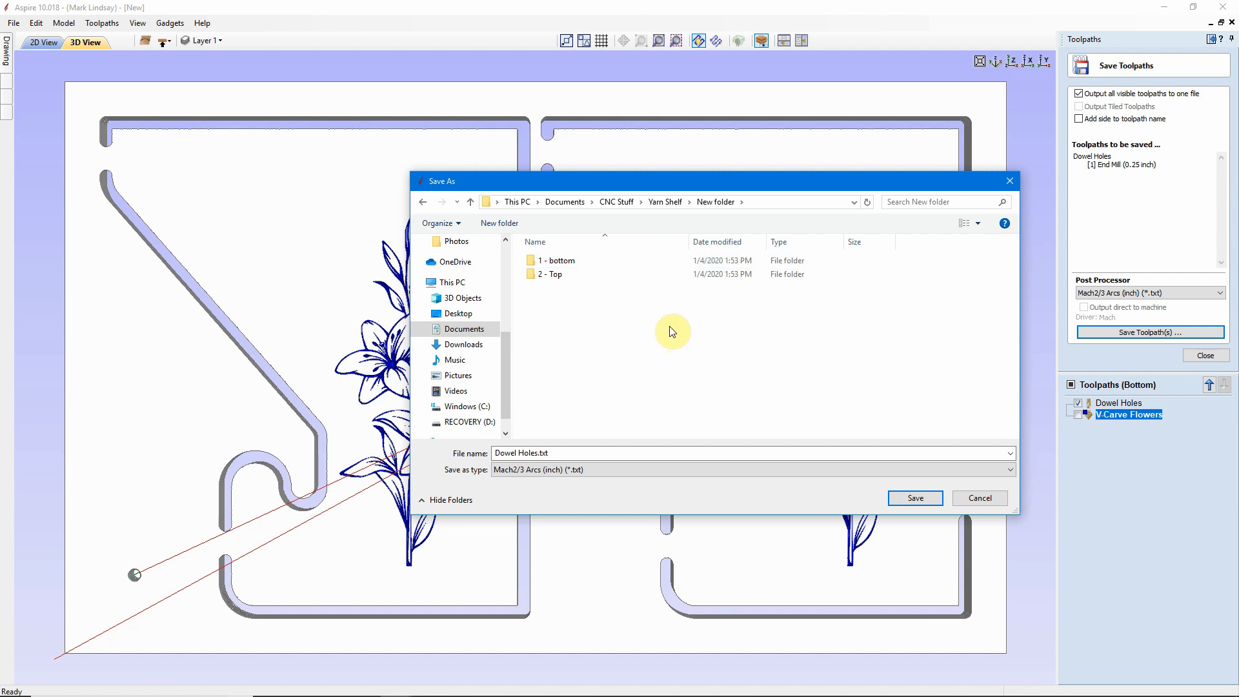
{"action": "left_click", "coordinate": [563, 264]}
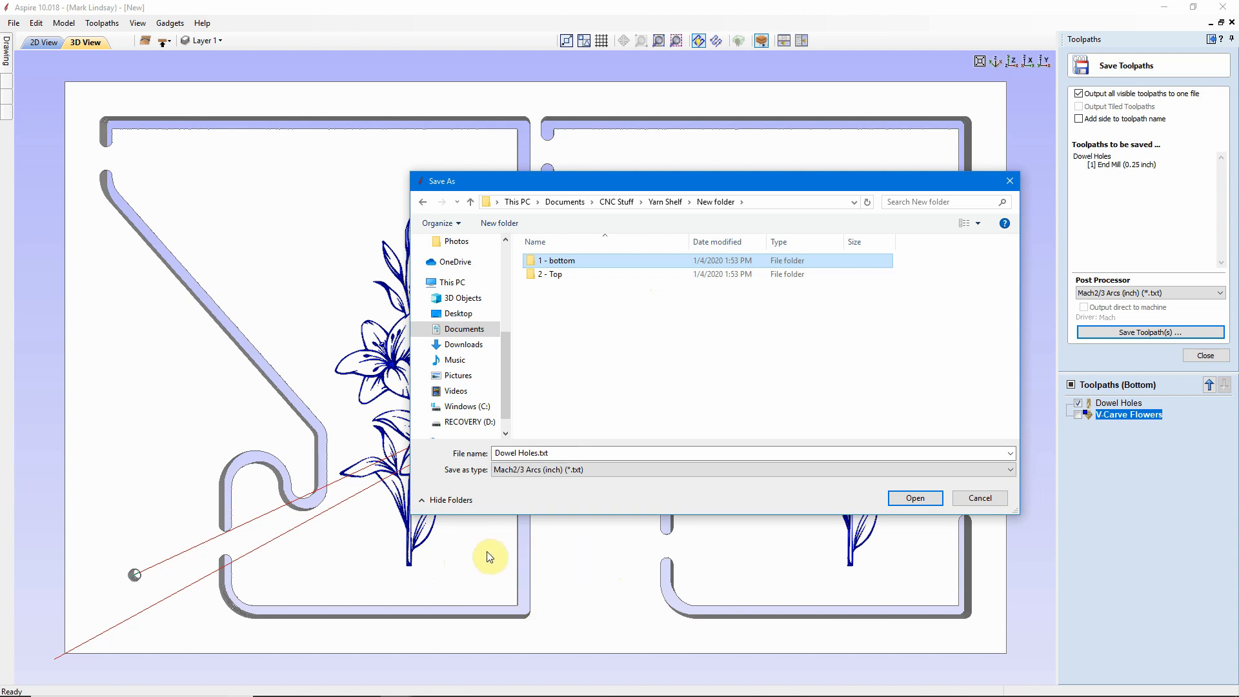
{"action": "double_click", "coordinate": [598, 261]}
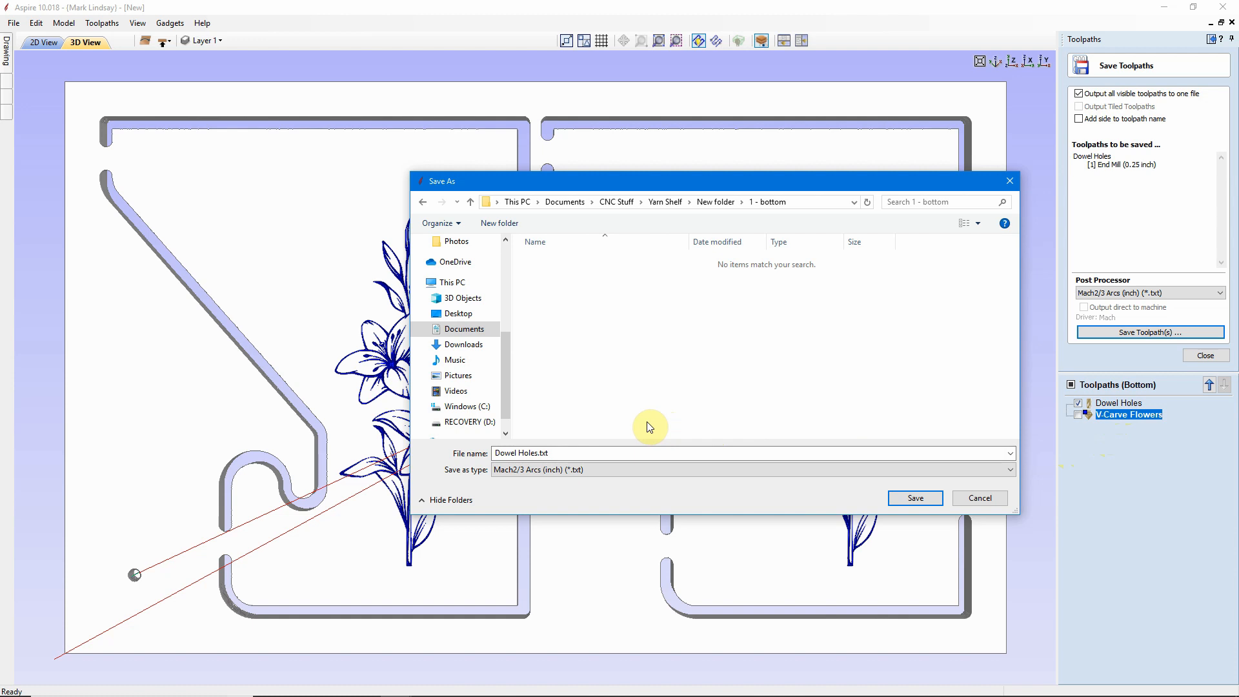
- Save the dowel hole toolpath file as "1 - .25 in UPCUT end mill - Dowel Holes.txt"
{"action": "left_click", "coordinate": [497, 452]}
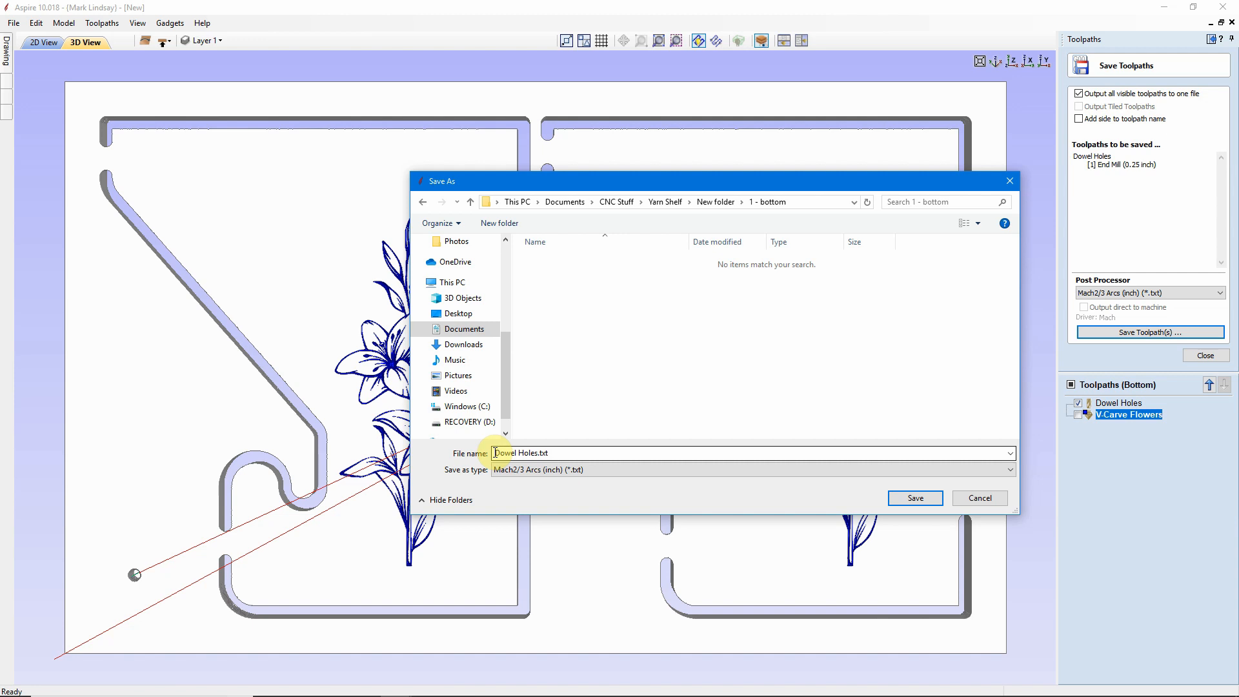
{"action": "left_click", "coordinate": [496, 453]}
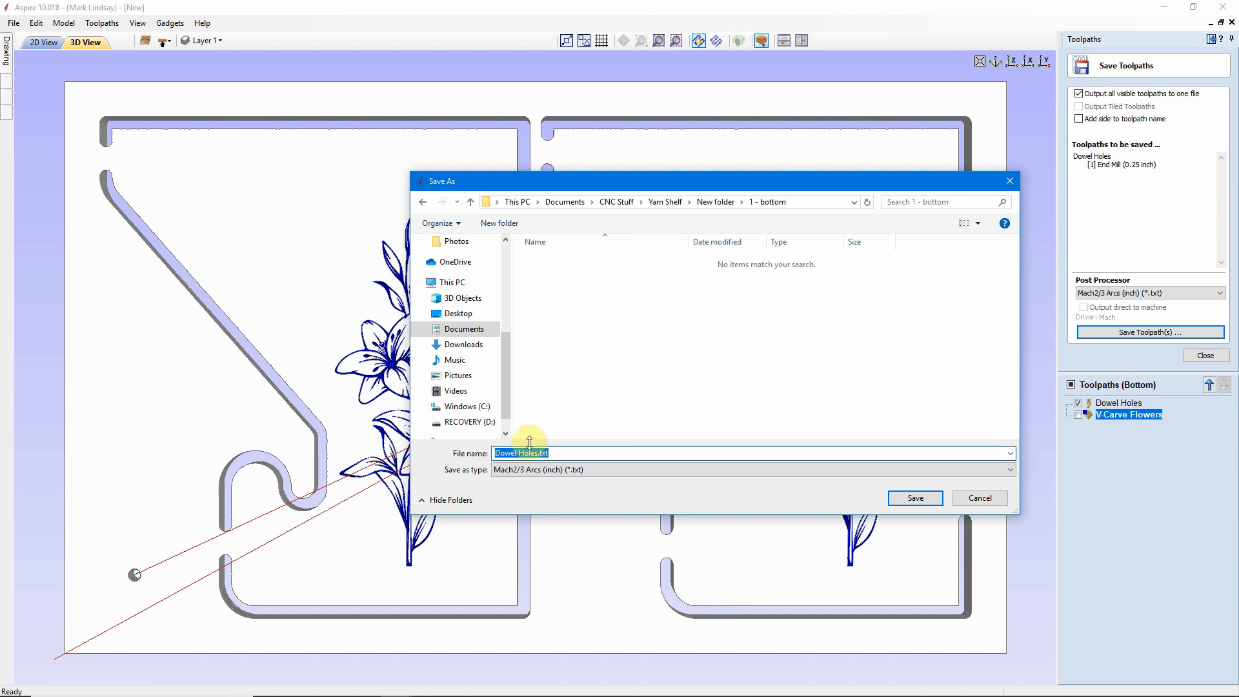
{"action": "left_click", "coordinate": [496, 454]}
{"action": "type", "text": "1 - .25 in UPCUT end mill -"}
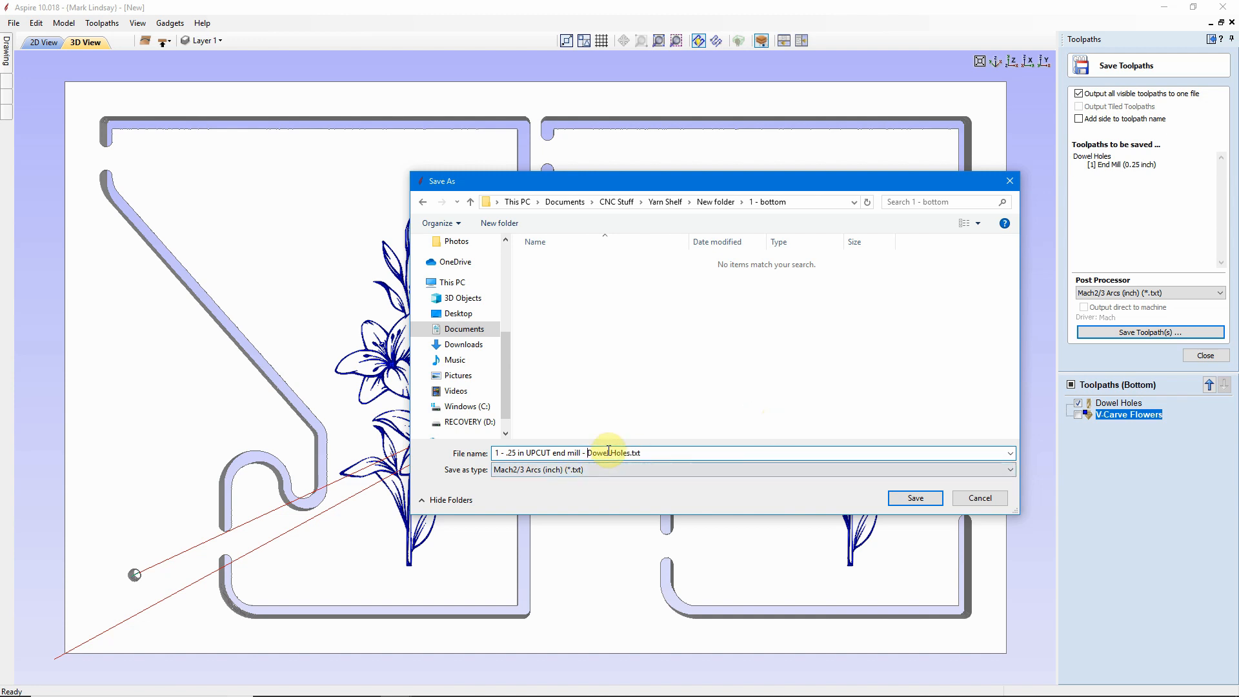
{"action": "left_click", "coordinate": [926, 498]}
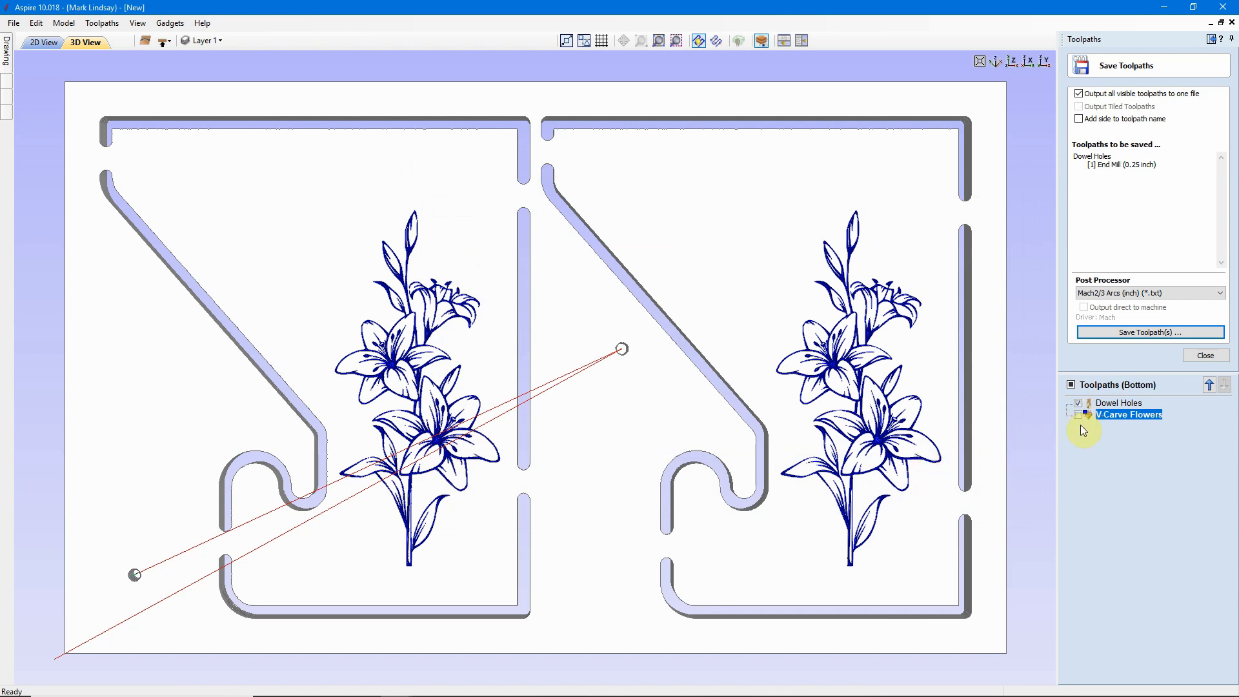
- Save only the bottom-side V-Carve Flowers toolpath in the "1 - bottom" folder as "2 - 60 degree v-bit - V-Carve Flowers.txt"
{"action": "left_click", "coordinate": [1078, 403]}
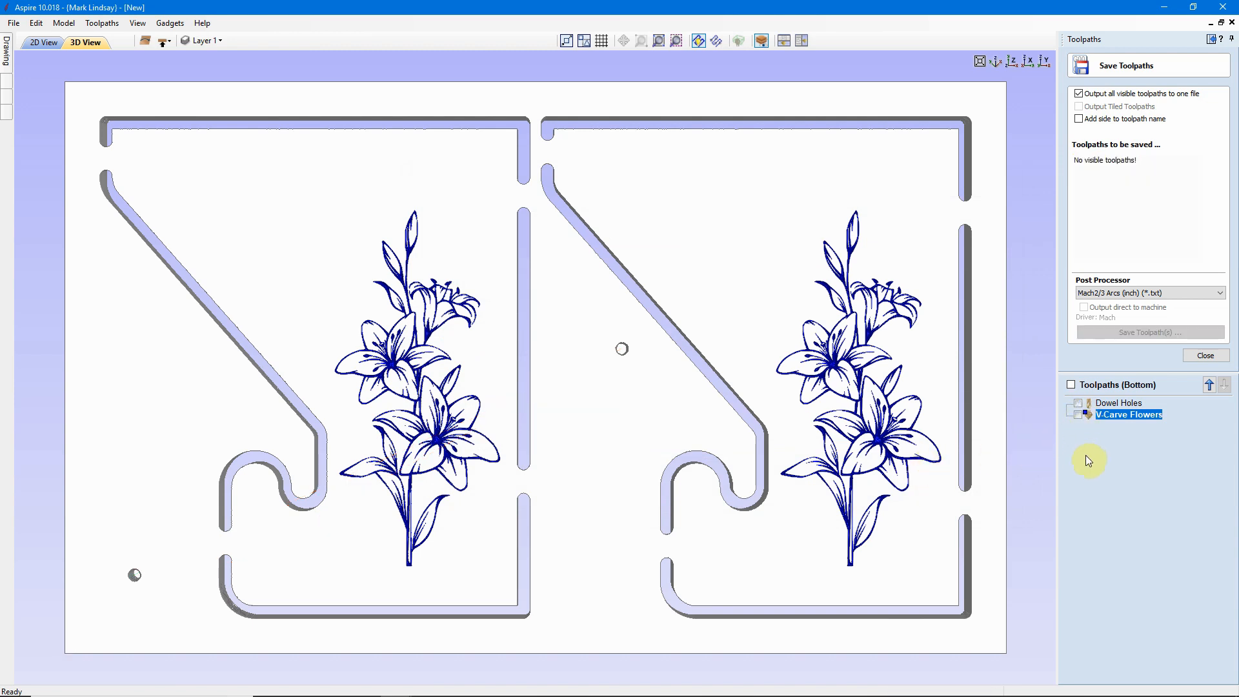
{"action": "left_click", "coordinate": [1077, 414]}
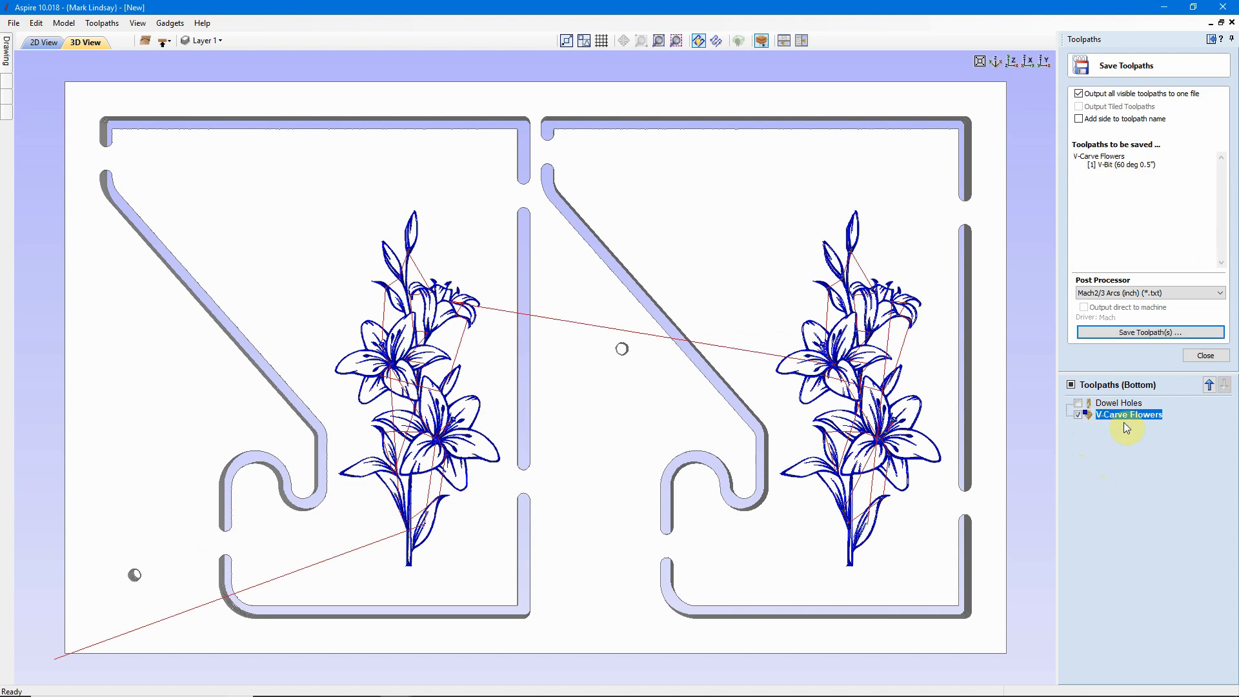
{"action": "left_click", "coordinate": [1155, 333]}
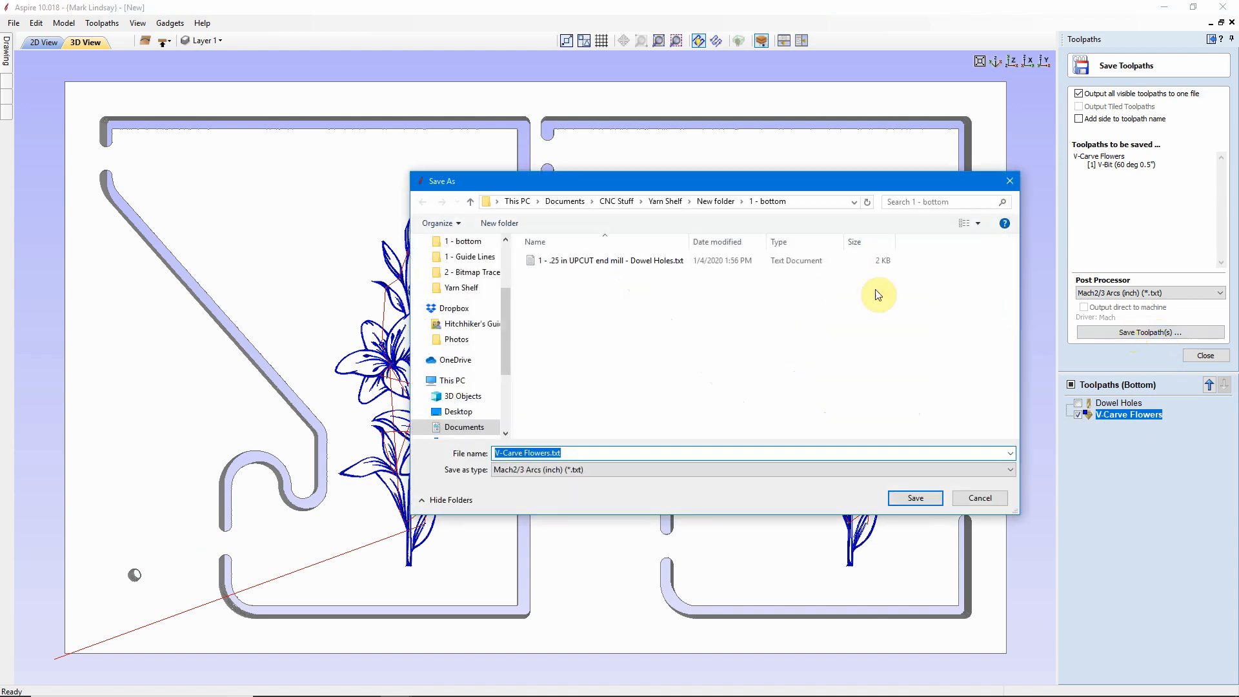
{"action": "left_click", "coordinate": [529, 453]}
{"action": "key", "text": "Home"}
{"action": "type", "text": "2 - "}
{"action": "type", "text": "60 de"}
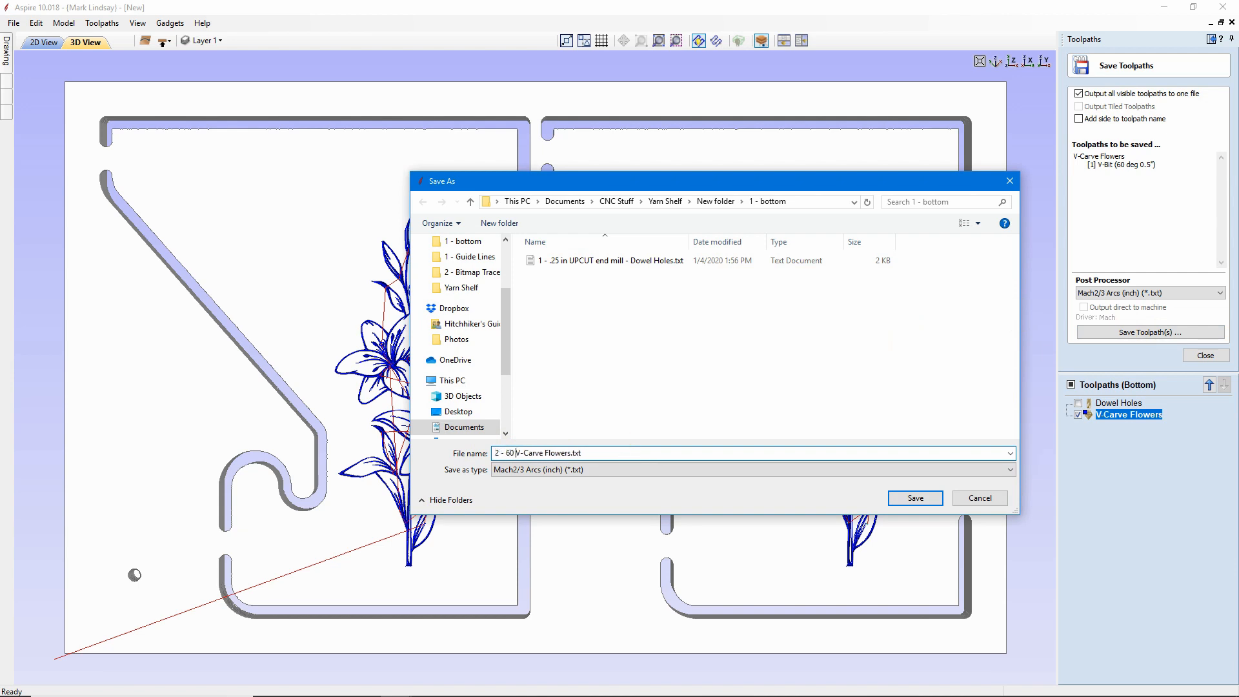
{"action": "type", "text": "gree v-bit -"}
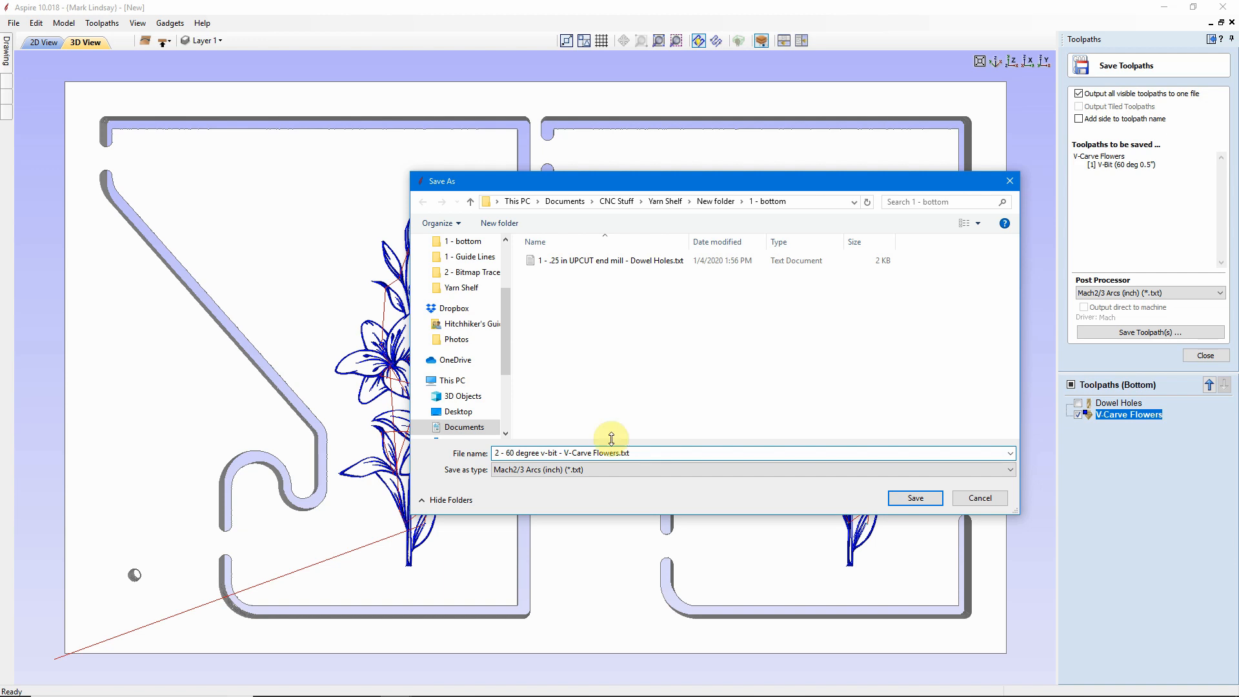
{"action": "left_click", "coordinate": [915, 498]}
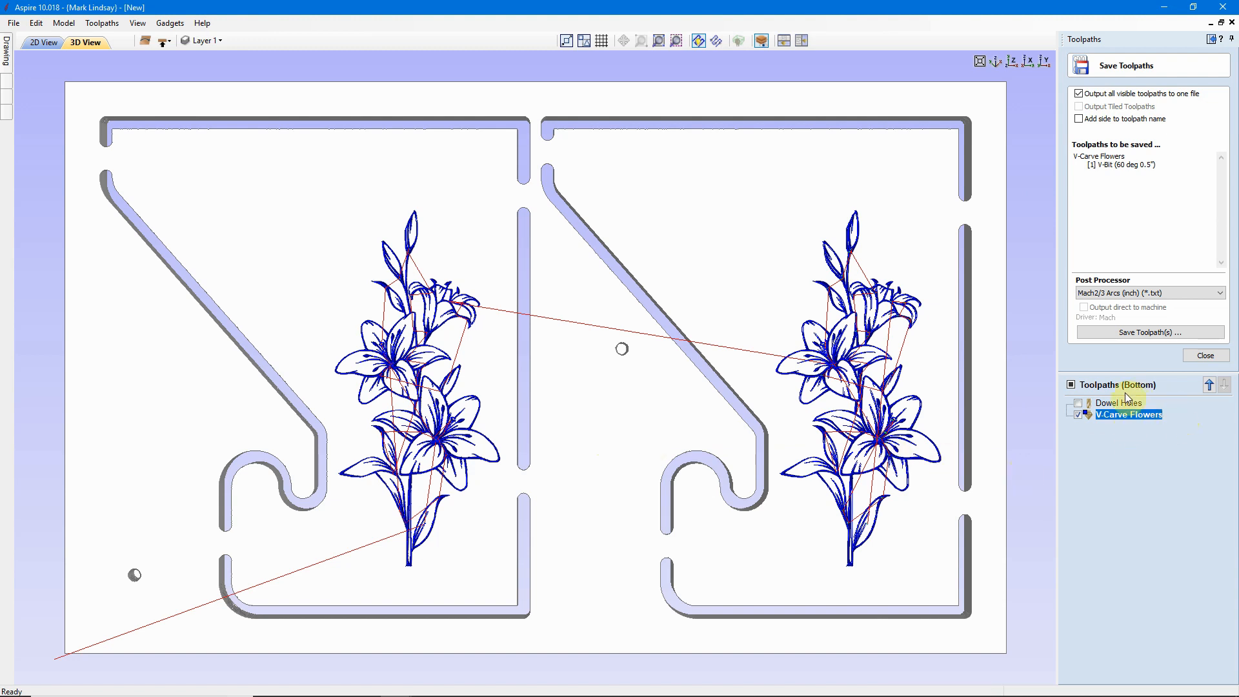
- Switch to the top side and choose only Dowel Holes Mill In Spoilboard for saving, with the "2 - Top" folder as destination
{"action": "left_click", "coordinate": [1078, 416]}
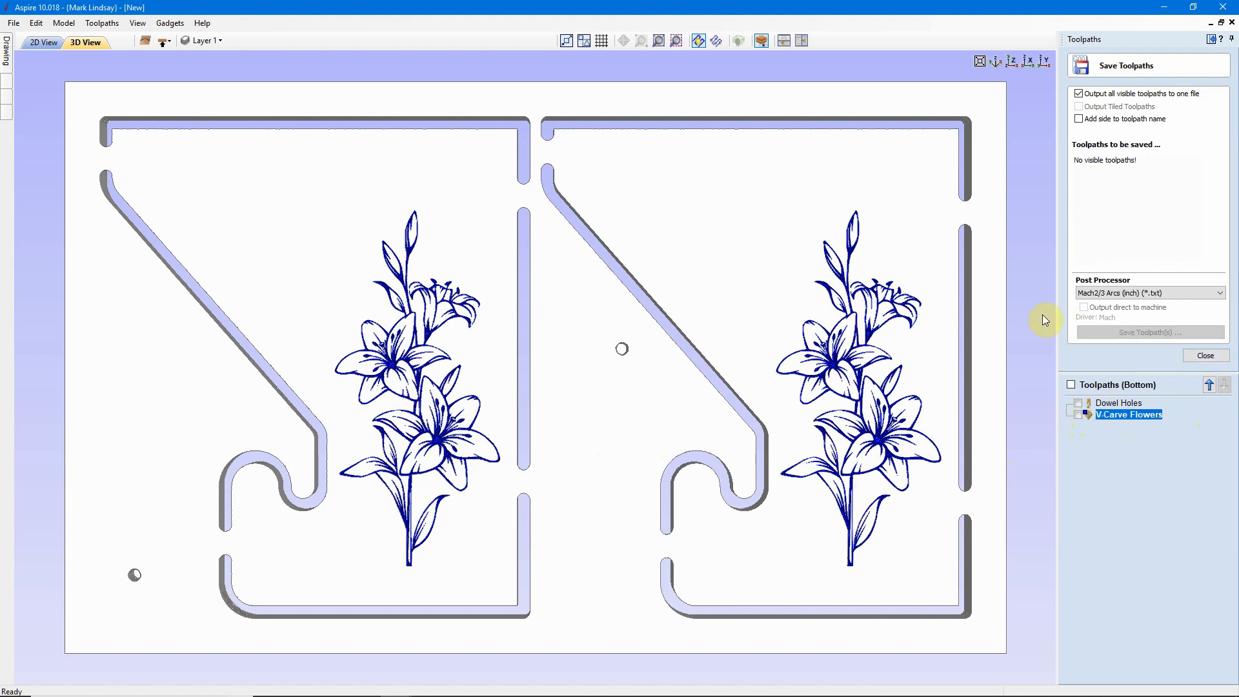
{"action": "left_click", "coordinate": [164, 42]}
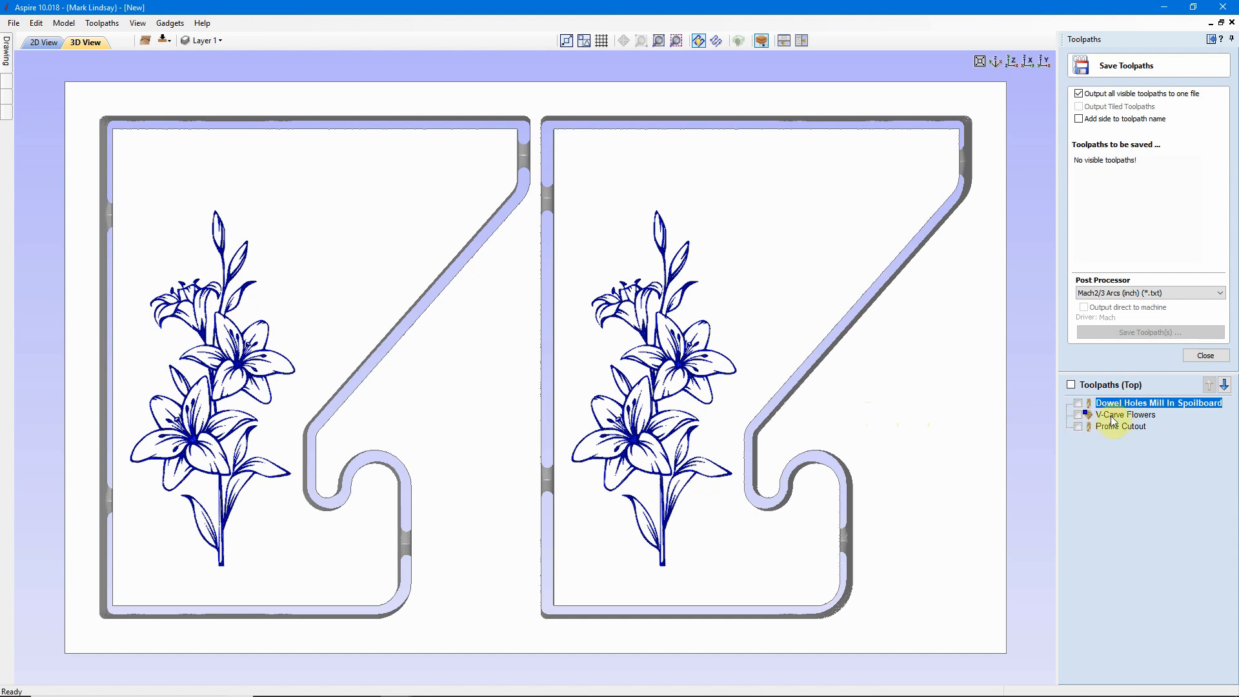
{"action": "mouse_move", "coordinate": [1172, 404]}
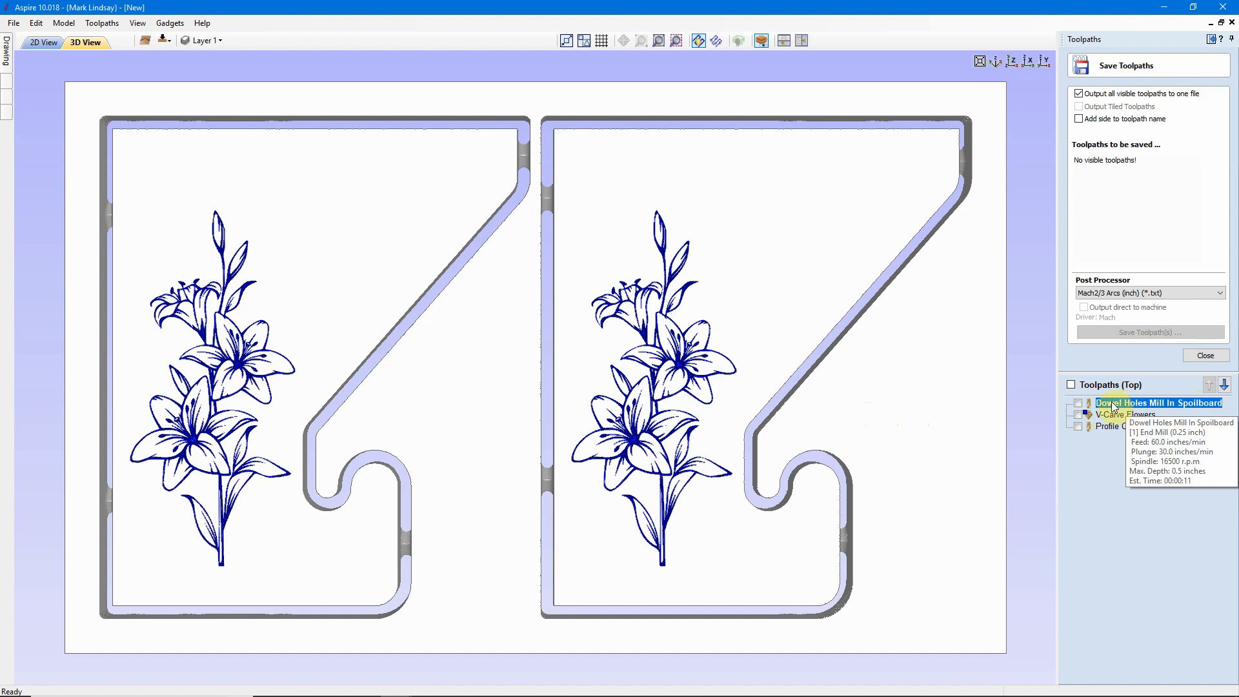
{"action": "left_click", "coordinate": [1077, 403]}
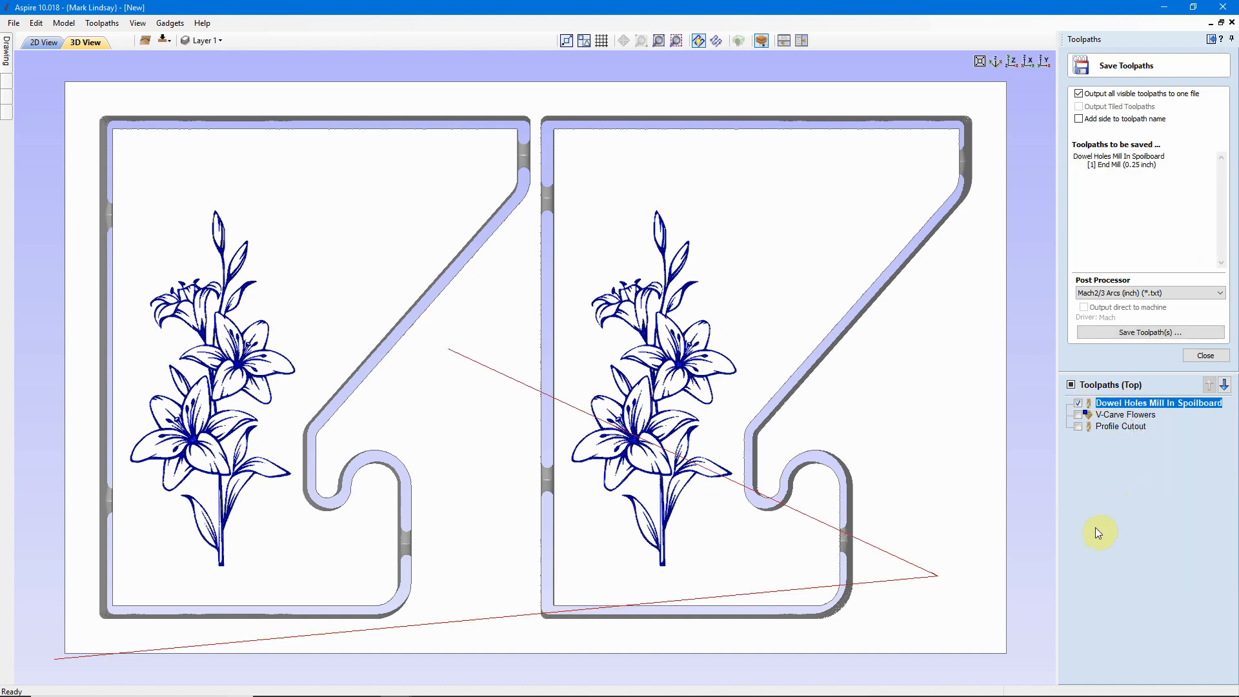
{"action": "left_click", "coordinate": [1160, 334]}
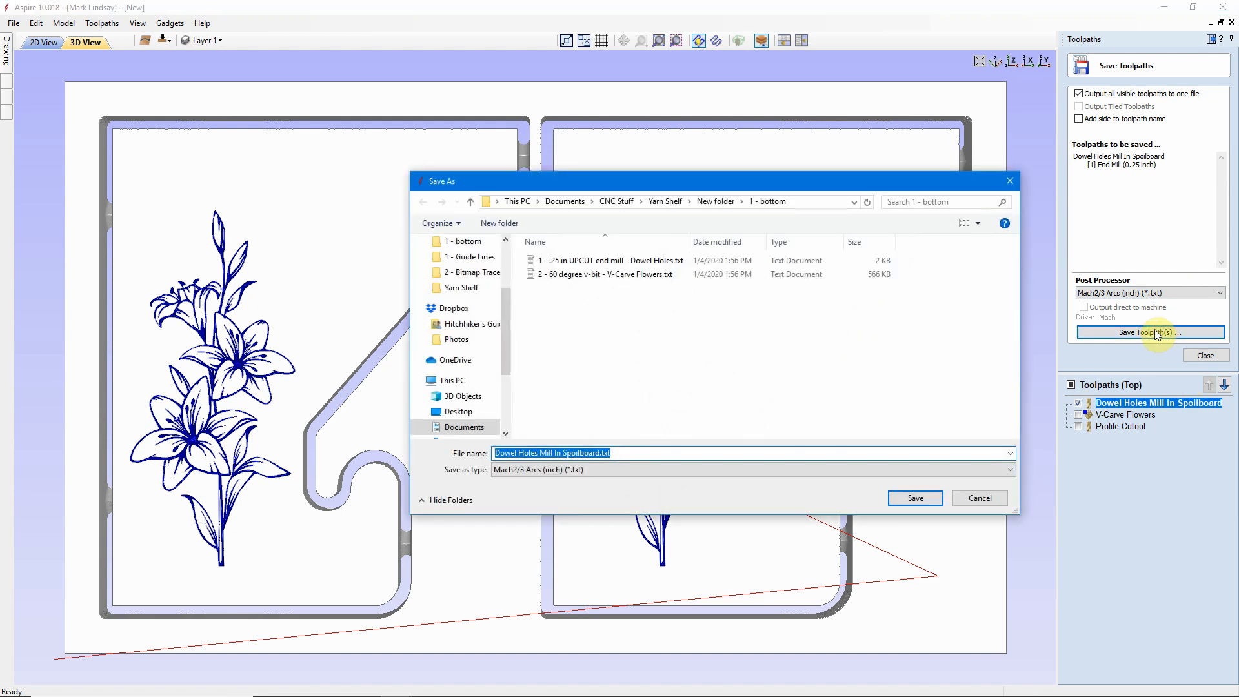
{"action": "left_click", "coordinate": [715, 202]}
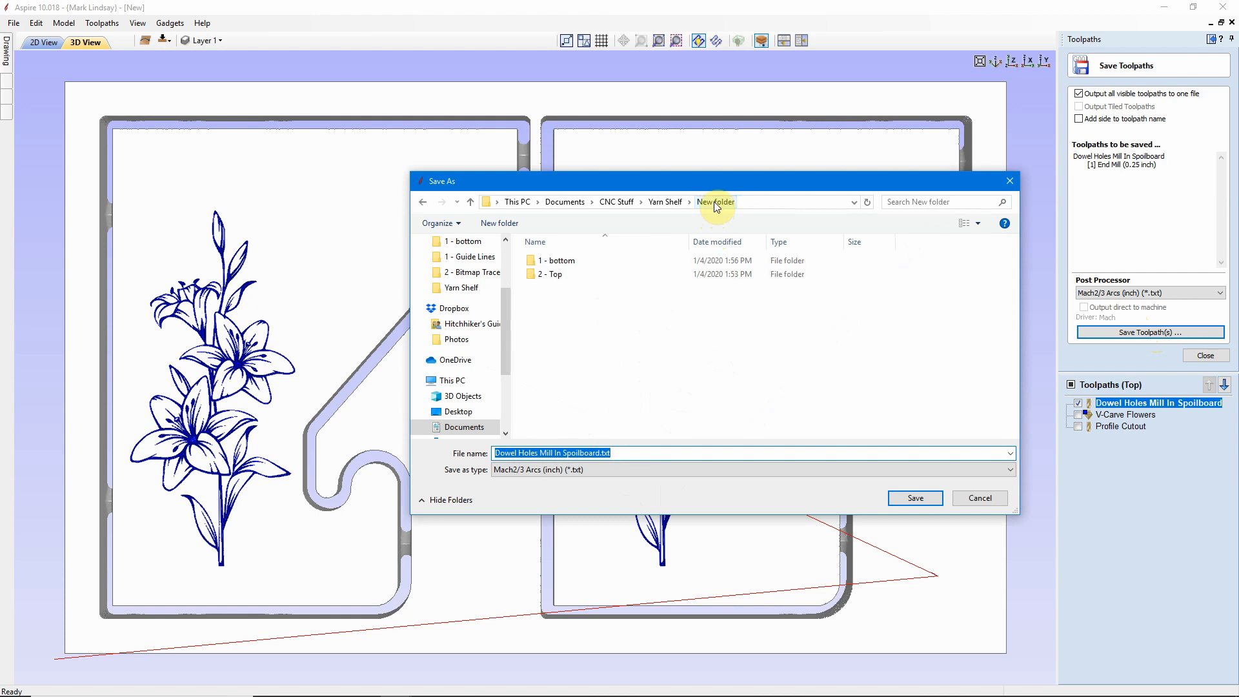
{"action": "double_click", "coordinate": [553, 276]}
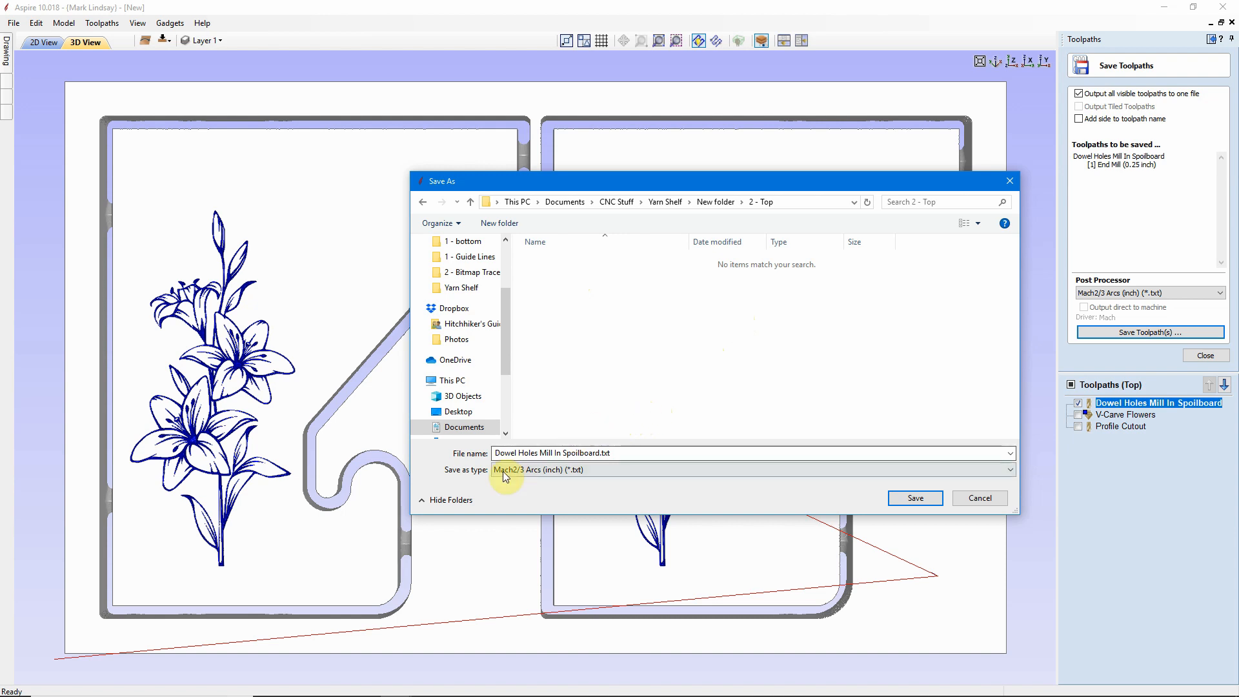
- Save the spoilboard dowel hole toolpath file as "1 - .25 in UPCUT end mill - Dowel Holes Mill In Spoilboard.txt"
{"action": "left_click", "coordinate": [498, 453]}
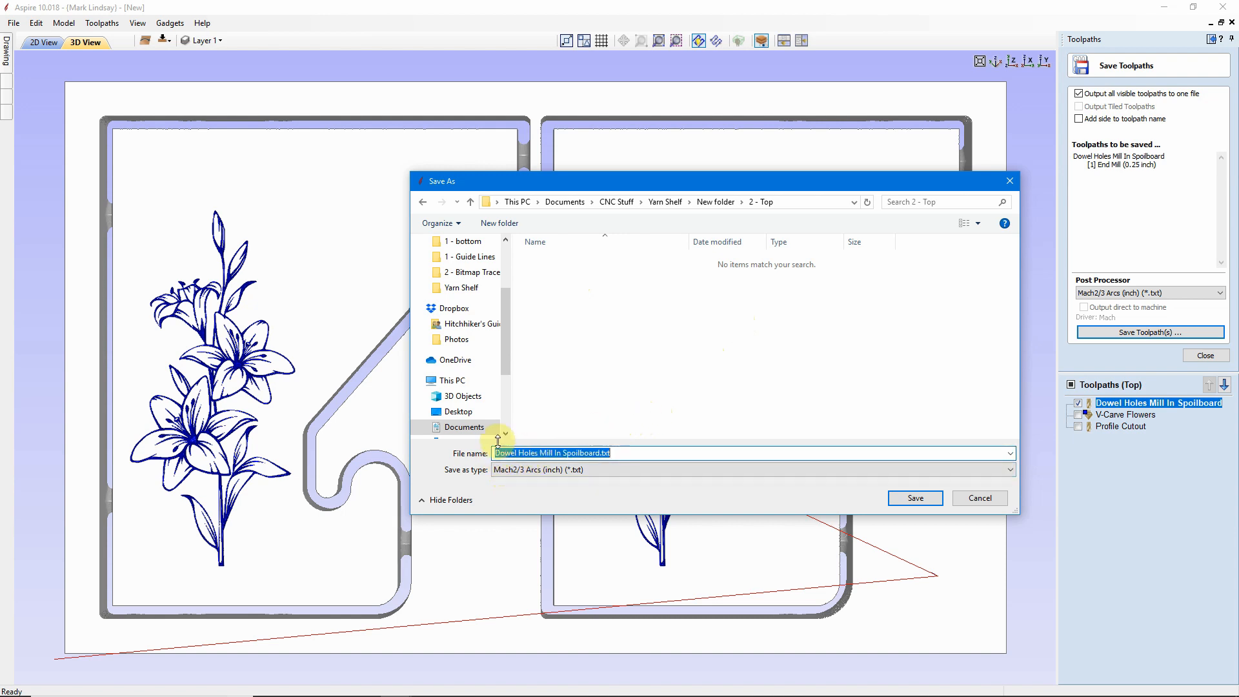
{"action": "left_click", "coordinate": [499, 452]}
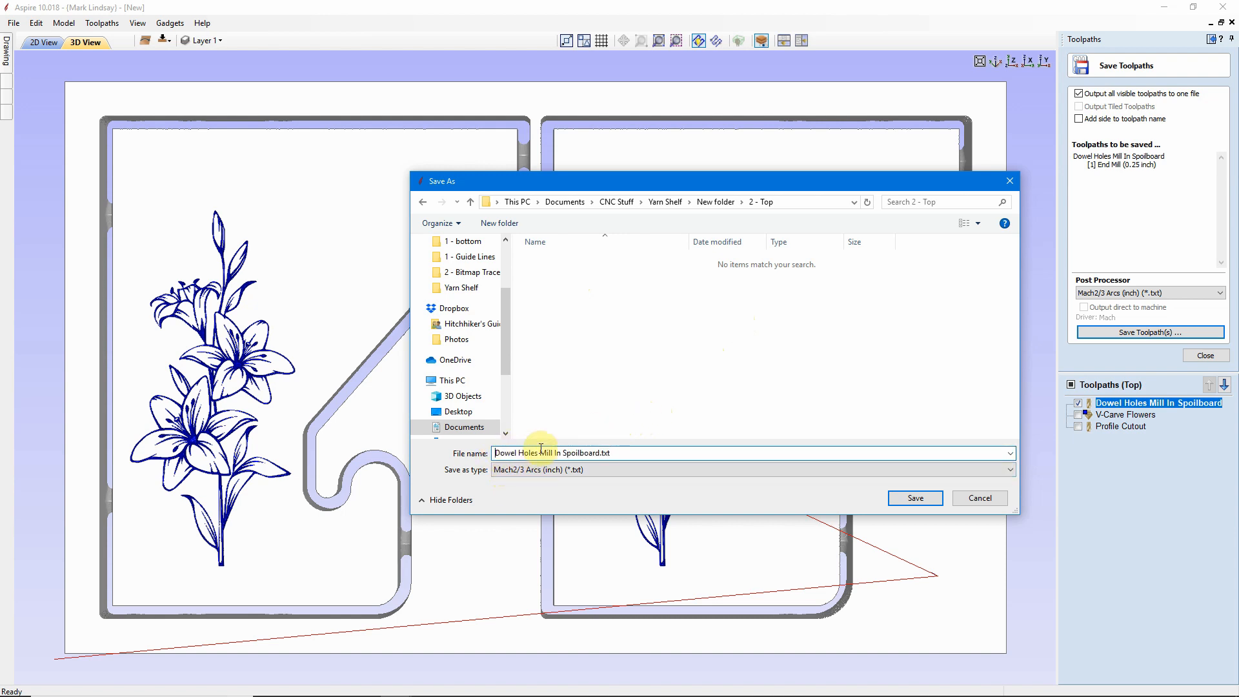
{"action": "type", "text": "1 - "}
{"action": "type", "text": ".25 "}
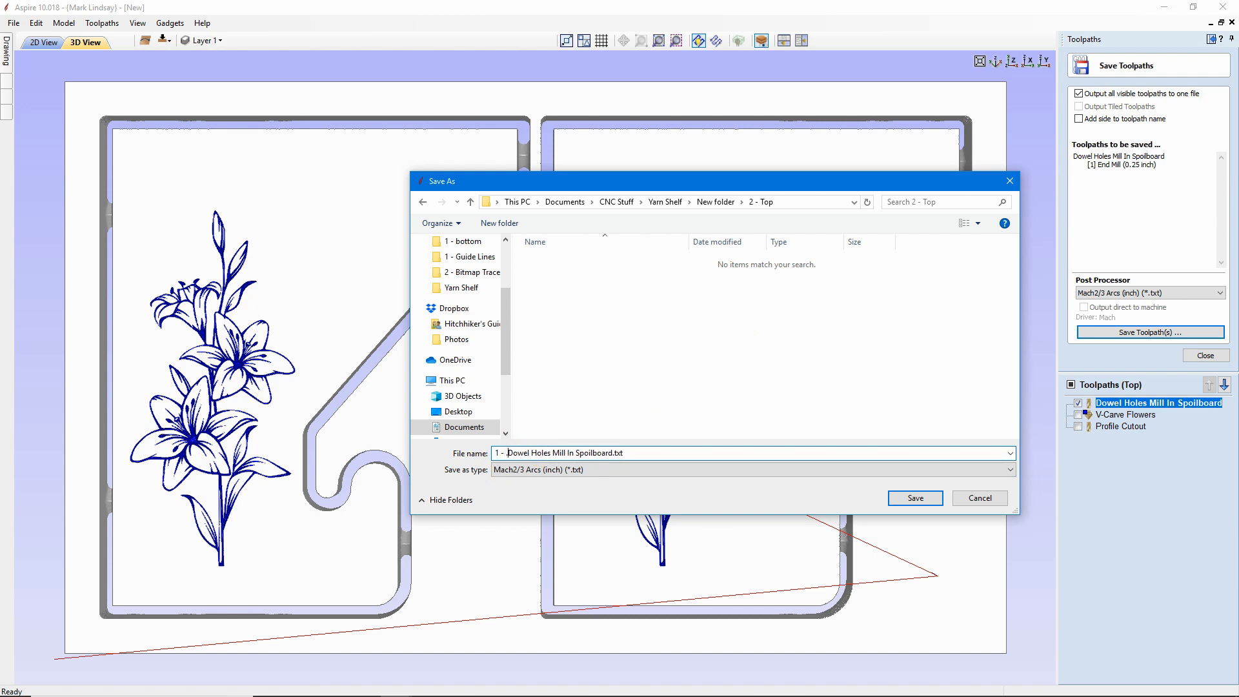
{"action": "type", "text": "in UPCUT "}
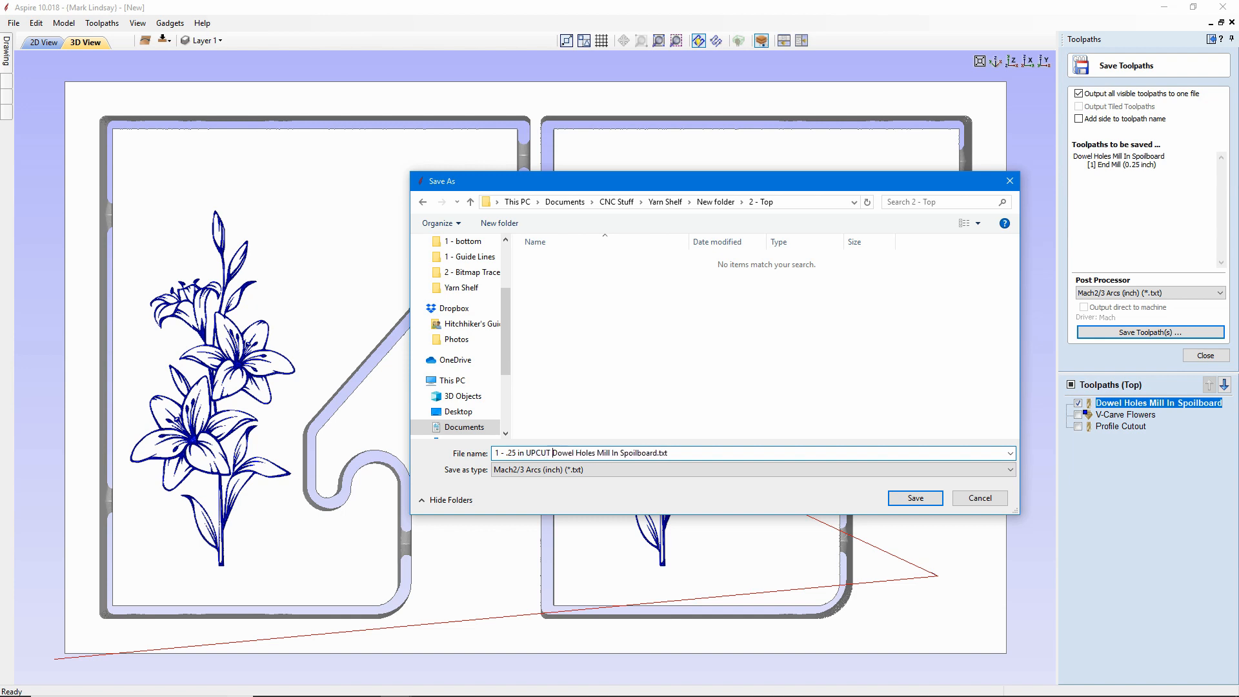
{"action": "type", "text": "end mill -"}
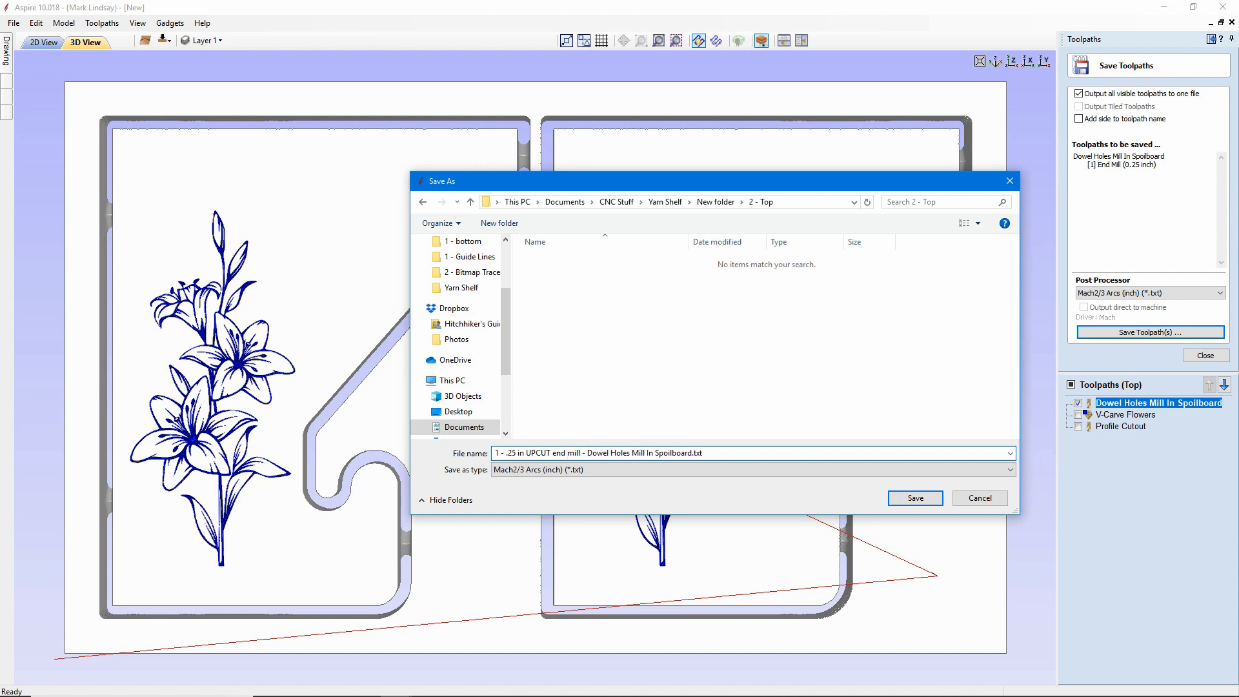
{"action": "left_click", "coordinate": [915, 497]}
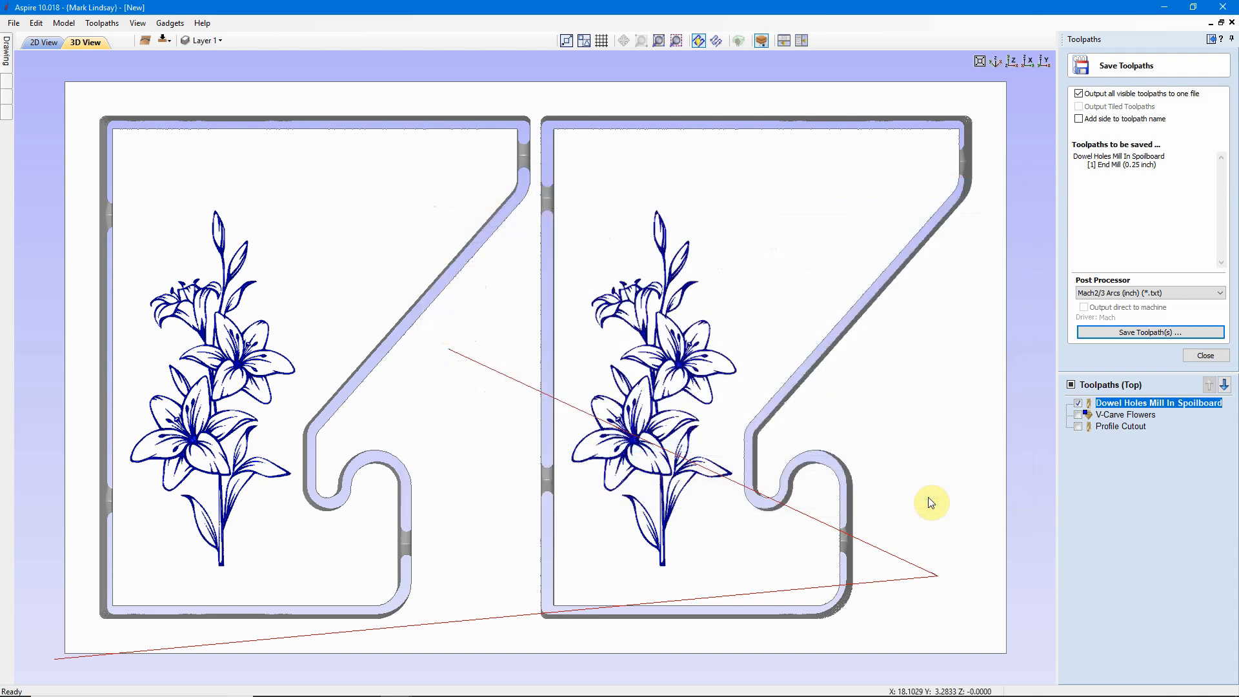
- Save only the top-side V-Carve Flowers toolpath in the "2 - Top" folder as "2 - 60 degree v-bit - V-Carve Flowers.txt"
{"action": "left_click", "coordinate": [1078, 403]}
{"action": "left_click", "coordinate": [1078, 415]}
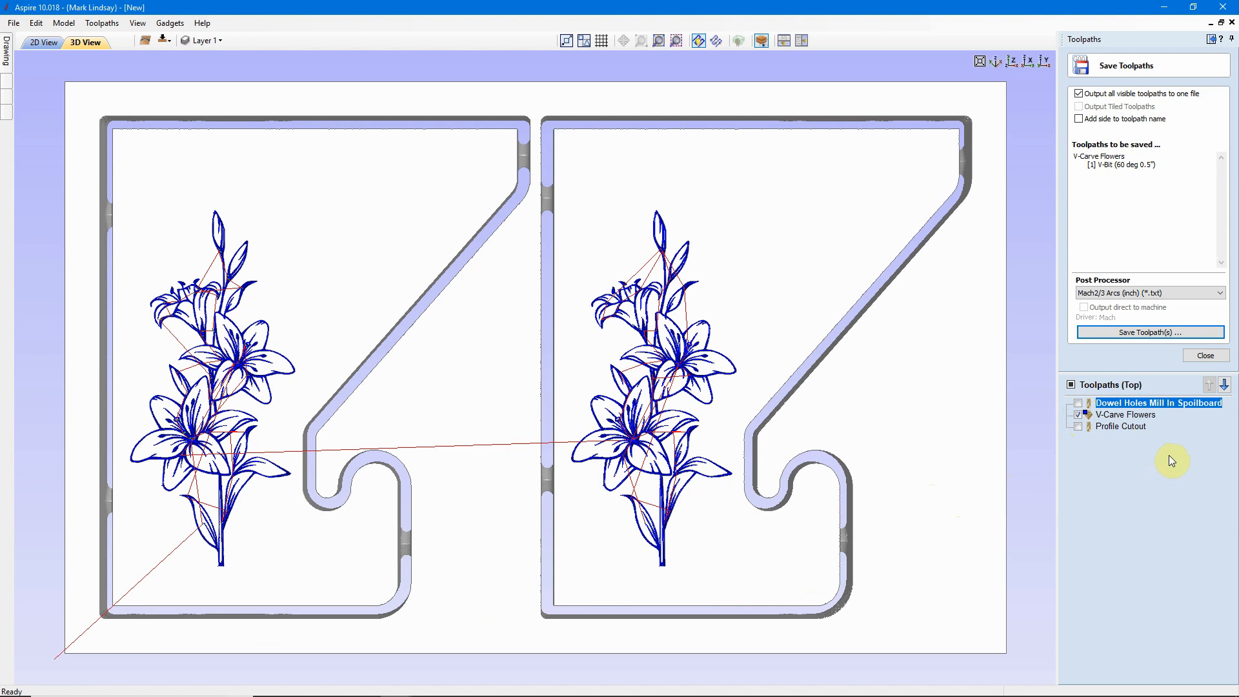
{"action": "left_click", "coordinate": [1155, 333]}
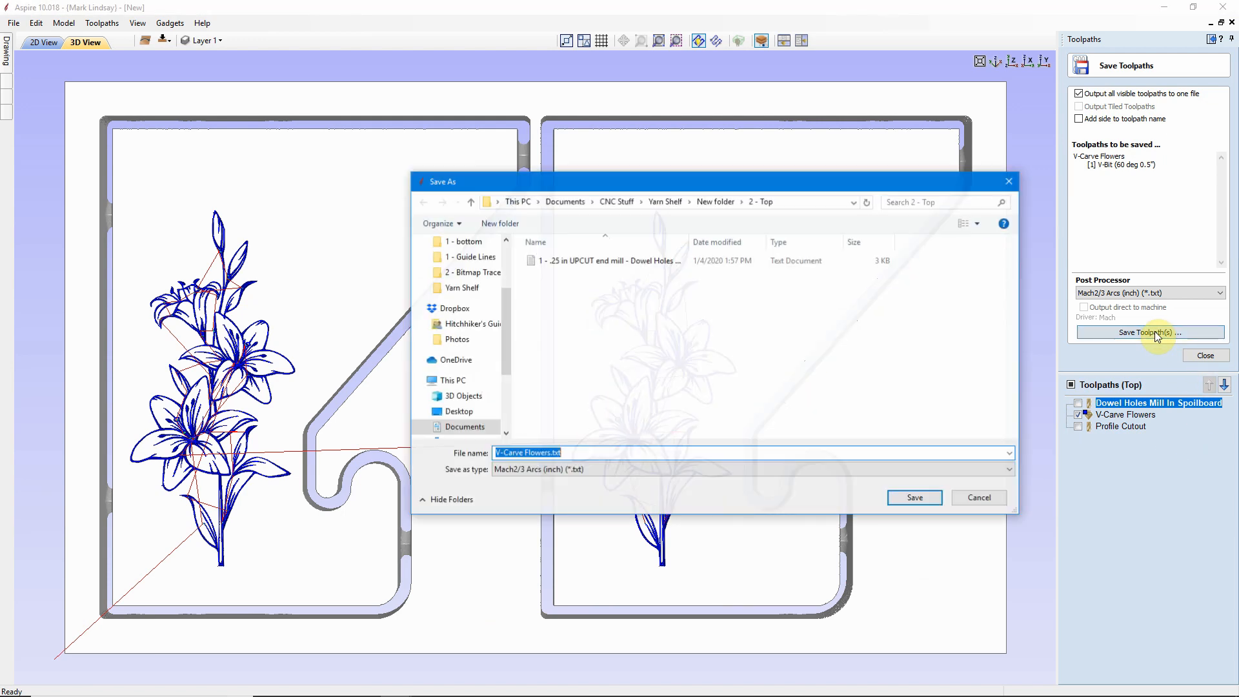
{"action": "left_click", "coordinate": [496, 453]}
{"action": "type", "text": "2"}
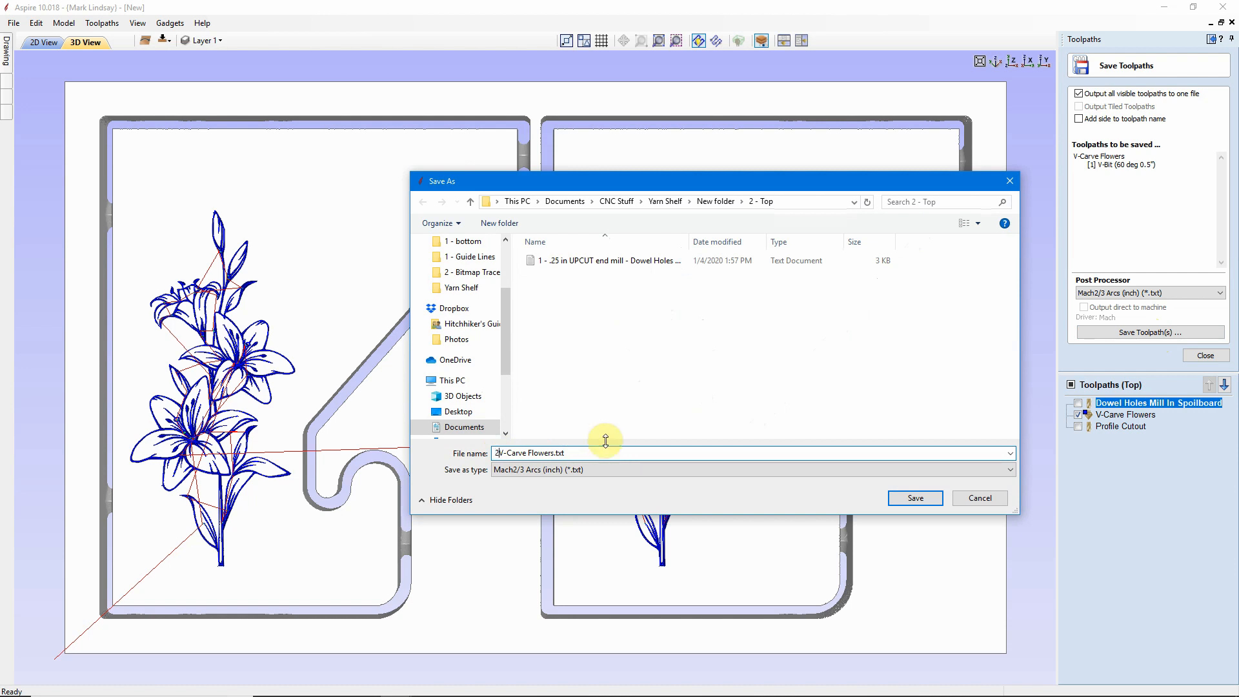
{"action": "type", "text": " -"}
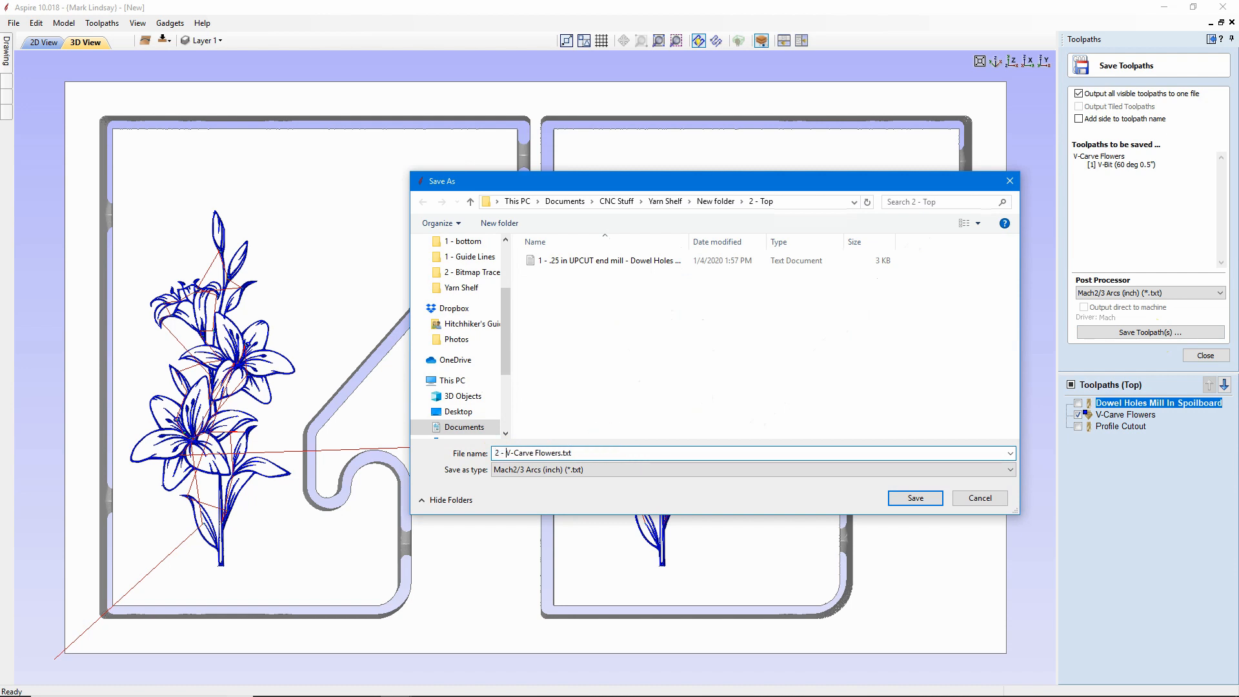
{"action": "type", "text": "60 degree v-bit -"}
{"action": "left_click", "coordinate": [926, 501]}
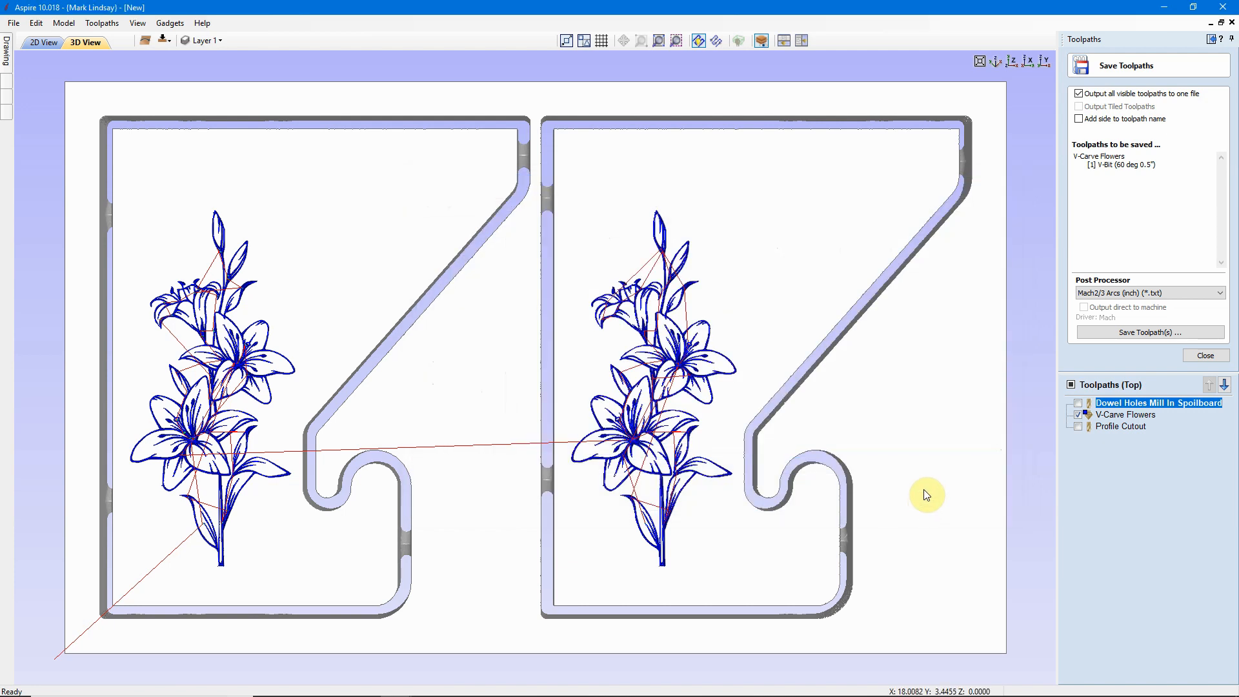
- Save only the Profile Cutout toolpath in the "2 - Top" folder as "3 - .25 in DOWNCUT end mill - Profile Cutout.txt"
{"action": "left_click", "coordinate": [1079, 415]}
{"action": "left_click", "coordinate": [1078, 427]}
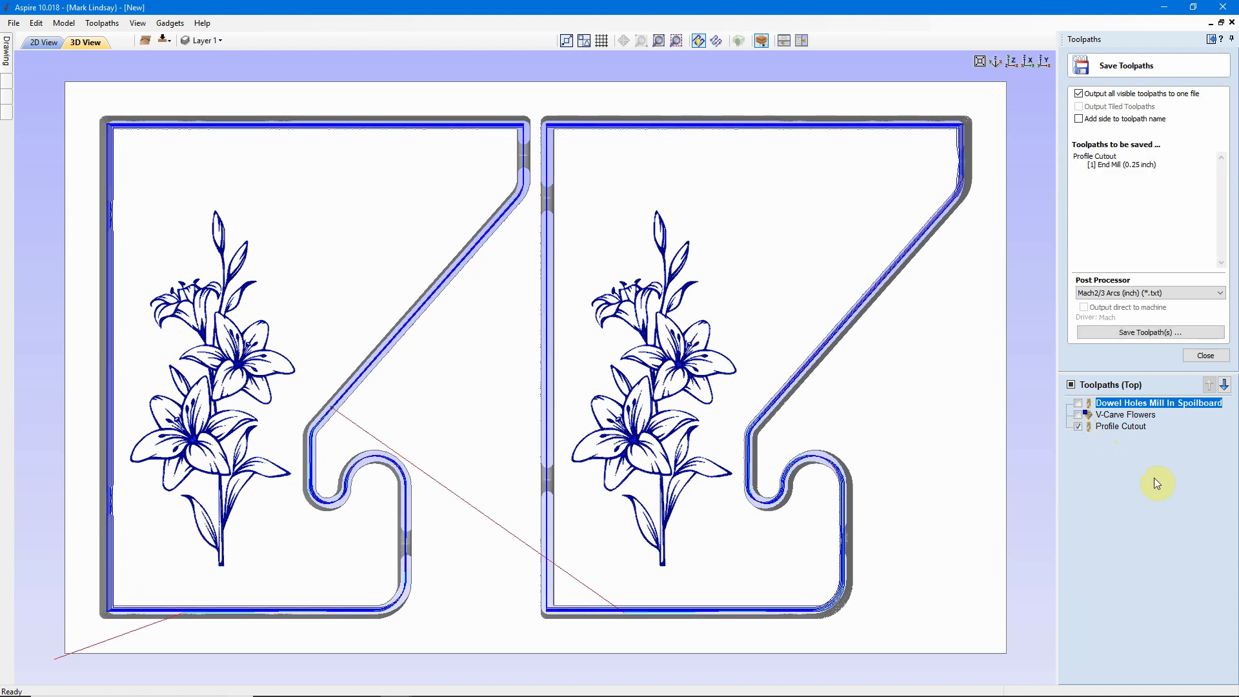
{"action": "left_click", "coordinate": [1165, 333]}
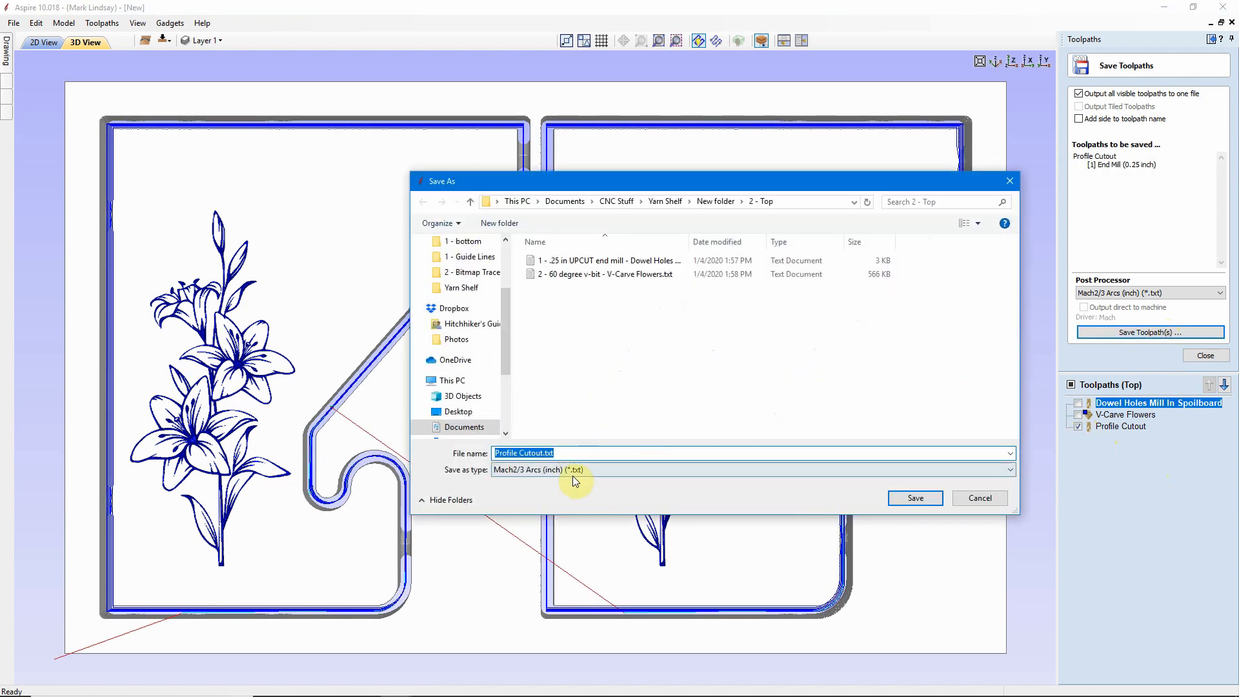
{"action": "left_click", "coordinate": [494, 454]}
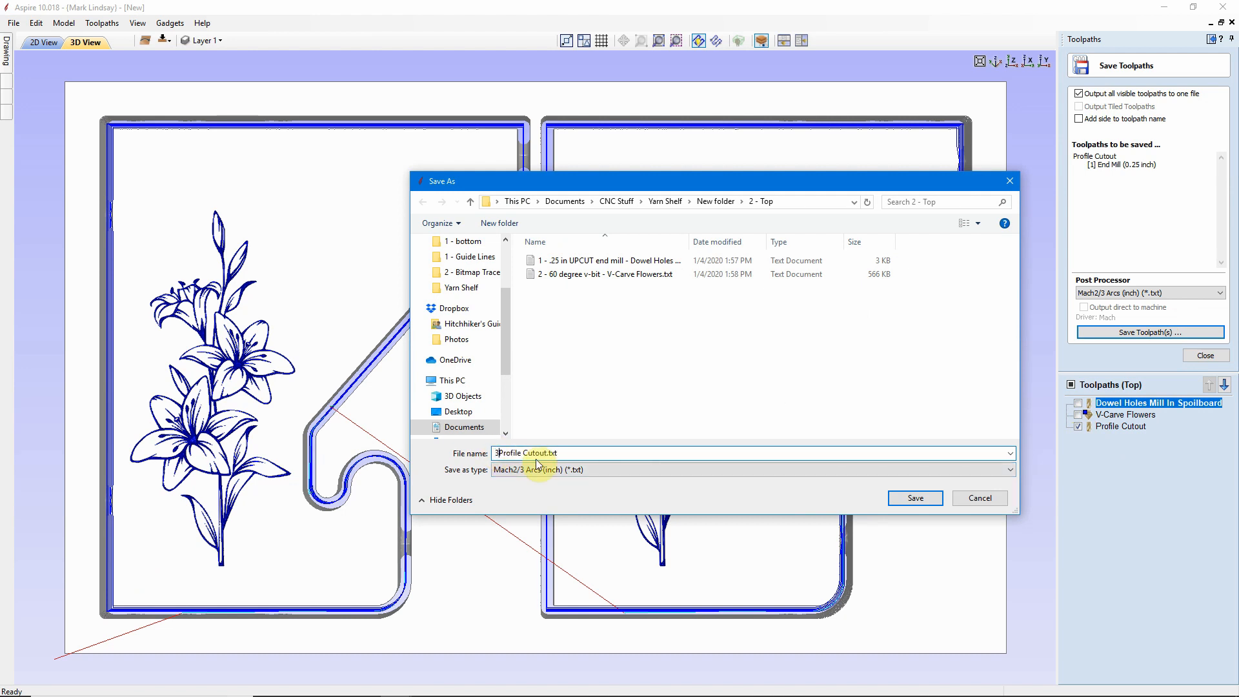
{"action": "type", "text": "3 - .2"}
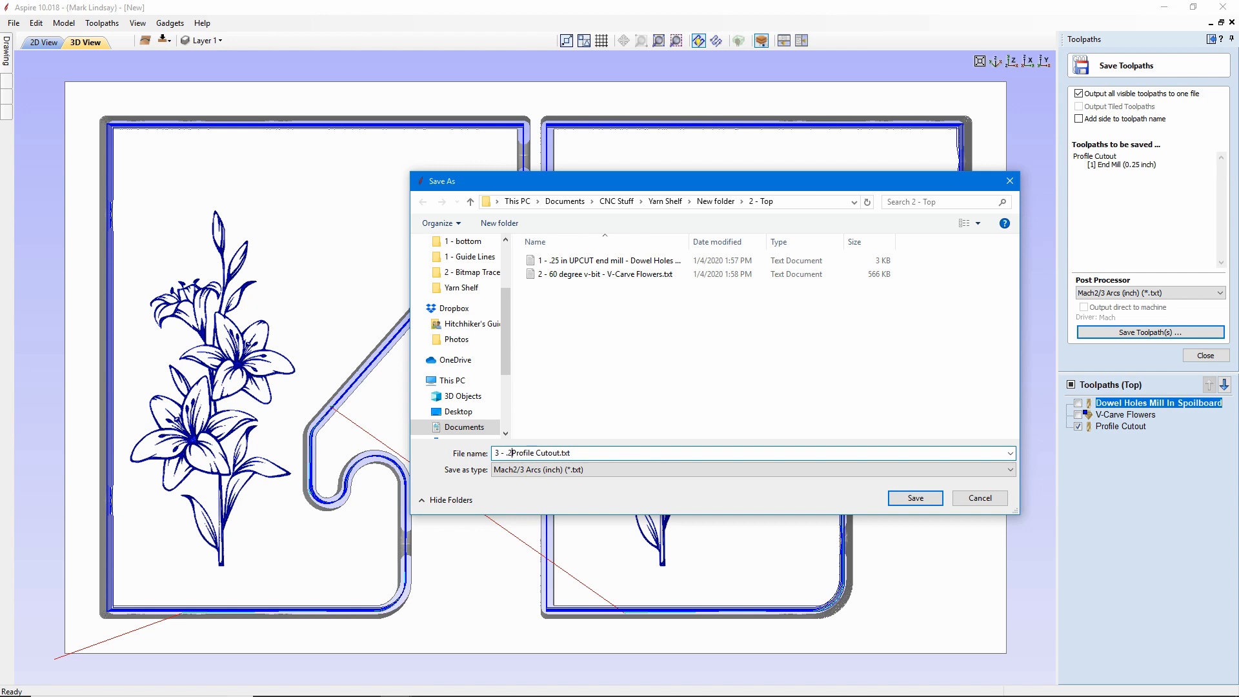
{"action": "type", "text": "5 in DOWNCUT end mill -"}
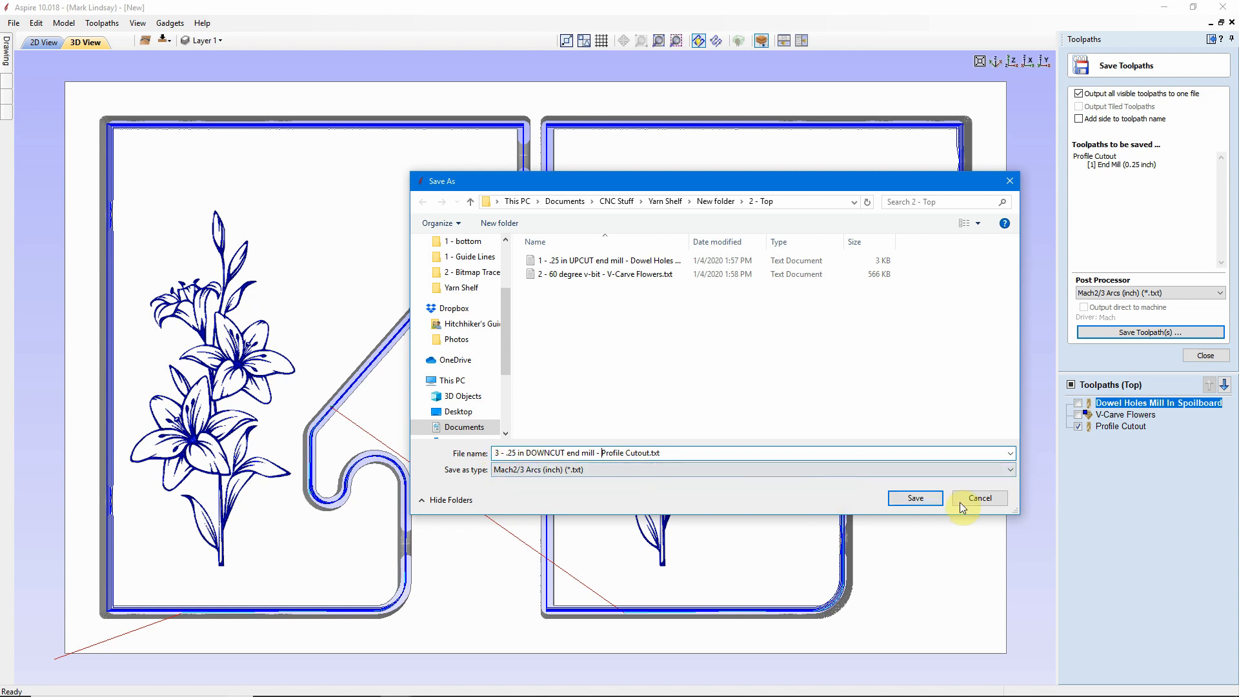
{"action": "left_click", "coordinate": [916, 498]}
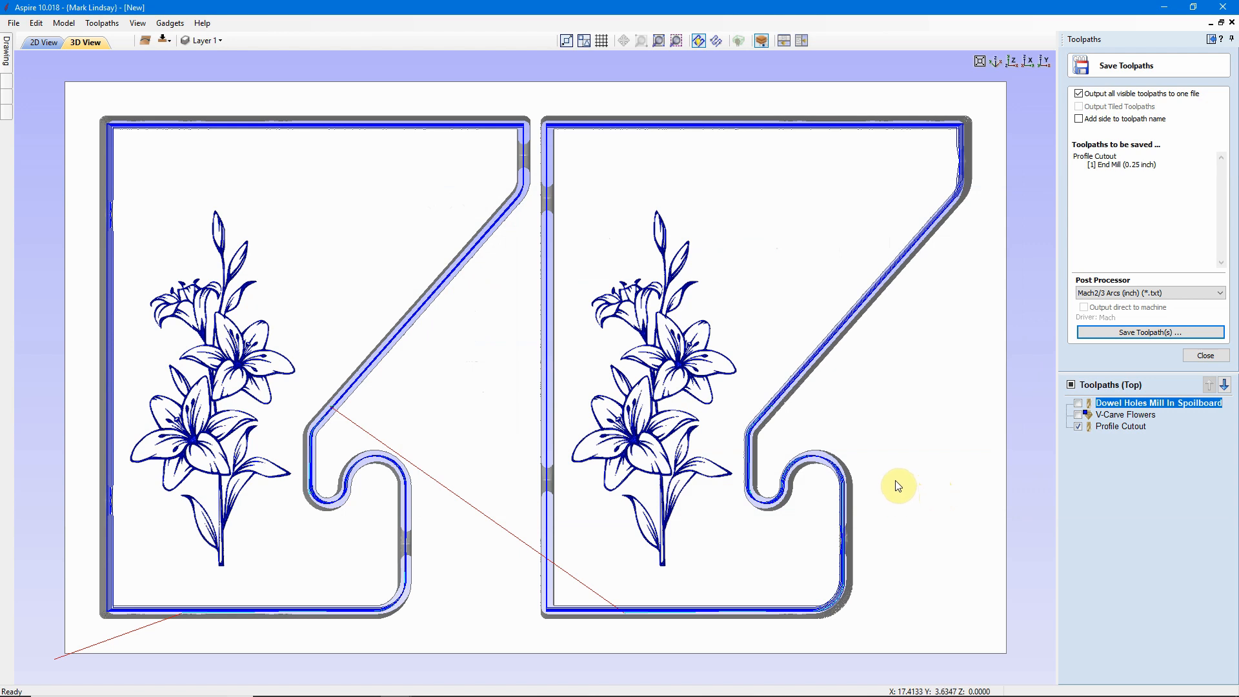
- Finish toolpath saving with the Profile Cutout toolpath hidden, and flip the job over to review the bottom side
{"action": "left_click", "coordinate": [1077, 427]}
{"action": "left_click", "coordinate": [1077, 426]}
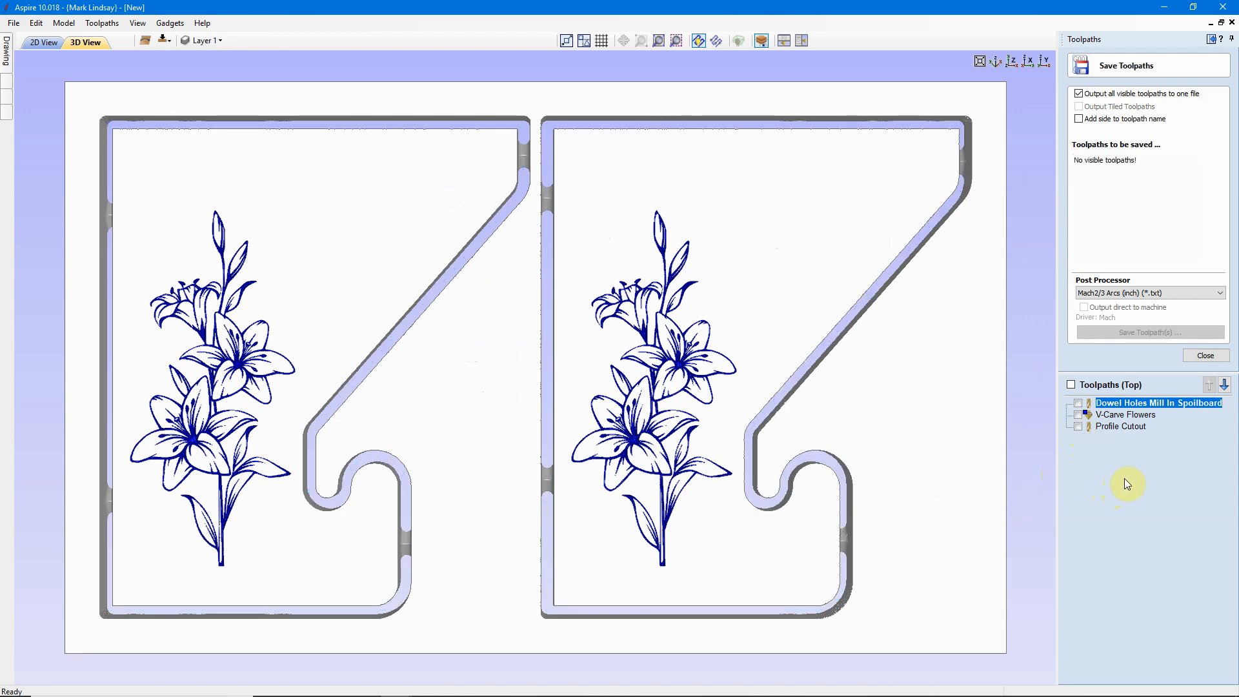
{"action": "left_click", "coordinate": [1213, 357]}
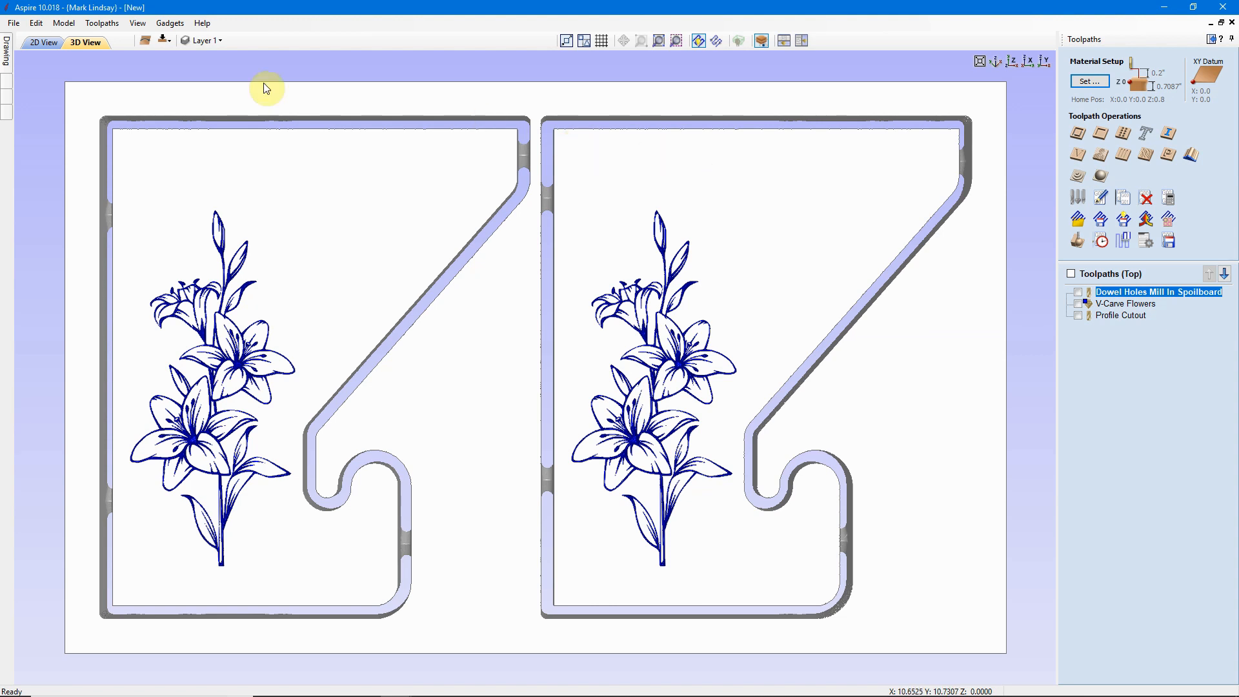
{"action": "left_click", "coordinate": [163, 40]}
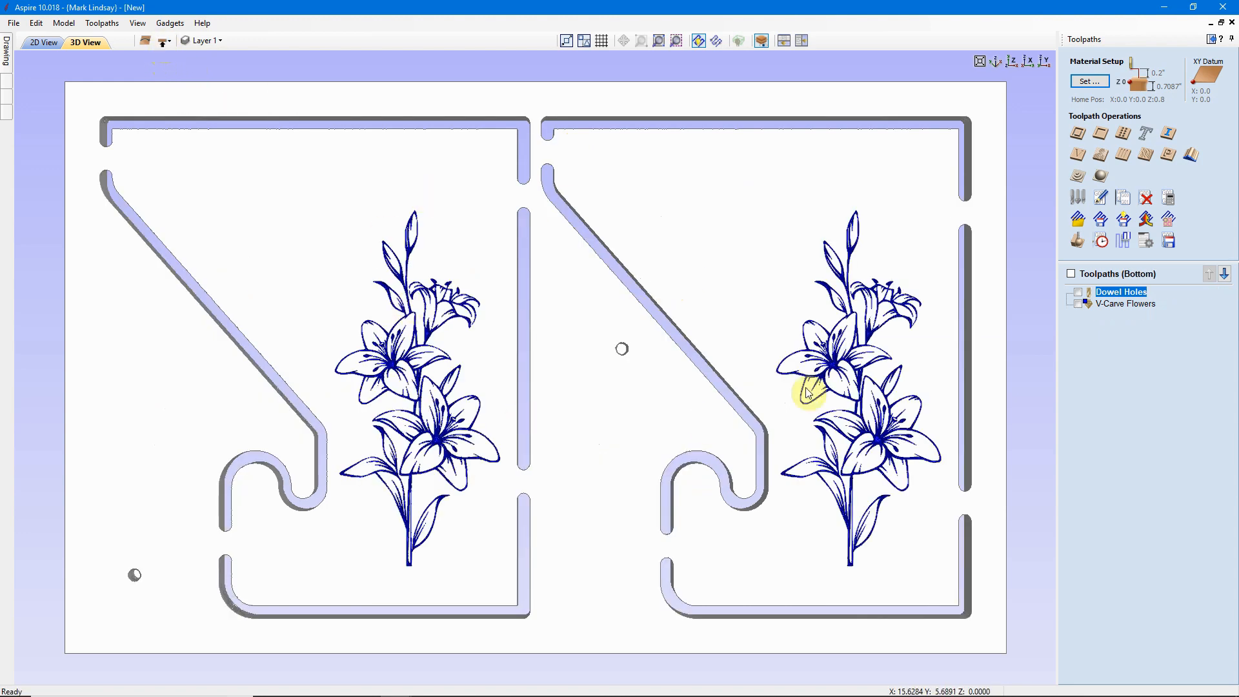
{"action": "left_click", "coordinate": [165, 41]}
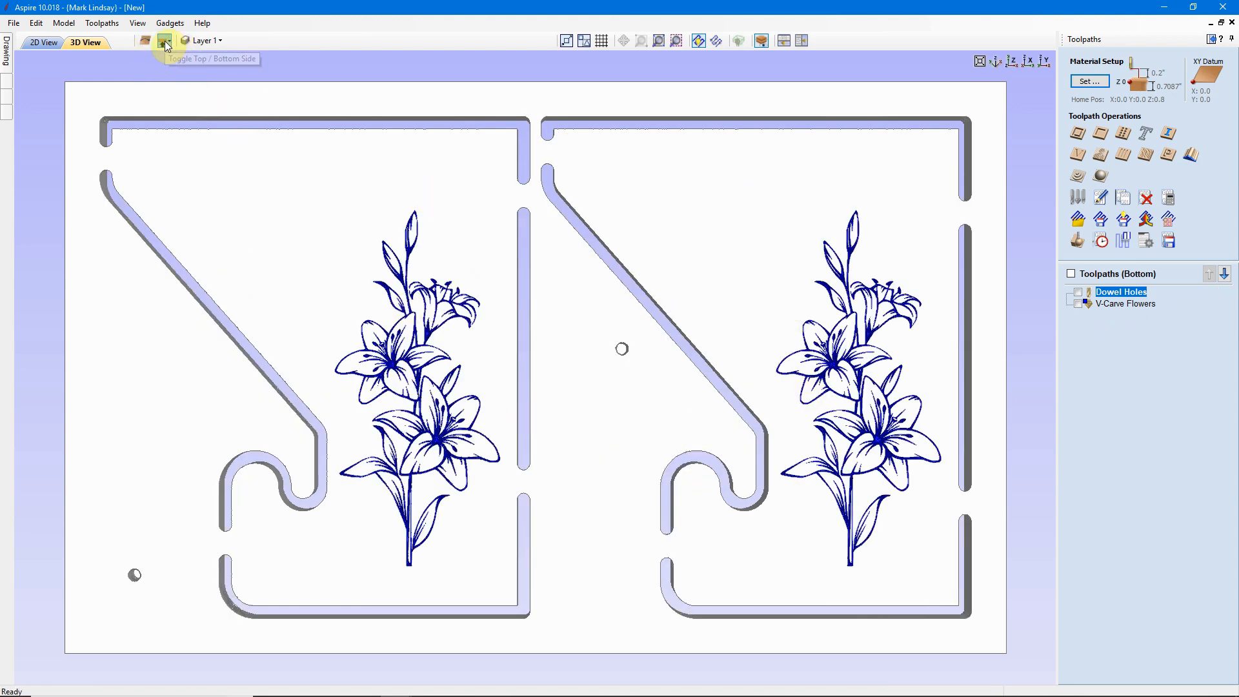